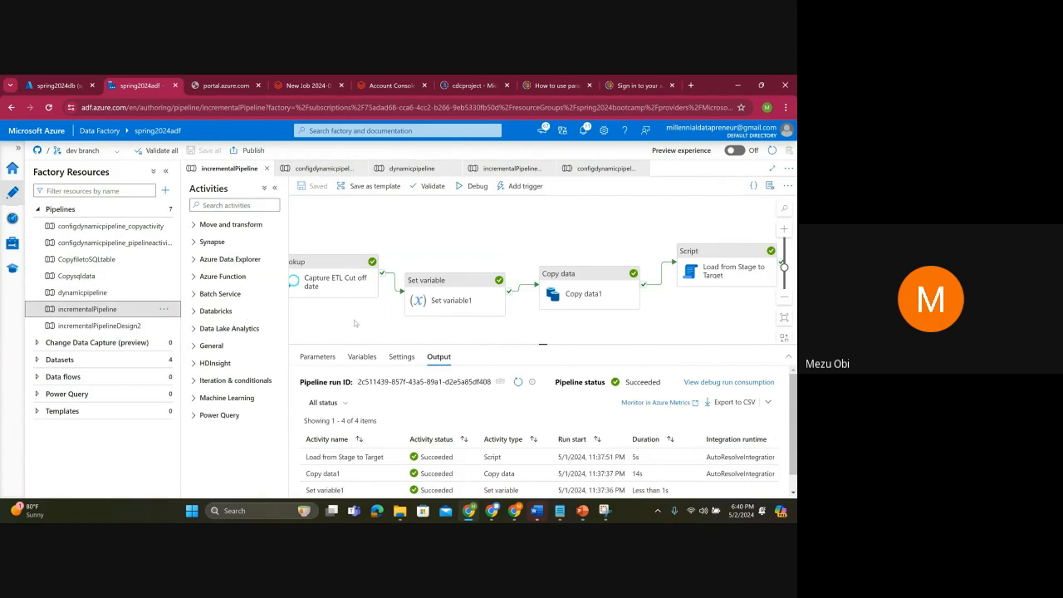
# Step: Examine the name and description of the Capture ETL Cut off date Lookup activity in incrementalPipeline
pyautogui.moveTo(353, 320); pyautogui.dragTo(382, 299)
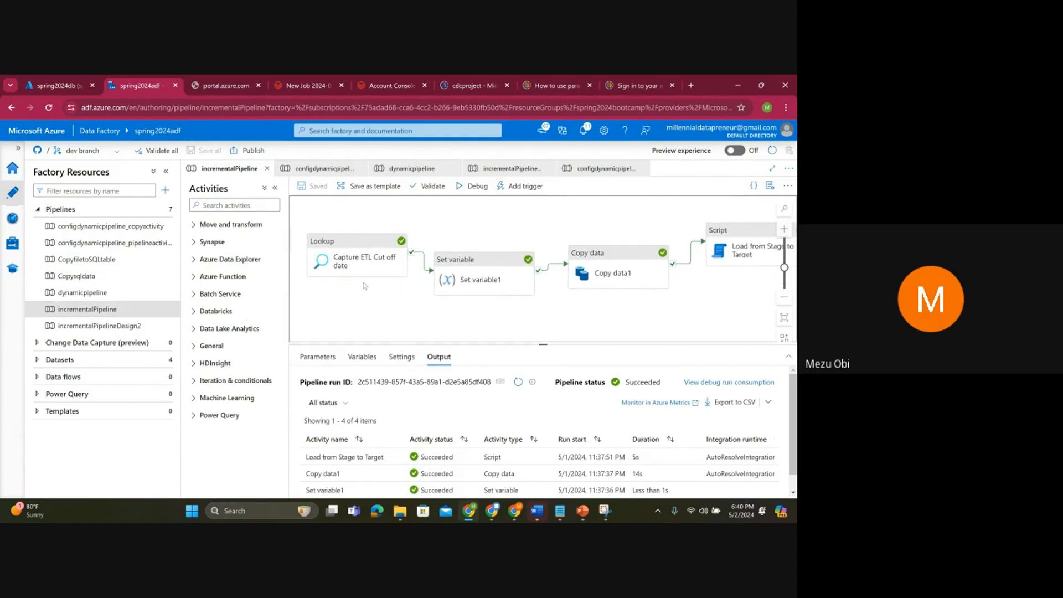
pyautogui.click(337, 271)
pyautogui.click(347, 308)
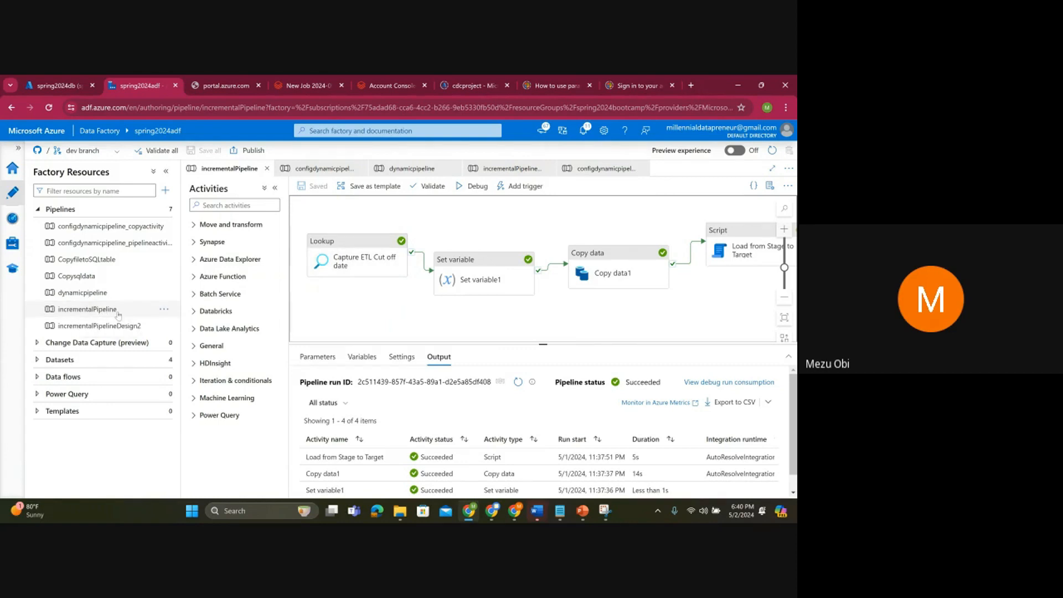
pyautogui.click(342, 265)
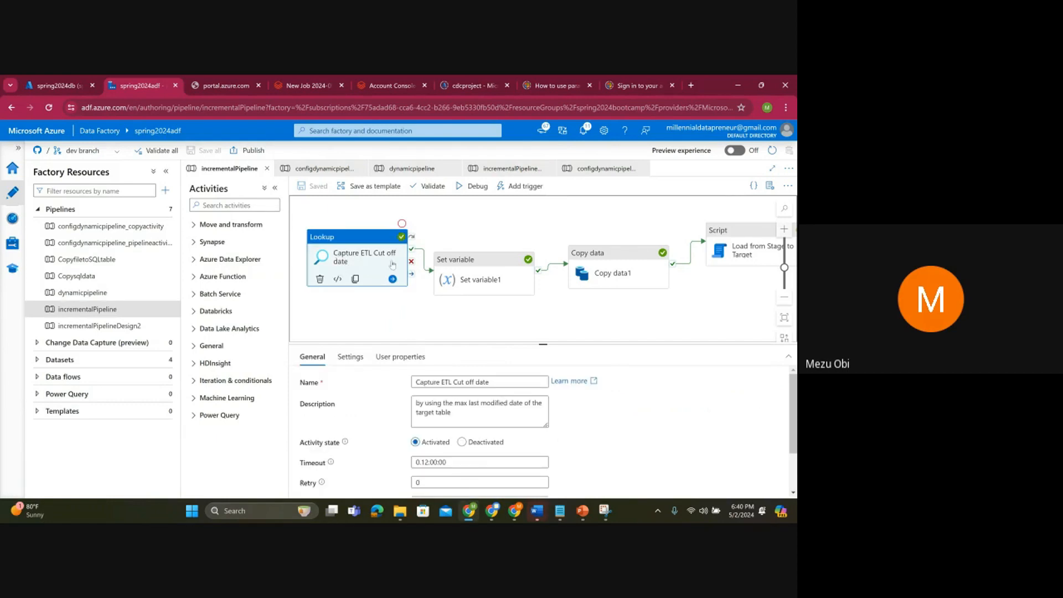
pyautogui.moveTo(392, 271)
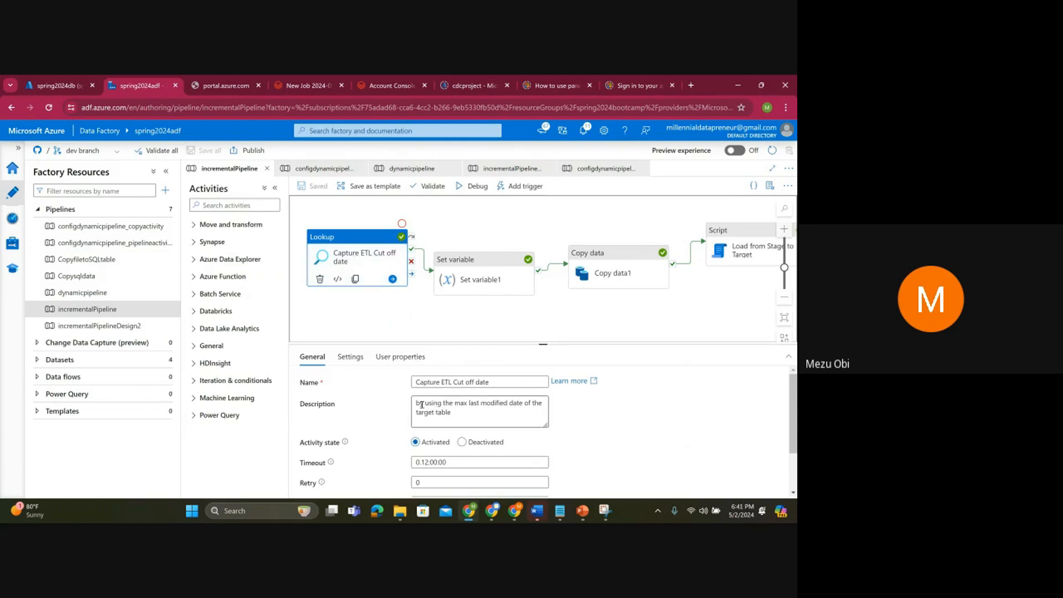
pyautogui.moveTo(422, 405); pyautogui.dragTo(495, 419)
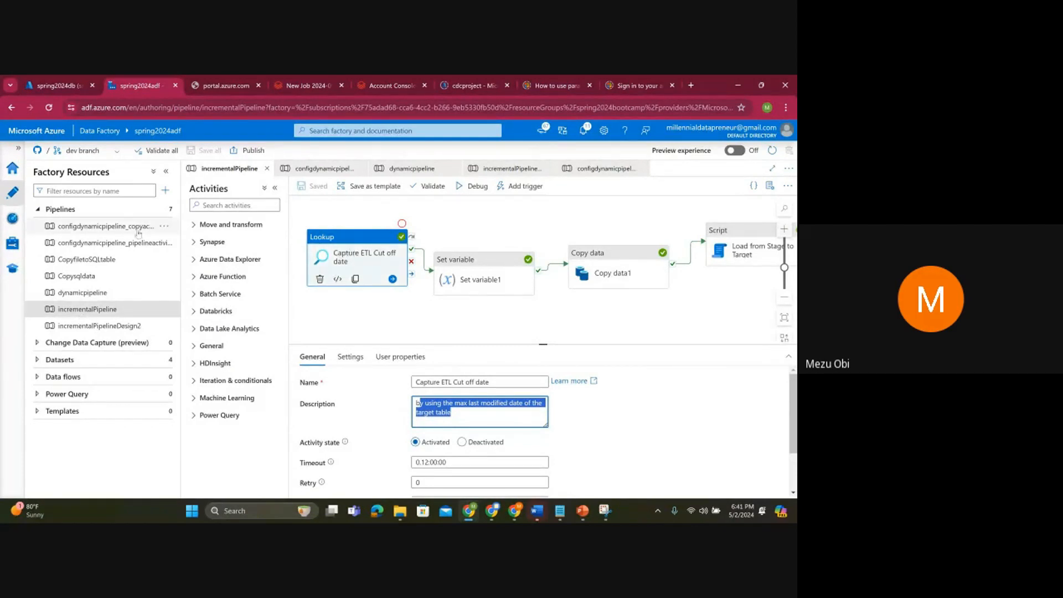
# Step: Create a new blank pipeline in the data factory
pyautogui.click(166, 192)
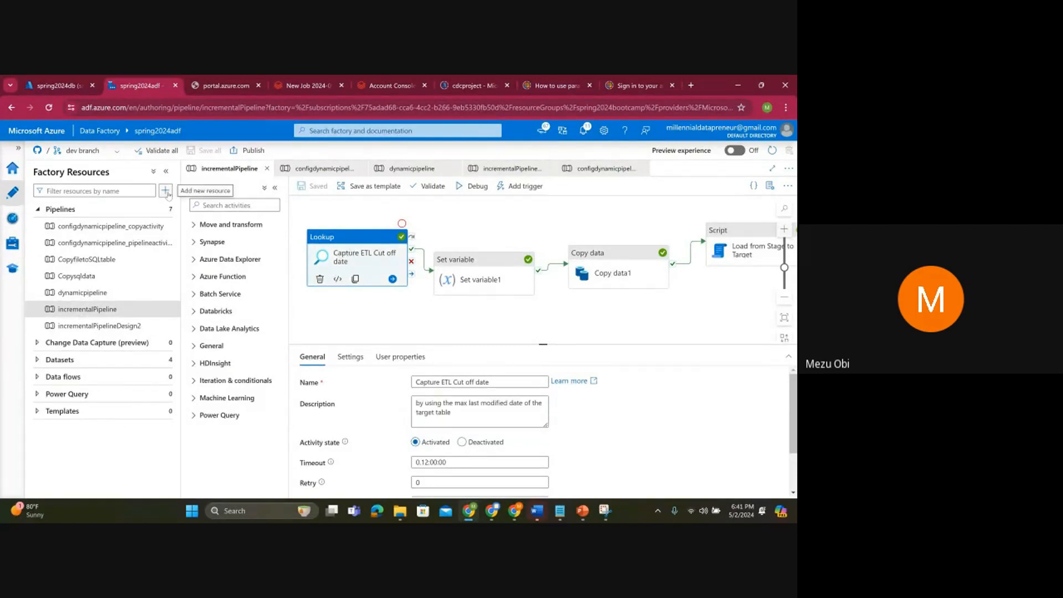
pyautogui.moveTo(221, 205)
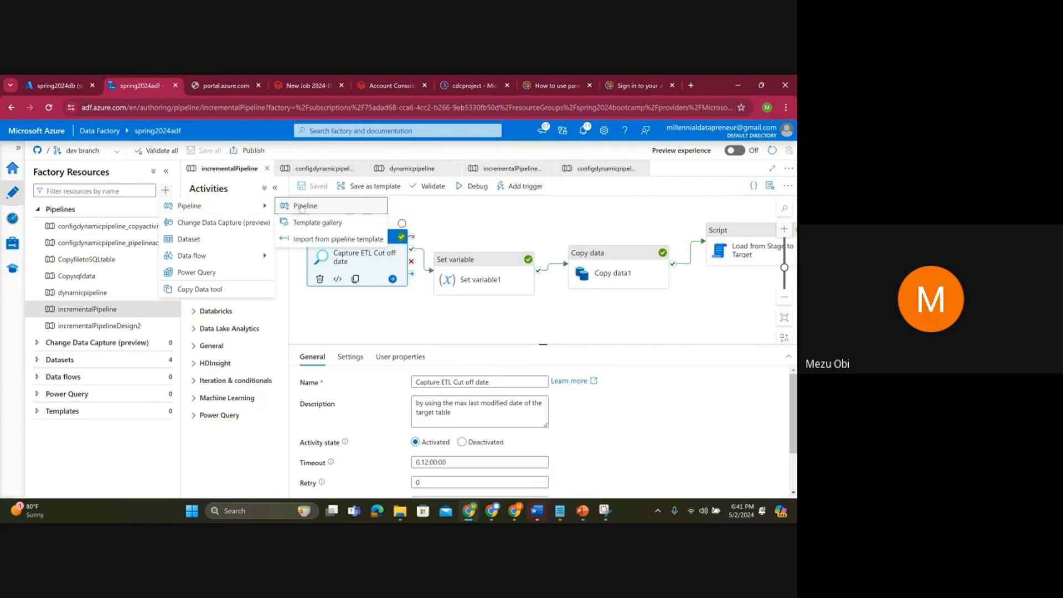
pyautogui.click(302, 207)
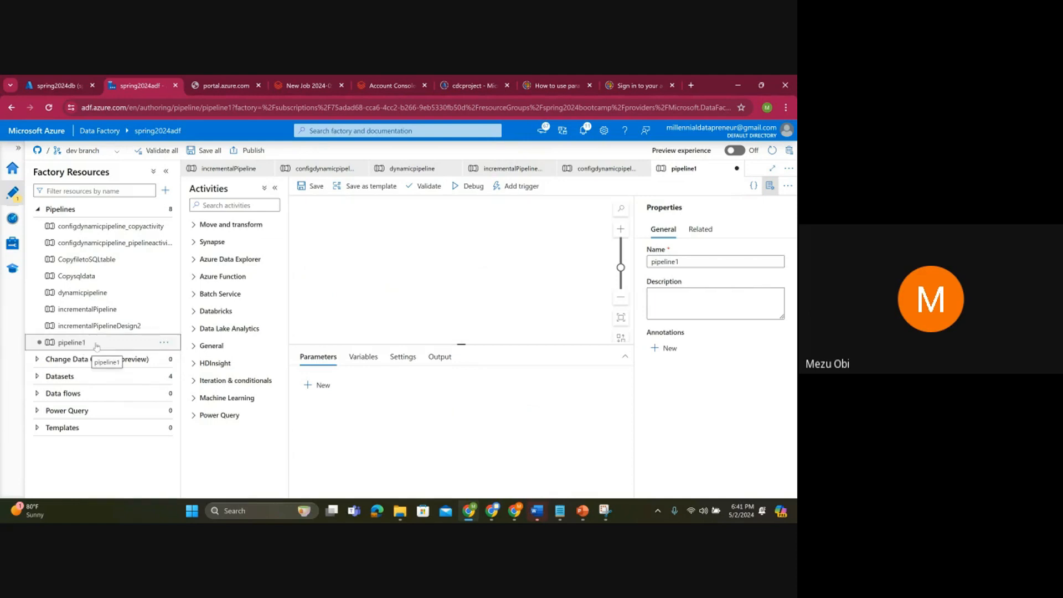
pyautogui.click(113, 344)
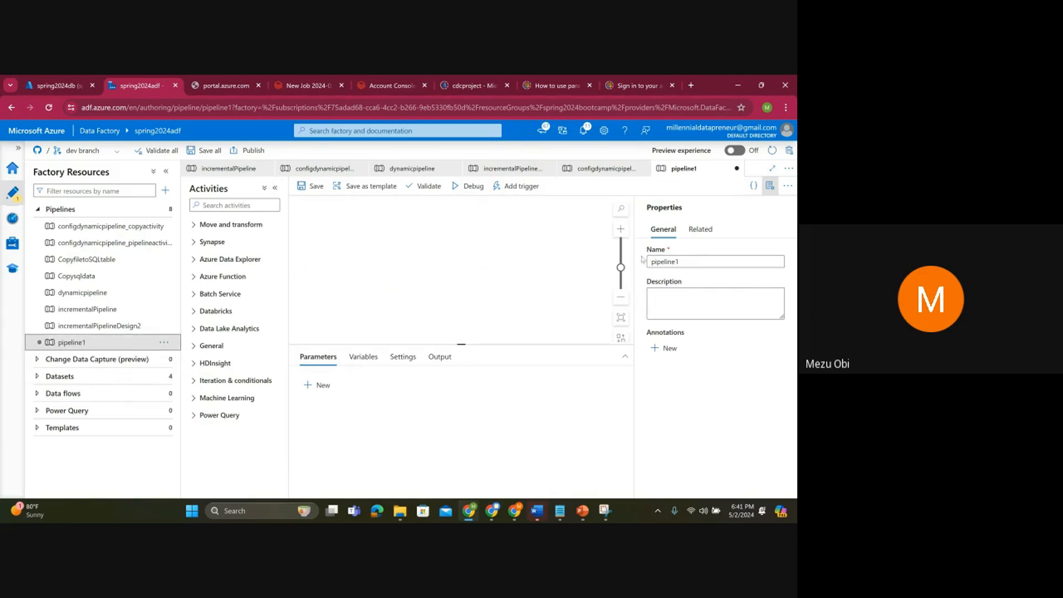
# Step: Name the new pipeline incrementalPipelineDesign1
pyautogui.moveTo(696, 265); pyautogui.dragTo(633, 264)
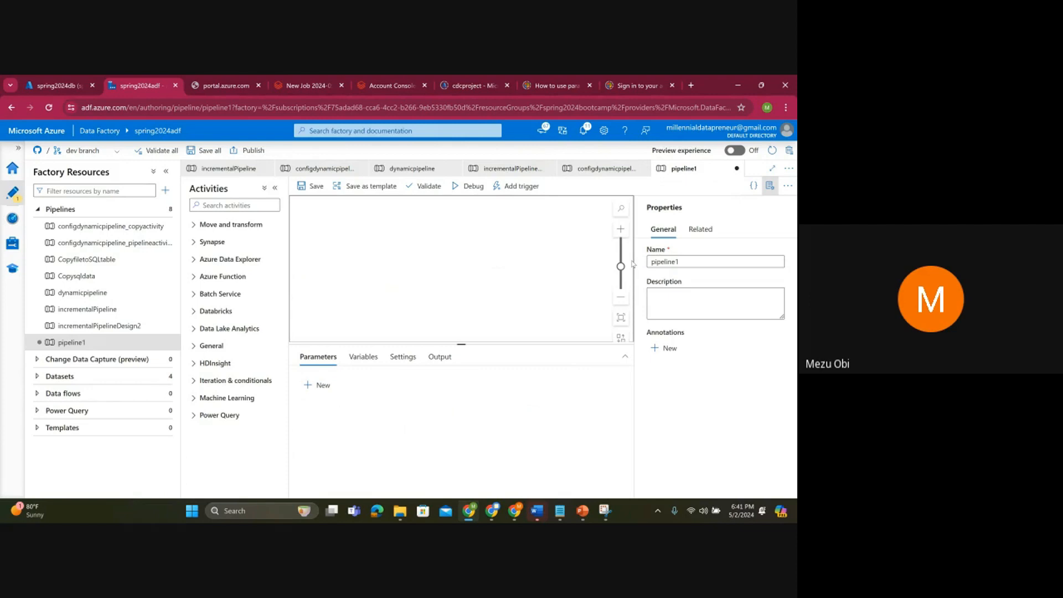
pyautogui.moveTo(688, 263); pyautogui.dragTo(643, 267)
pyautogui.write('incre')
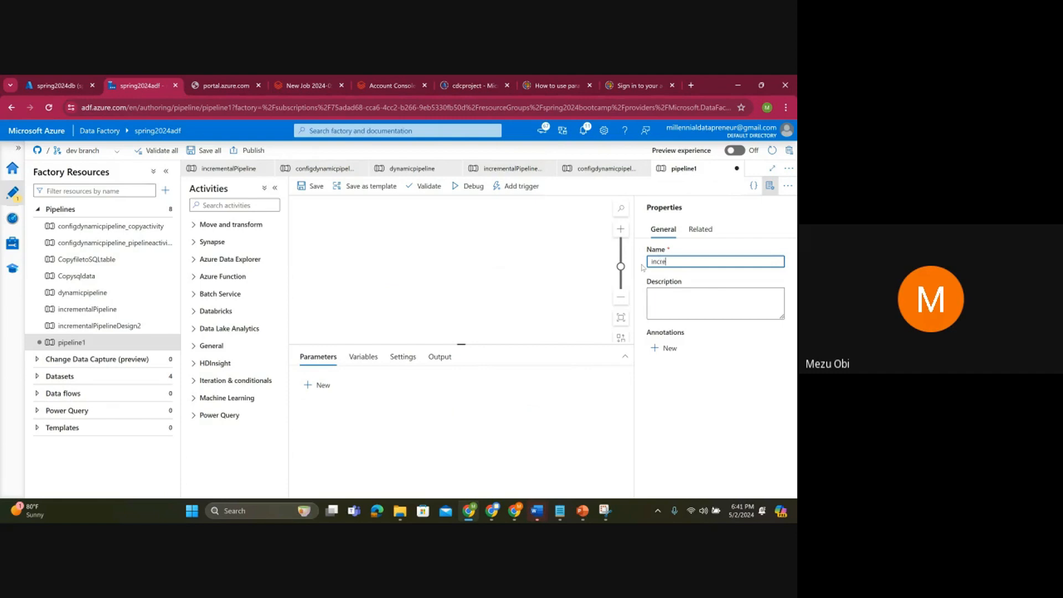
pyautogui.write('mentalPipeline')
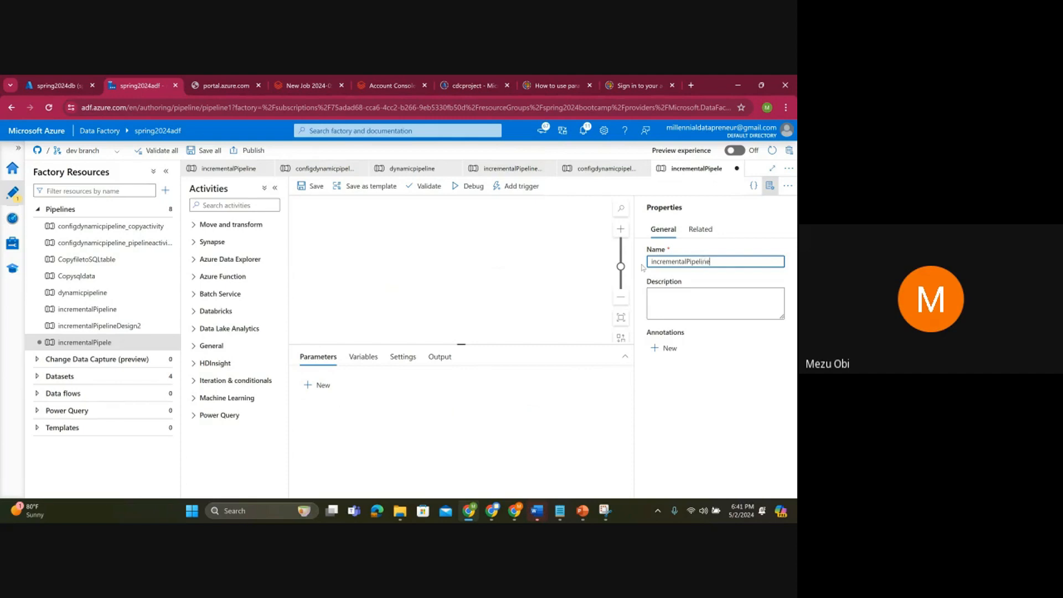
pyautogui.write('Design1')
pyautogui.click(487, 273)
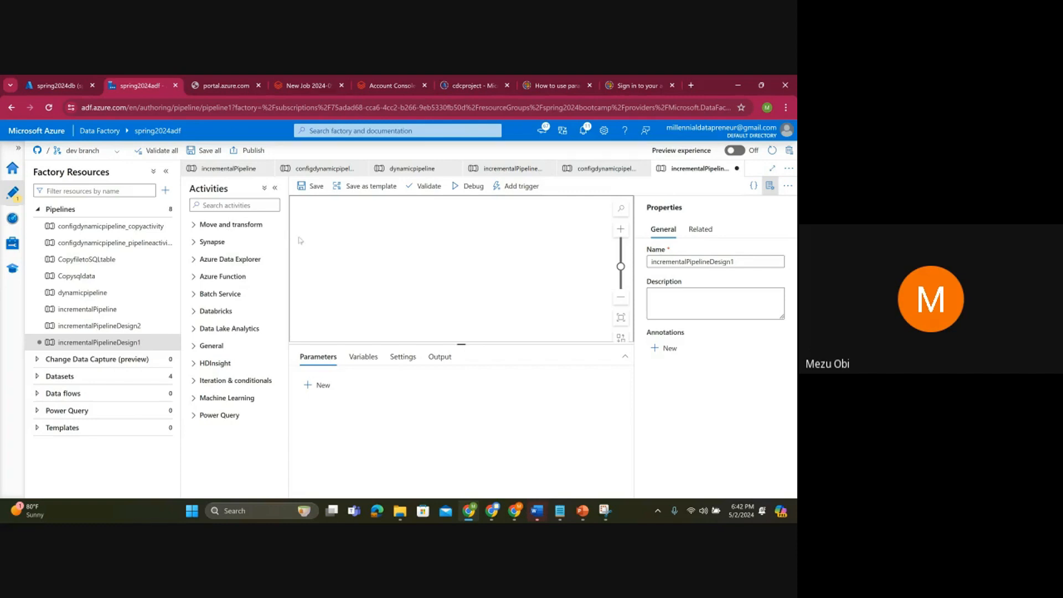
# Step: Expand the General group of activities to reach the Lookup activity
pyautogui.click(223, 346)
pyautogui.scroll(-4, 229, 335)
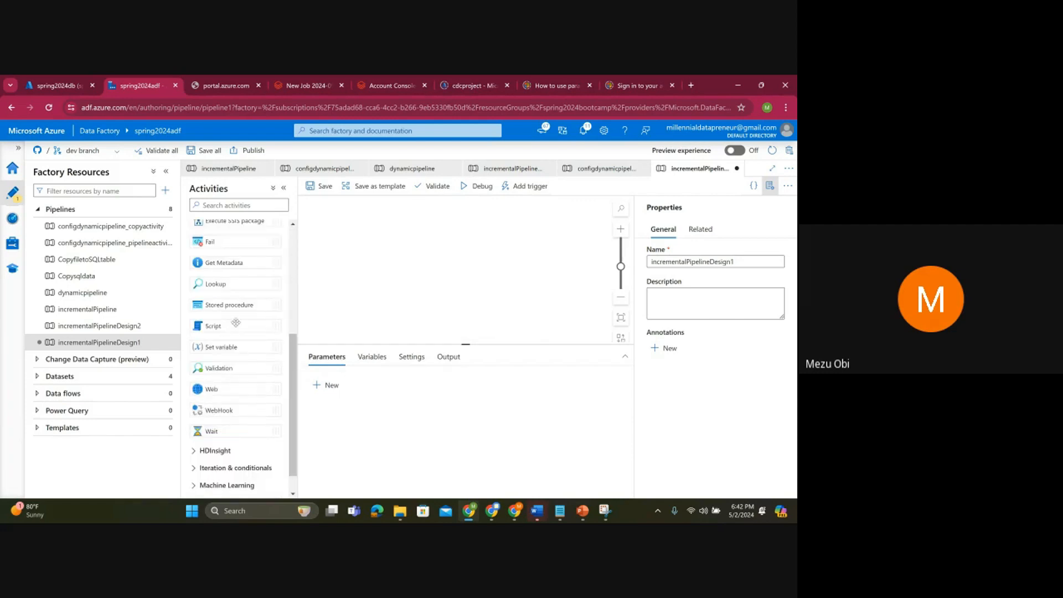
pyautogui.scroll(-1, 236, 321)
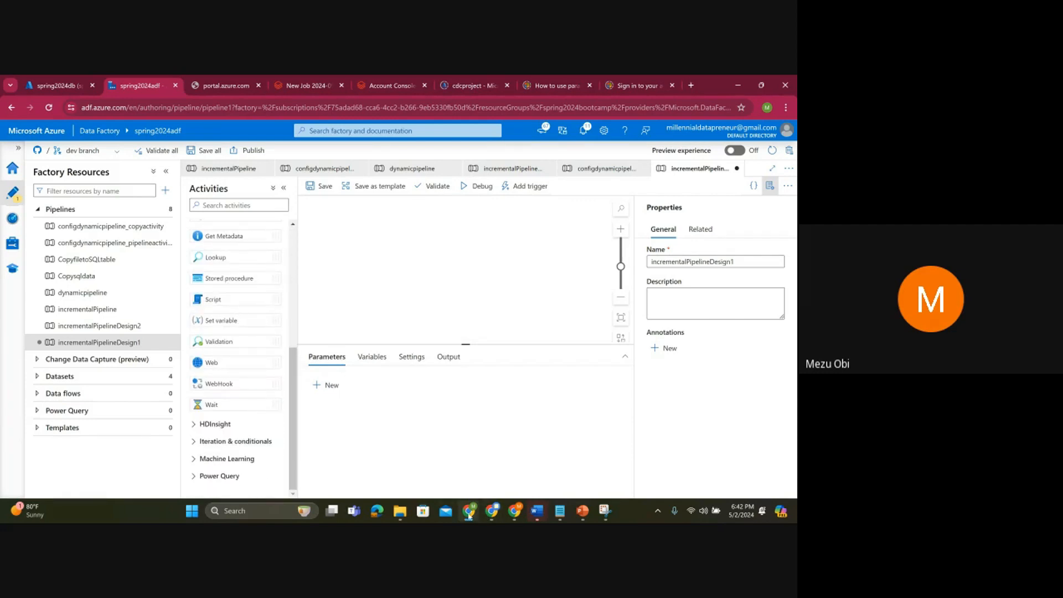
# Step: Switch to the Azure portal, reload the spring2024db query editor and sign in with the Microsoft Entra account
pyautogui.click(55, 87)
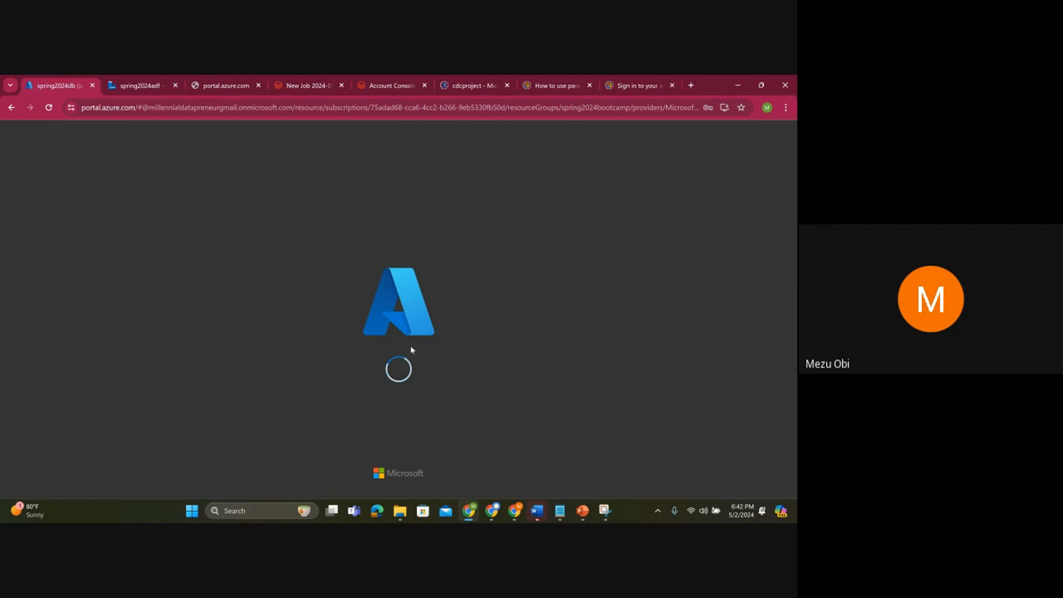
pyautogui.click(50, 109)
pyautogui.click(450, 195)
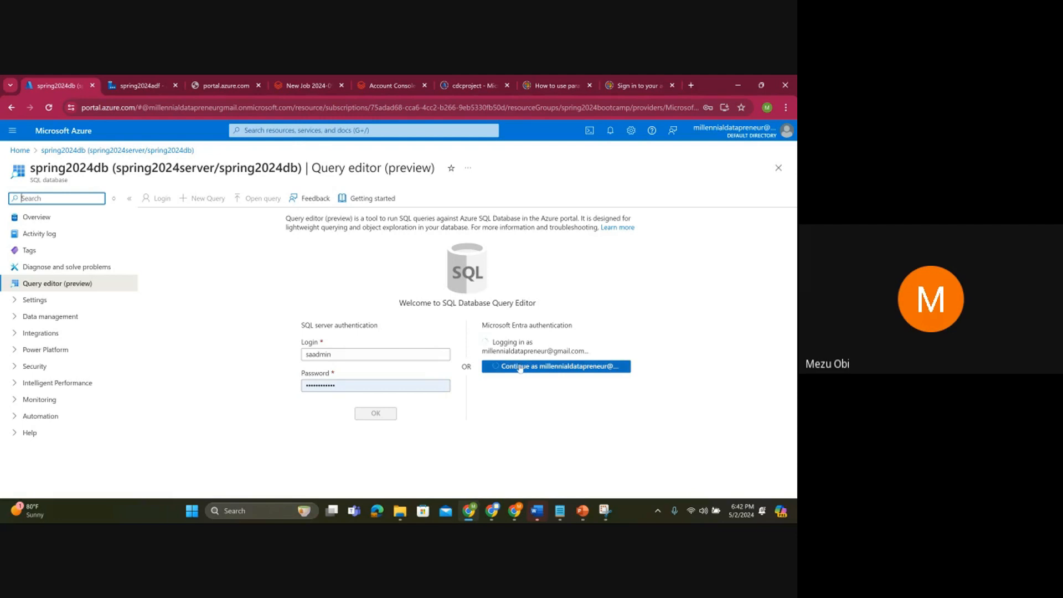
pyautogui.click(520, 368)
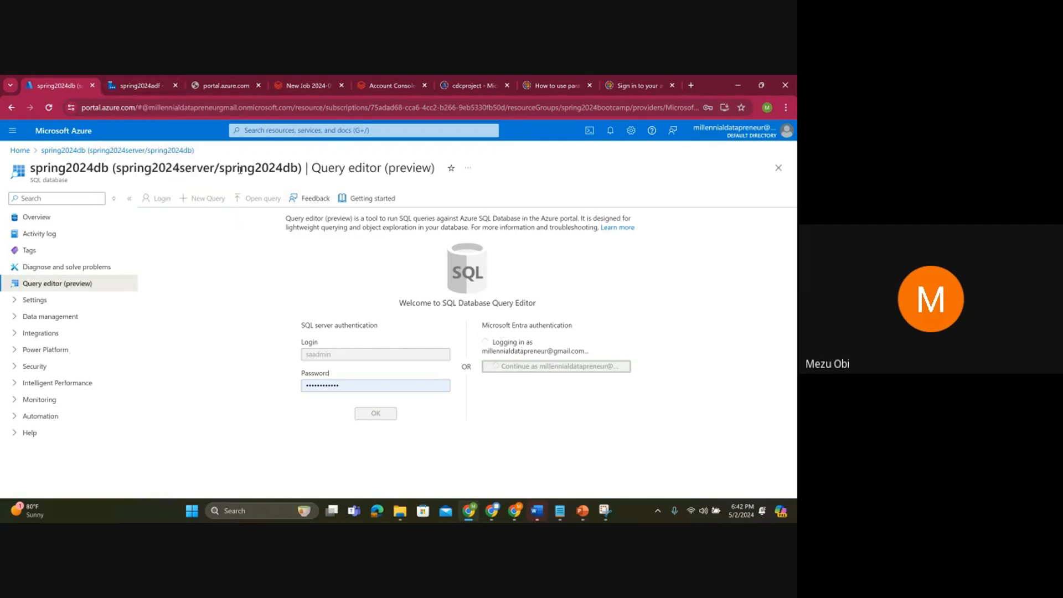
pyautogui.moveTo(224, 167); pyautogui.dragTo(287, 168)
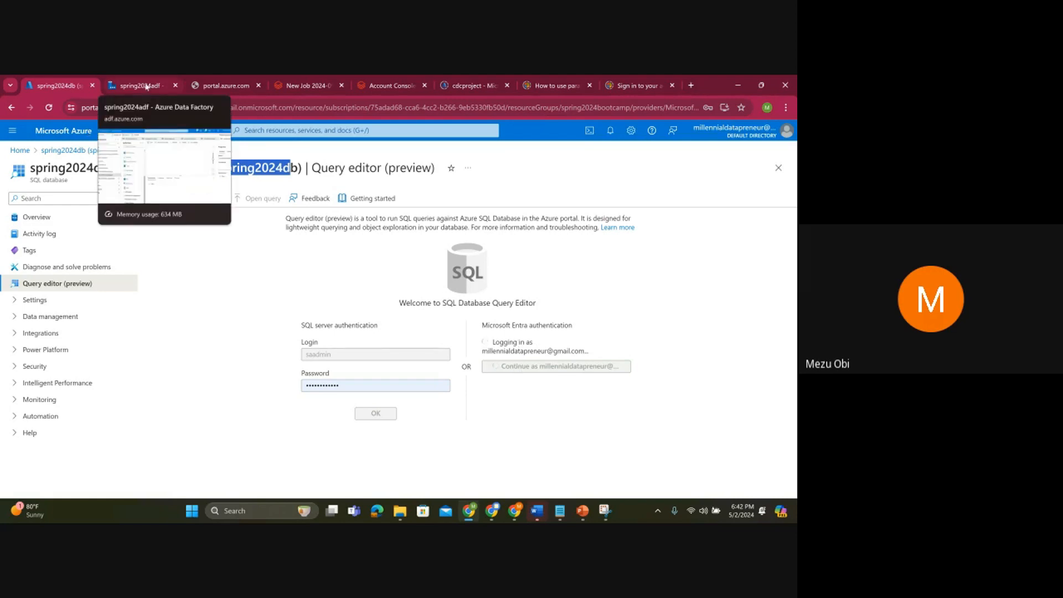
# Step: Return to Data Factory, add a Lookup activity to incrementalPipelineDesign1 and name it "capture ETL cutoff date"
pyautogui.click(147, 87)
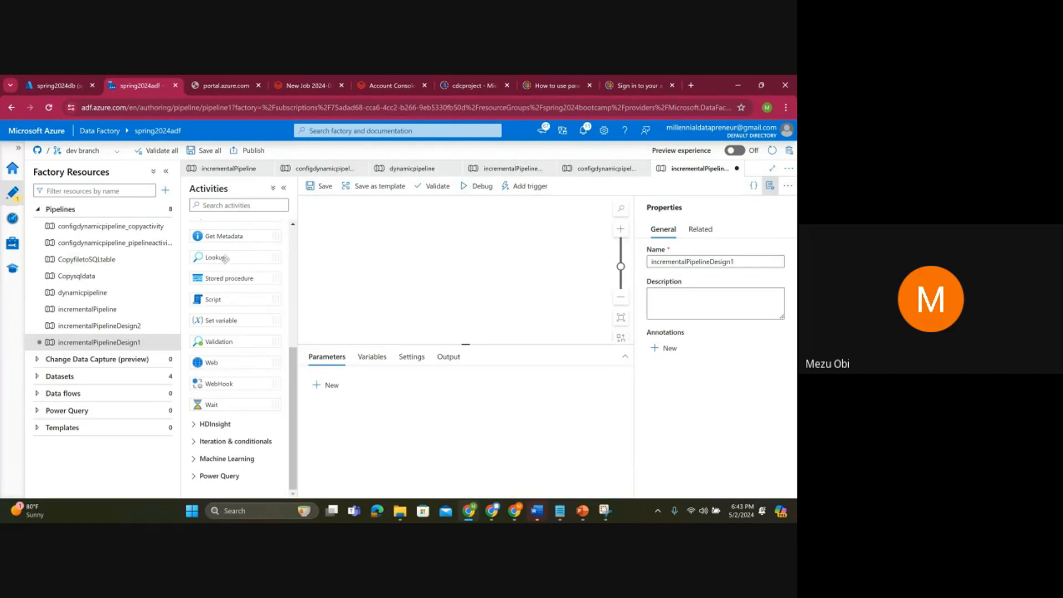
pyautogui.moveTo(224, 258); pyautogui.dragTo(358, 251)
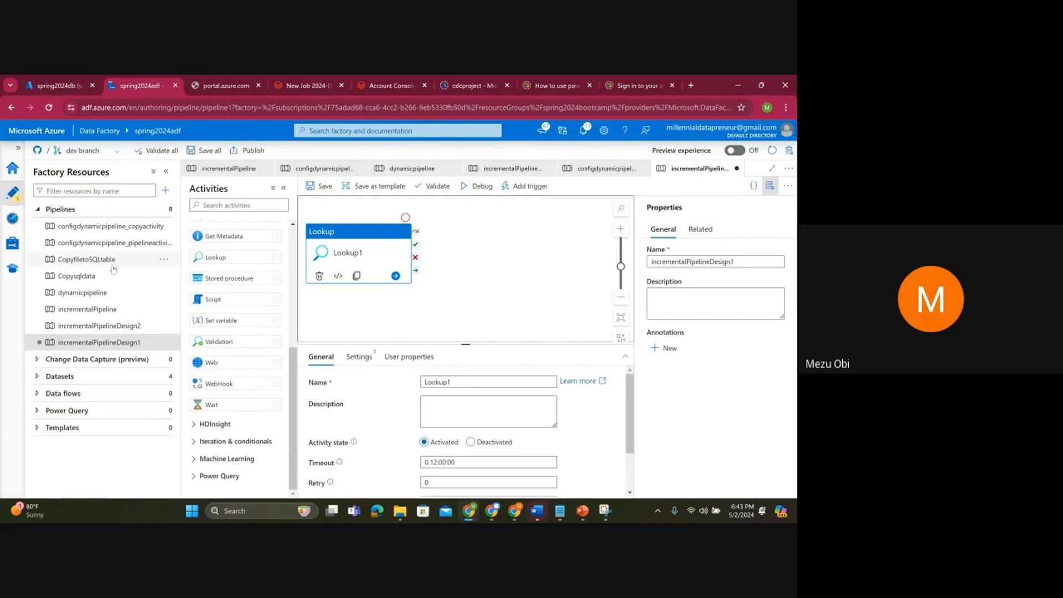
pyautogui.doubleClick(457, 383)
pyautogui.write('ca')
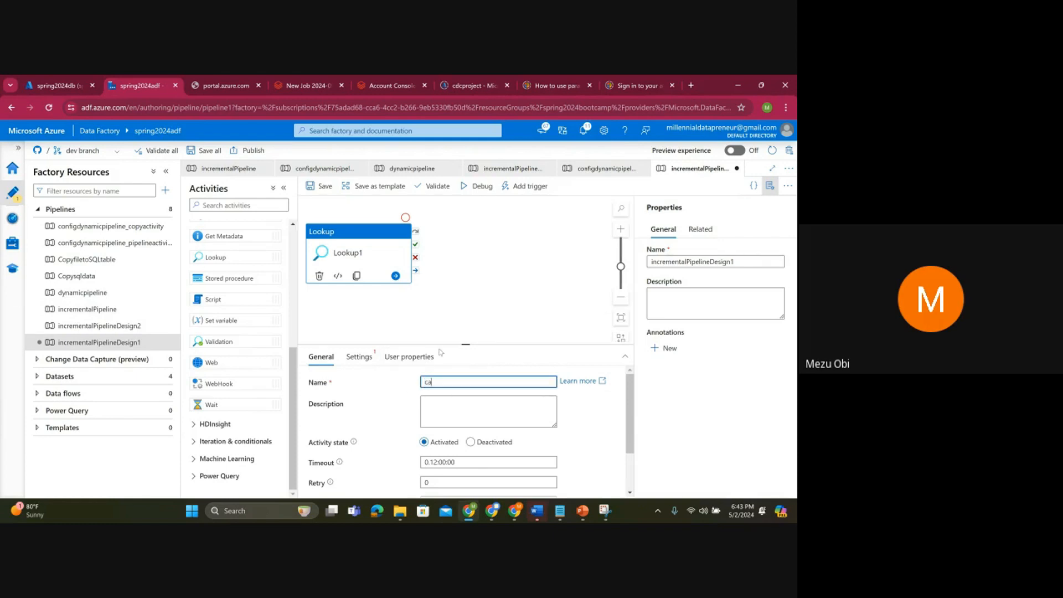
pyautogui.write('tchup')
pyautogui.press('BackSpace')
pyautogui.press('BackSpace')
pyautogui.press('BackSpace')
pyautogui.press('BackSpace')
pyautogui.press('BackSpace')
pyautogui.press('BackSpace')
pyautogui.write('apture ETL cutoff date')
# Step: Set the Lookup activity's source dataset to AzureSqlTable1
pyautogui.click(361, 359)
pyautogui.click(455, 382)
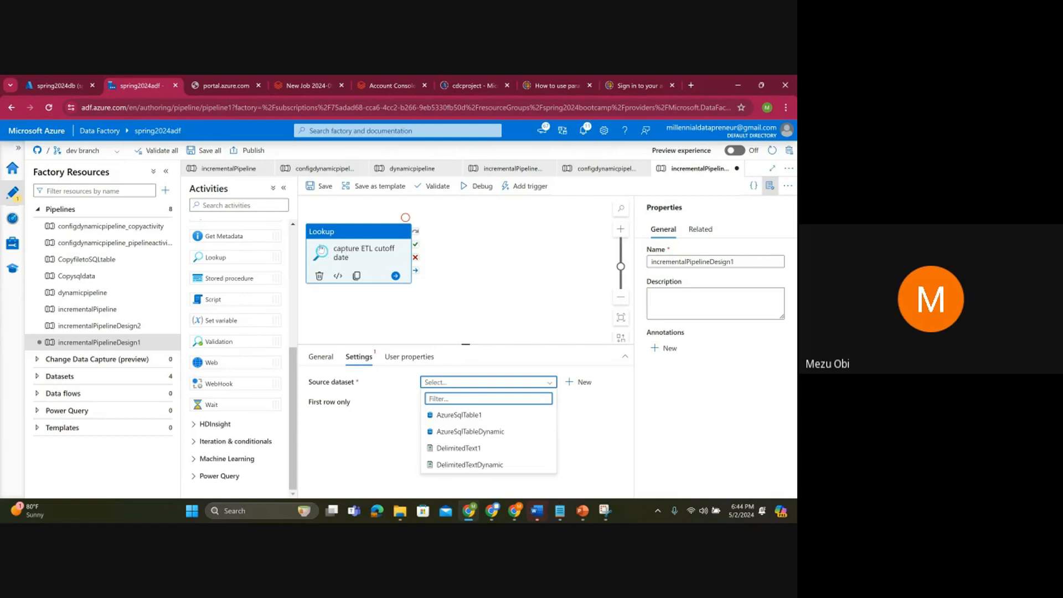
pyautogui.click(467, 419)
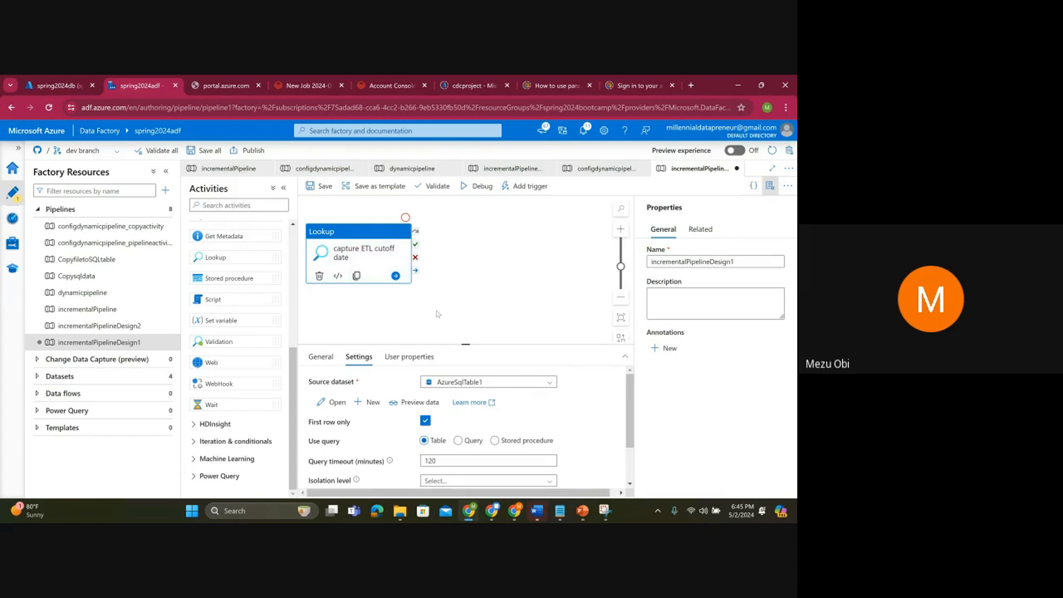
pyautogui.scroll(-2, 460, 443)
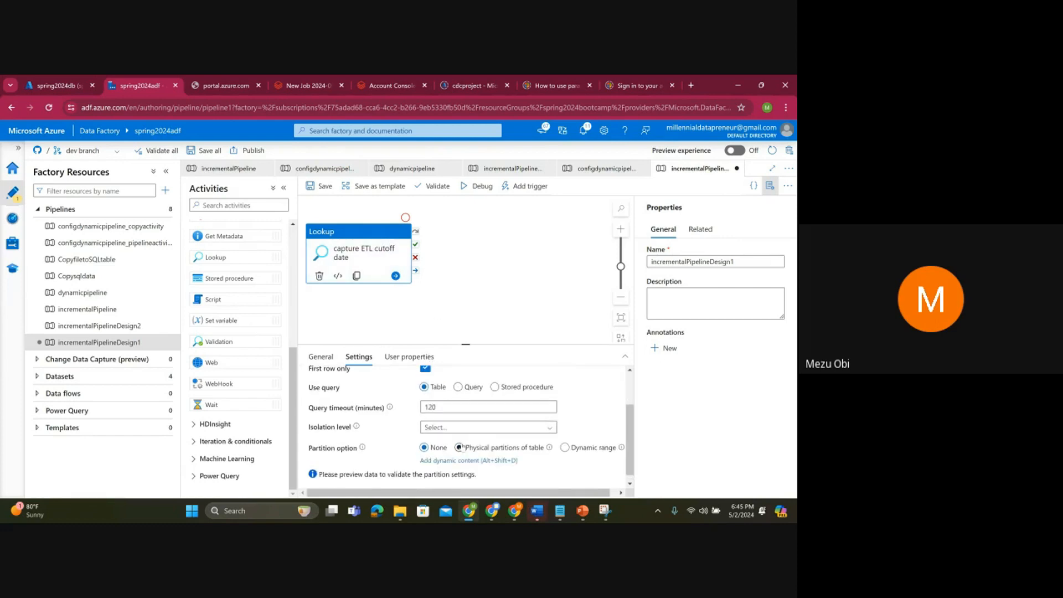
pyautogui.scroll(2, 461, 448)
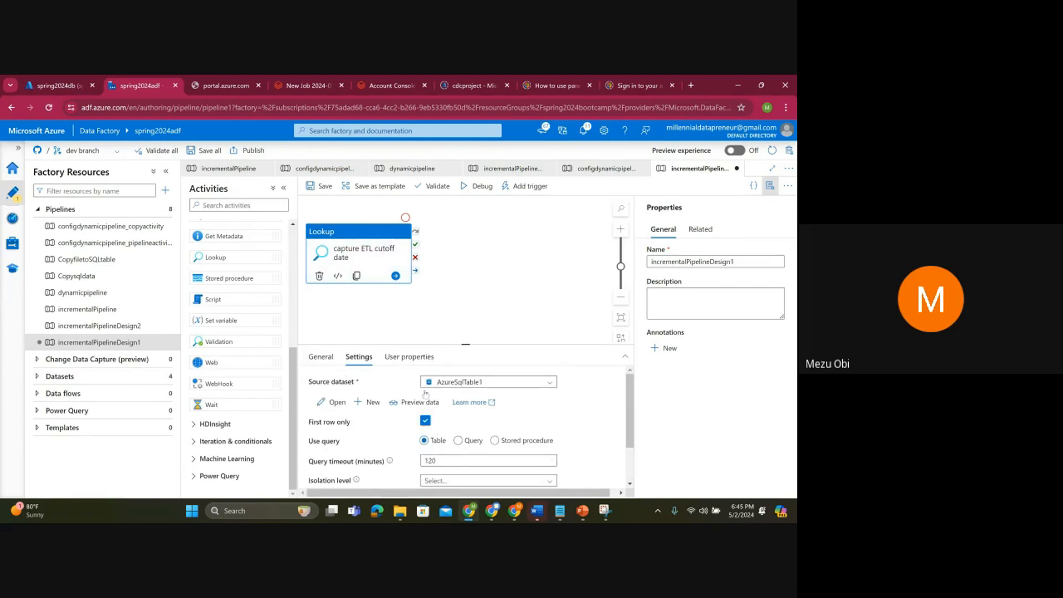
pyautogui.click(452, 388)
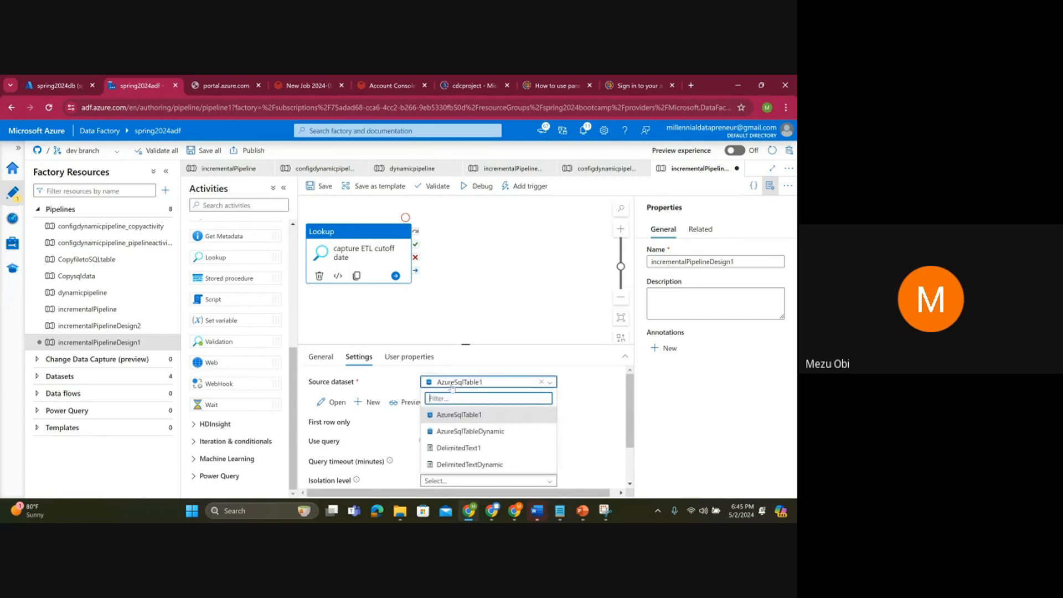
pyautogui.click(457, 414)
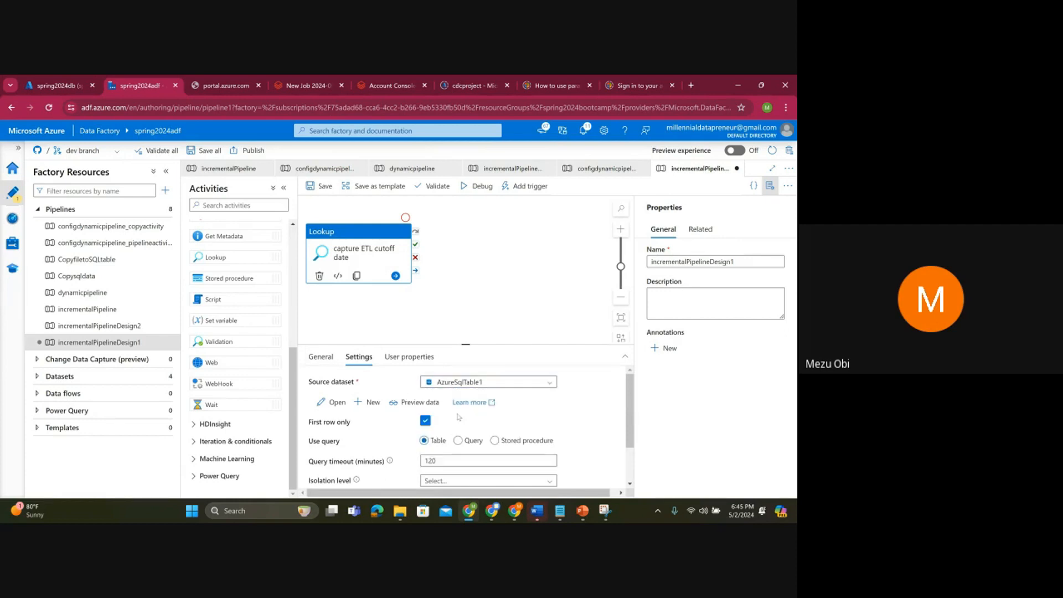
pyautogui.click(457, 387)
pyautogui.click(470, 434)
pyautogui.scroll(-2, 473, 421)
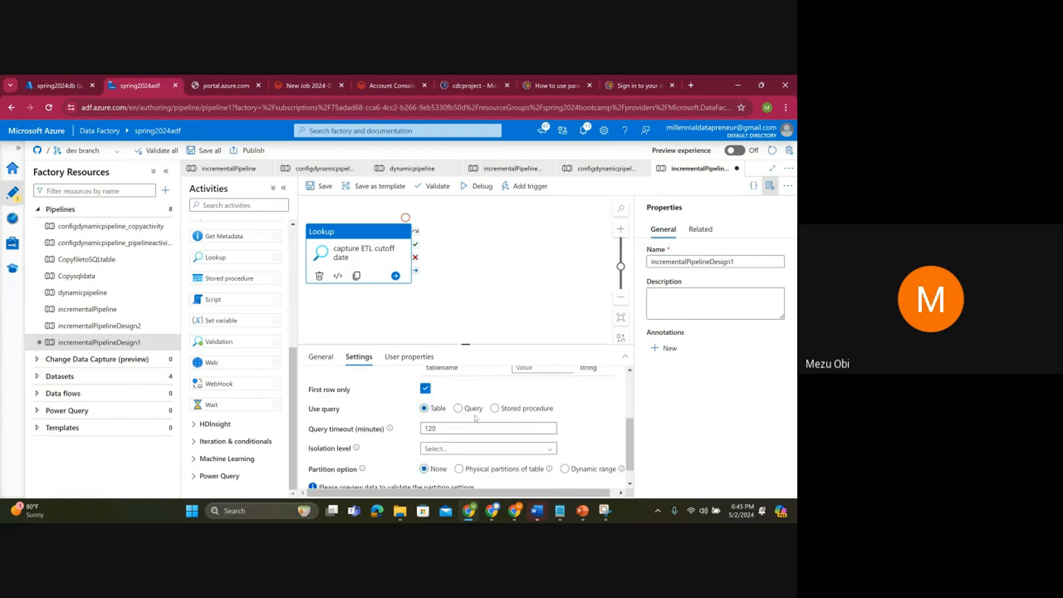
pyautogui.scroll(3, 475, 418)
pyautogui.click(471, 384)
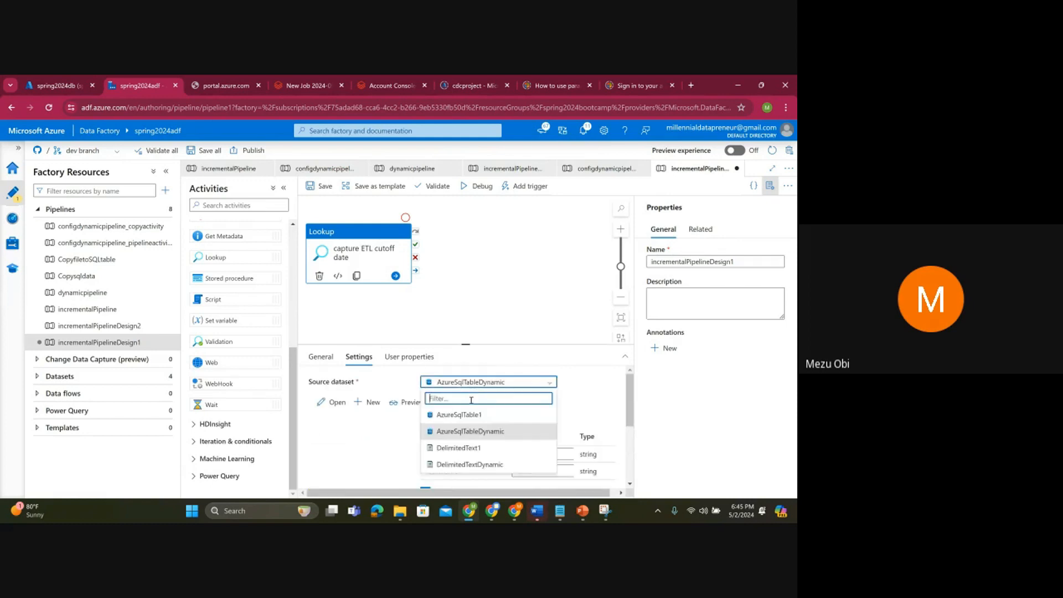
pyautogui.click(464, 417)
# Step: Set the Lookup activity's Use query option to Query and activate its empty query box
pyautogui.scroll(-2, 463, 416)
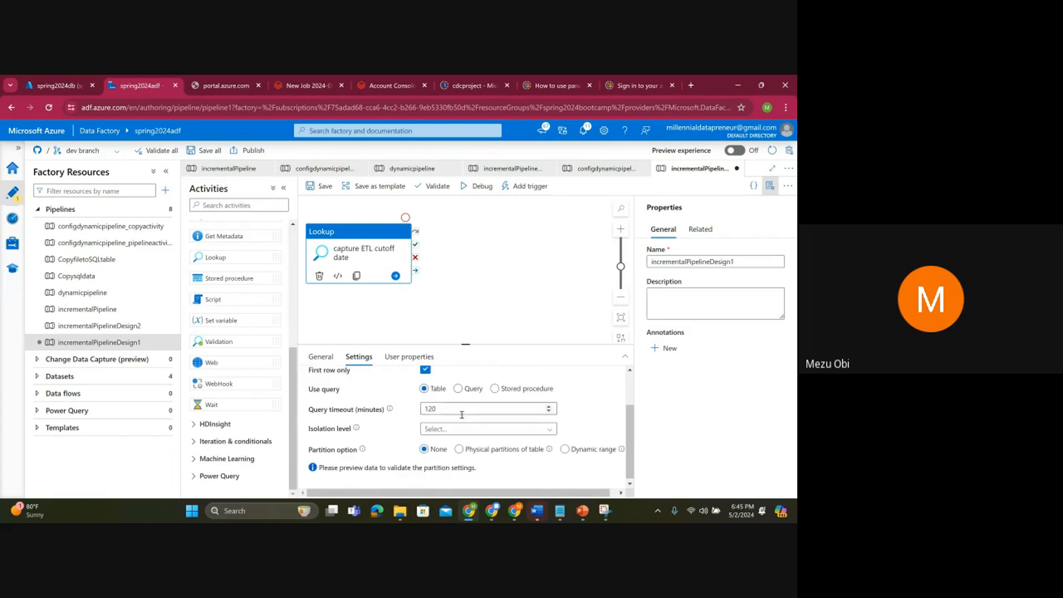
pyautogui.click(458, 388)
pyautogui.scroll(2, 458, 392)
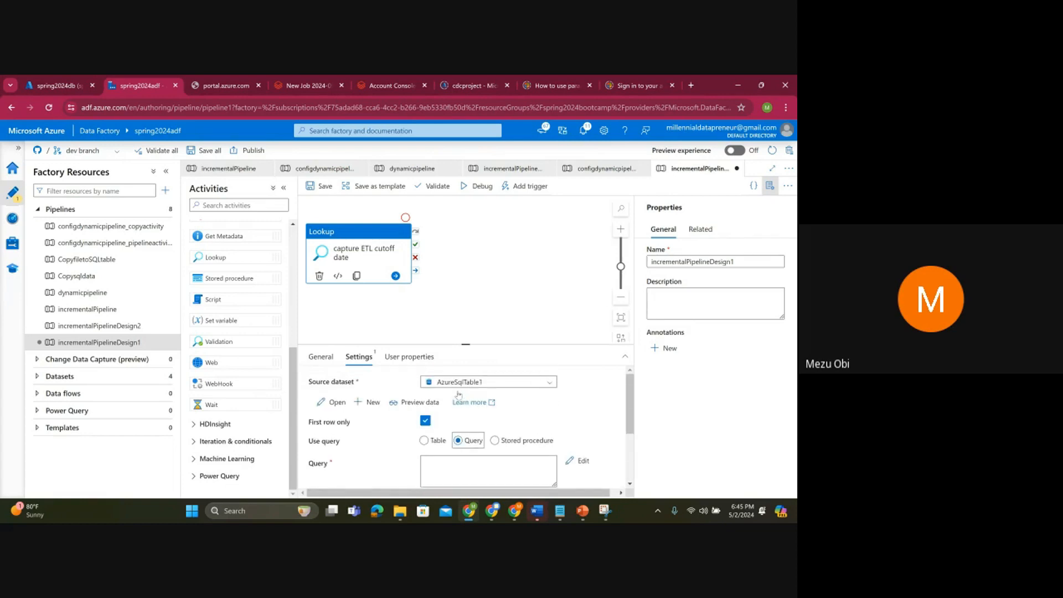
pyautogui.click(437, 469)
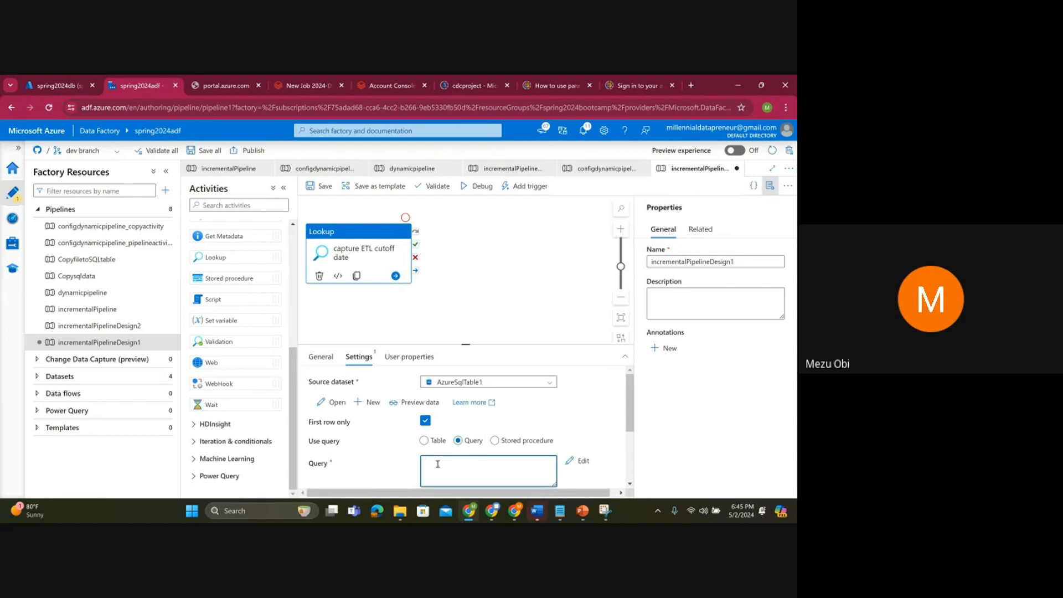
pyautogui.scroll(-3, 438, 463)
pyautogui.scroll(1, 451, 406)
pyautogui.scroll(-1, 451, 406)
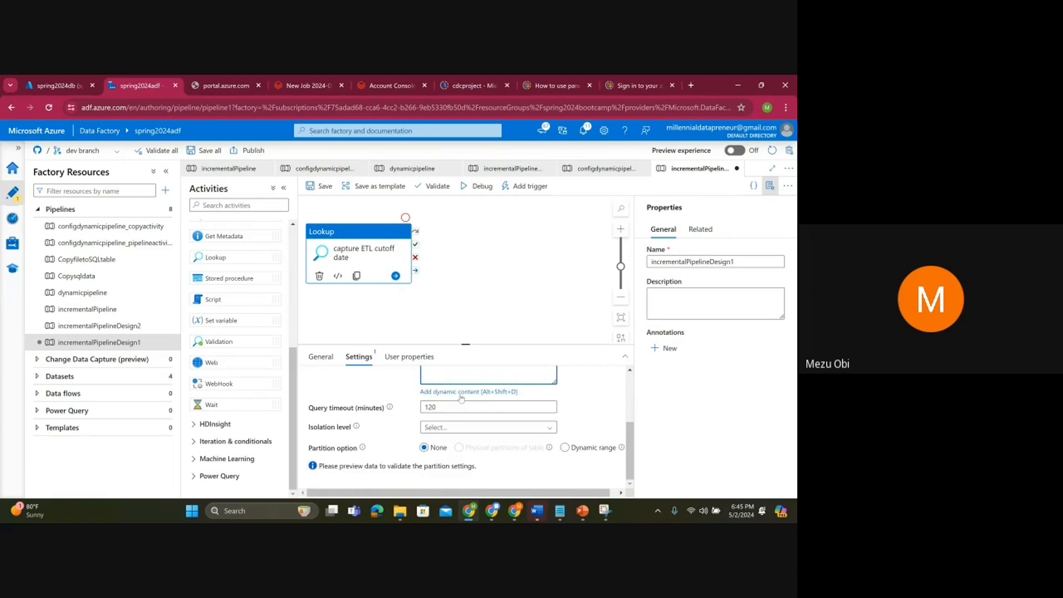
pyautogui.scroll(4, 459, 407)
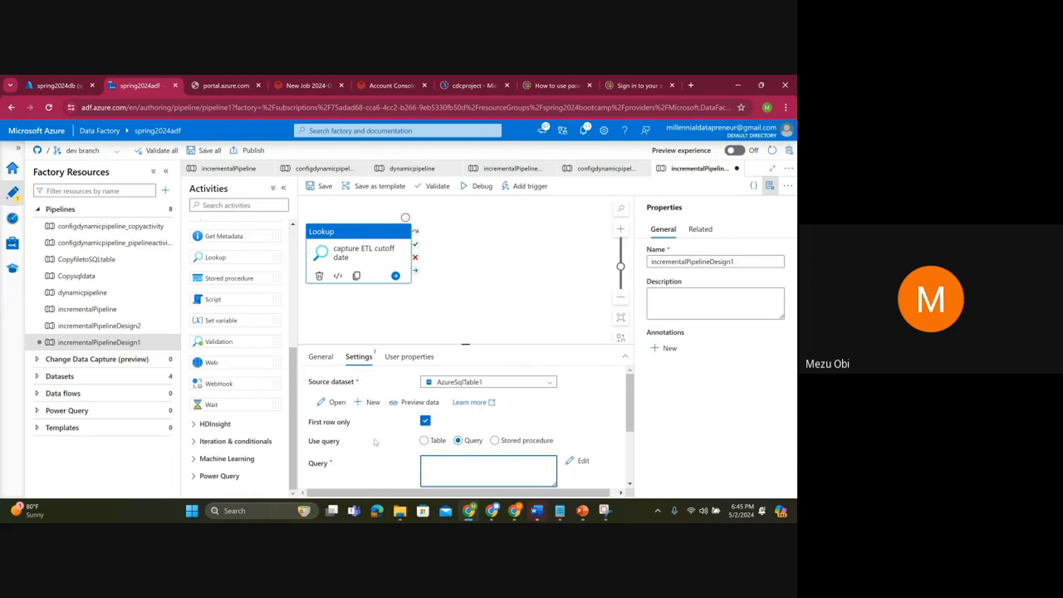
# Step: Open the incrementalPipeline pipeline and copy the full query from its "Capture ETL Cut off date" Lookup settings
pyautogui.moveTo(370, 429)
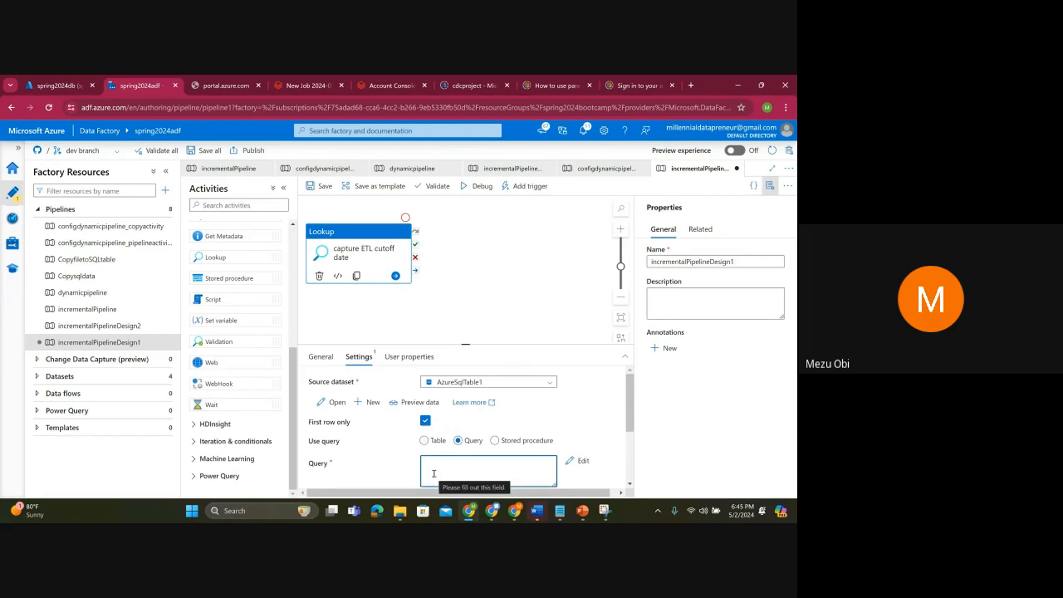
pyautogui.click(87, 309)
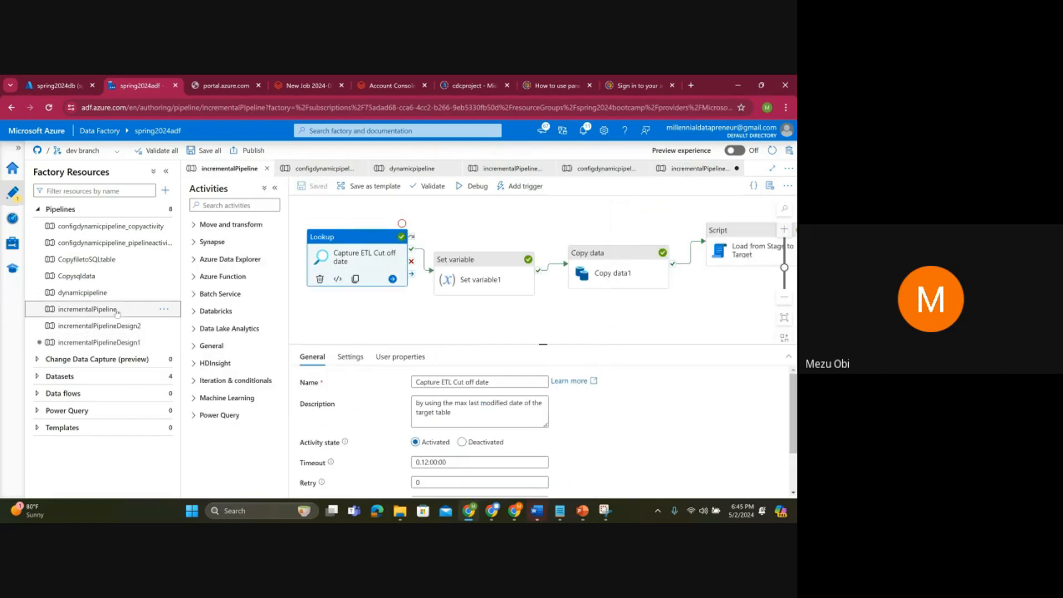
pyautogui.click(350, 356)
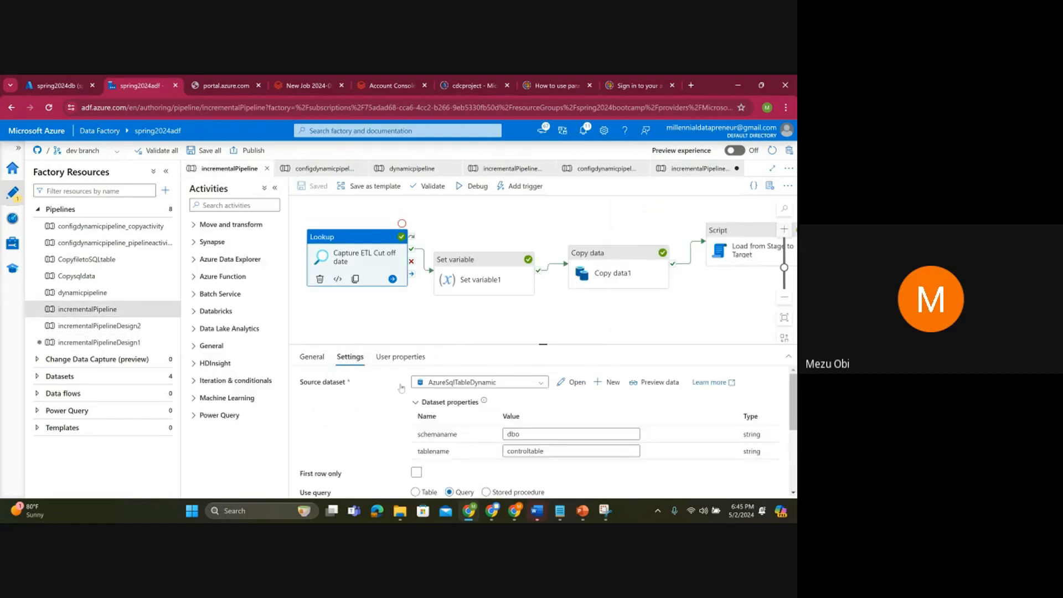
pyautogui.scroll(-5, 490, 432)
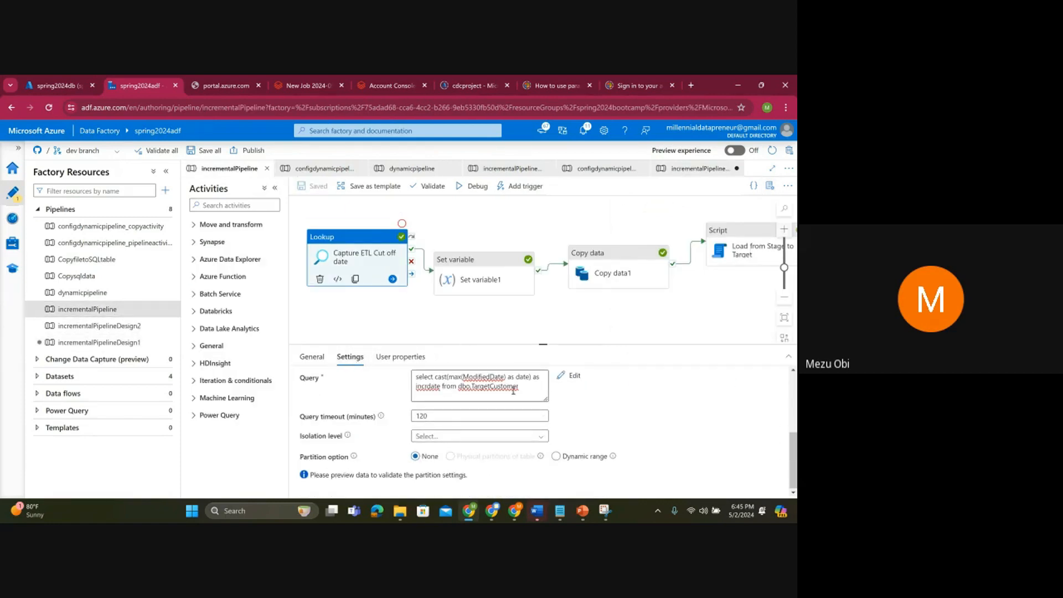
pyautogui.moveTo(514, 391); pyautogui.dragTo(407, 378)
pyautogui.hotkey('ctrl', 'c')
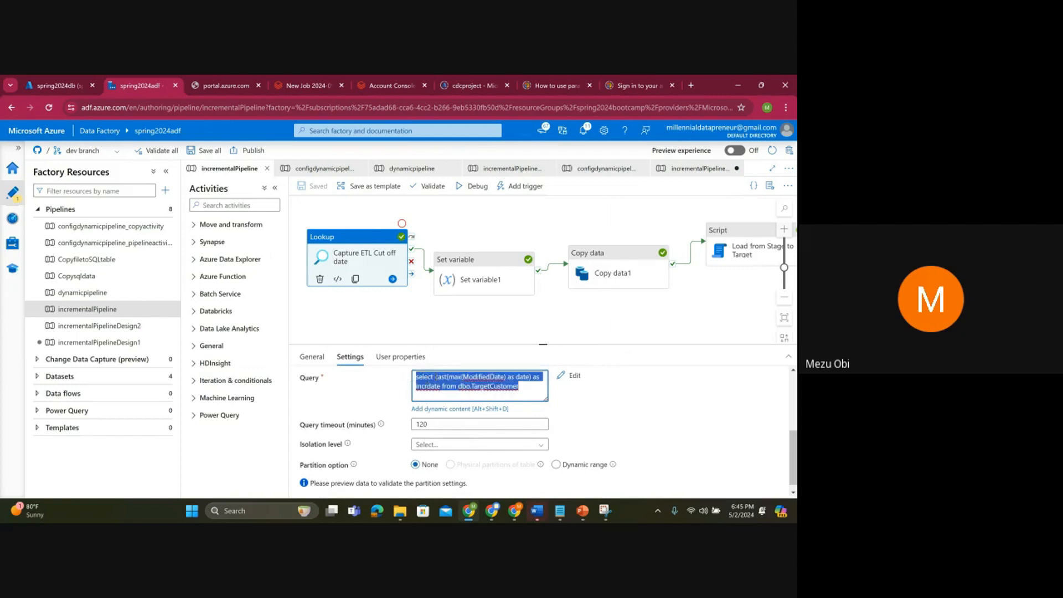
# Step: Return to incrementalPipelineDesign1 and paste the query "select cast(max(ModifiedDate) as date) as incrdate from dbo.TargetCustomer" into the Lookup activity
pyautogui.click(108, 343)
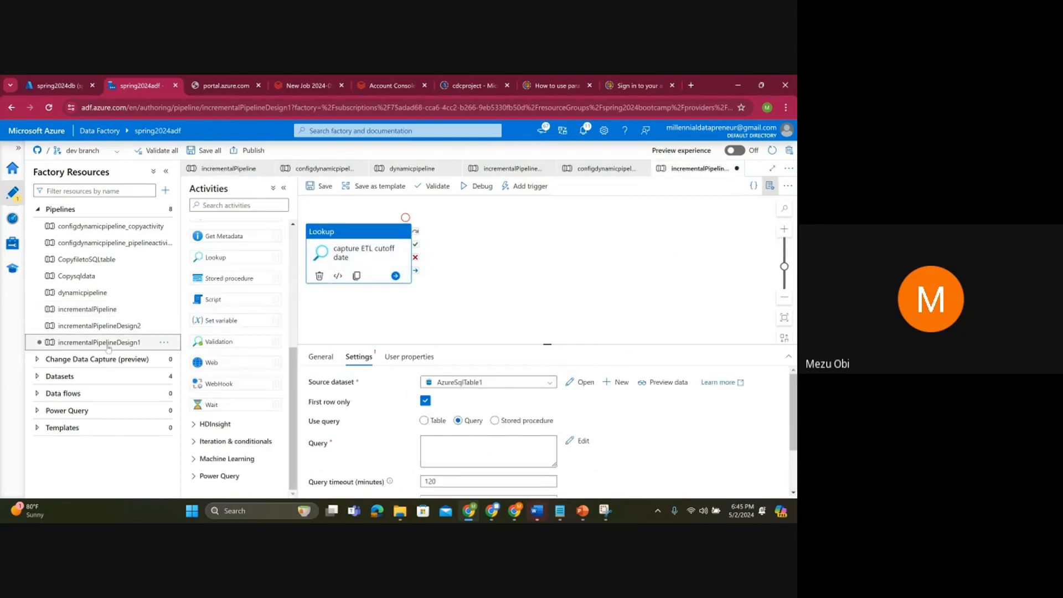
pyautogui.click(441, 466)
pyautogui.hotkey('ctrl', 'v')
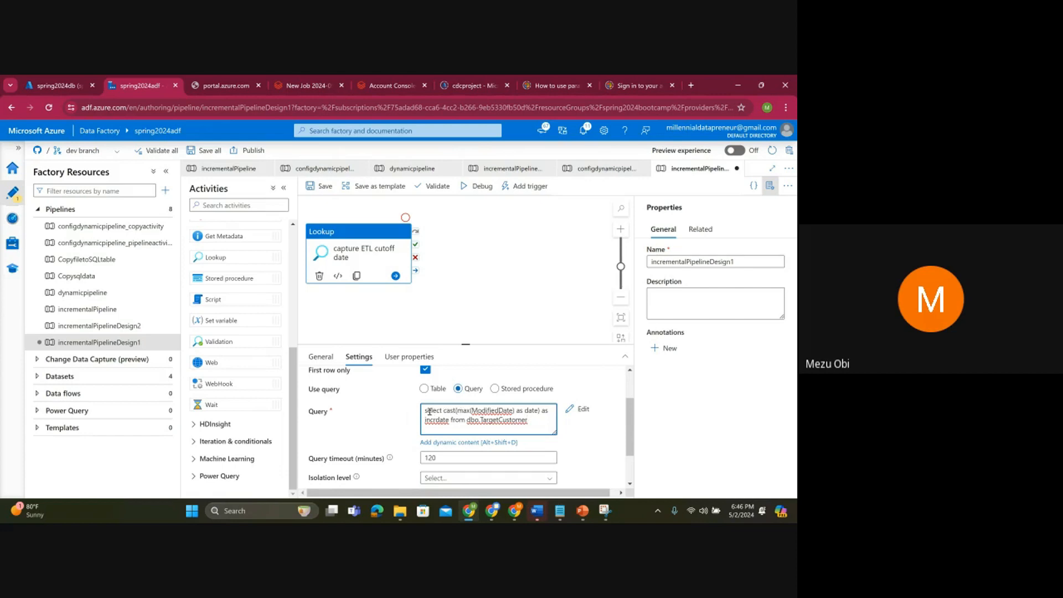
# Step: Examine the parts of the Lookup query: the cast to date, max(ModifiedDate), the incrdate alias and the dbo.TargetCustomer table
pyautogui.moveTo(425, 411); pyautogui.dragTo(529, 424)
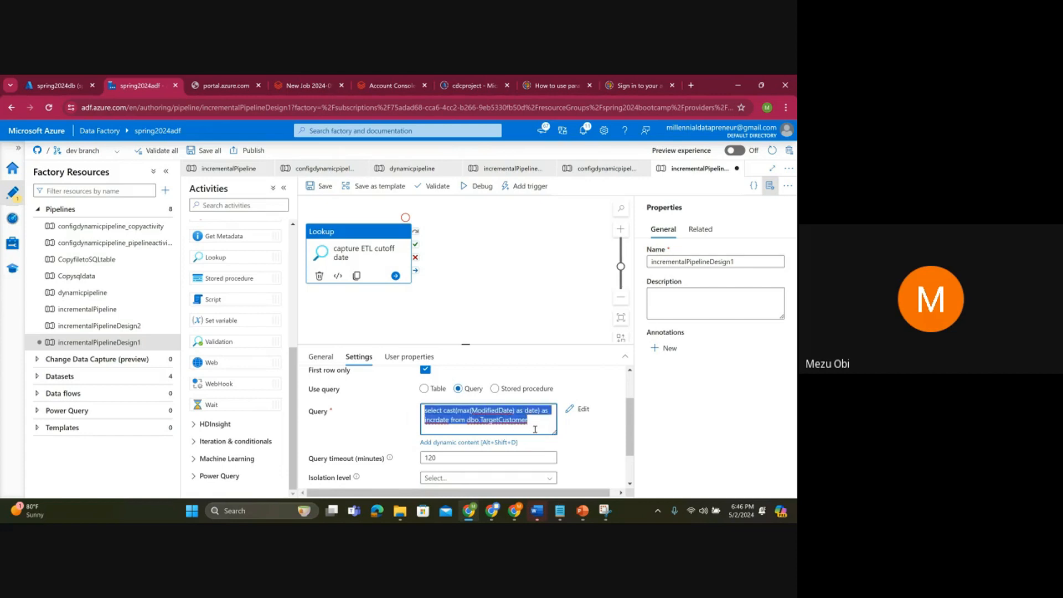
pyautogui.click(535, 426)
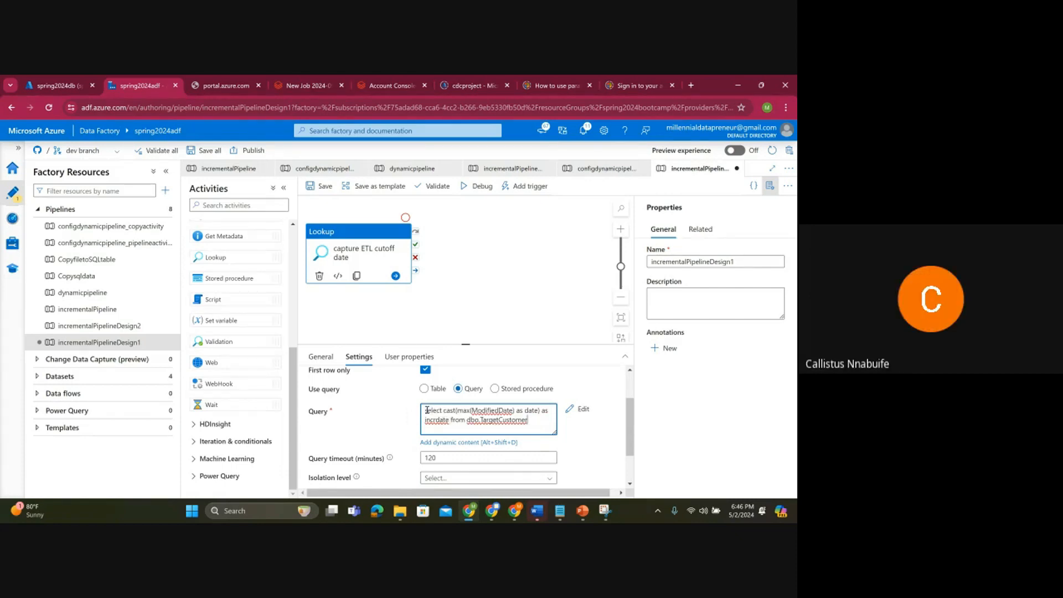
pyautogui.moveTo(426, 412); pyautogui.dragTo(459, 412)
pyautogui.click(471, 411)
pyautogui.moveTo(466, 420); pyautogui.dragTo(534, 422)
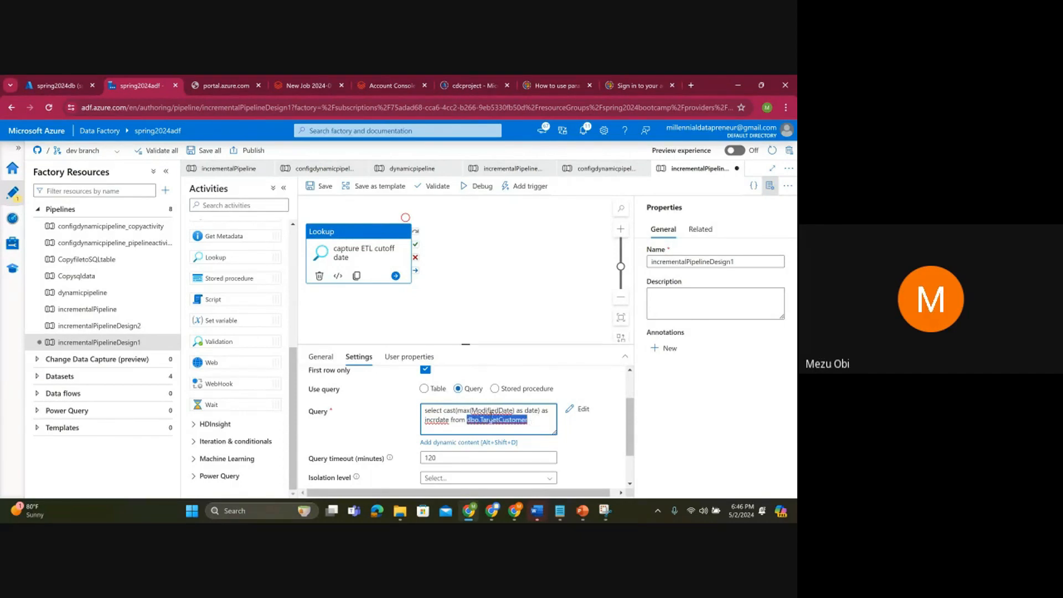
pyautogui.click(447, 411)
pyautogui.moveTo(446, 411); pyautogui.dragTo(497, 410)
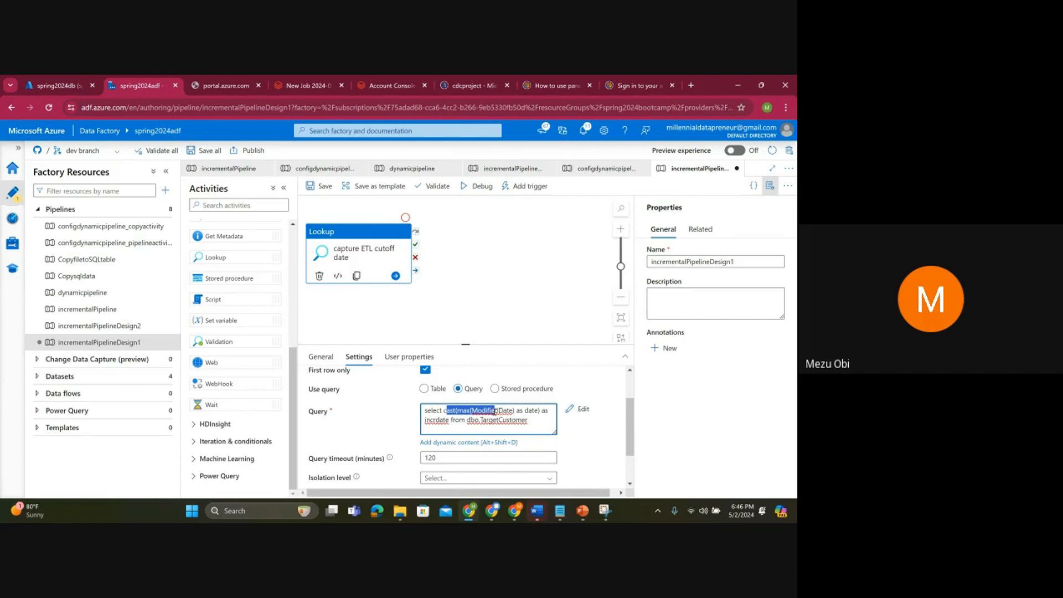
pyautogui.click(461, 412)
pyautogui.moveTo(460, 412); pyautogui.dragTo(443, 412)
pyautogui.moveTo(525, 412); pyautogui.dragTo(536, 410)
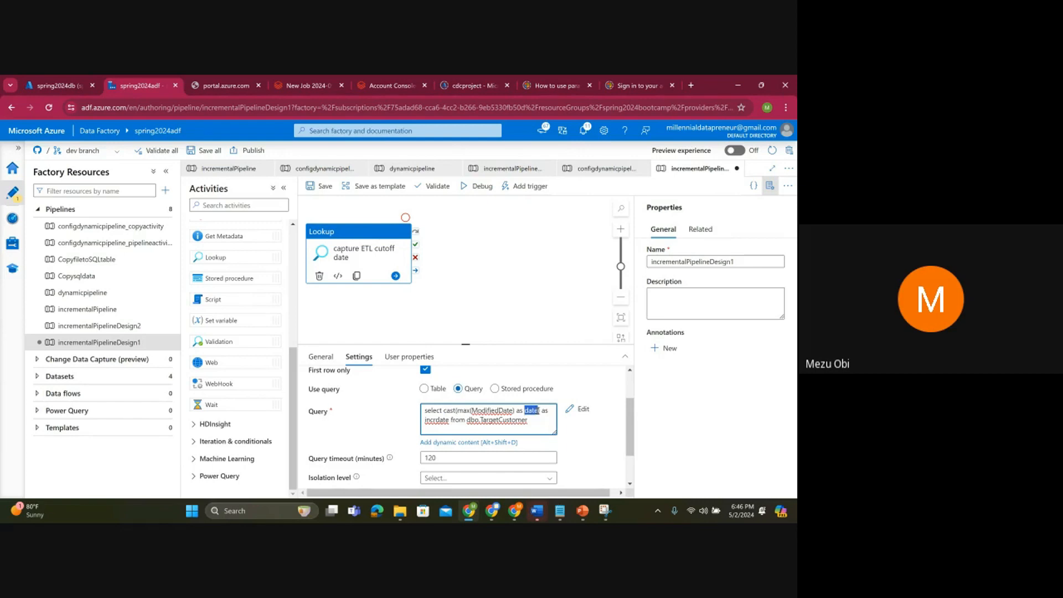
pyautogui.moveTo(525, 410); pyautogui.dragTo(539, 411)
pyautogui.click(459, 411)
pyautogui.moveTo(445, 410); pyautogui.dragTo(457, 410)
pyautogui.moveTo(456, 411); pyautogui.dragTo(517, 411)
pyautogui.tripleClick(535, 412)
pyautogui.click(534, 412)
pyautogui.doubleClick(549, 411)
pyautogui.moveTo(452, 422); pyautogui.dragTo(424, 422)
# Step: Preview the Lookup query's data, check the incrdate value, and review the TargetCustomer table it comes from
pyautogui.scroll(1, 441, 427)
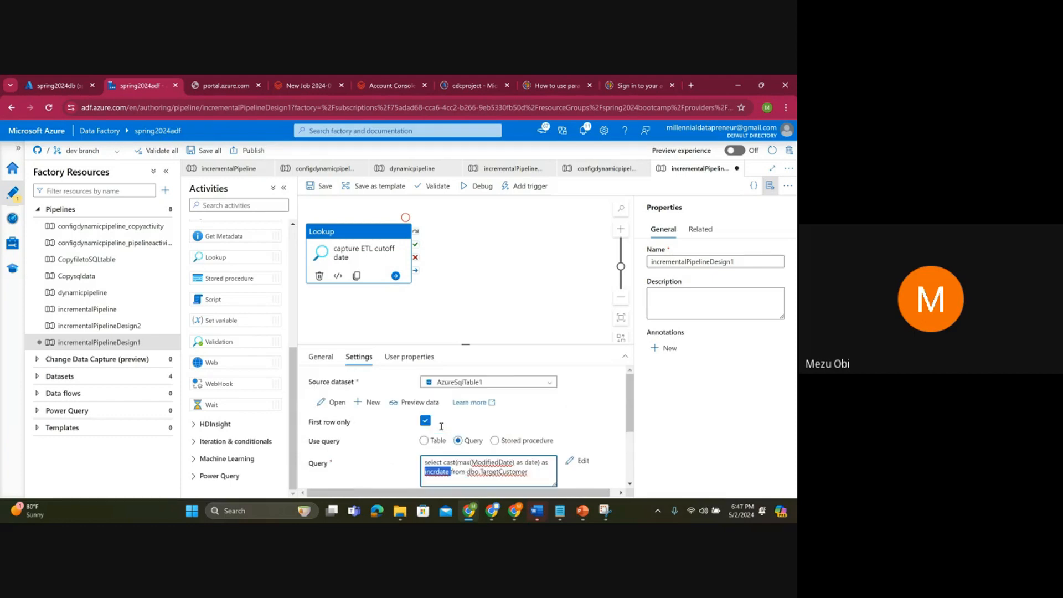
pyautogui.click(418, 404)
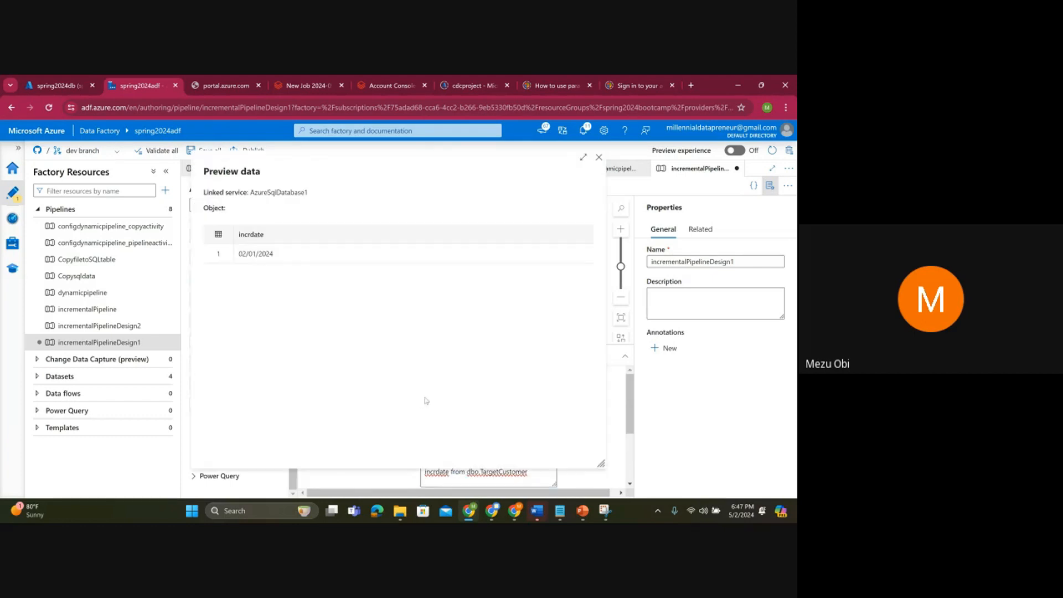
pyautogui.moveTo(278, 255); pyautogui.dragTo(235, 251)
pyautogui.moveTo(276, 255); pyautogui.dragTo(235, 253)
pyautogui.click(600, 158)
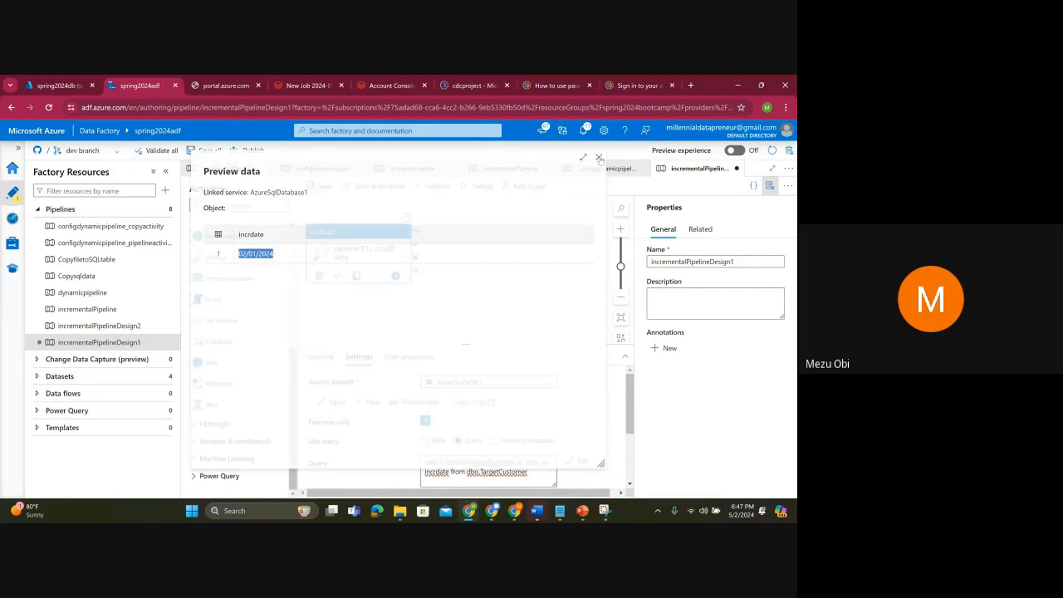
pyautogui.moveTo(480, 472); pyautogui.dragTo(530, 475)
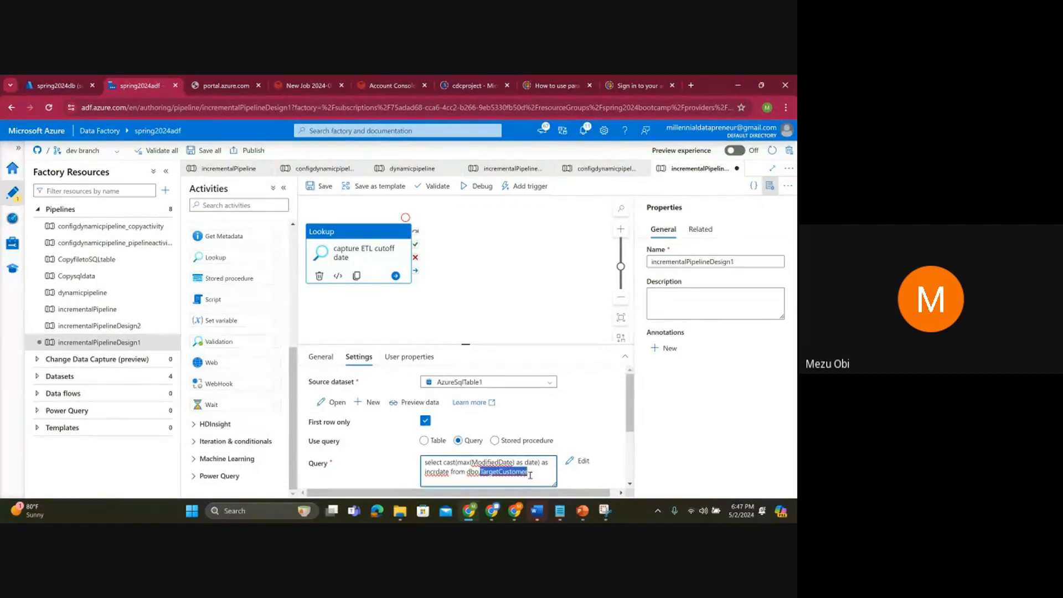
pyautogui.click(451, 298)
pyautogui.click(373, 254)
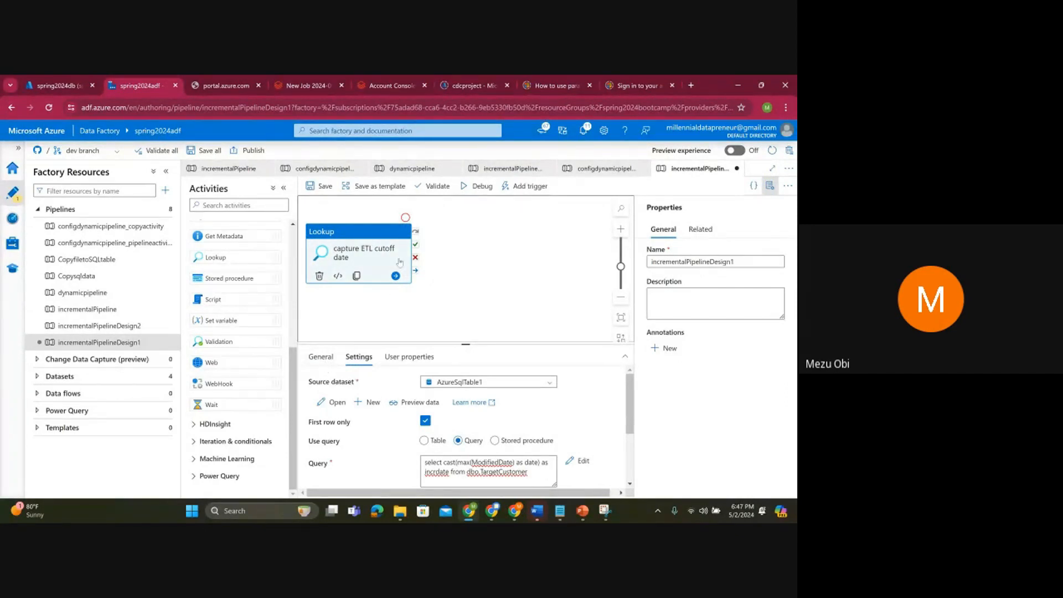
# Step: Save incrementalPipelineDesign1 to the dev branch with the default comment, start a debug run and hide the pipeline properties
pyautogui.click(320, 186)
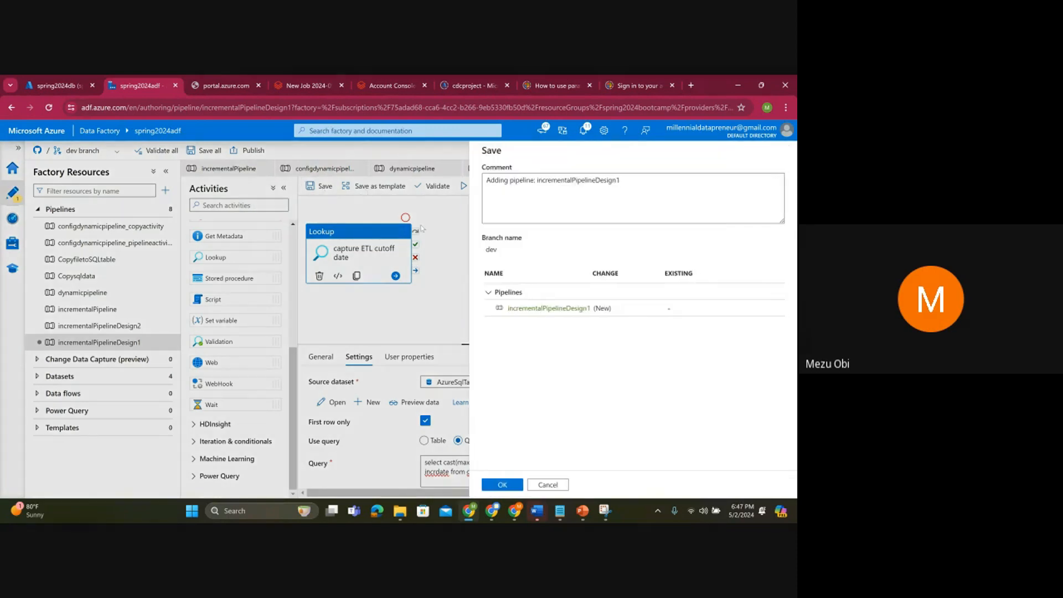
pyautogui.click(503, 485)
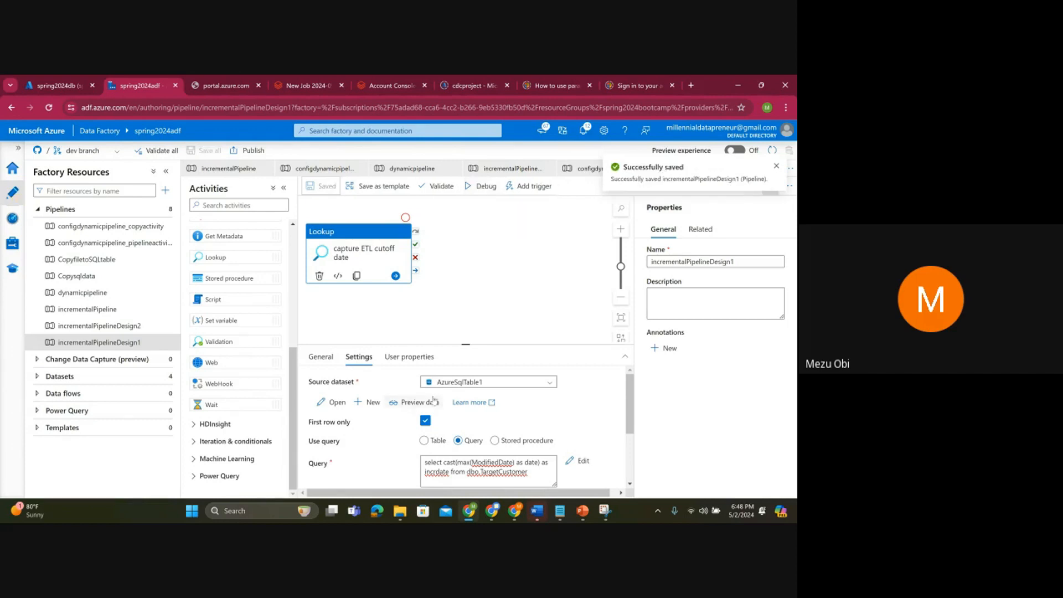
pyautogui.click(485, 189)
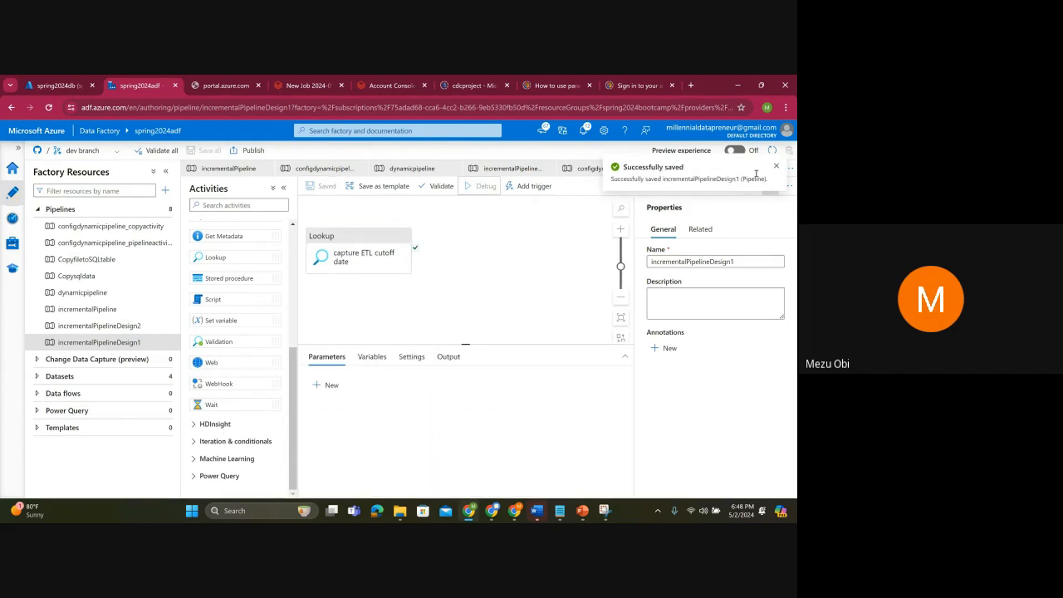
pyautogui.click(776, 166)
pyautogui.click(769, 186)
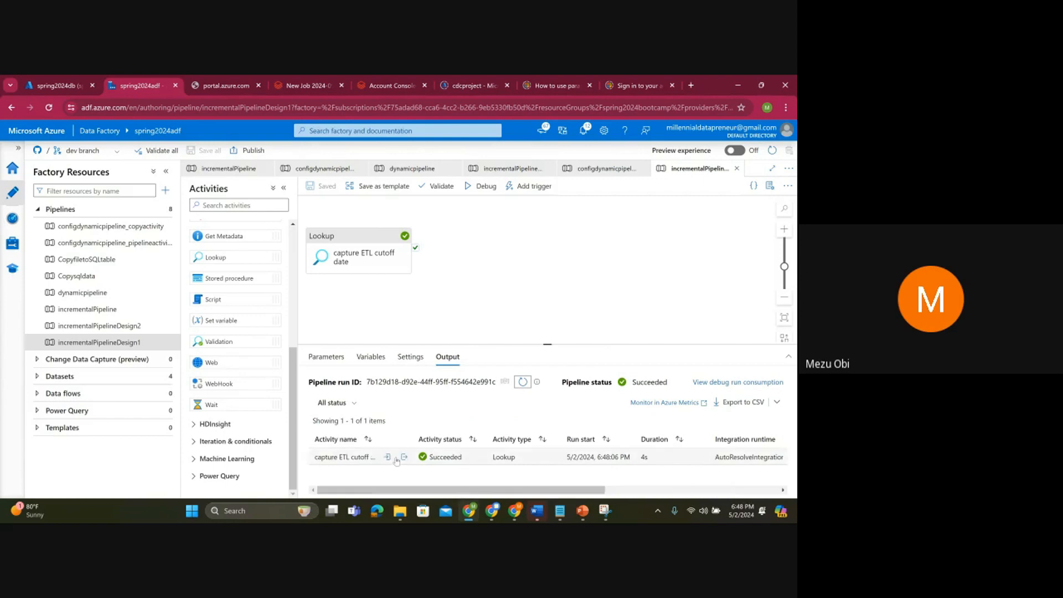
# Step: Inspect the debug run output of the "capture ETL cutoff date" activity, focusing on the firstRow incrdate value
pyautogui.moveTo(404, 461)
pyautogui.click(404, 457)
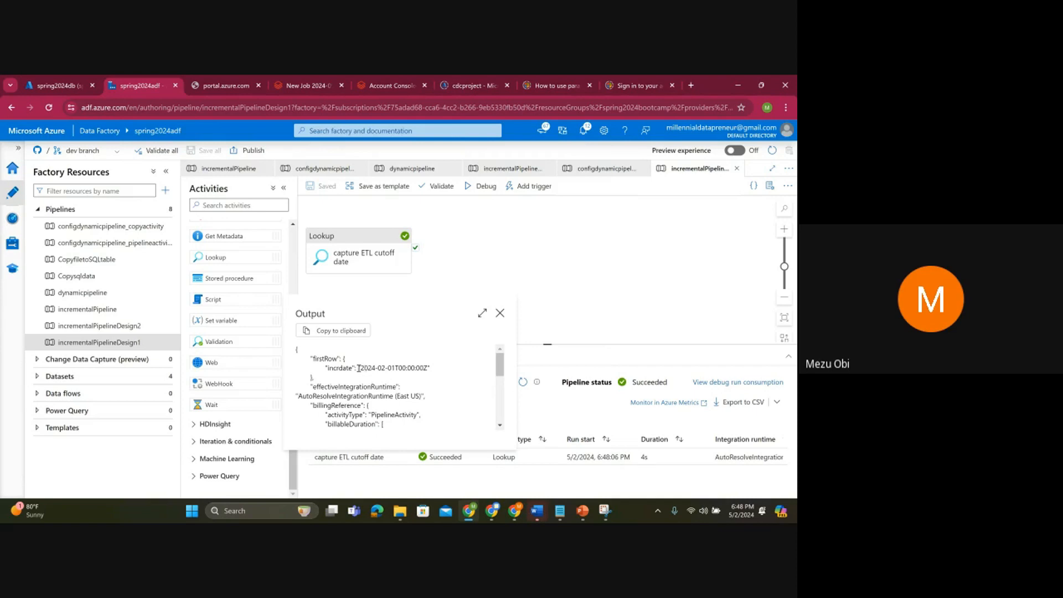
pyautogui.click(500, 312)
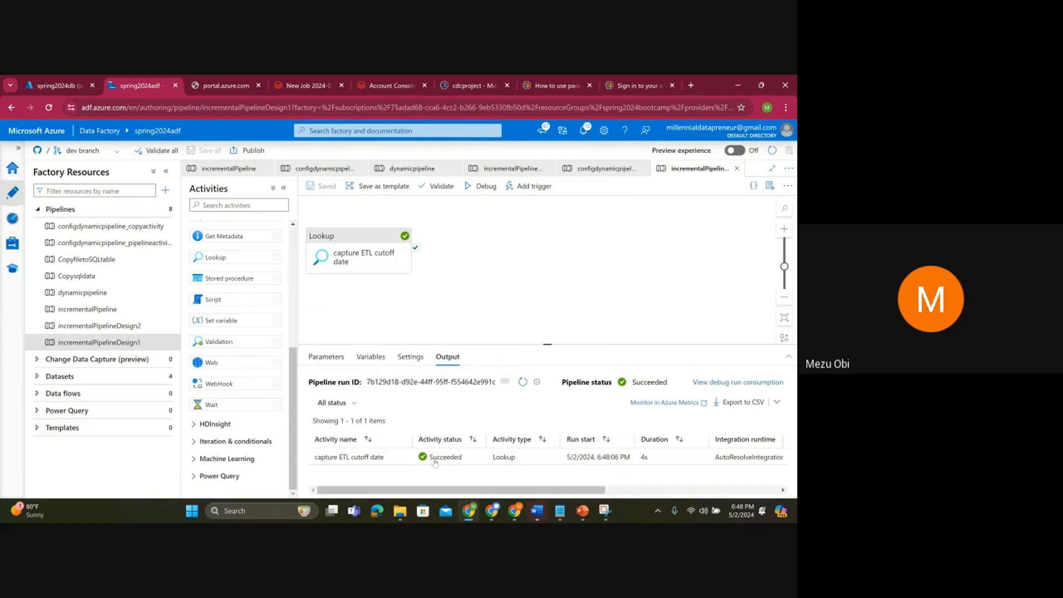
pyautogui.moveTo(395, 457)
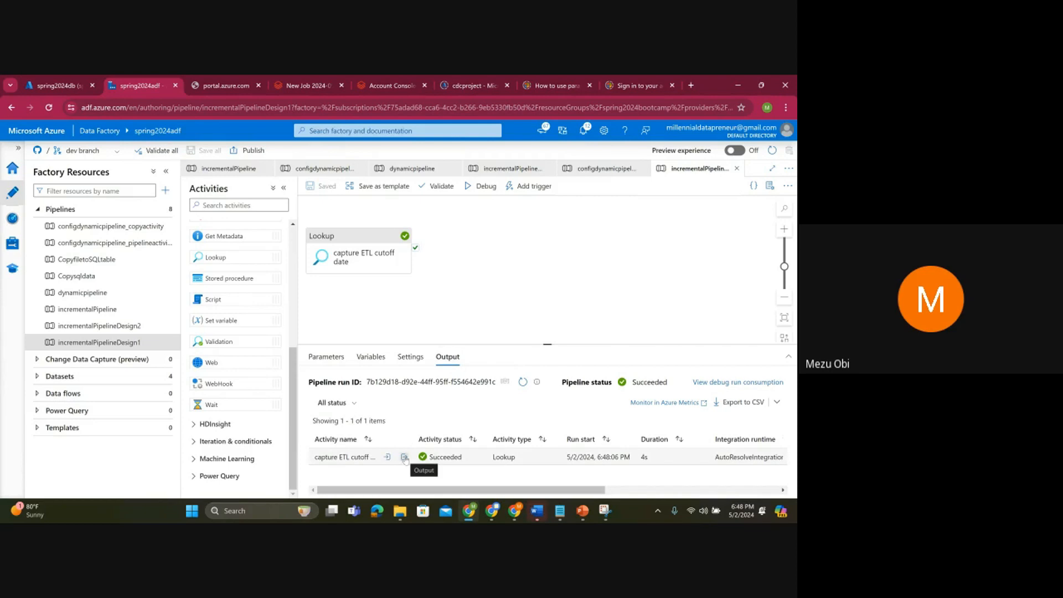
pyautogui.click(404, 457)
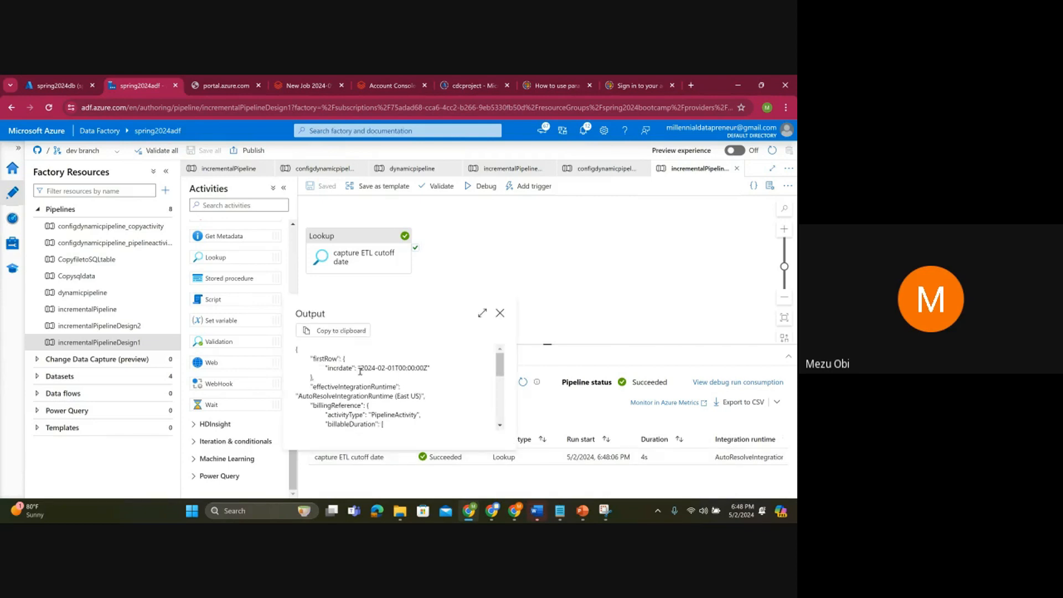
pyautogui.moveTo(360, 370); pyautogui.dragTo(428, 369)
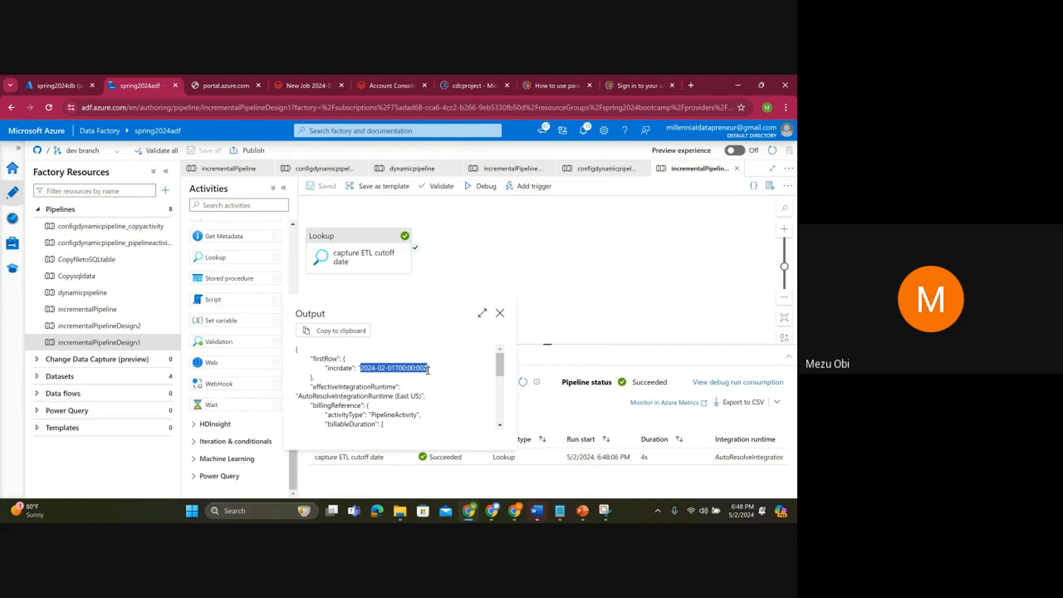
pyautogui.click(500, 313)
# Step: Preview the Lookup activity's source data again to check the format of the incrdate value
pyautogui.click(377, 259)
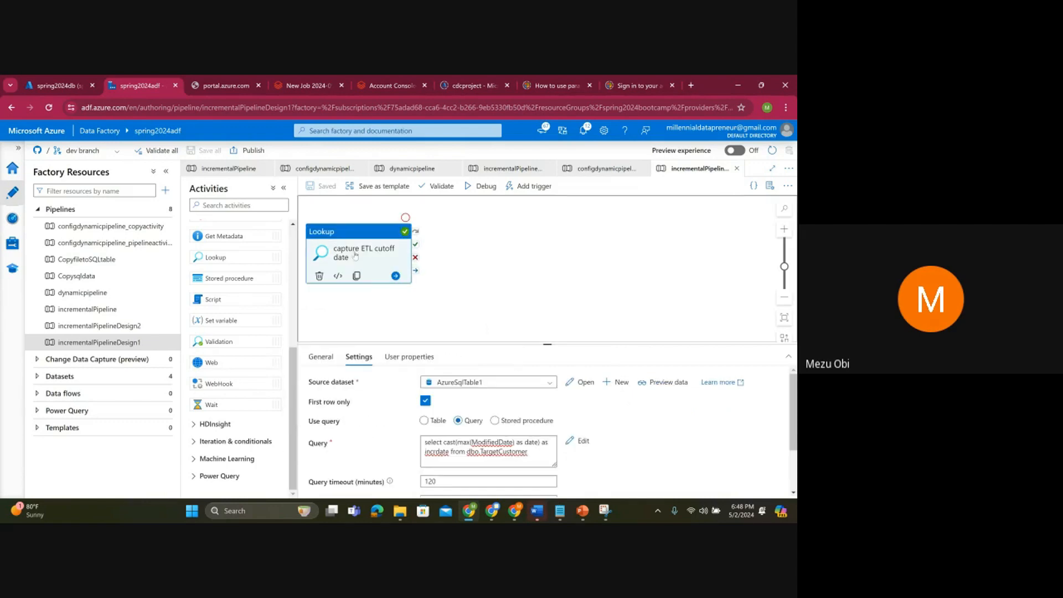
pyautogui.click(657, 384)
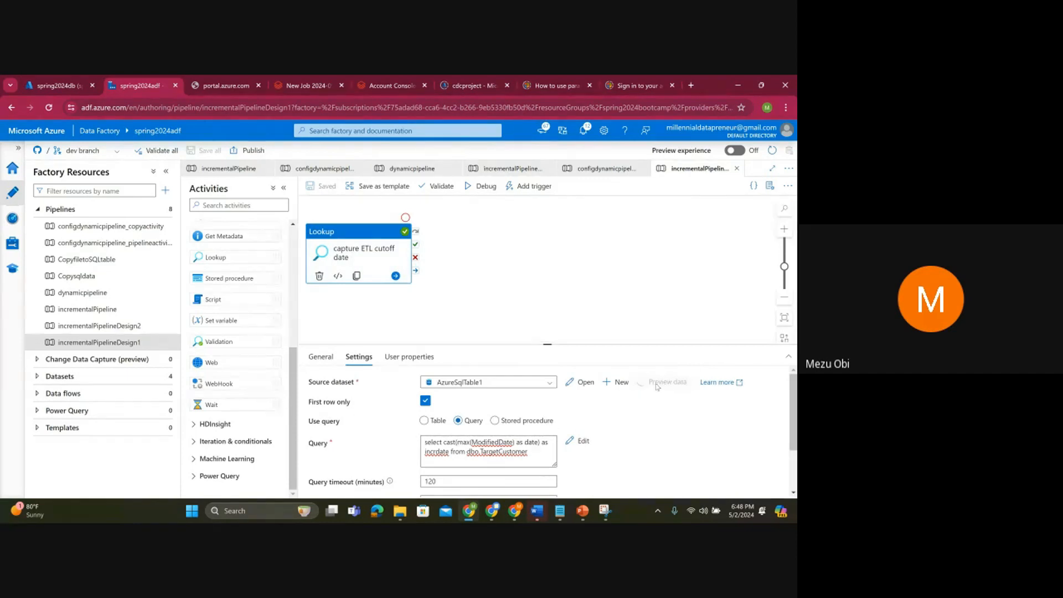
pyautogui.moveTo(277, 254); pyautogui.dragTo(230, 255)
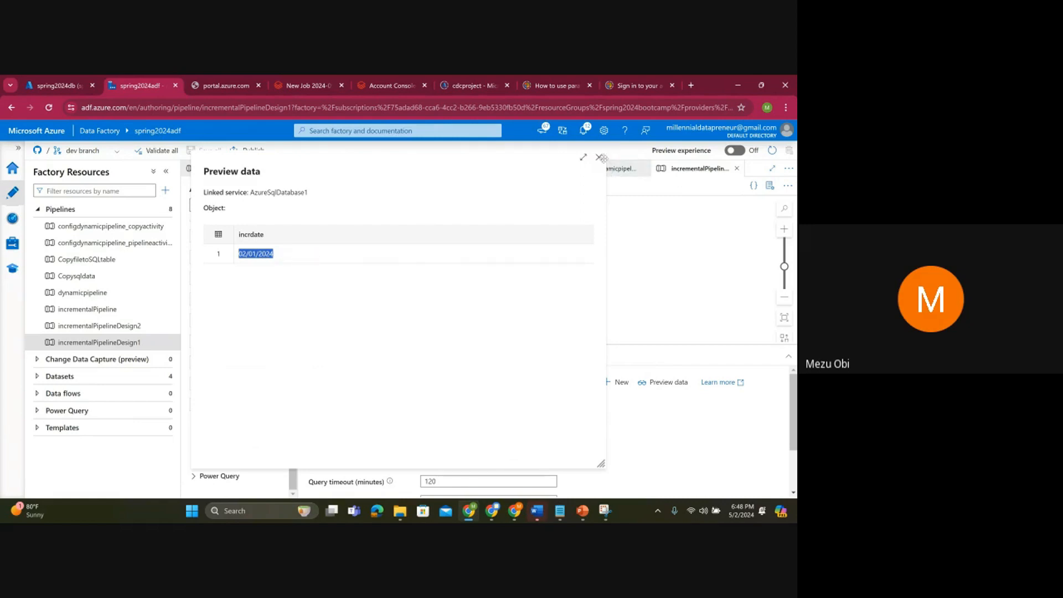
pyautogui.click(285, 259)
pyautogui.click(599, 157)
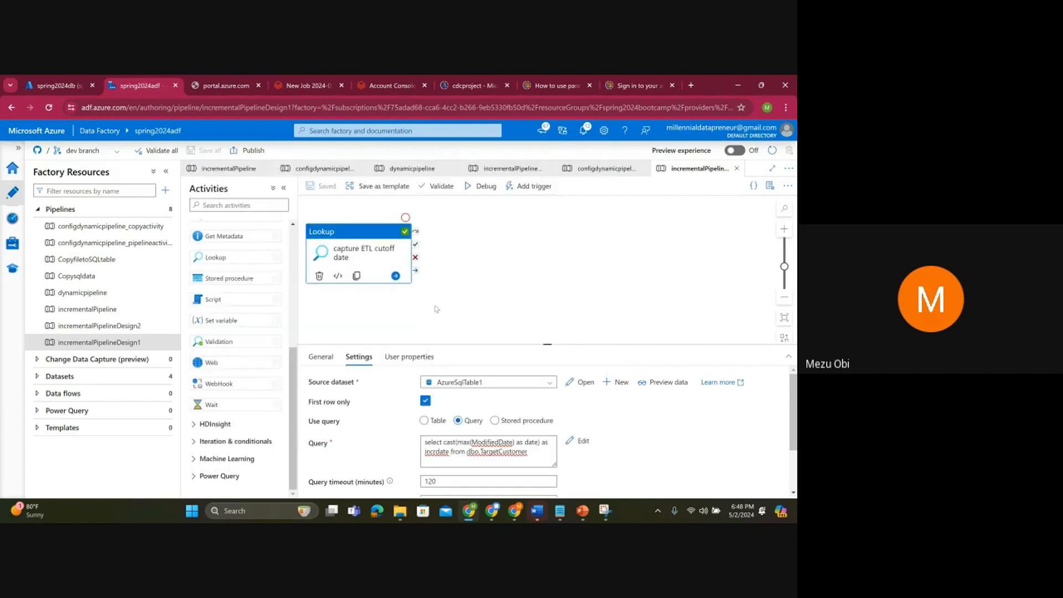
# Step: Reopen the Lookup activity's debug run output and examine the time portion of the incrdate value
pyautogui.click(435, 307)
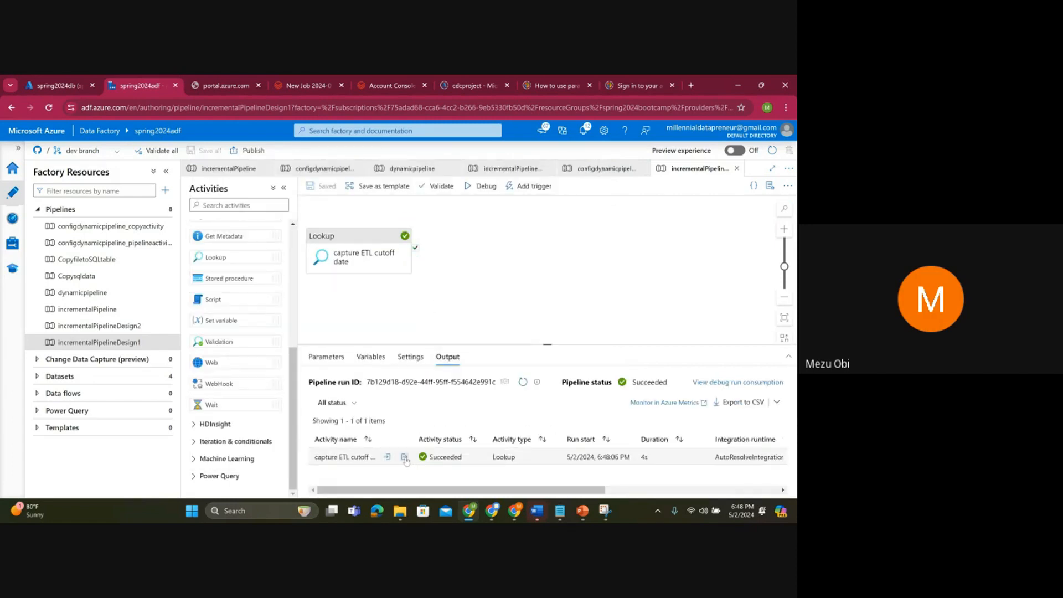
pyautogui.click(408, 457)
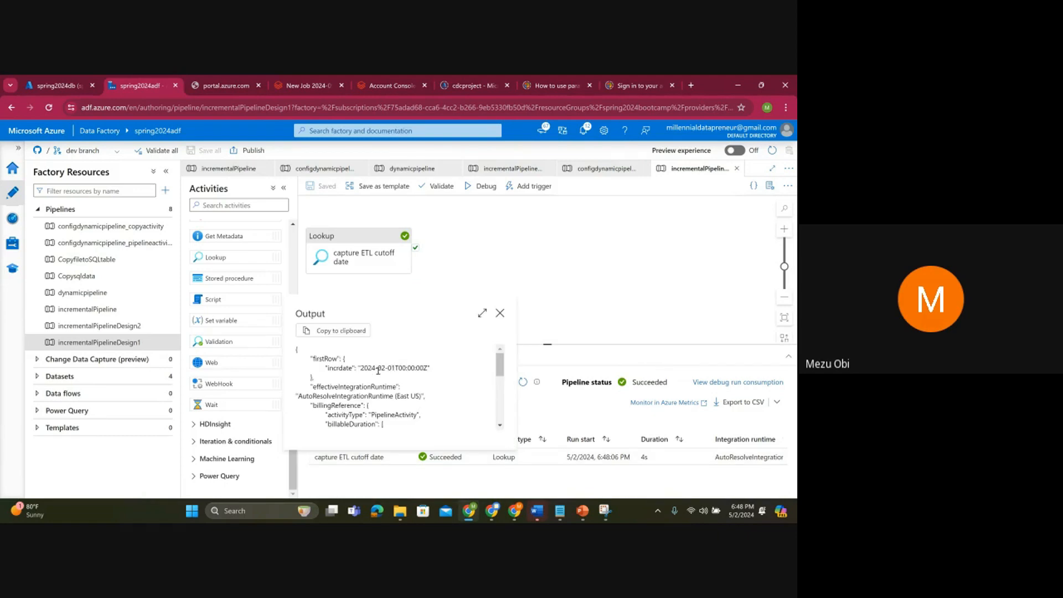
pyautogui.moveTo(359, 368); pyautogui.dragTo(430, 368)
pyautogui.click(406, 371)
pyautogui.moveTo(399, 369); pyautogui.dragTo(427, 369)
pyautogui.click(400, 367)
pyautogui.doubleClick(400, 368)
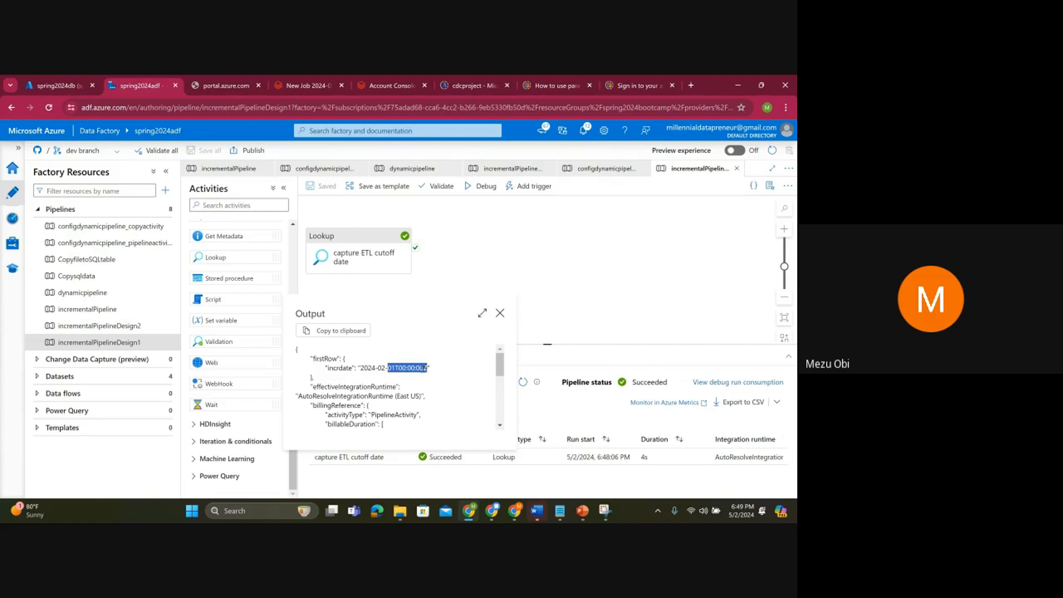
pyautogui.click(500, 313)
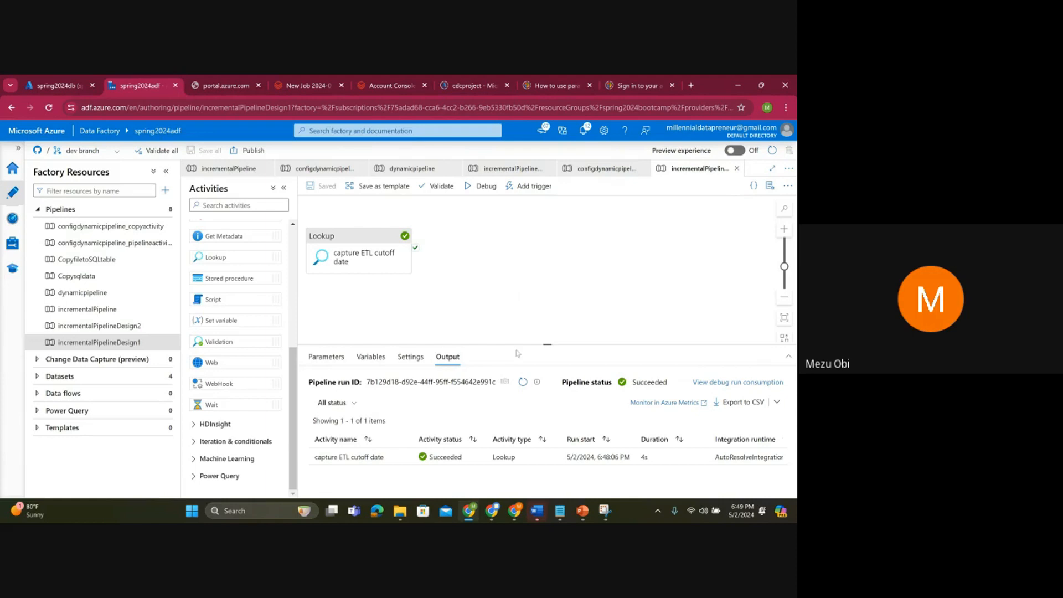
pyautogui.click(477, 293)
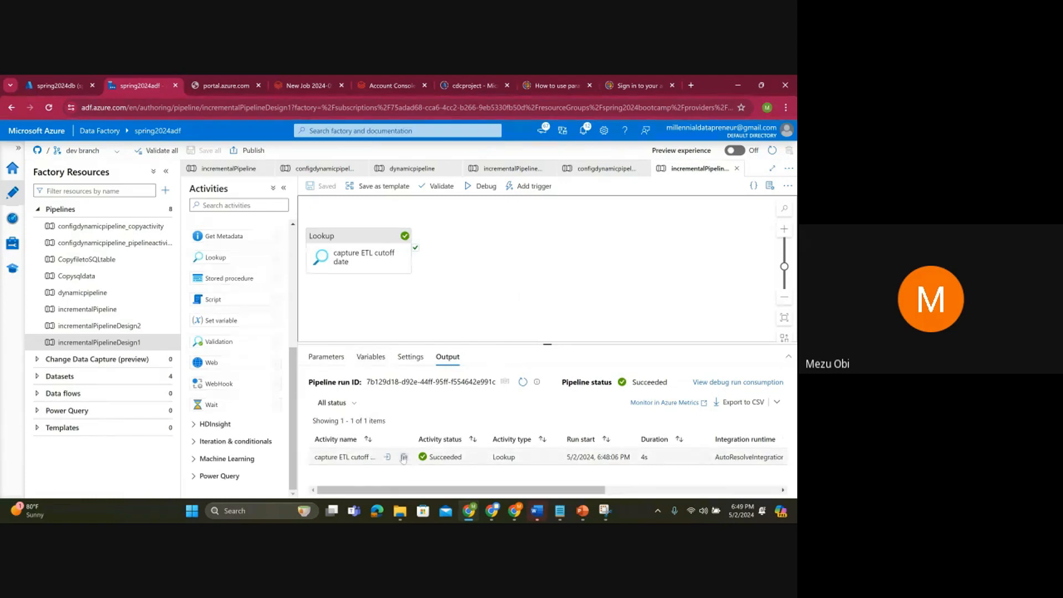
# Step: Review the firstRow incrdate entry in the Lookup activity's debug run output once more
pyautogui.click(404, 458)
pyautogui.moveTo(360, 368); pyautogui.dragTo(401, 277)
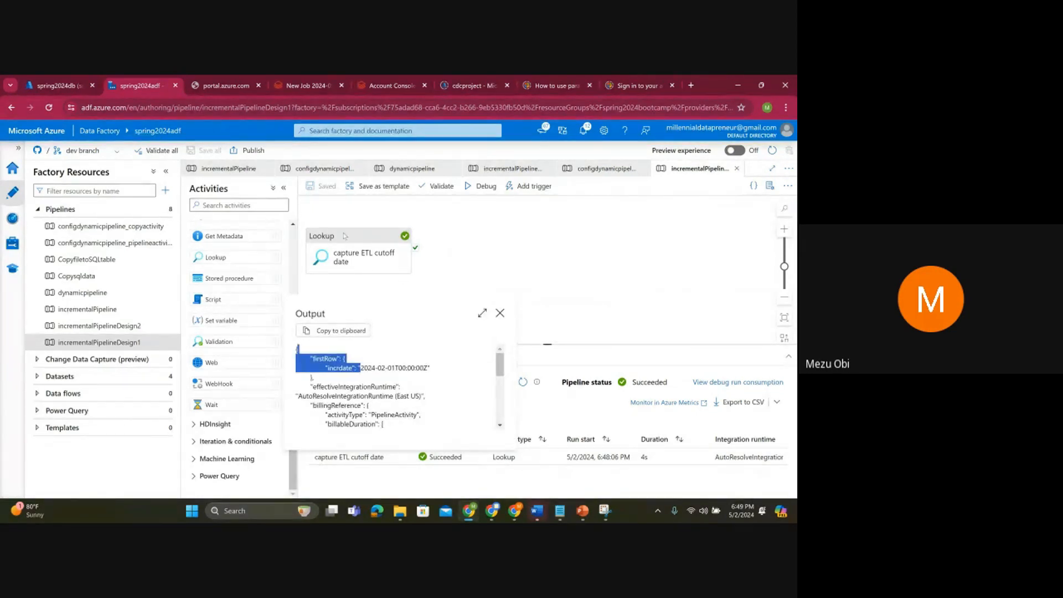
pyautogui.click(500, 314)
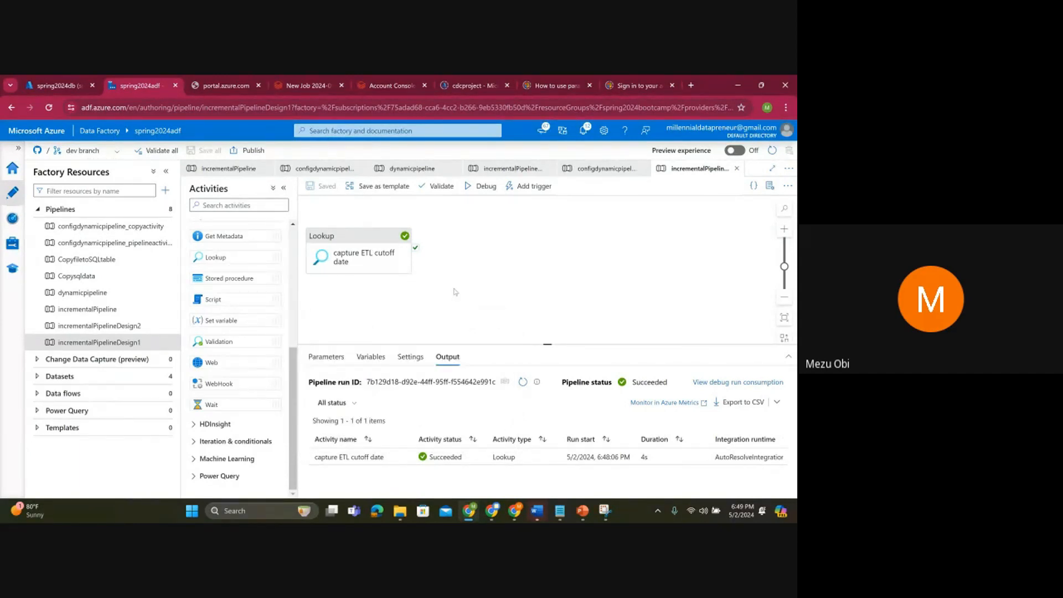
# Step: Add a Set variable activity beside the "capture ETL cutoff date" Lookup and connect it to the Lookup's success output
pyautogui.scroll(1, 228, 266)
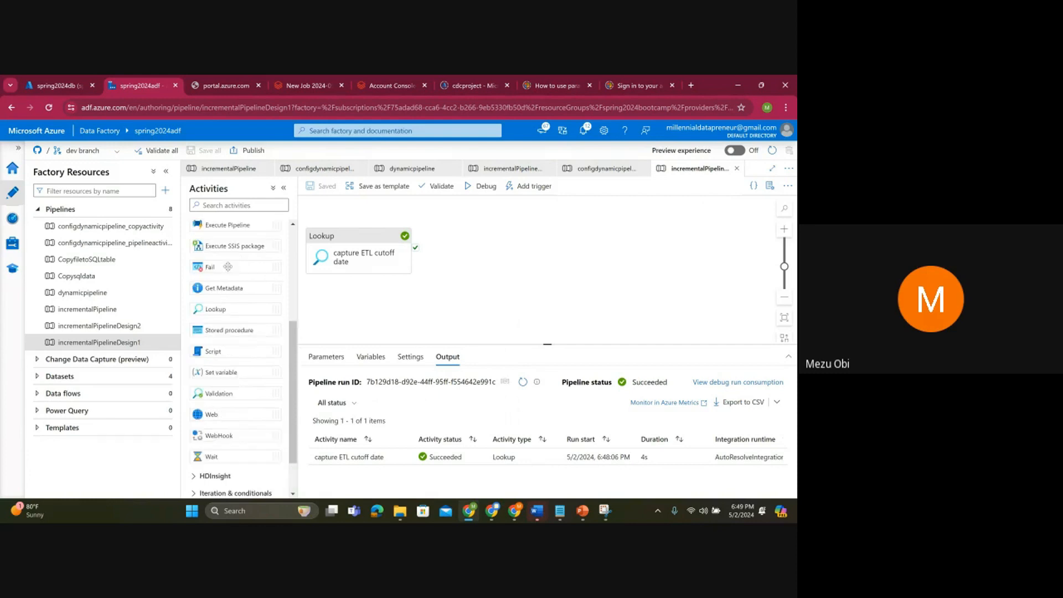
pyautogui.scroll(3, 228, 268)
pyautogui.scroll(-4, 233, 275)
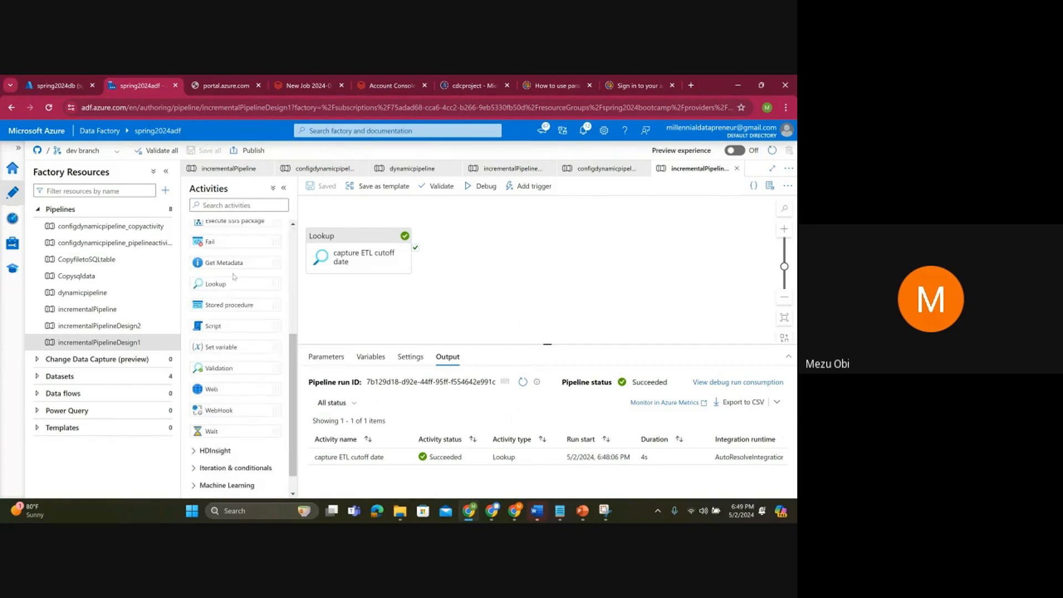
pyautogui.scroll(-2, 232, 280)
pyautogui.scroll(3, 241, 294)
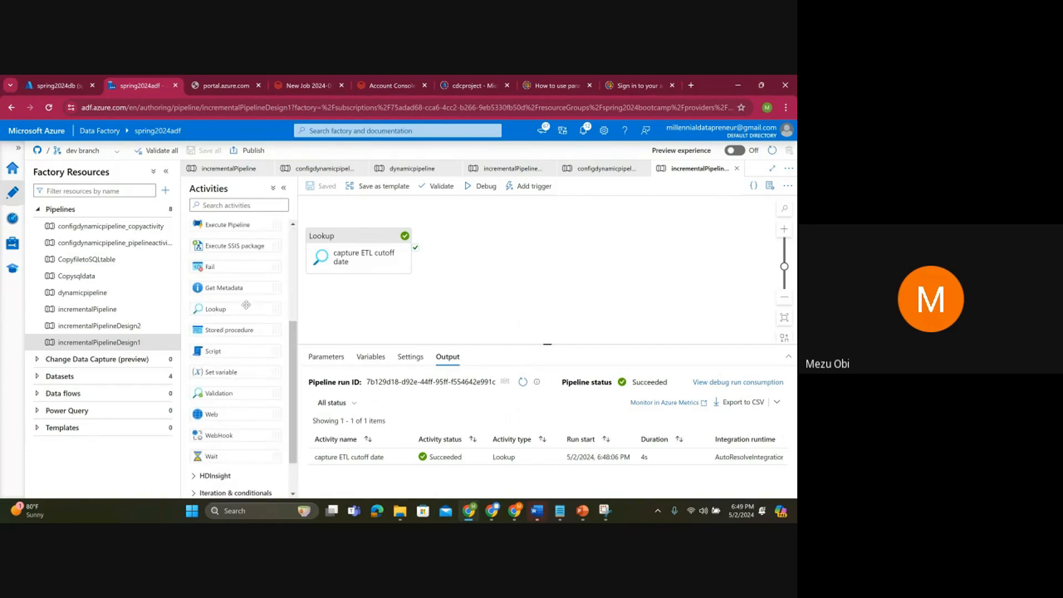
pyautogui.scroll(-1, 246, 306)
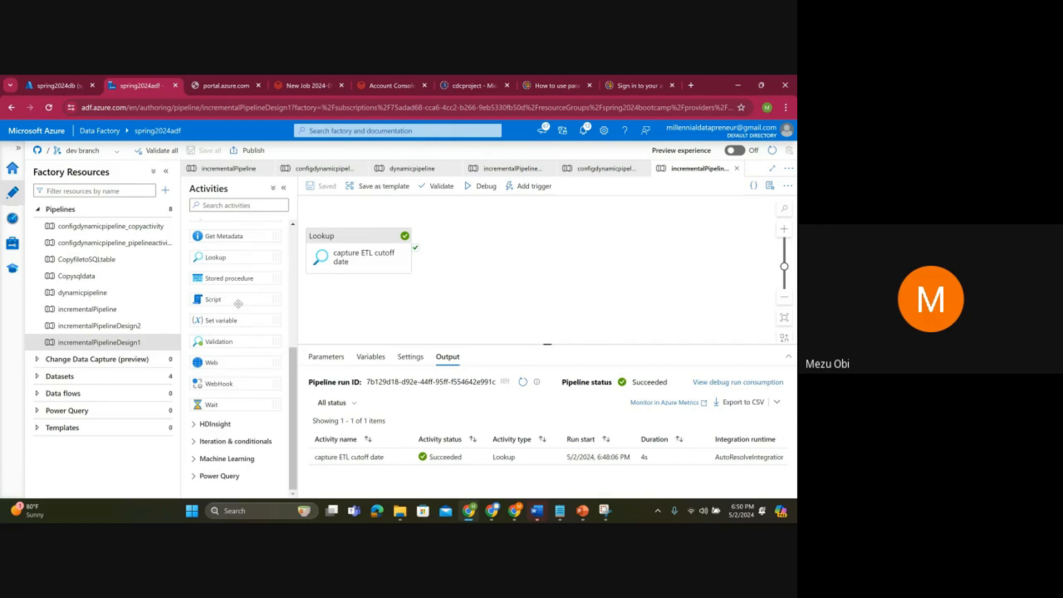
pyautogui.scroll(1, 244, 296)
pyautogui.scroll(2, 242, 292)
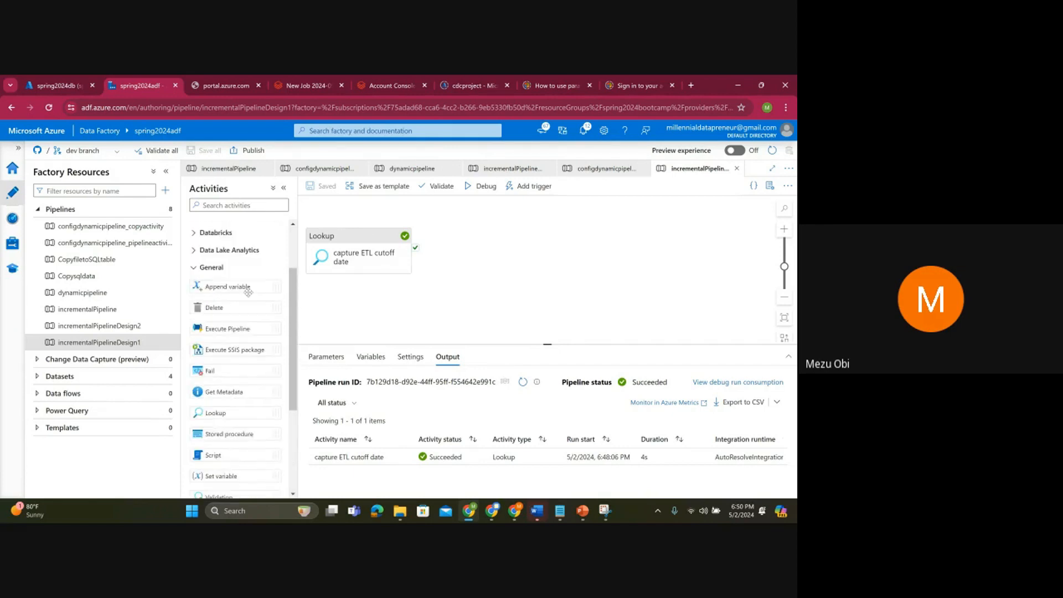
pyautogui.scroll(-3, 248, 292)
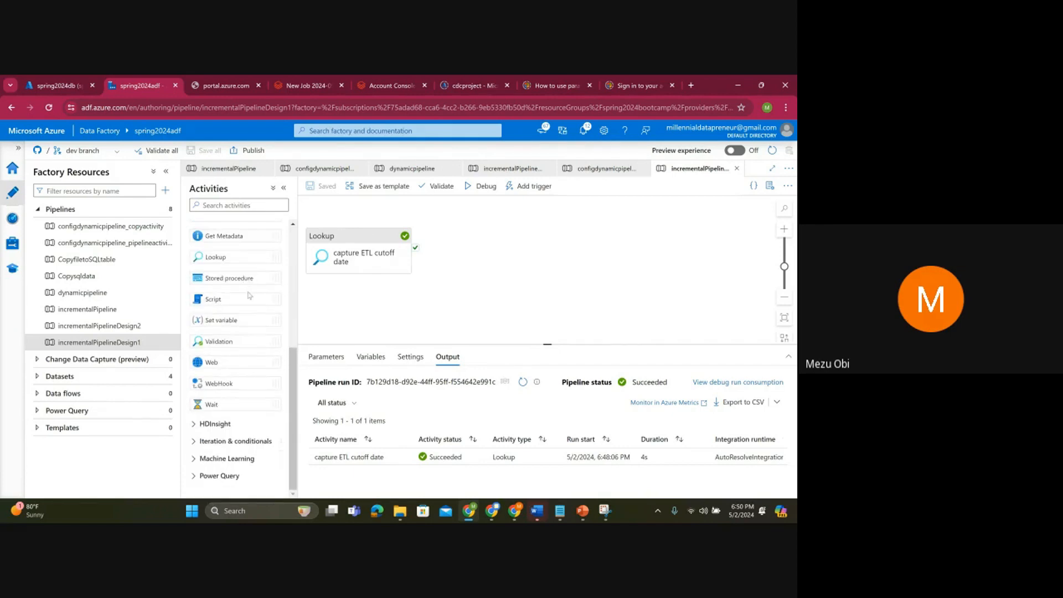
pyautogui.moveTo(232, 321); pyautogui.dragTo(474, 255)
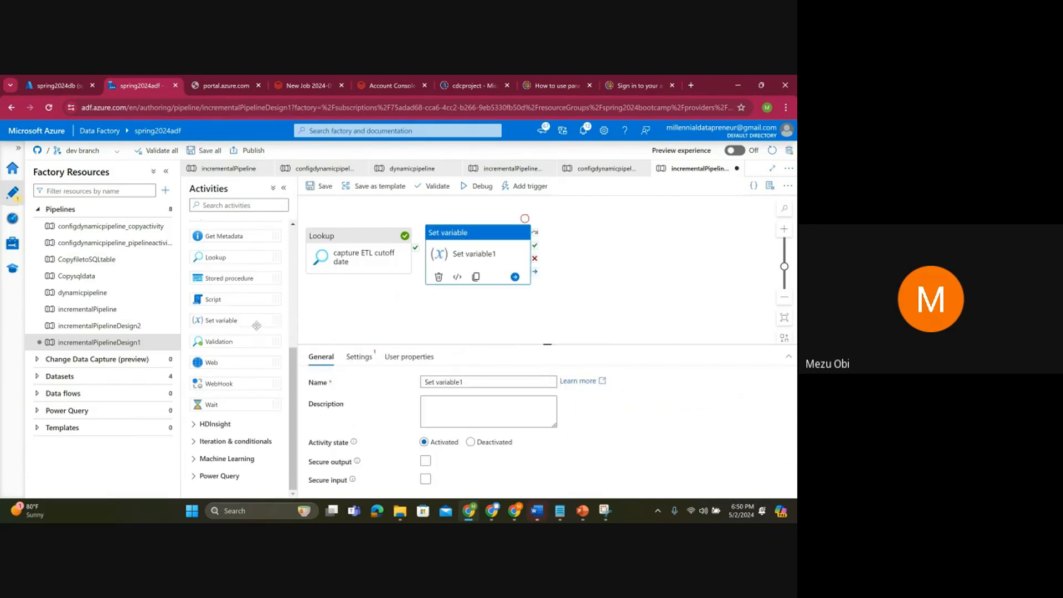
pyautogui.moveTo(470, 256); pyautogui.dragTo(508, 260)
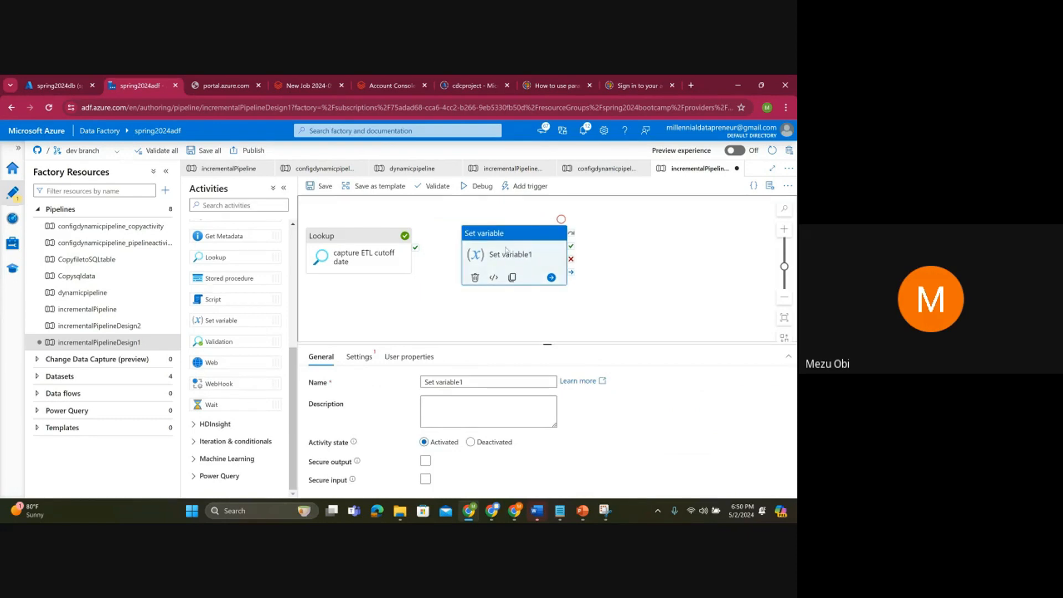
pyautogui.click(390, 256)
pyautogui.moveTo(416, 248); pyautogui.dragTo(485, 259)
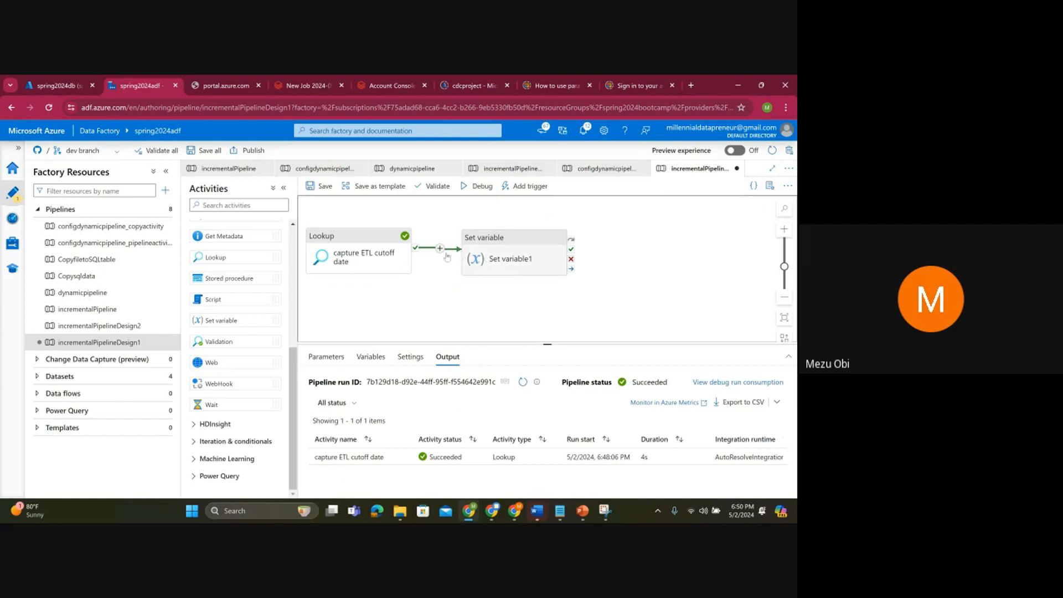
# Step: Create a String pipeline variable named incrementaldate for the Set variable activity to assign
pyautogui.click(505, 257)
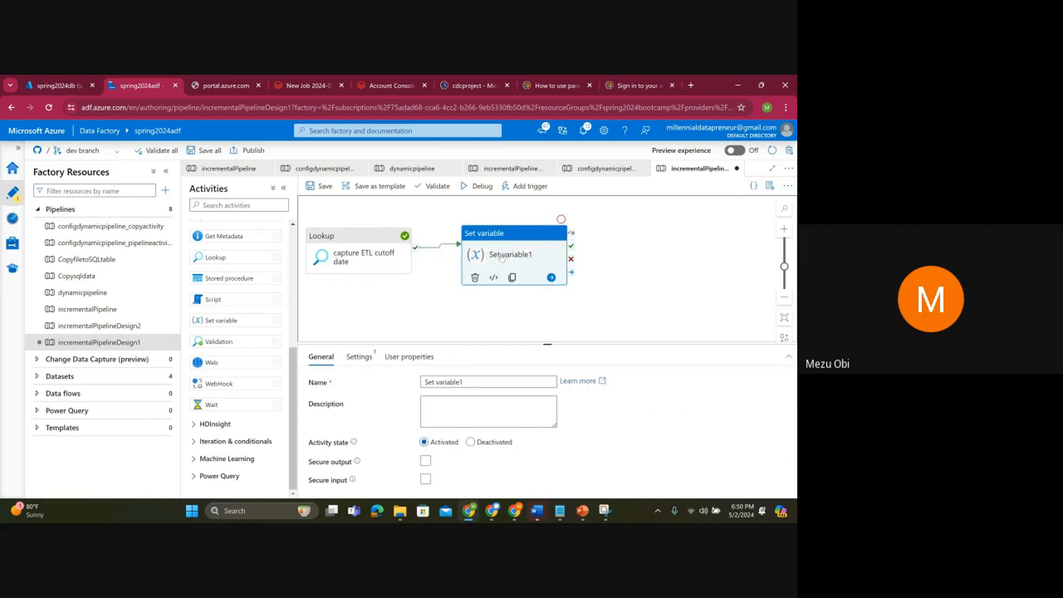
pyautogui.click(358, 358)
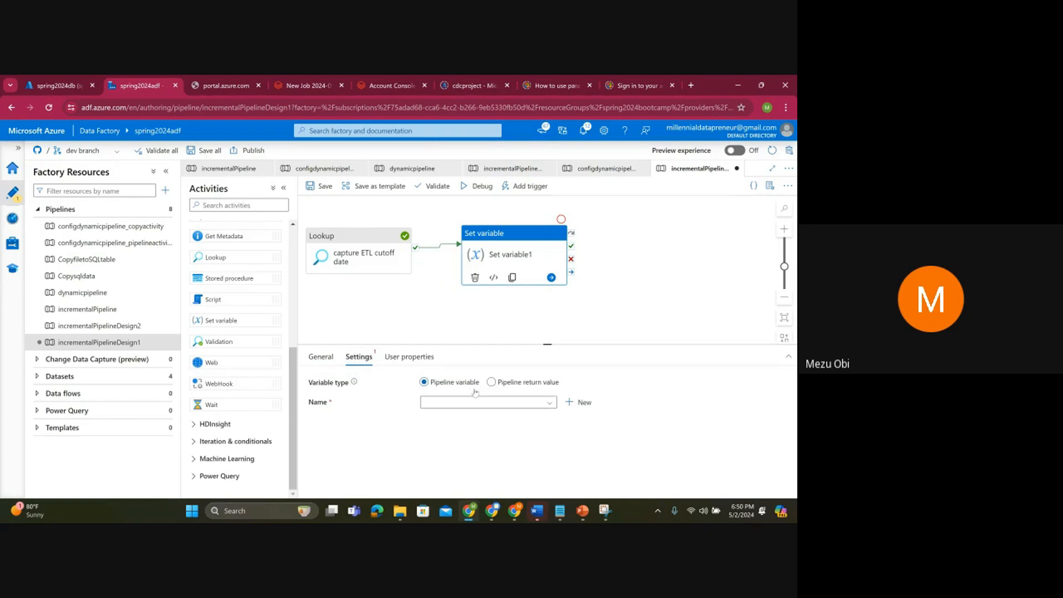
pyautogui.click(484, 403)
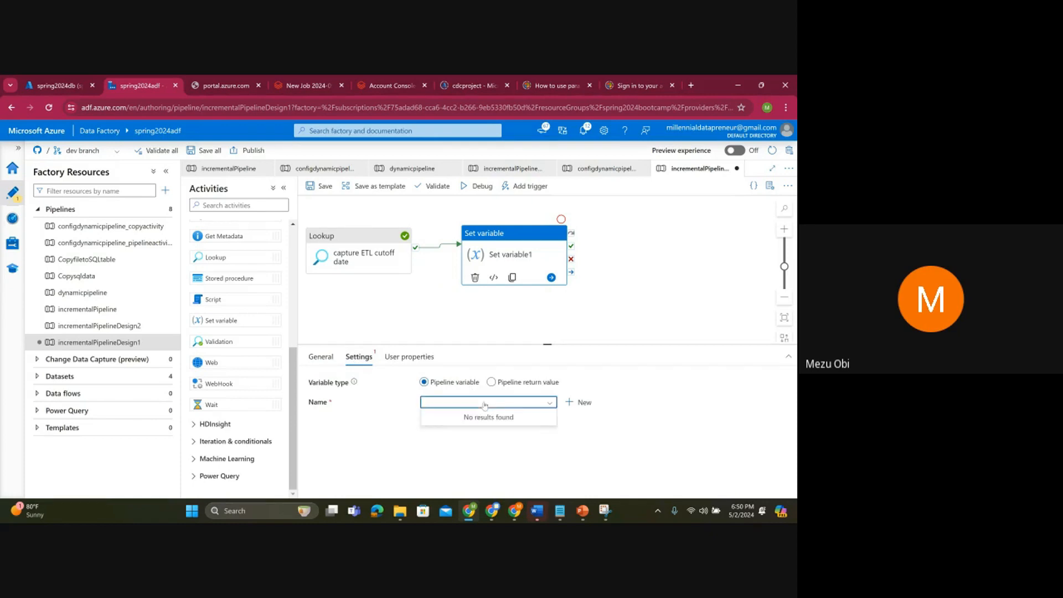
pyautogui.click(571, 404)
pyautogui.click(571, 403)
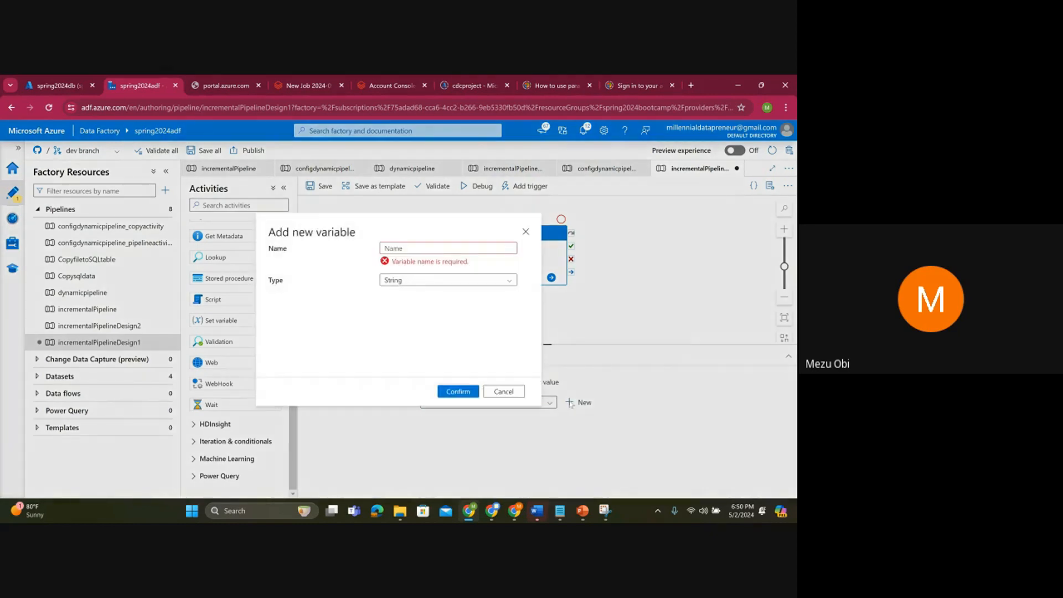
pyautogui.click(402, 249)
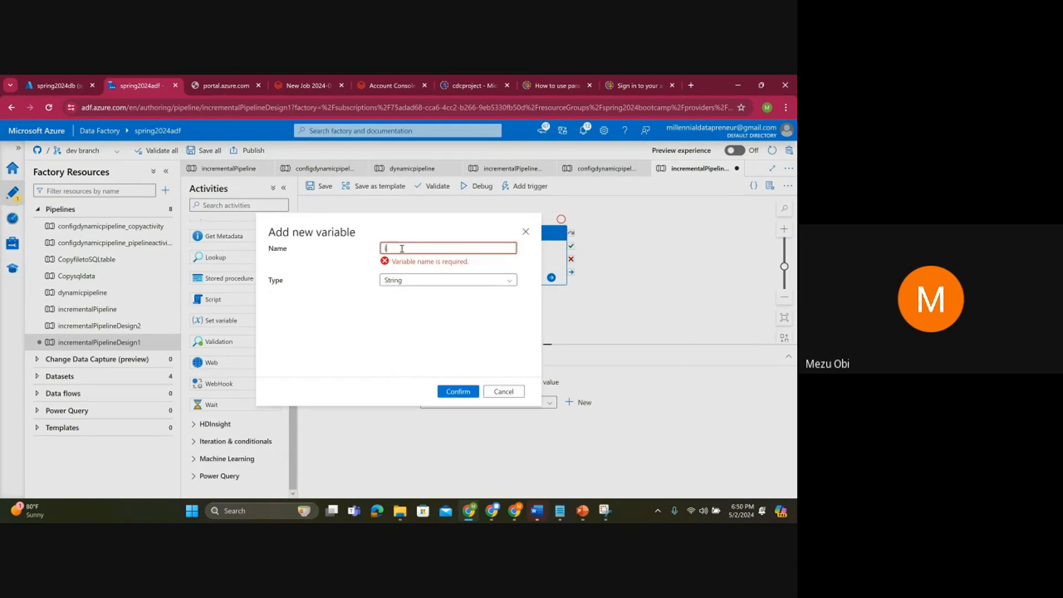
pyautogui.write('incrementaldate')
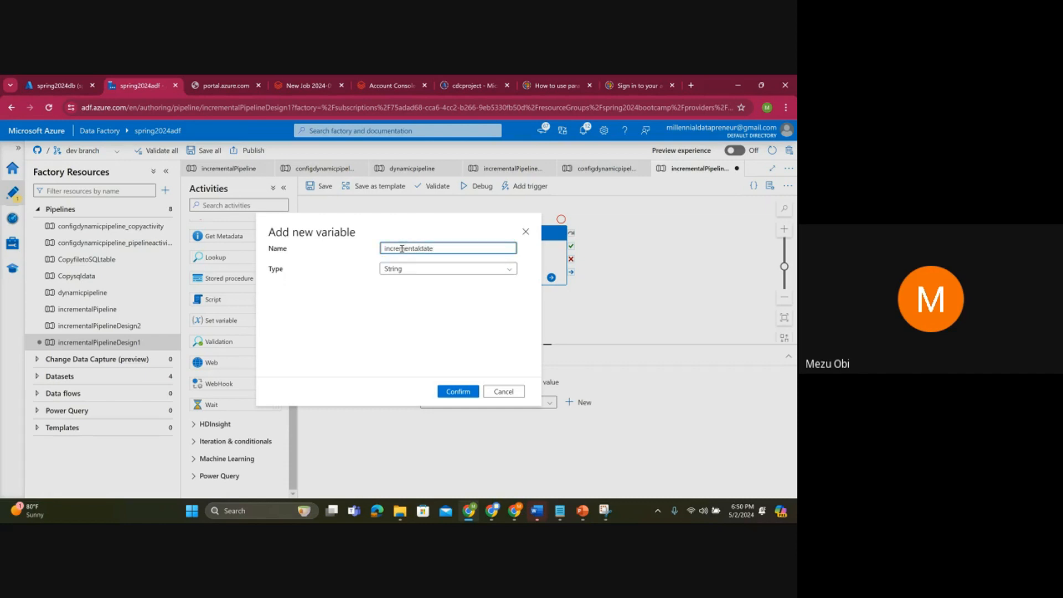
pyautogui.moveTo(399, 270); pyautogui.dragTo(393, 299)
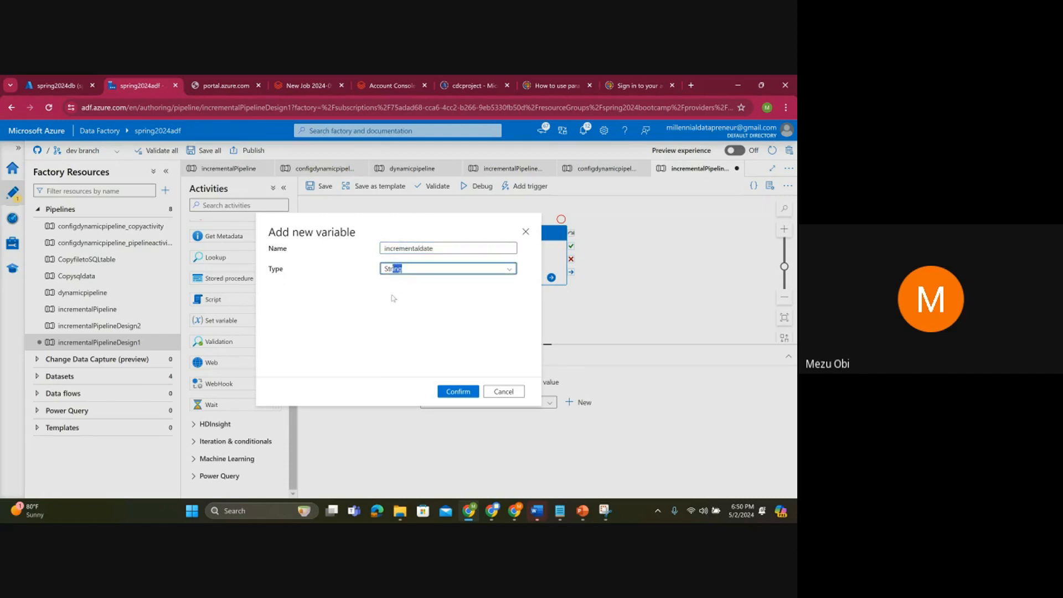
pyautogui.click(462, 394)
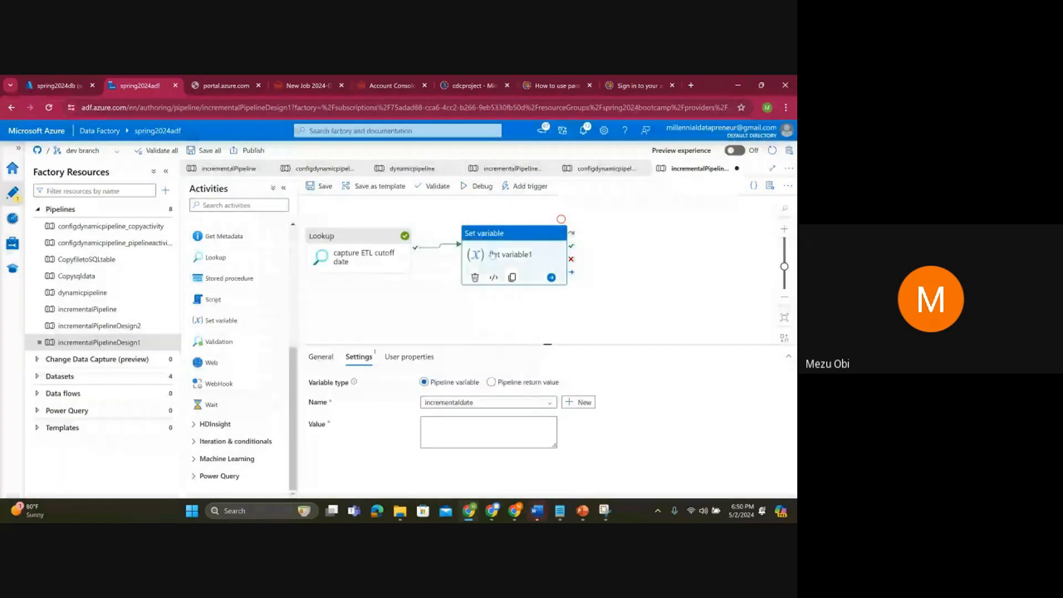
pyautogui.click(335, 360)
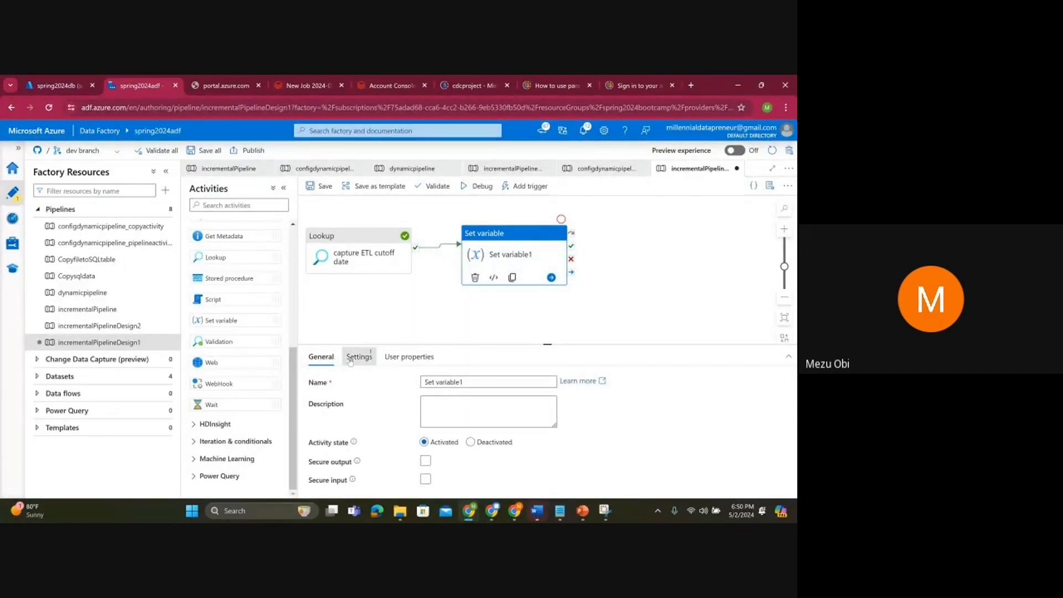
pyautogui.click(357, 358)
pyautogui.click(437, 424)
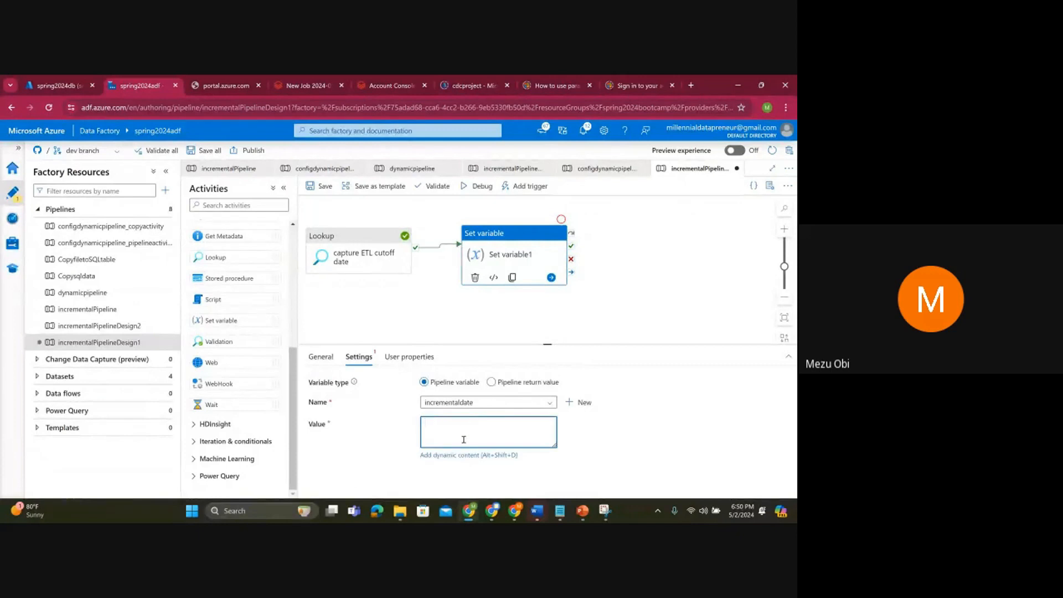
pyautogui.click(339, 304)
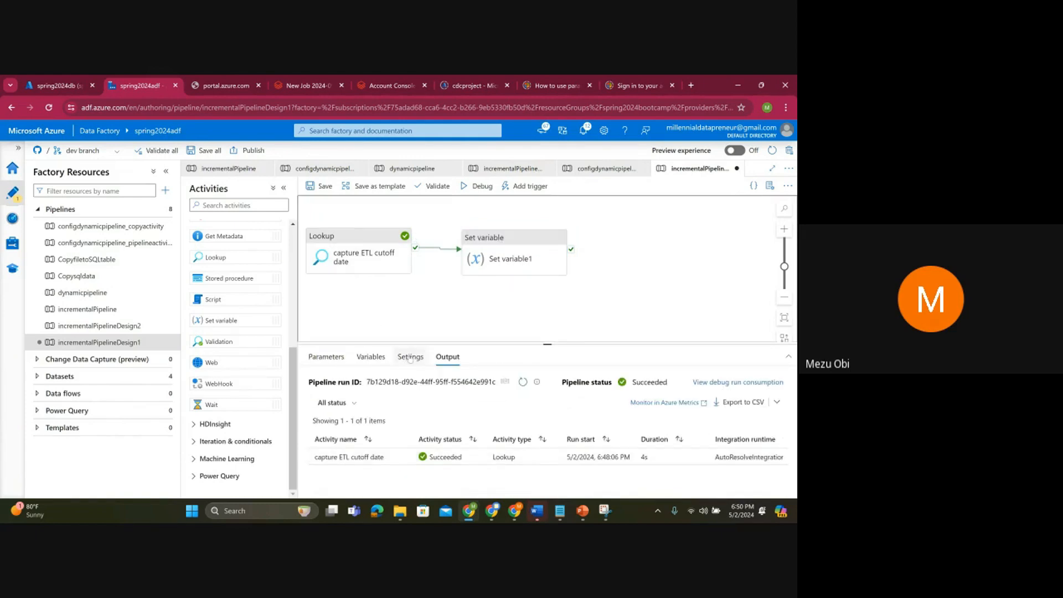
pyautogui.click(494, 250)
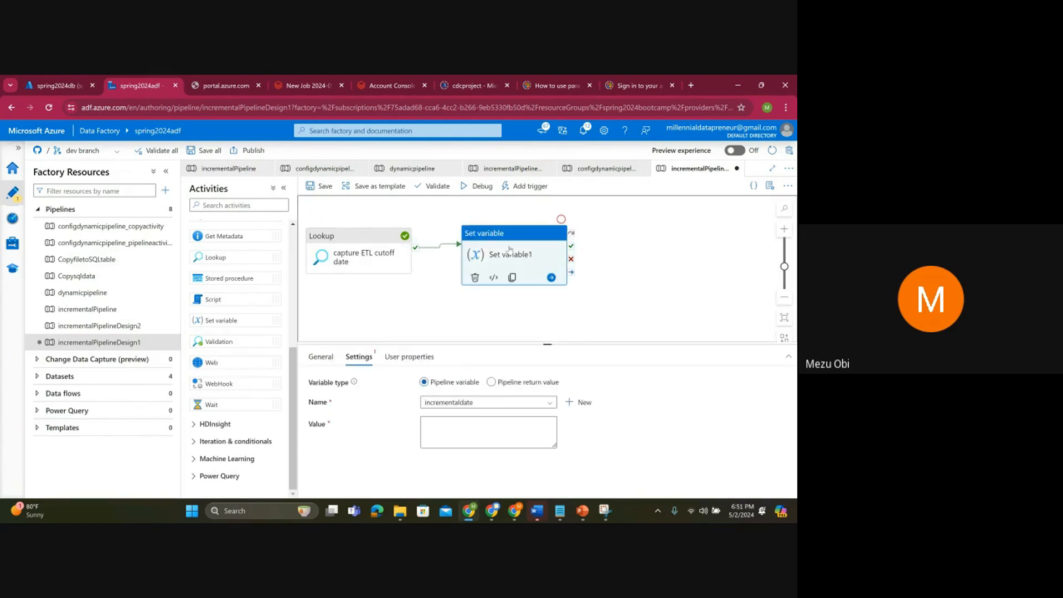
pyautogui.click(457, 425)
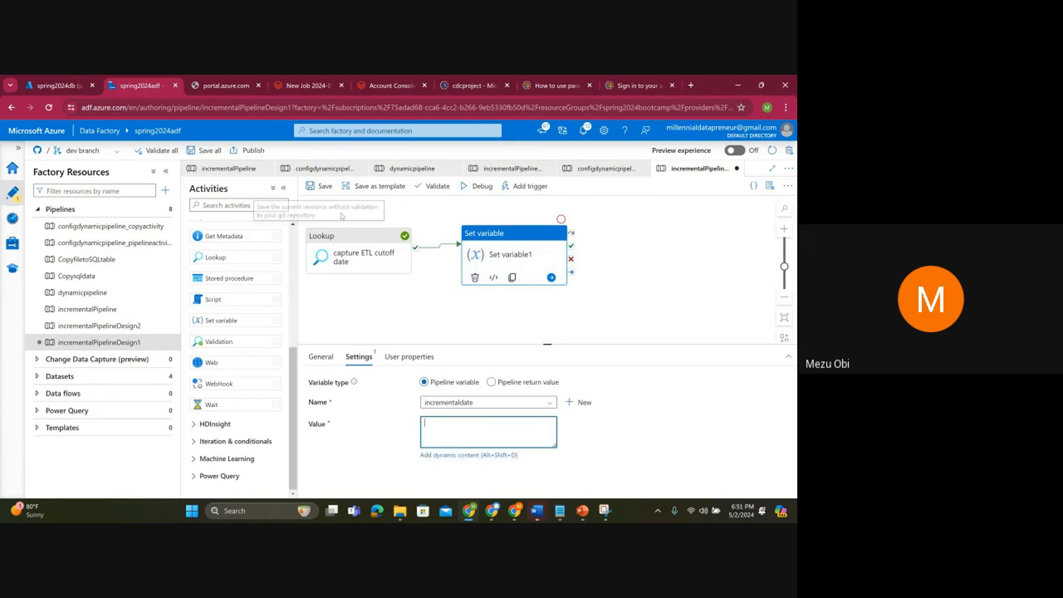
pyautogui.click(456, 459)
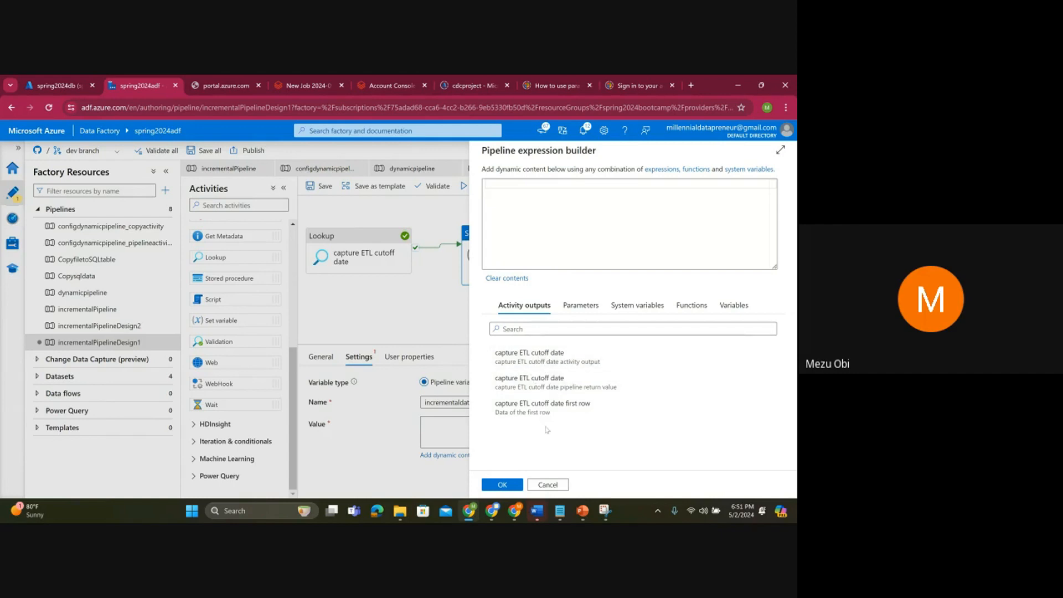
pyautogui.click(548, 484)
# Step: Examine the JSON structure of the Lookup's debug run output, focusing on how incrdate is nested under firstRow
pyautogui.click(440, 330)
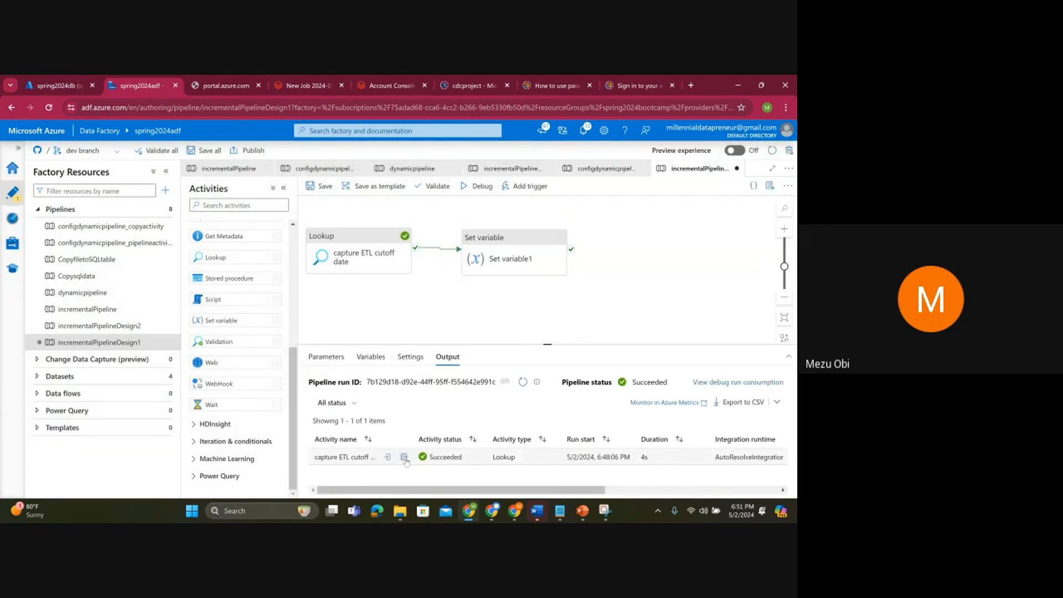
pyautogui.click(405, 457)
pyautogui.scroll(-5, 324, 362)
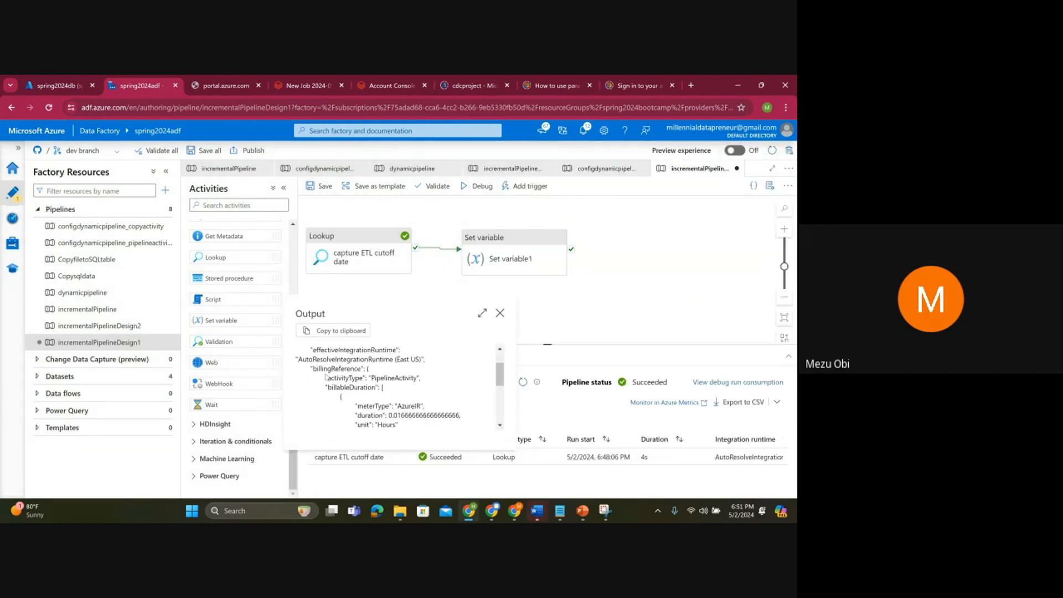
pyautogui.scroll(2, 326, 372)
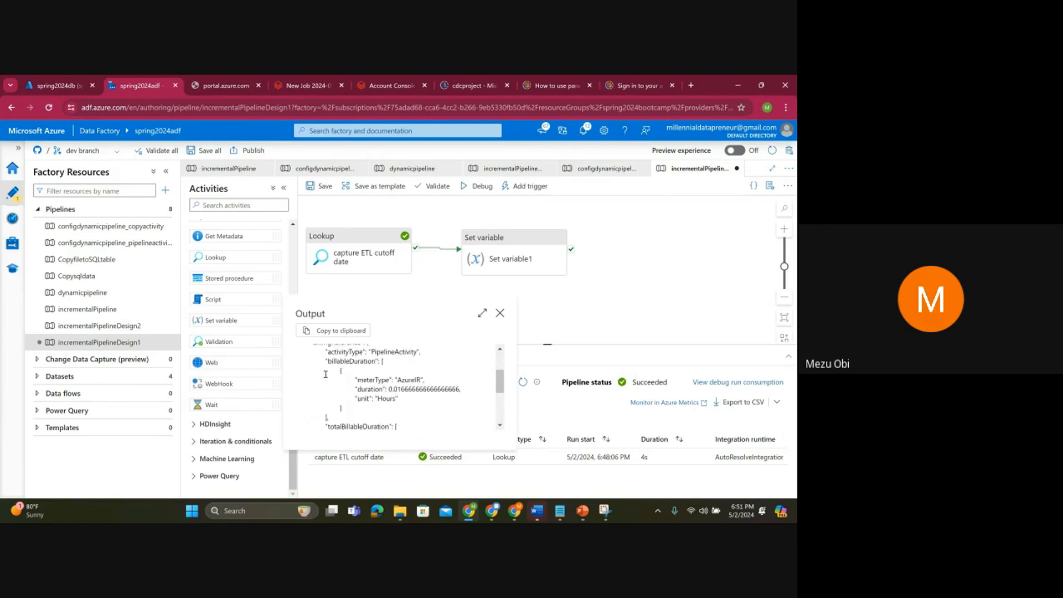
pyautogui.scroll(3, 326, 374)
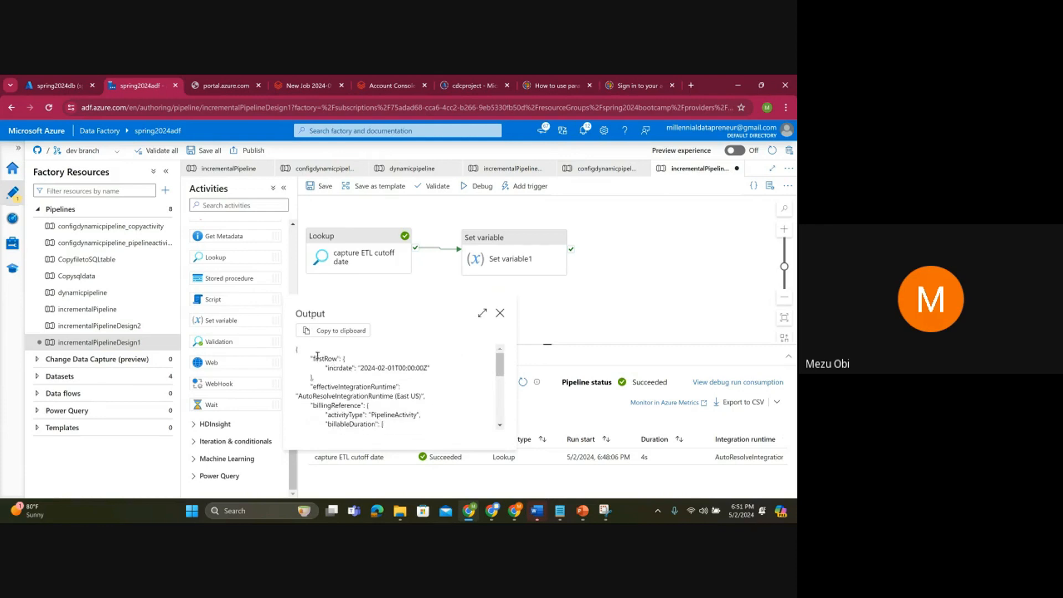
pyautogui.moveTo(317, 356); pyautogui.dragTo(347, 369)
pyautogui.click(501, 316)
pyautogui.click(501, 316)
pyautogui.click(499, 258)
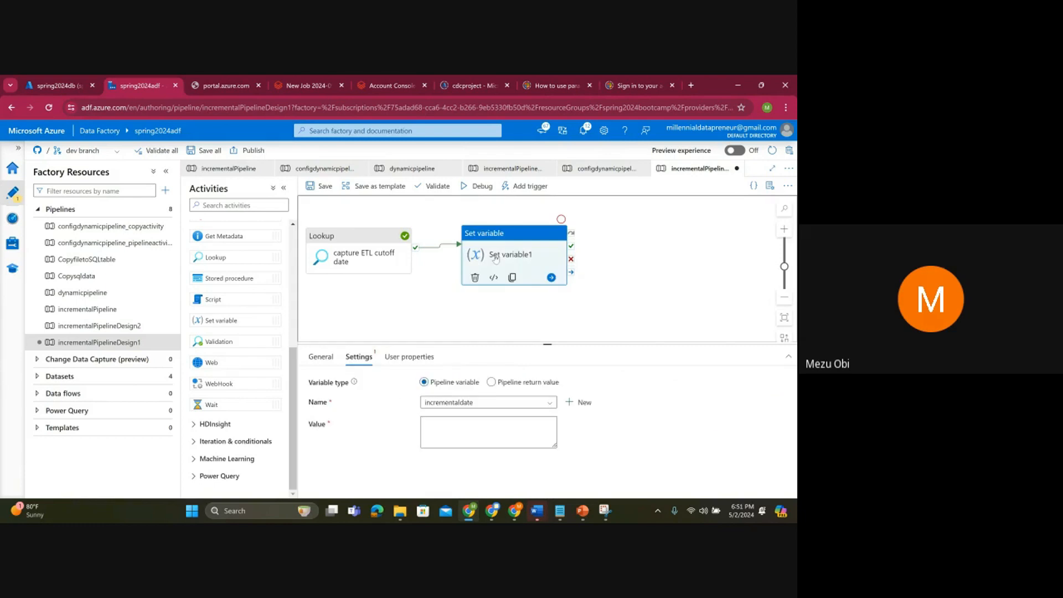
pyautogui.click(461, 435)
pyautogui.click(454, 455)
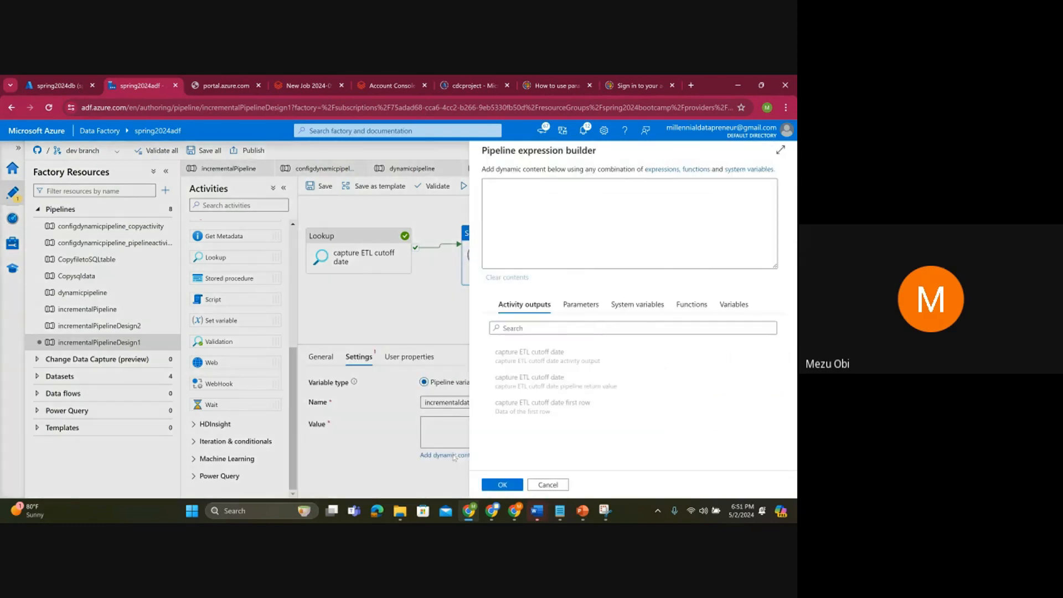
pyautogui.click(540, 409)
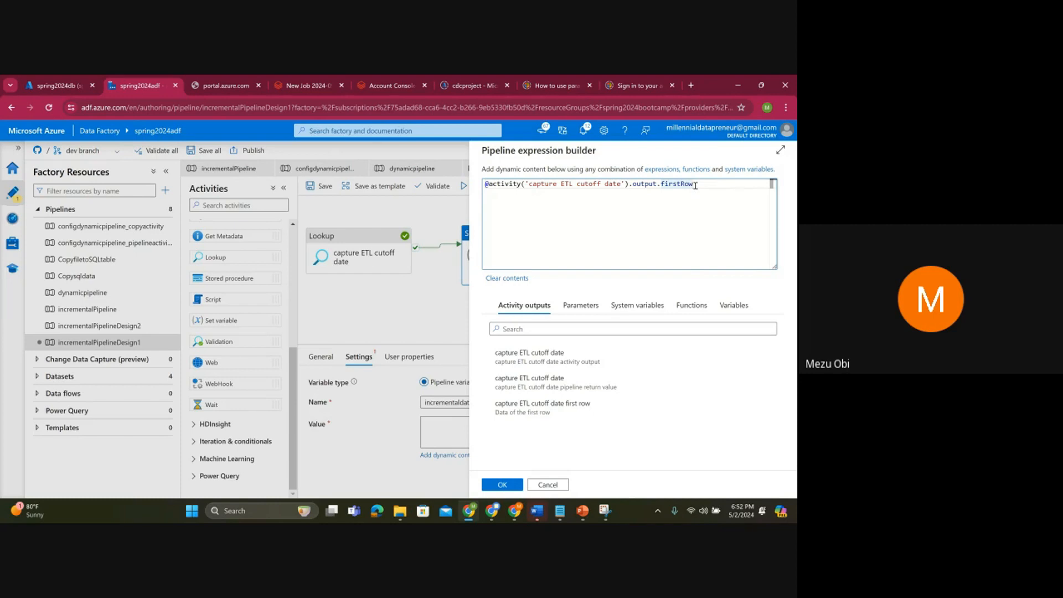
pyautogui.moveTo(695, 186); pyautogui.dragTo(483, 185)
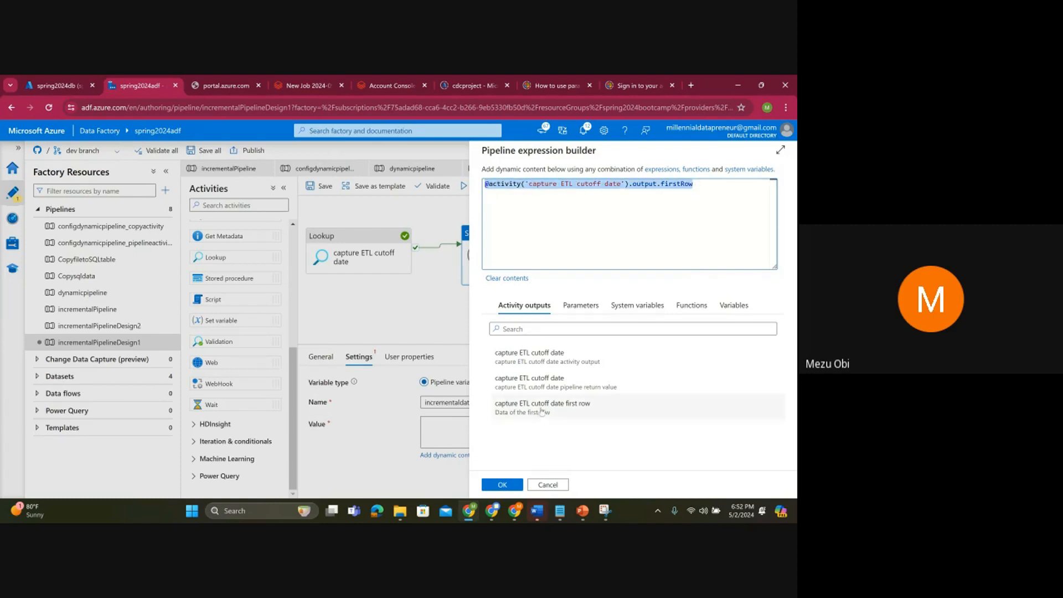
pyautogui.click(695, 189)
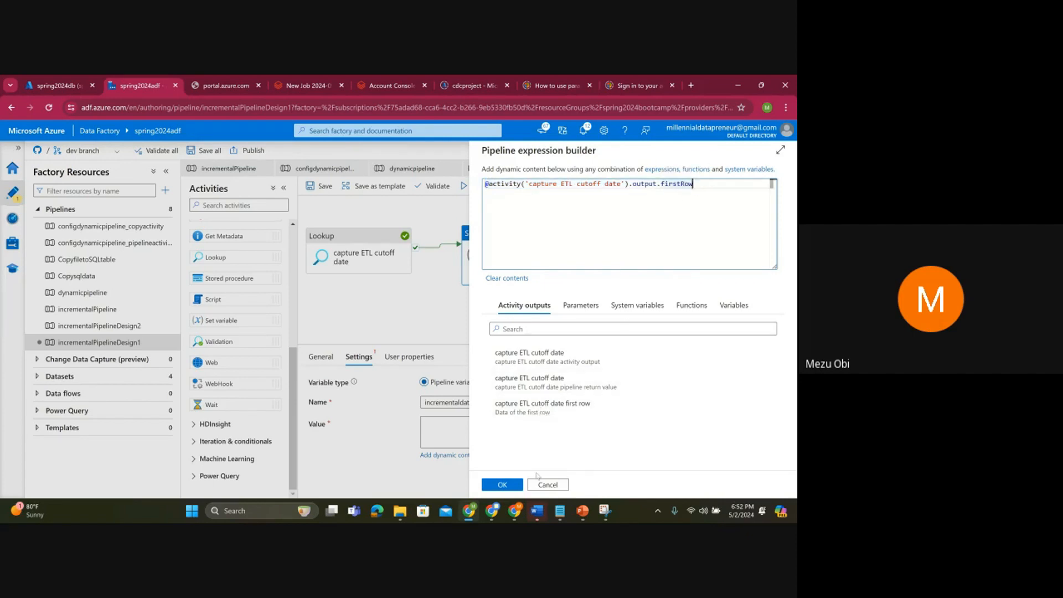
pyautogui.click(509, 487)
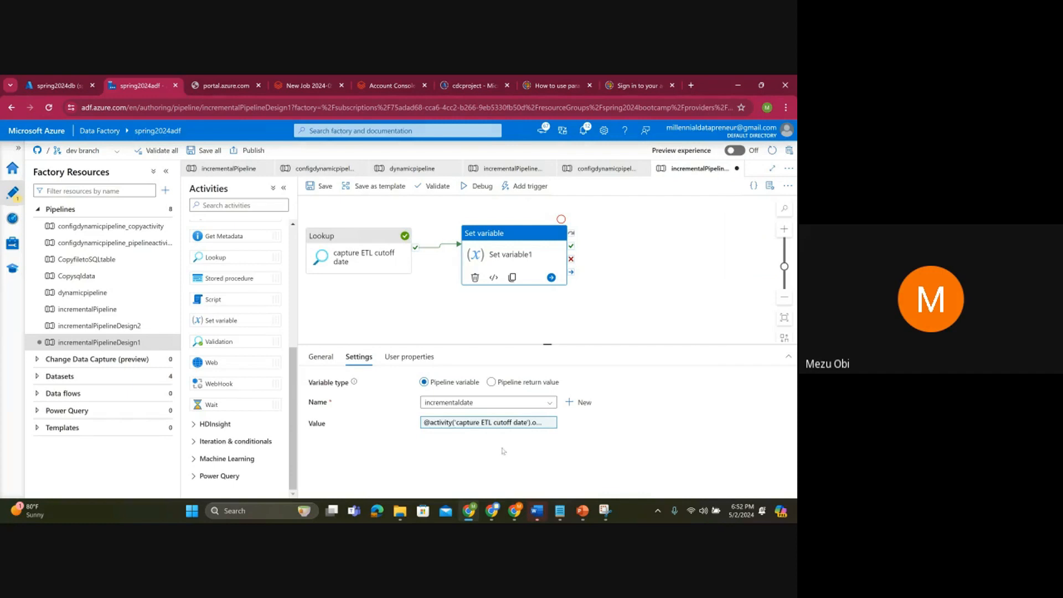
# Step: Save the edited incrementalPipelineDesign1 pipeline to the dev branch, keeping the default commit comment
pyautogui.click(465, 301)
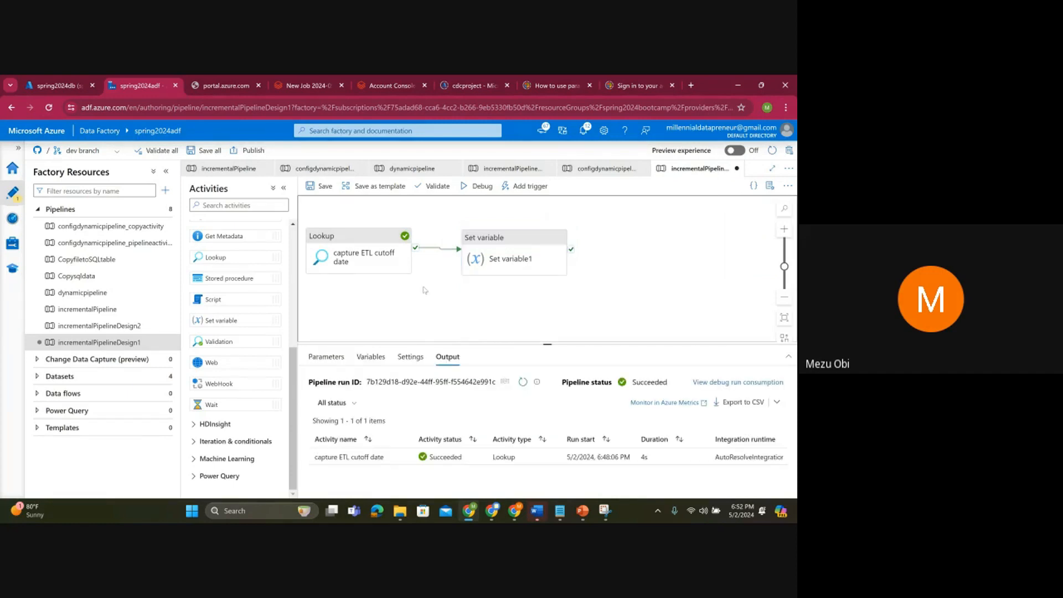
pyautogui.click(324, 186)
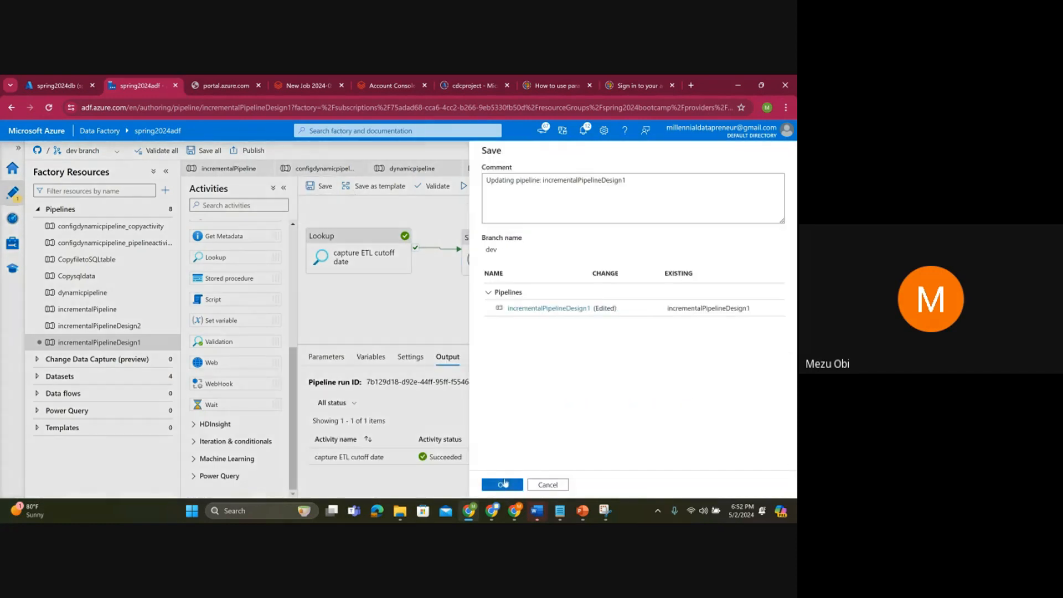
pyautogui.click(505, 485)
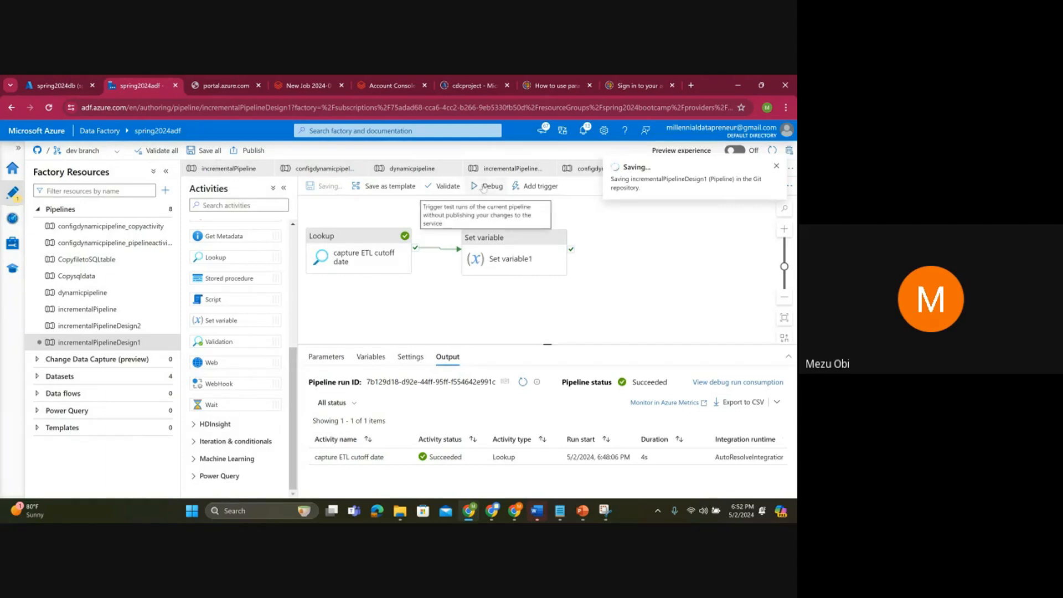
# Step: Run incrementalPipelineDesign1 in debug, refresh the run status until it ends, and read the error details of the Set variable activity
pyautogui.click(484, 189)
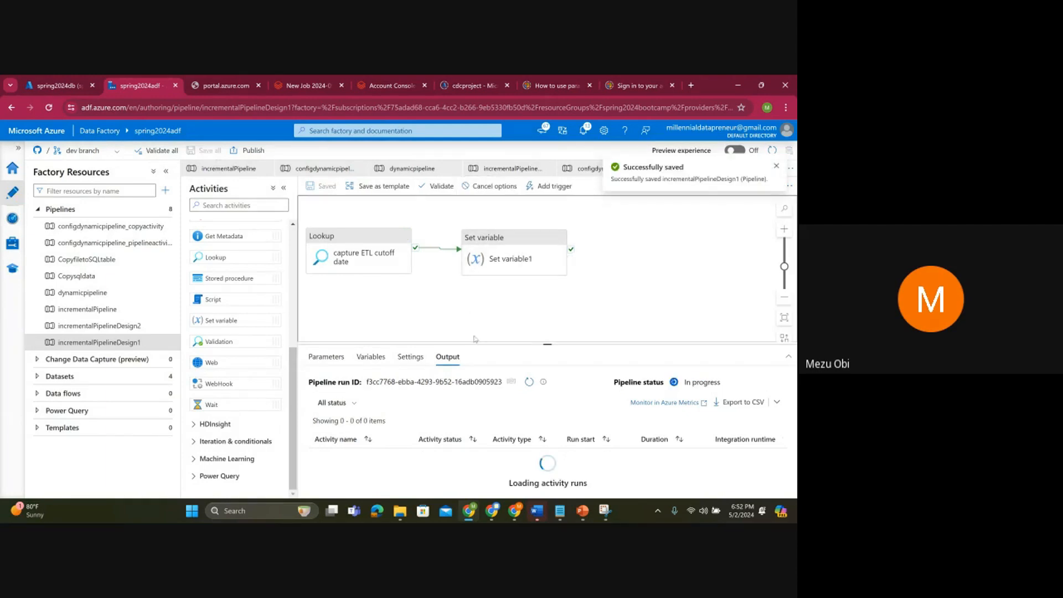
pyautogui.click(529, 383)
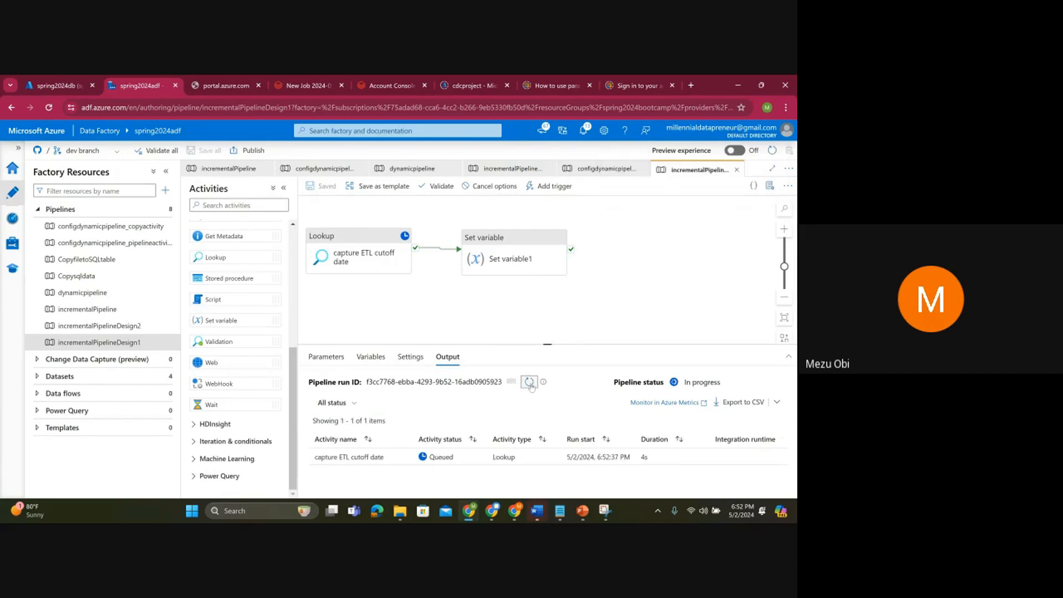
pyautogui.click(530, 382)
pyautogui.click(530, 383)
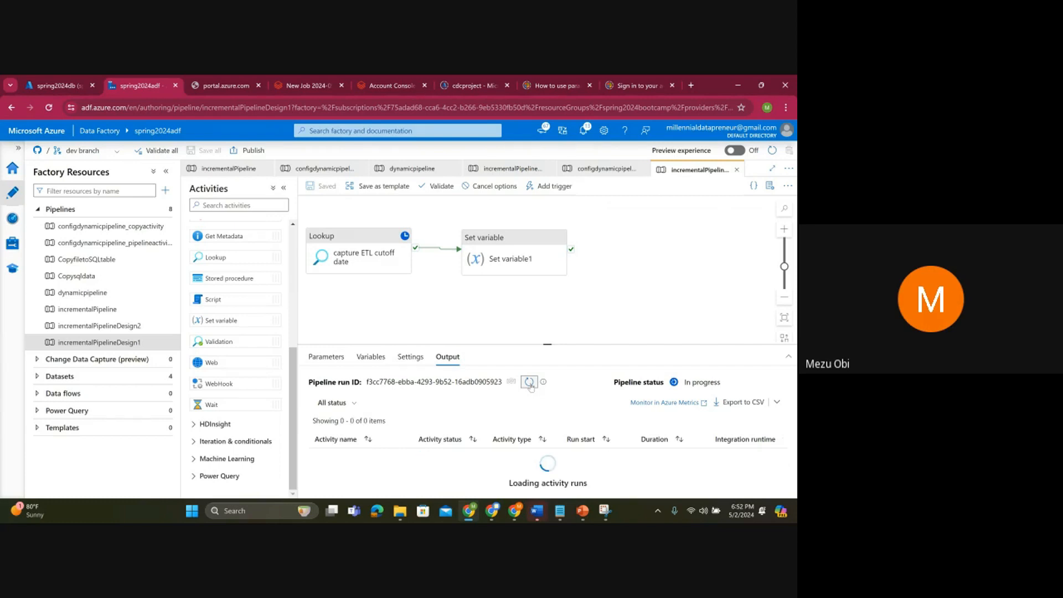
pyautogui.click(529, 383)
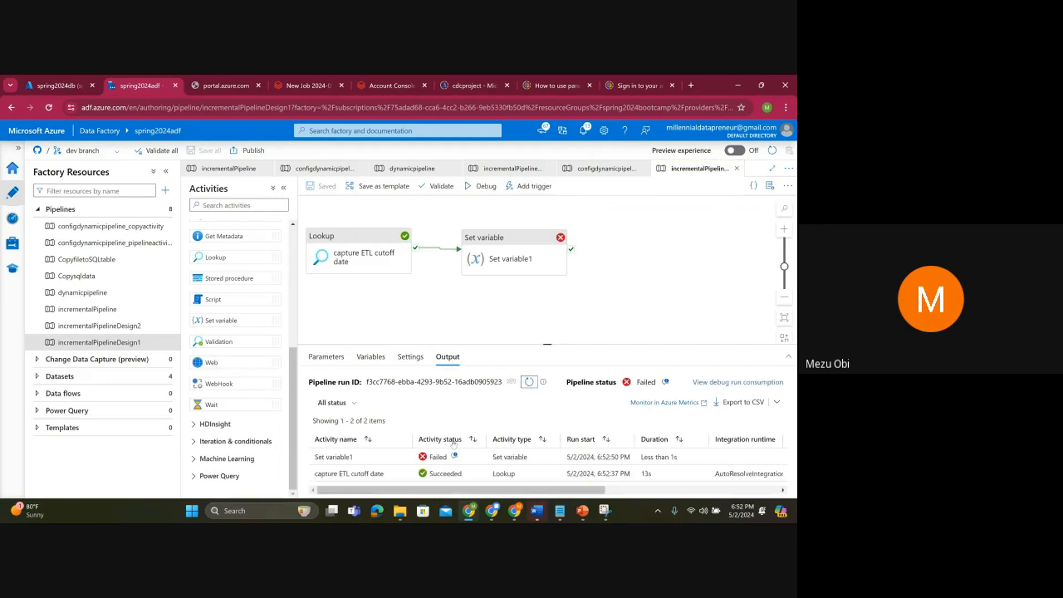
pyautogui.click(454, 456)
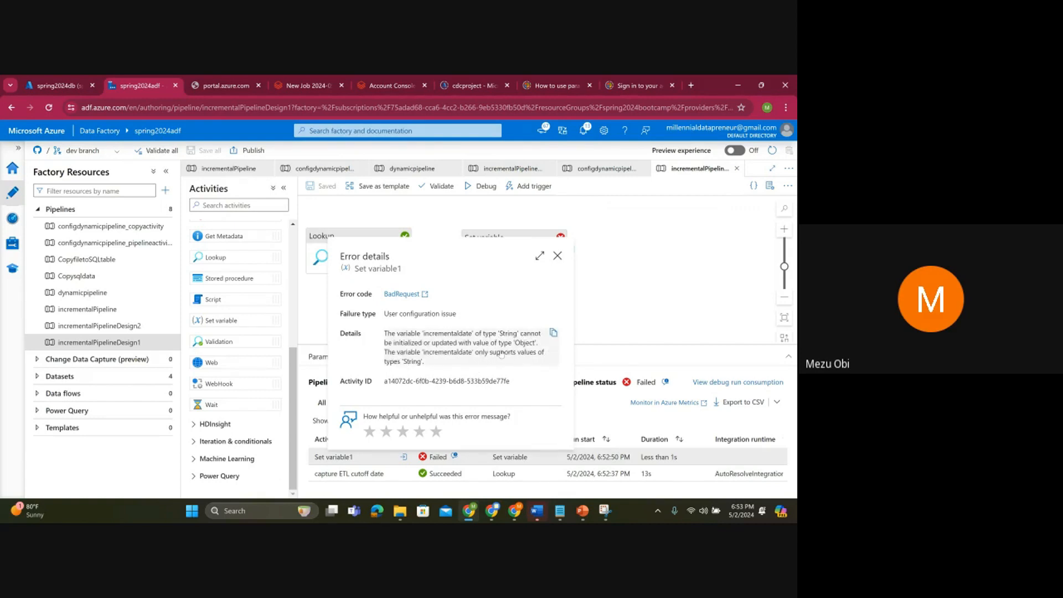
pyautogui.click(557, 256)
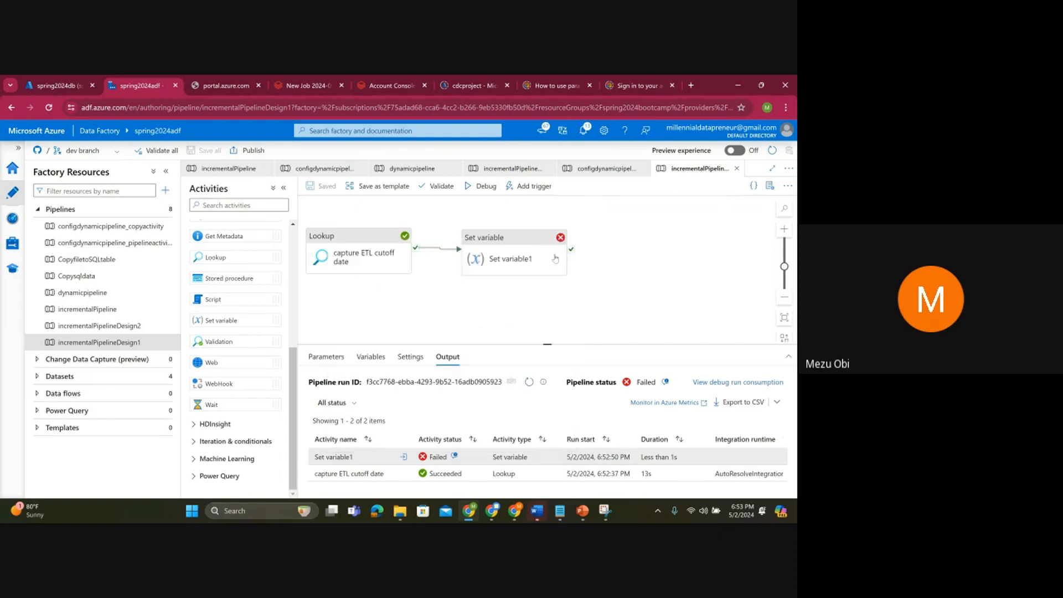
pyautogui.click(515, 259)
pyautogui.click(487, 422)
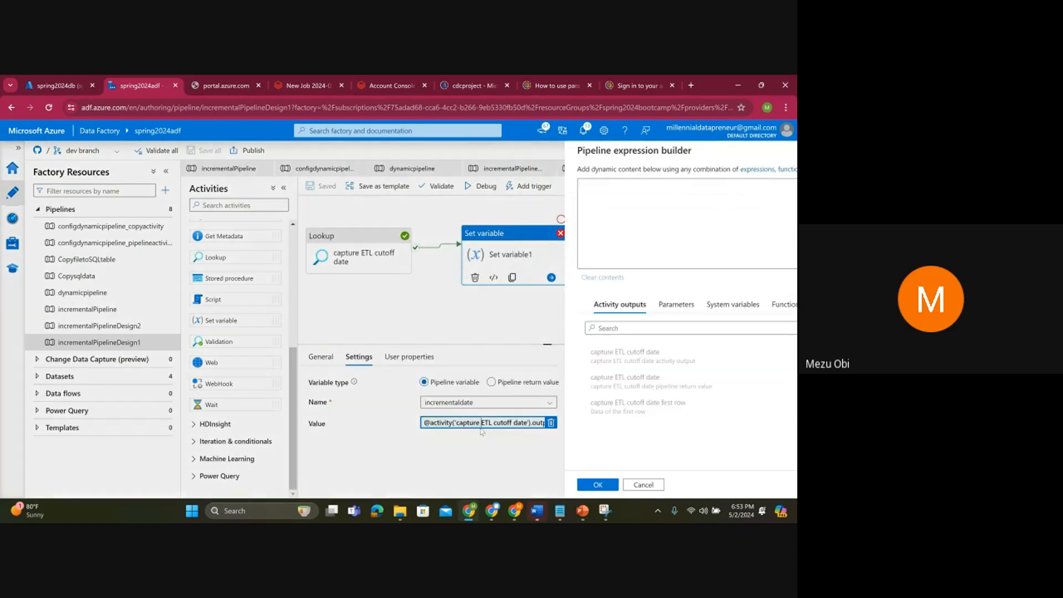
pyautogui.doubleClick(694, 185)
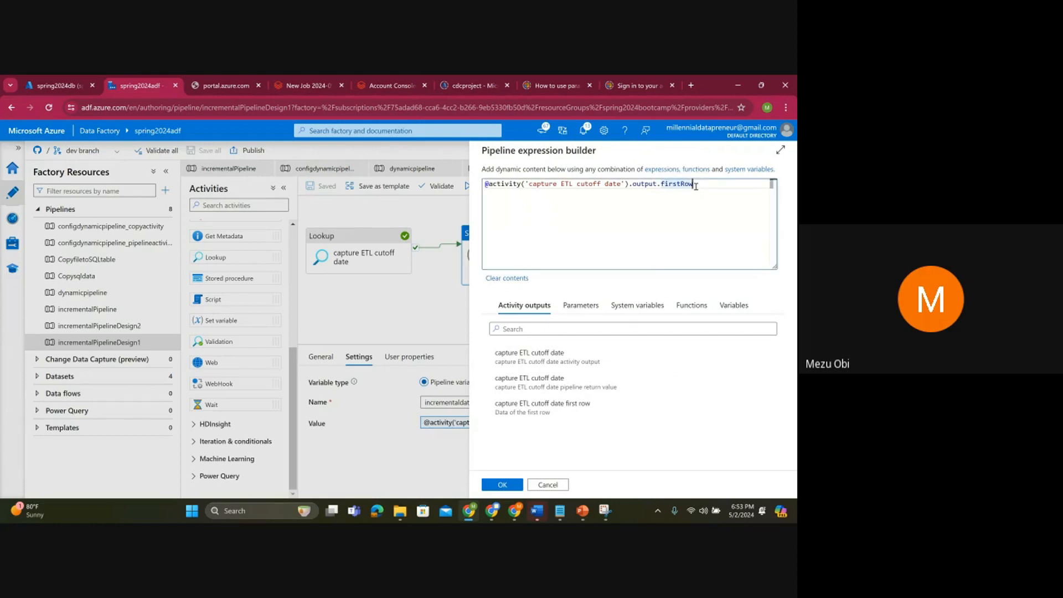
pyautogui.click(560, 486)
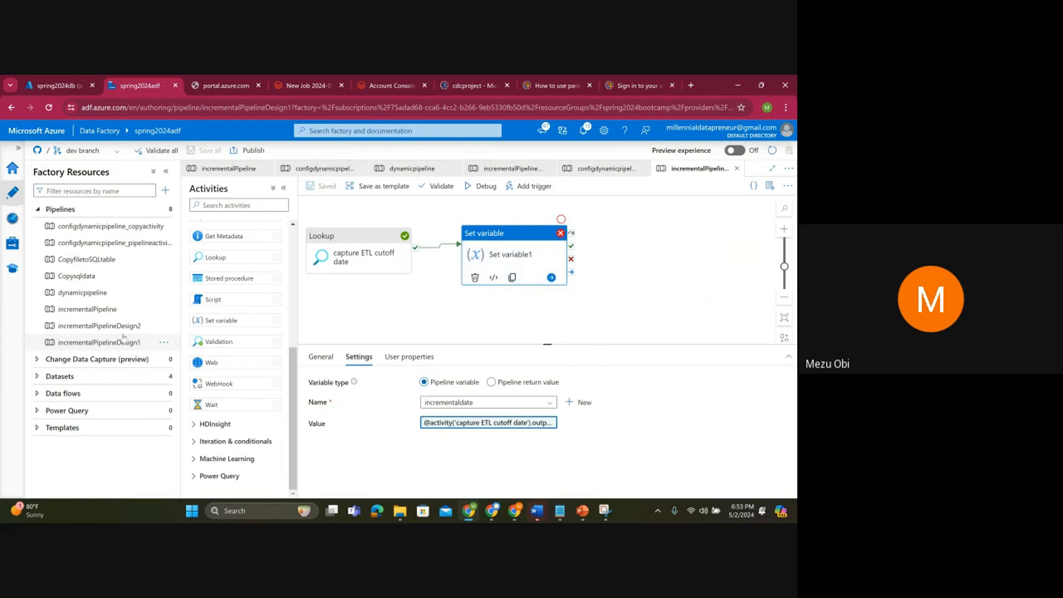
# Step: Examine how the Set variable expression in incrementalPipeline indexes the Lookup output to reach incrdate, and return to incrementalPipelineDesign1
pyautogui.click(91, 310)
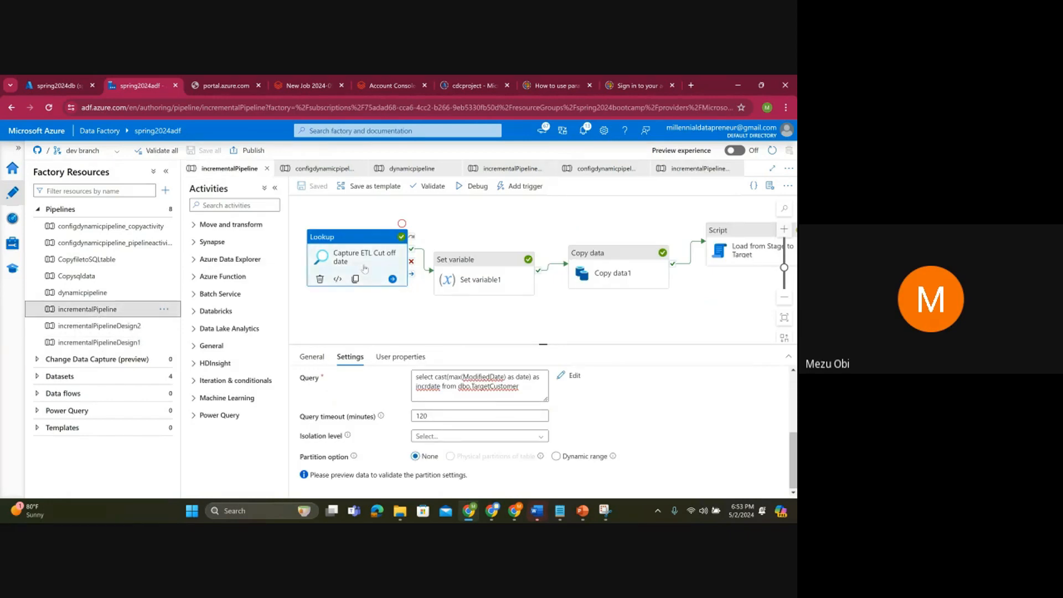
pyautogui.click(462, 277)
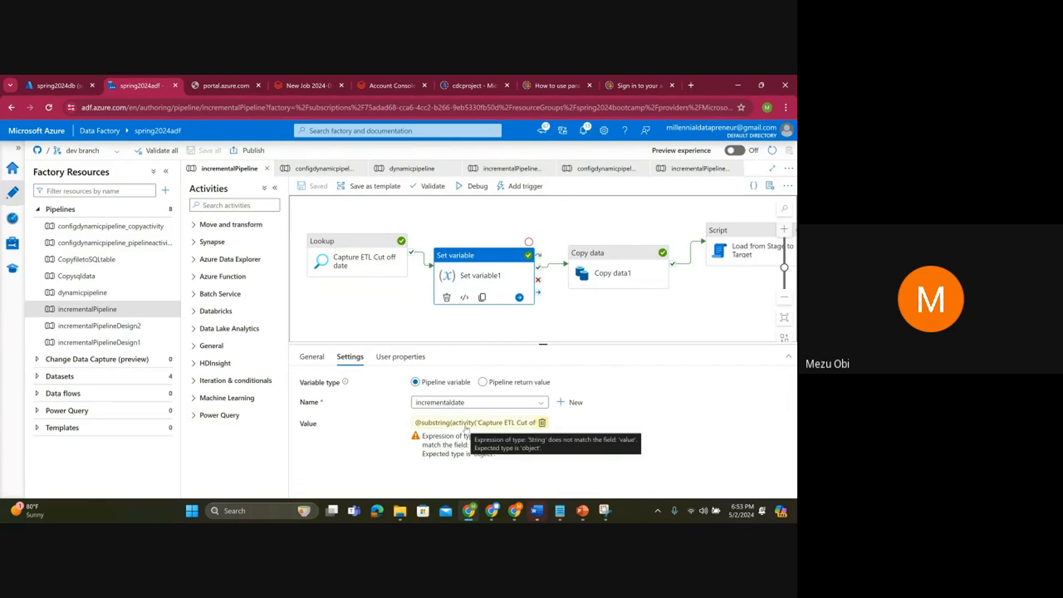
pyautogui.click(466, 425)
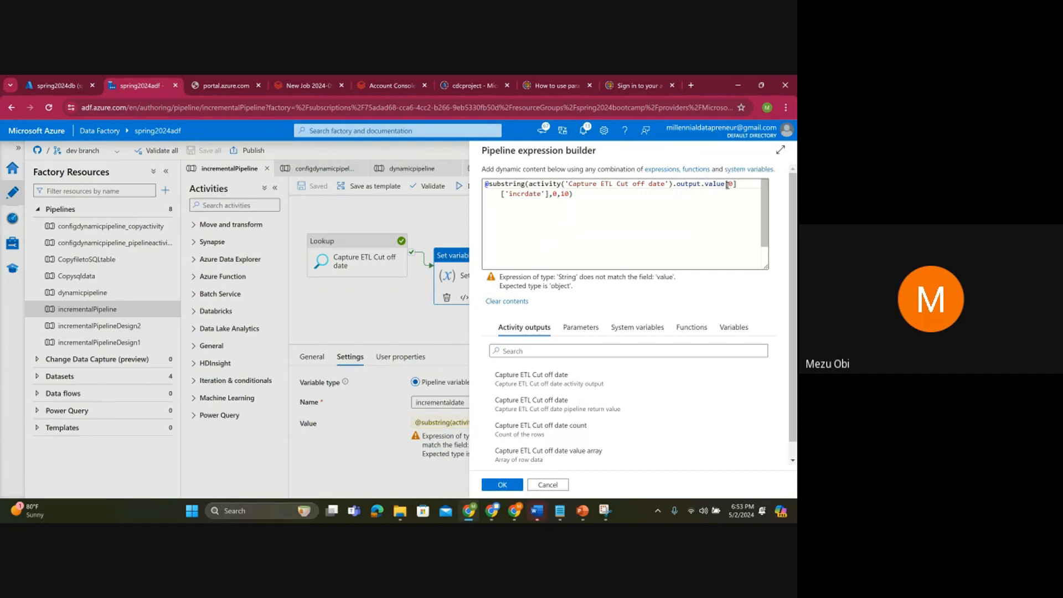
pyautogui.moveTo(725, 184); pyautogui.dragTo(735, 184)
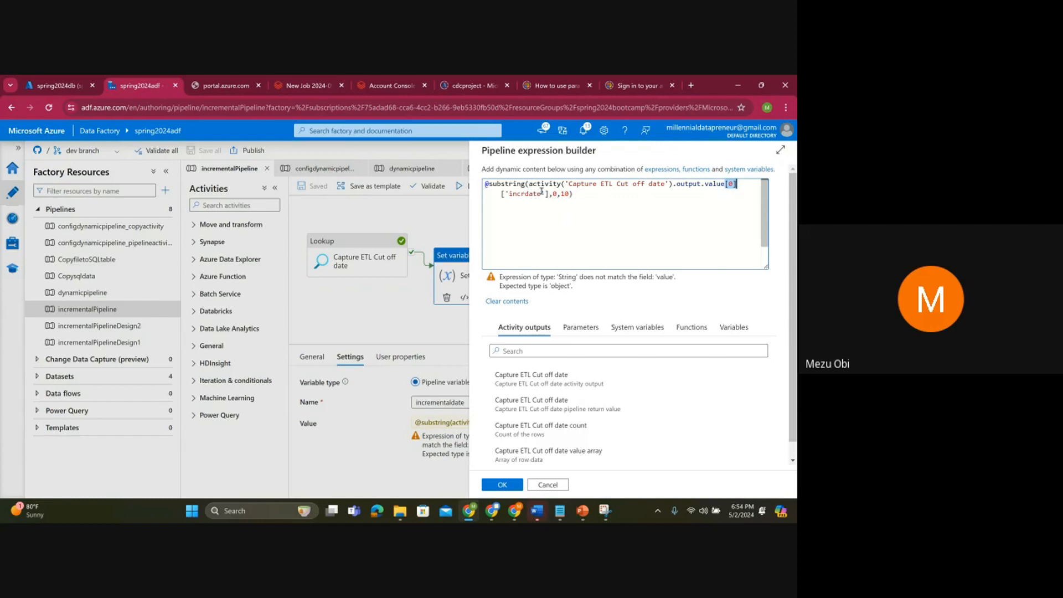
pyautogui.click(548, 485)
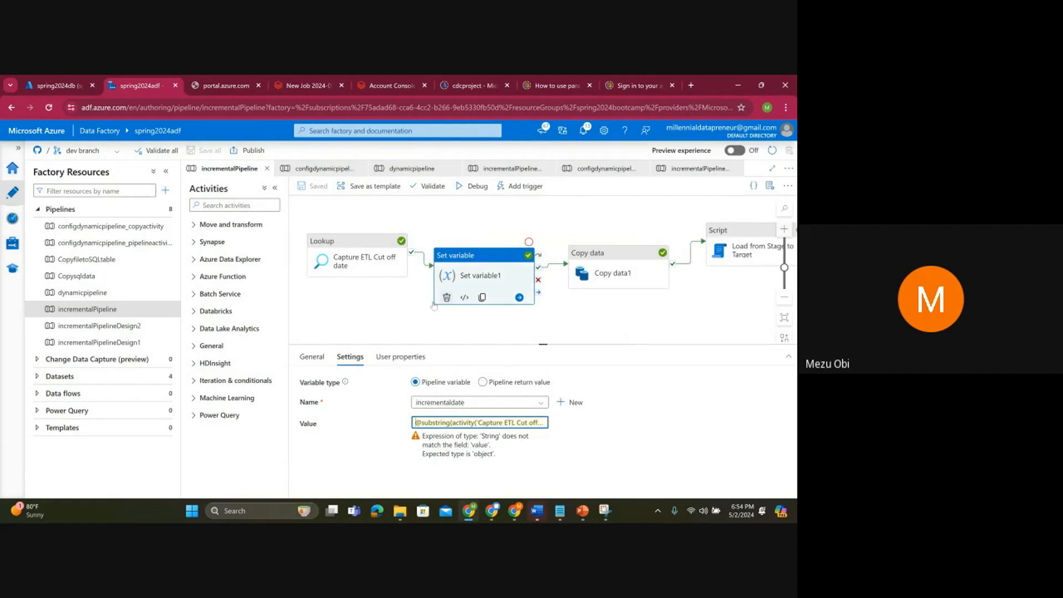
pyautogui.click(83, 343)
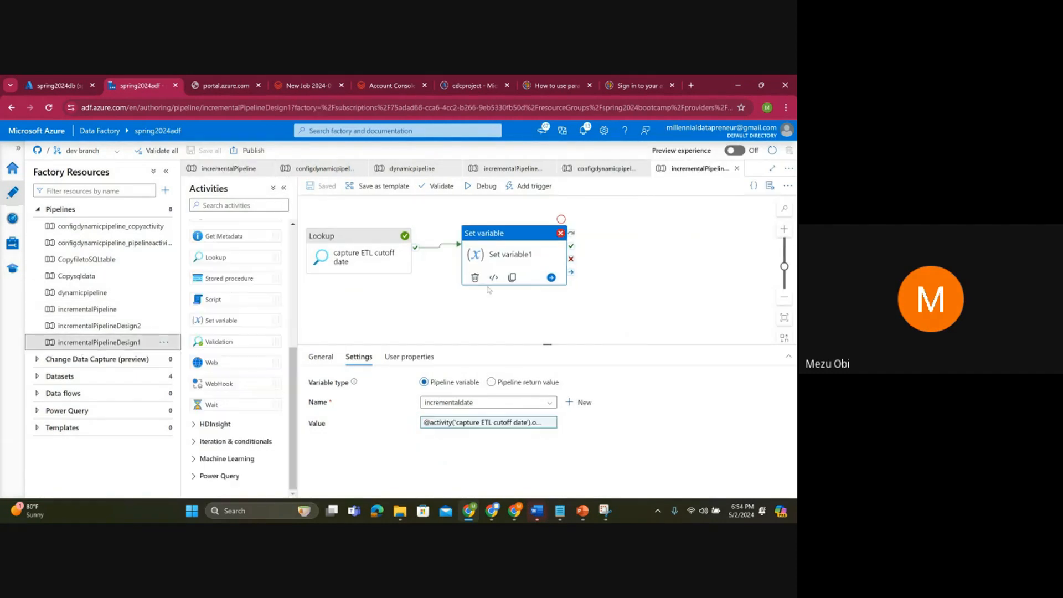
pyautogui.click(471, 423)
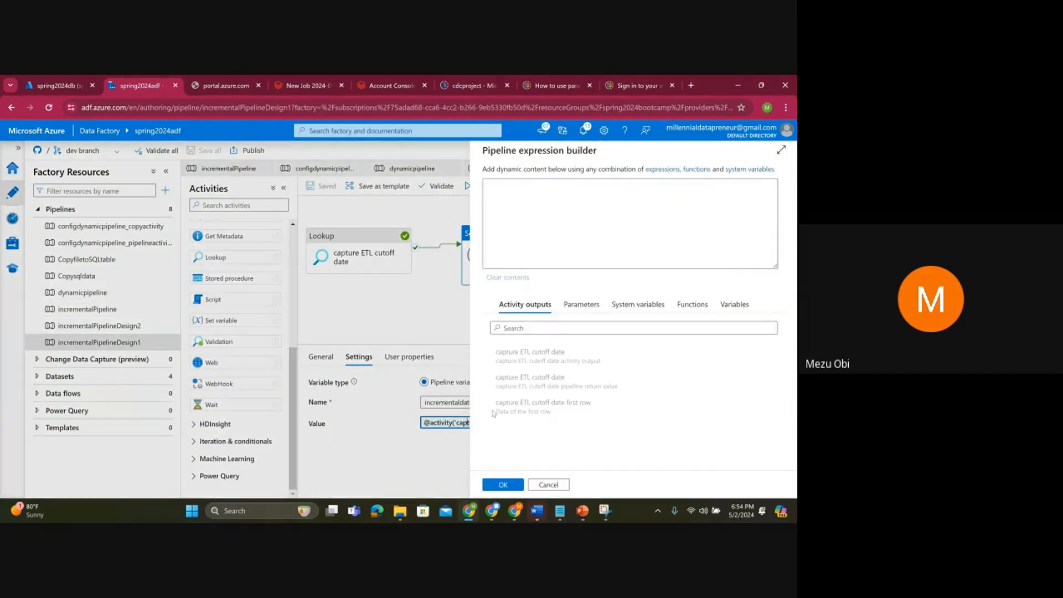
pyautogui.click(698, 183)
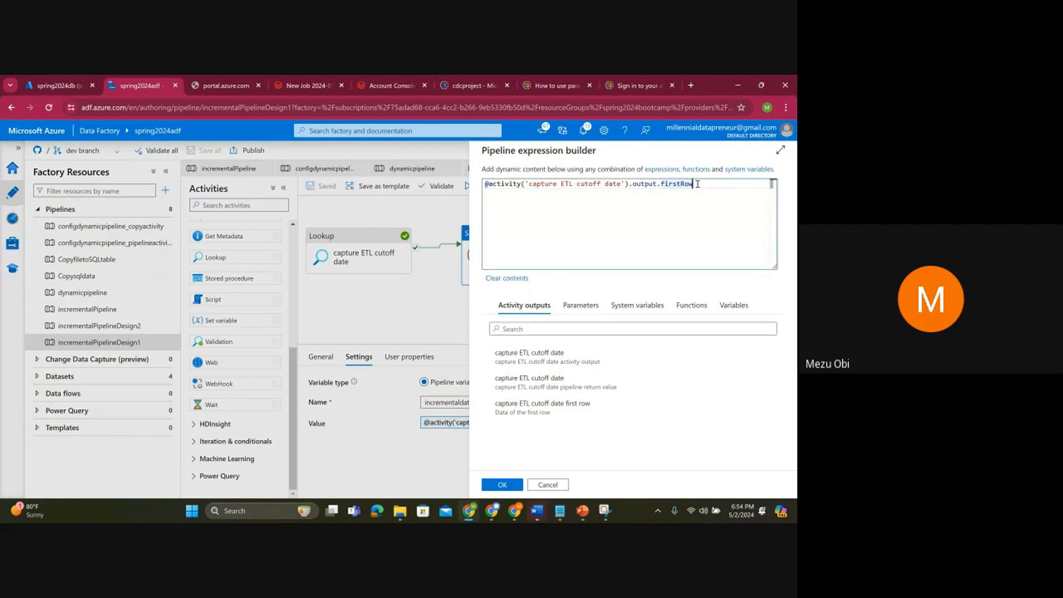
pyautogui.write('[]')
pyautogui.write("['")
pyautogui.click(544, 487)
# Step: Check the field name nested under firstRow in the debug output of the "capture ETL cutoff date" Lookup
pyautogui.click(415, 332)
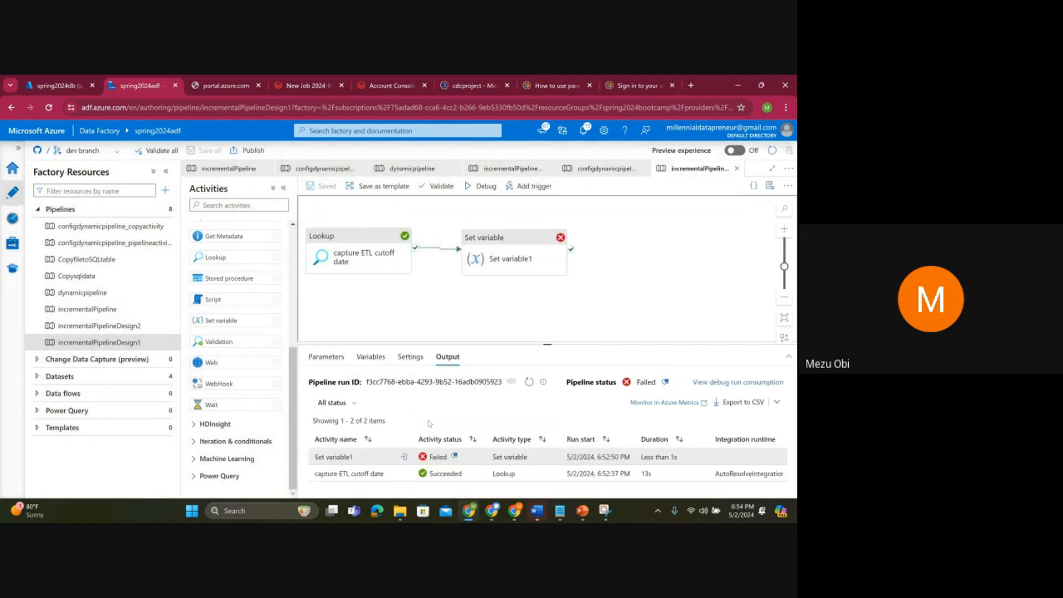
pyautogui.click(404, 474)
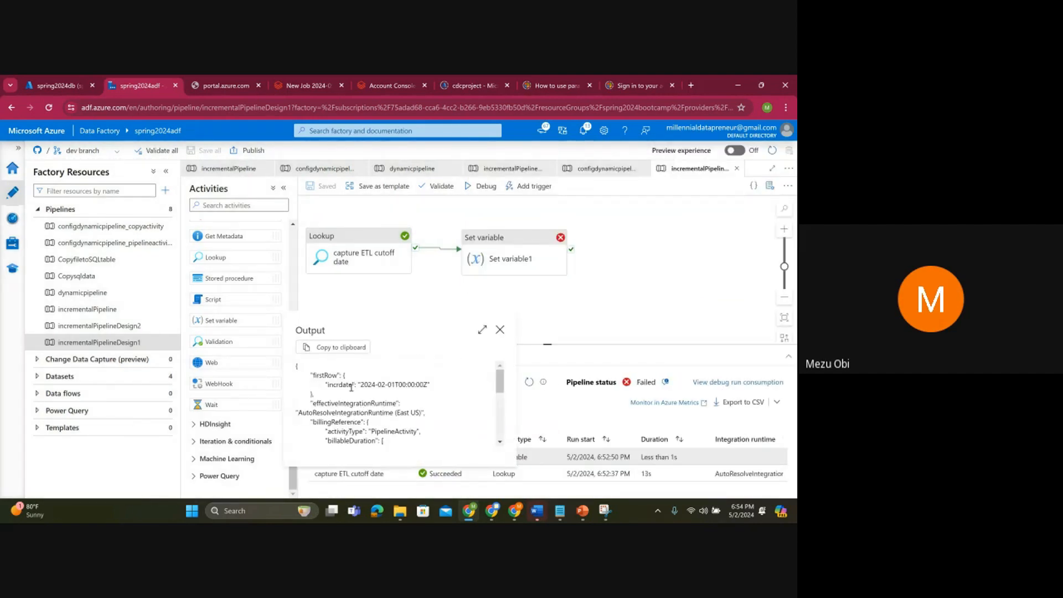
pyautogui.moveTo(354, 384); pyautogui.dragTo(328, 384)
pyautogui.click(506, 257)
pyautogui.click(507, 257)
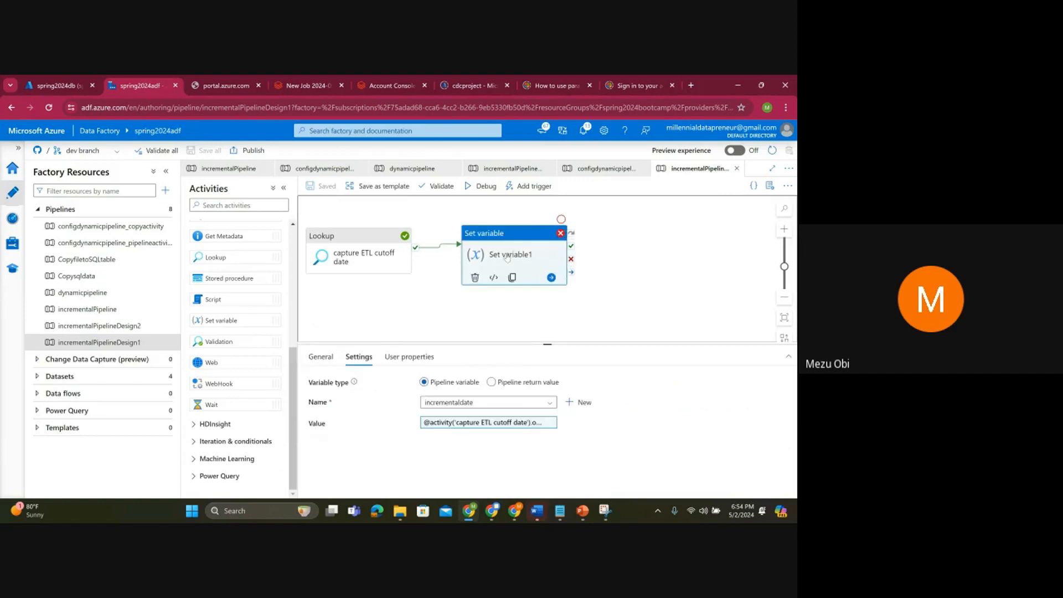
pyautogui.click(470, 422)
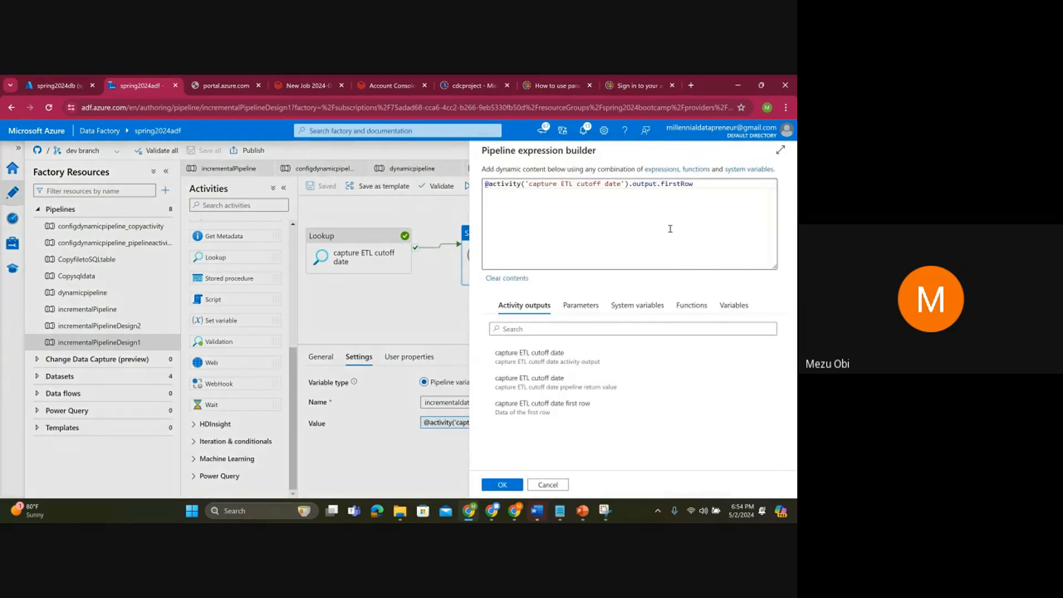
pyautogui.click(697, 188)
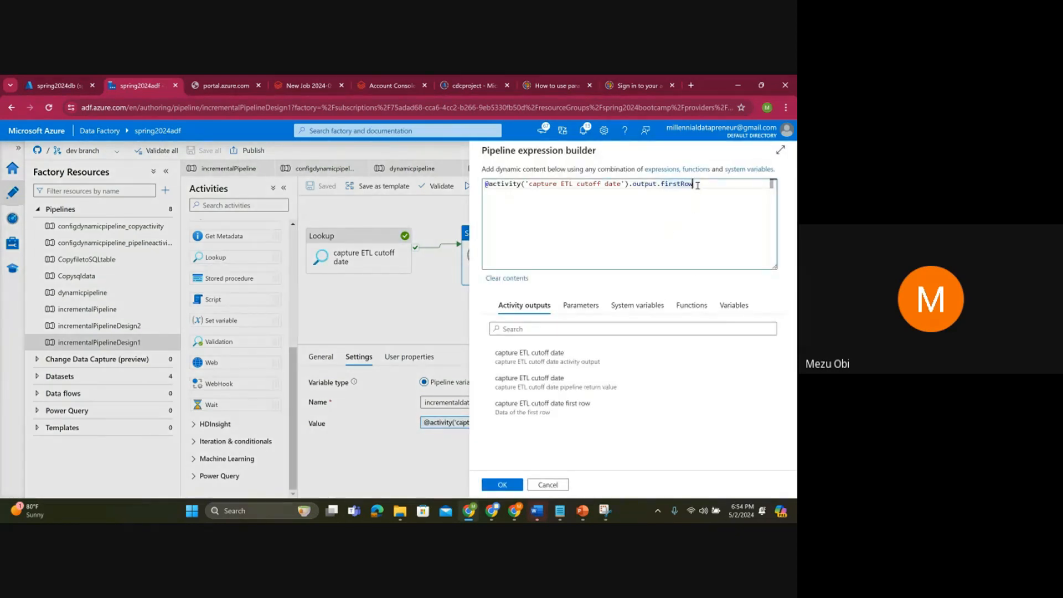
pyautogui.write('[')
pyautogui.write("0]['")
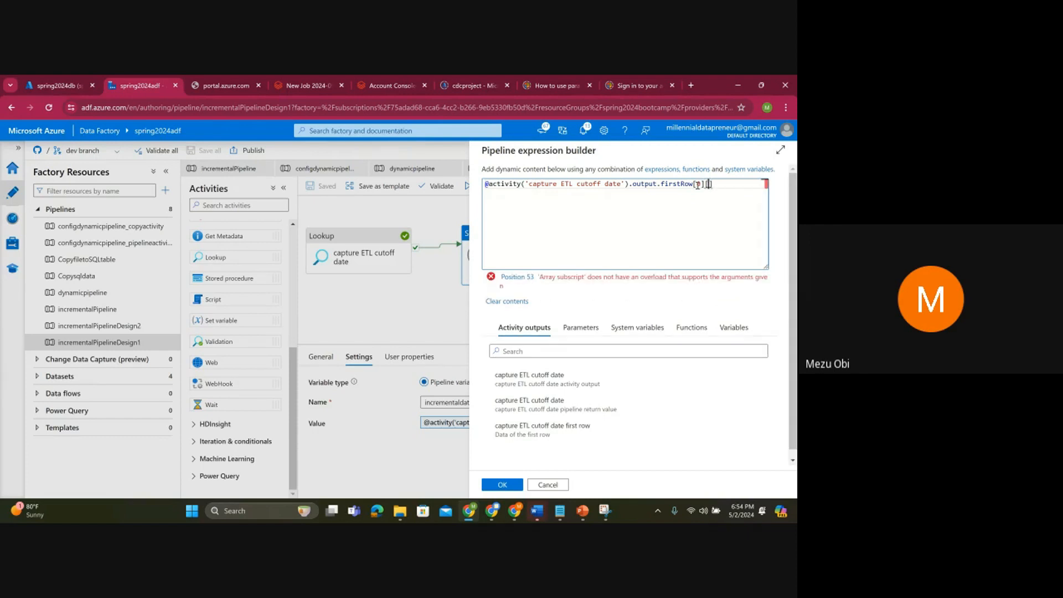
pyautogui.write('incrdate')
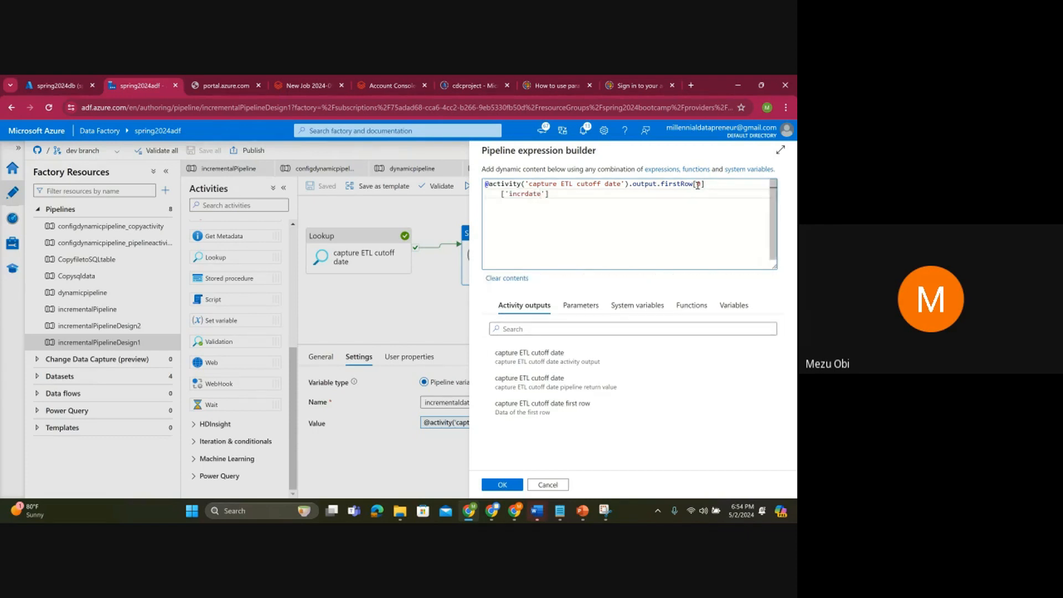
pyautogui.click(512, 485)
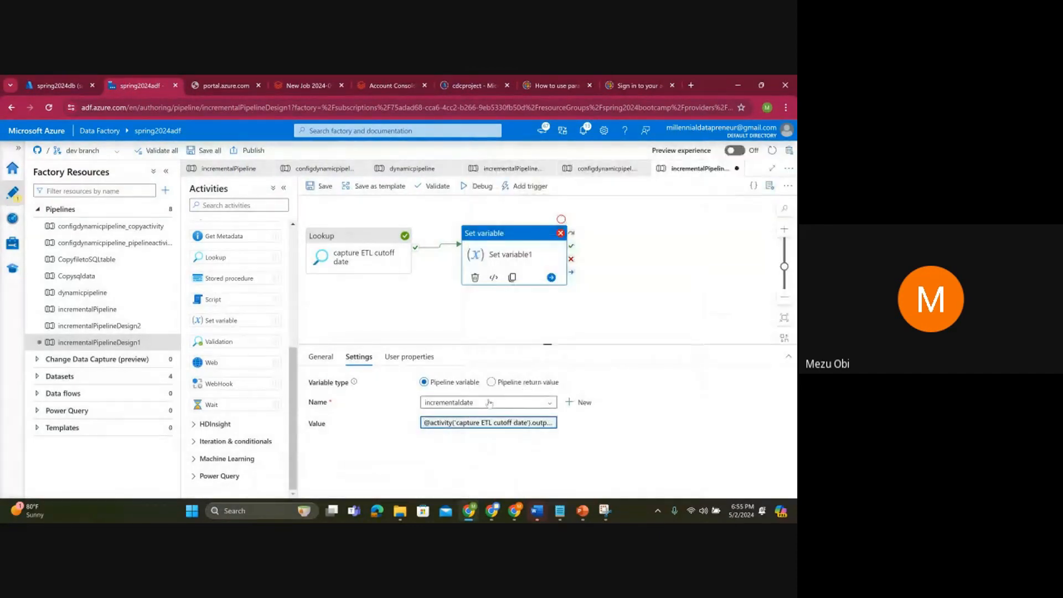
# Step: Compare the firstRow object, incrdate key and date value in the Lookup's debug output with the new expression
pyautogui.click(407, 323)
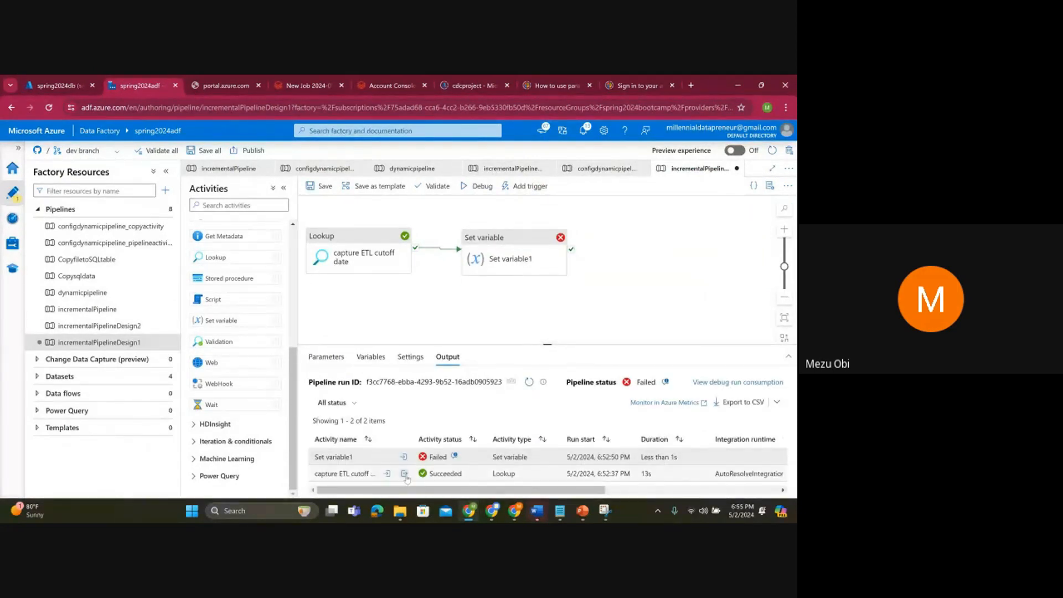
pyautogui.click(404, 473)
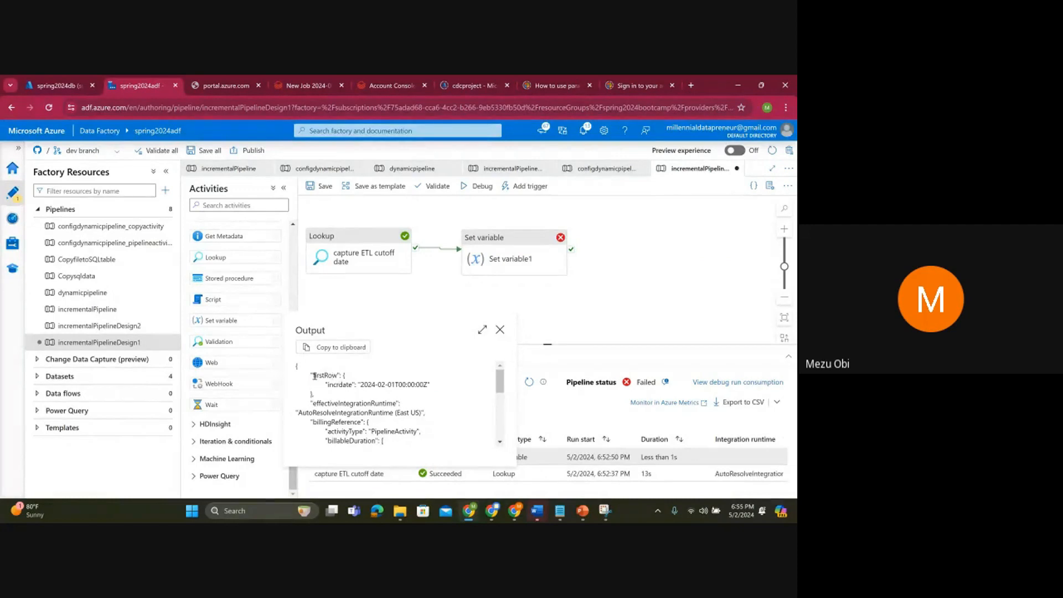
pyautogui.moveTo(314, 375); pyautogui.dragTo(339, 376)
pyautogui.moveTo(333, 385); pyautogui.dragTo(349, 387)
pyautogui.moveTo(350, 386); pyautogui.dragTo(429, 386)
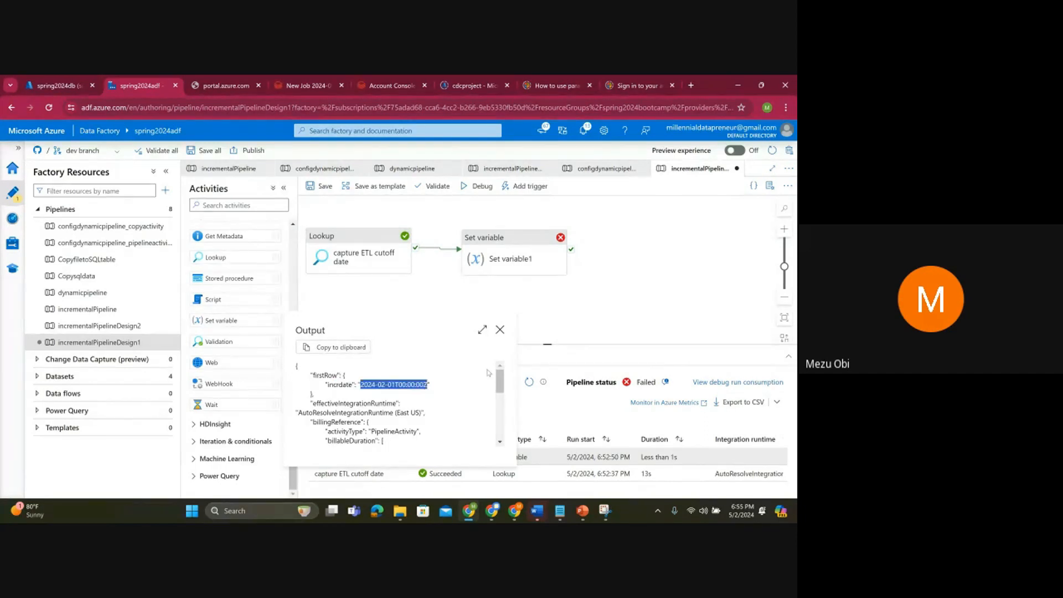
pyautogui.click(500, 329)
# Step: Recheck and accept the incrementaldate value expression, and start another debug run of incrementalPipelineDesign1
pyautogui.click(501, 254)
pyautogui.click(488, 422)
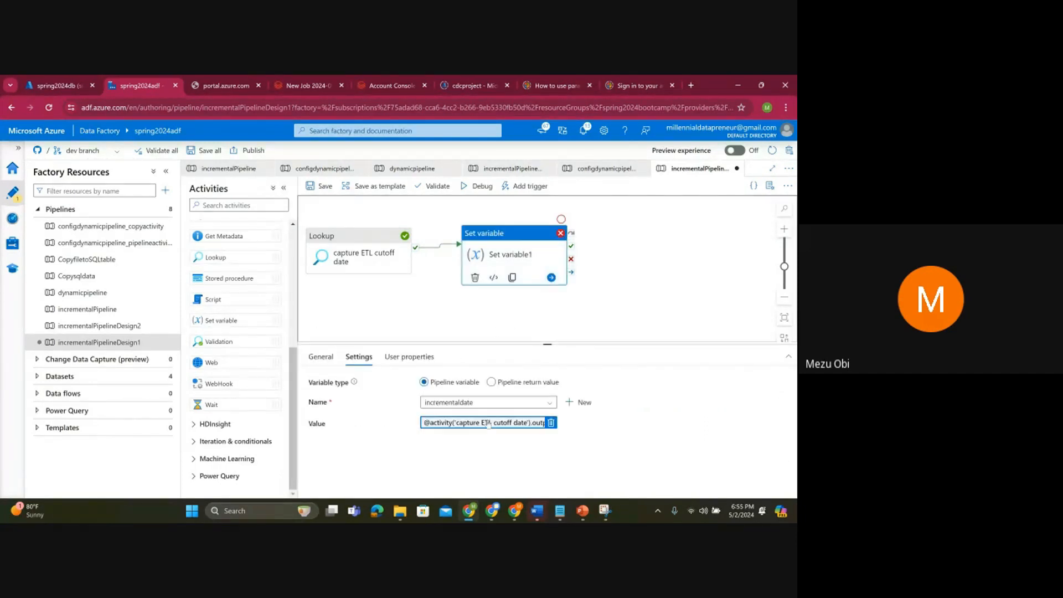
pyautogui.click(488, 423)
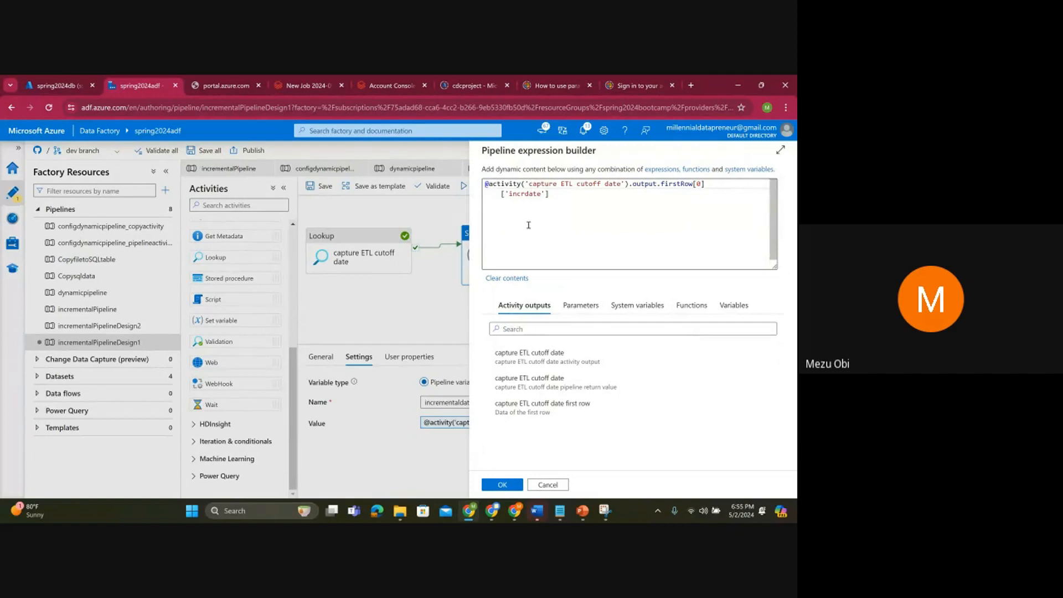
pyautogui.click(503, 485)
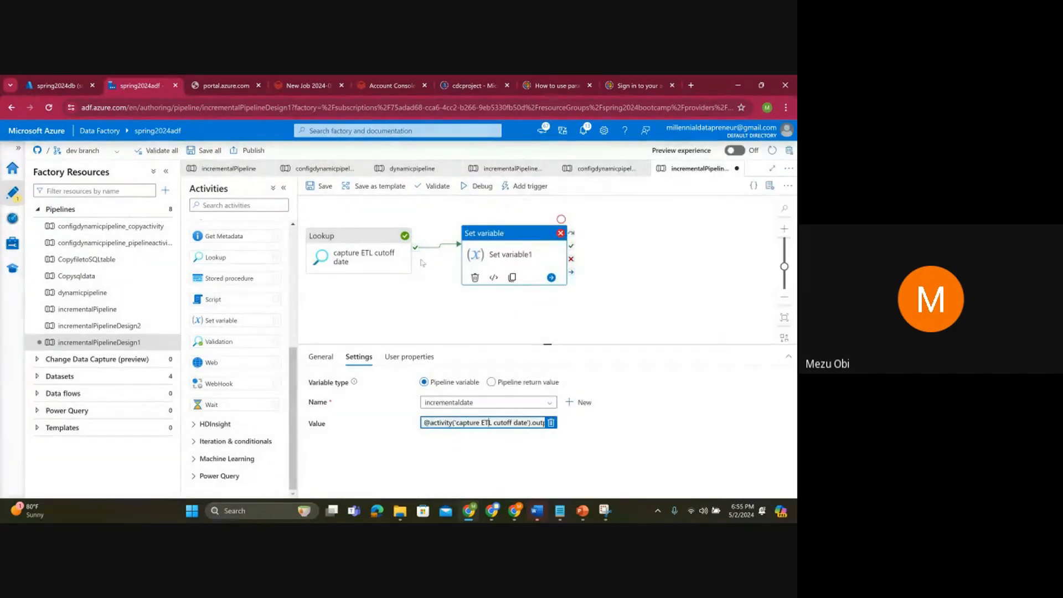
pyautogui.click(479, 191)
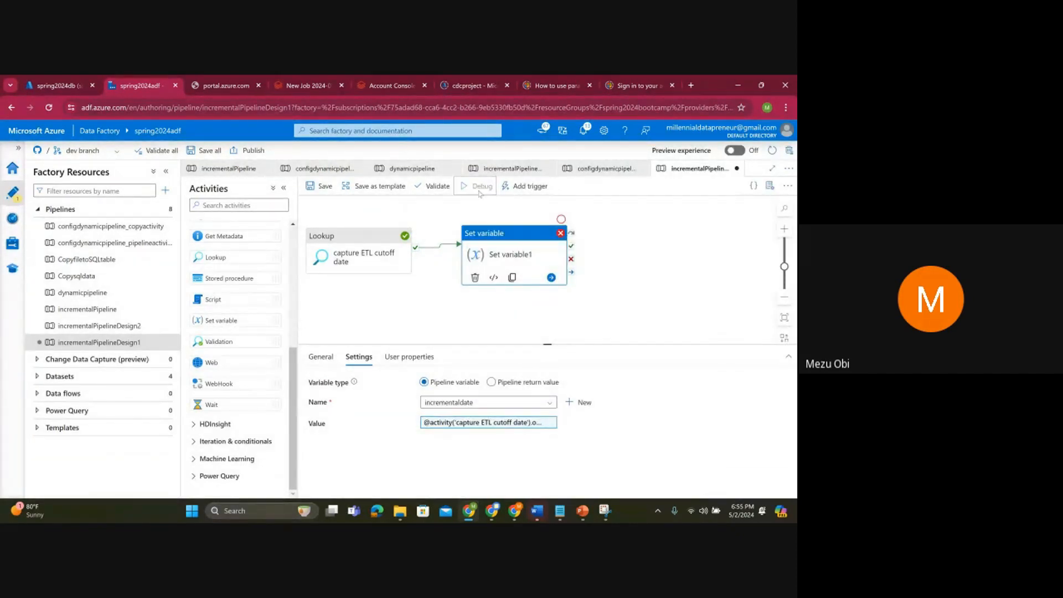
# Step: Refresh the debug run's status until it finishes and read the error details of the Set variable1 activity
pyautogui.click(497, 322)
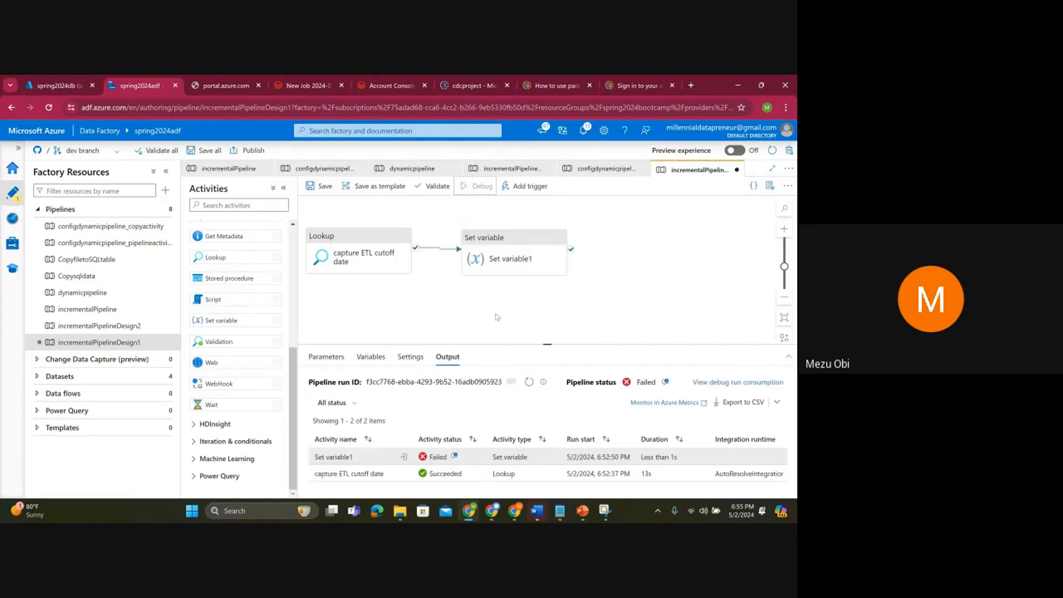
pyautogui.click(527, 382)
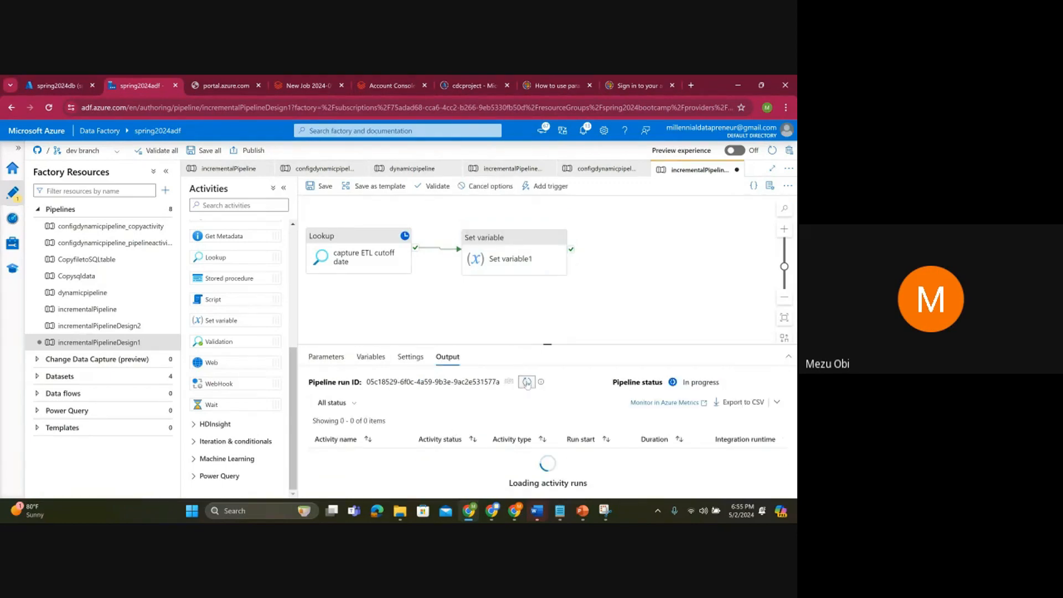
pyautogui.click(527, 382)
pyautogui.click(527, 383)
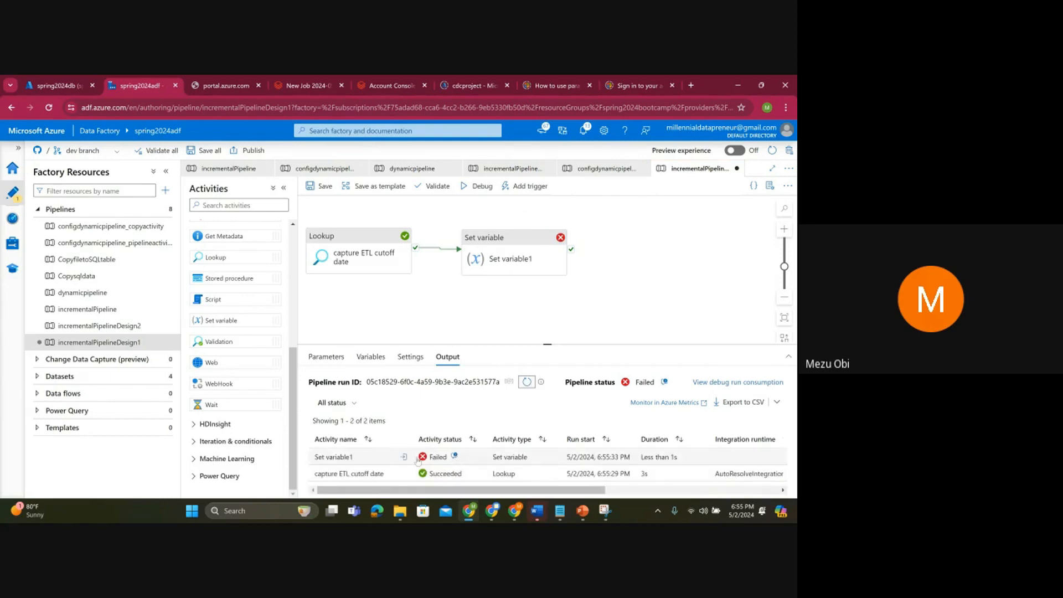
pyautogui.click(454, 456)
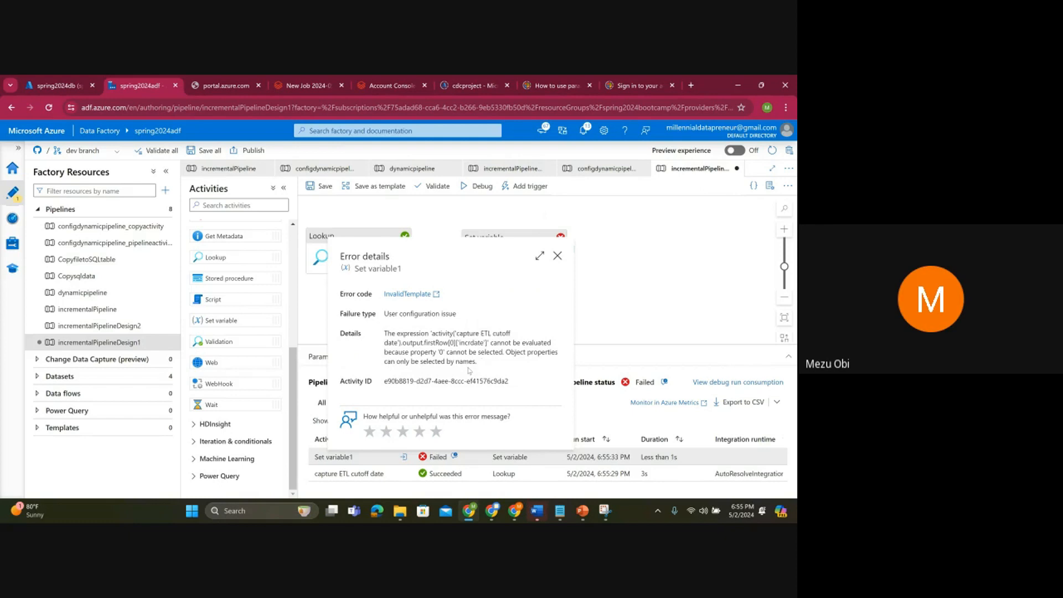
pyautogui.click(558, 255)
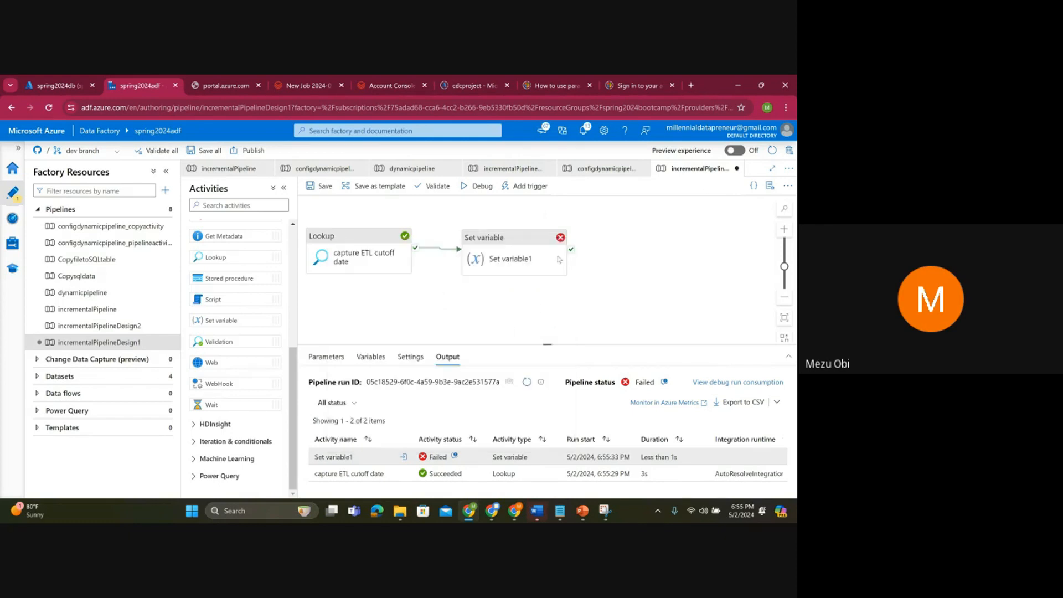
# Step: Turn off the First row only option in the settings of the "capture ETL cutoff date" Lookup
pyautogui.click(498, 255)
pyautogui.click(369, 259)
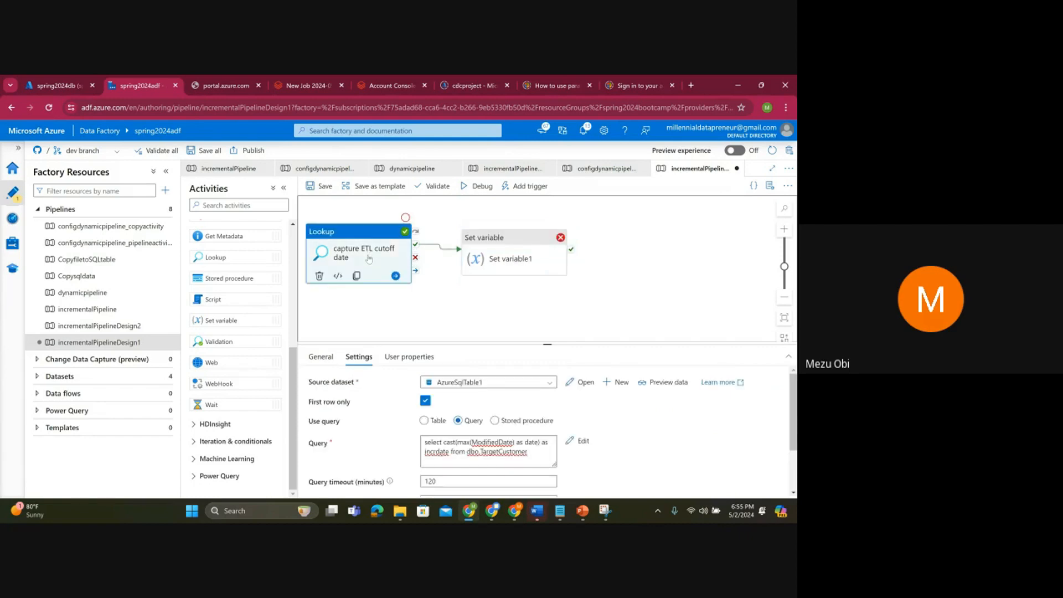
pyautogui.click(425, 402)
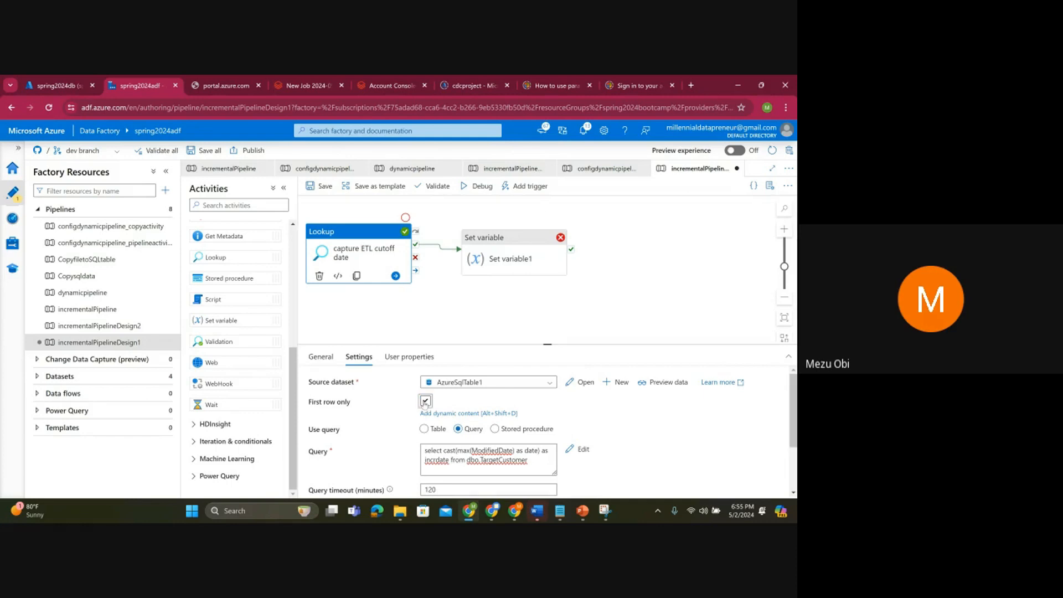
pyautogui.click(496, 262)
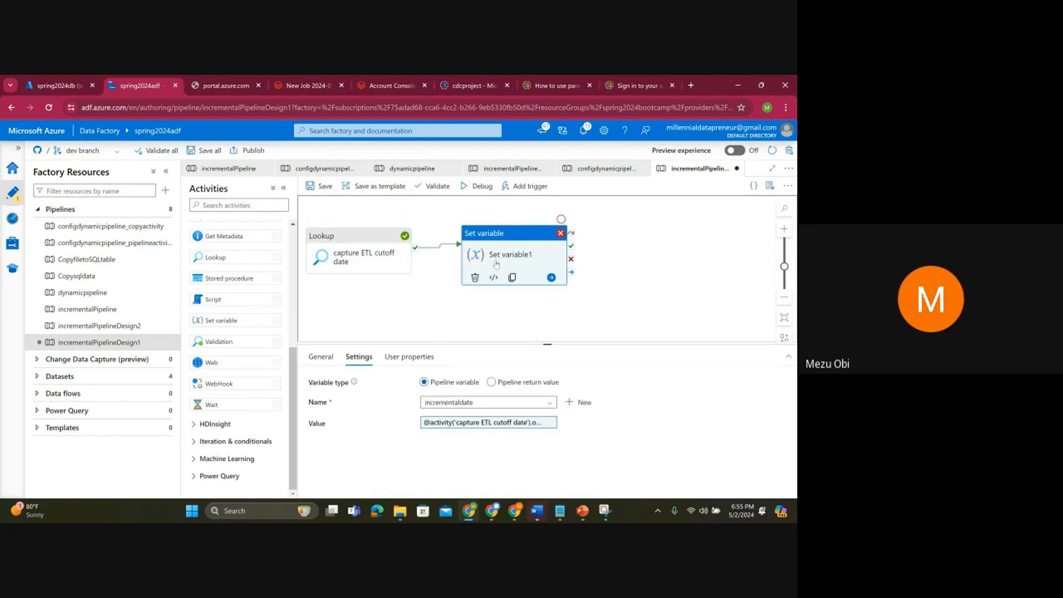
pyautogui.click(468, 423)
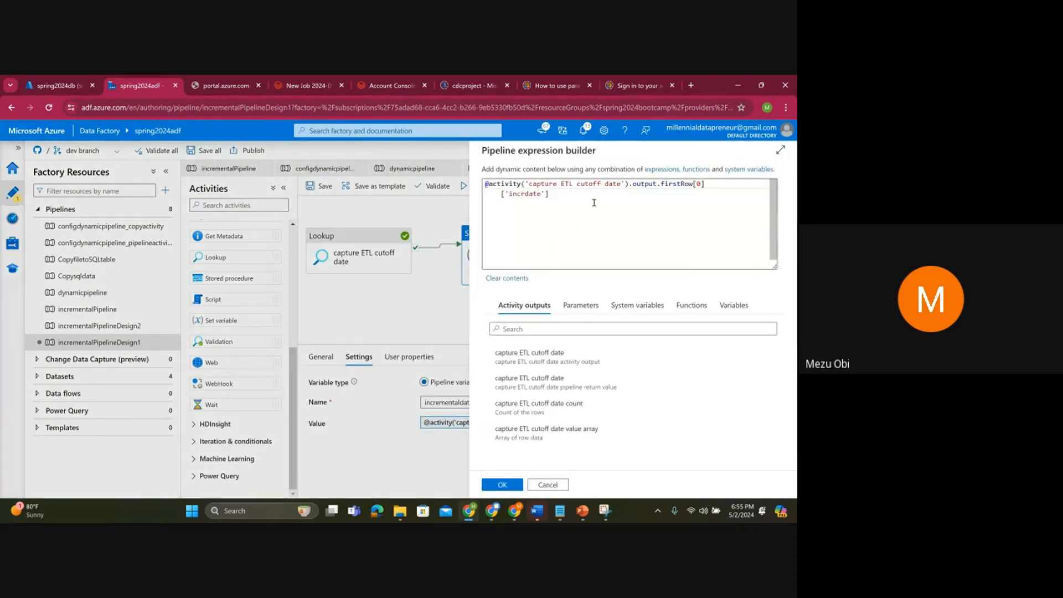
pyautogui.moveTo(693, 184); pyautogui.dragTo(661, 186)
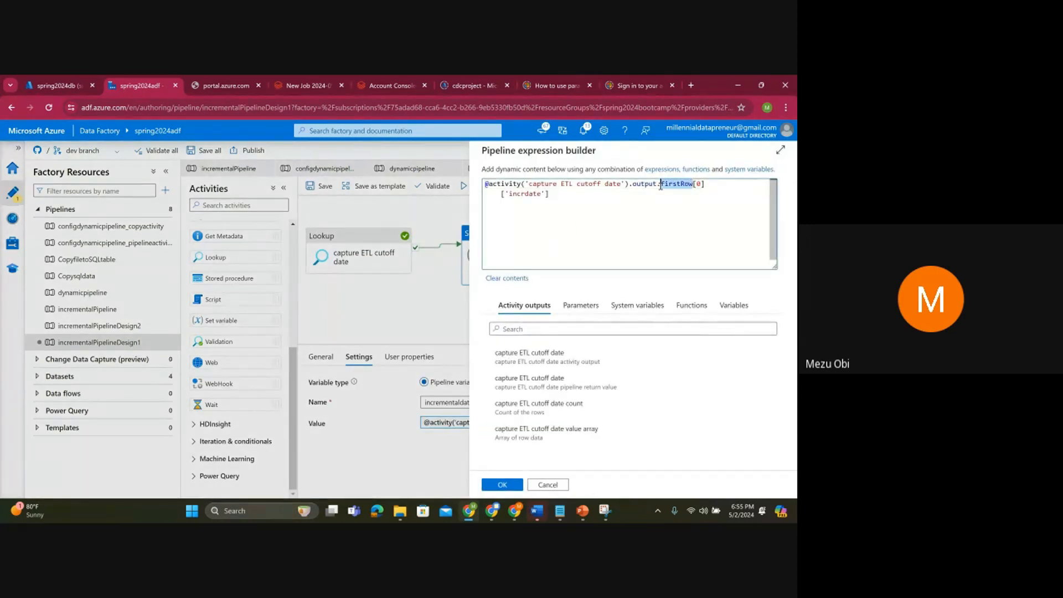
pyautogui.write('value')
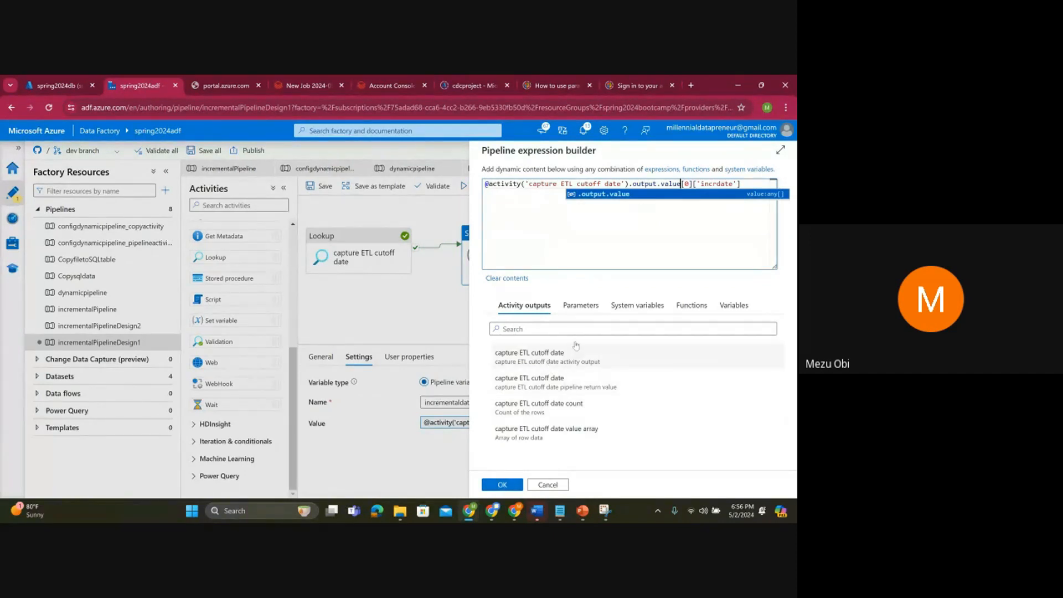
pyautogui.click(672, 183)
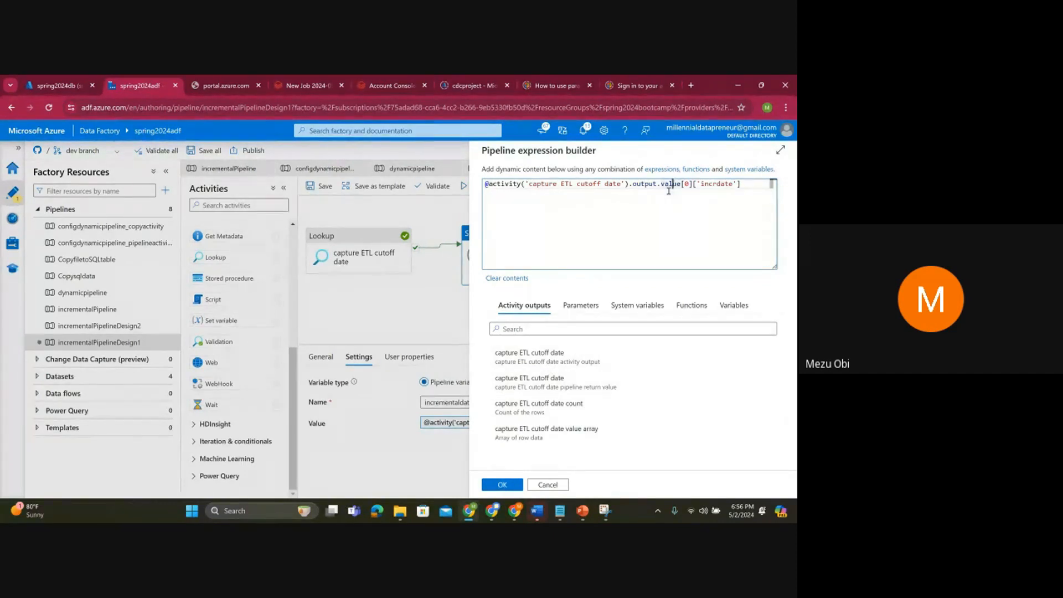
pyautogui.click(502, 484)
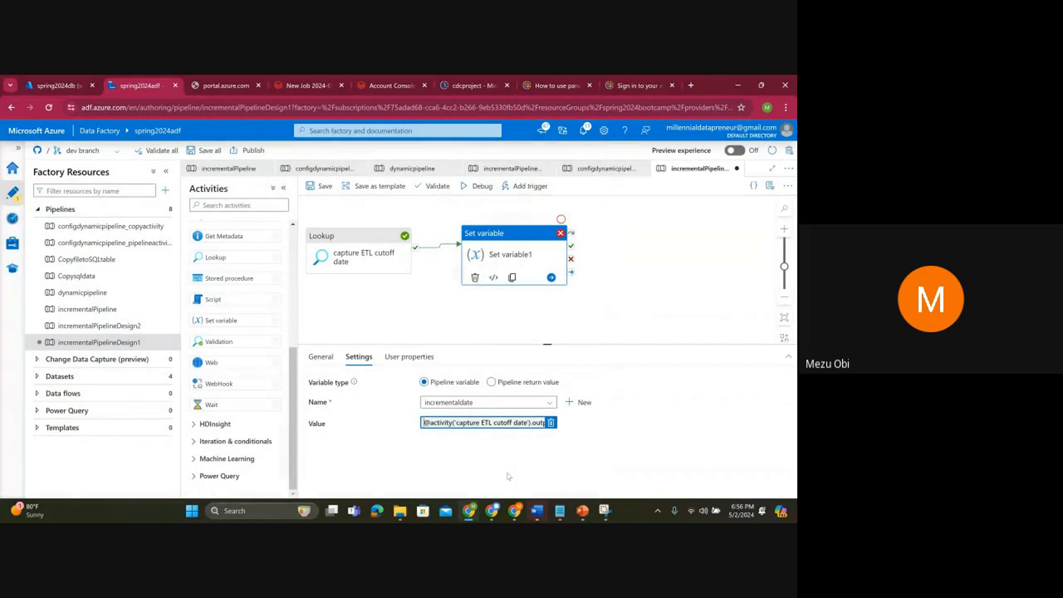
# Step: Start a new debug run of incrementalPipelineDesign1 and refresh its status until both activities finish
pyautogui.click(465, 316)
pyautogui.click(480, 188)
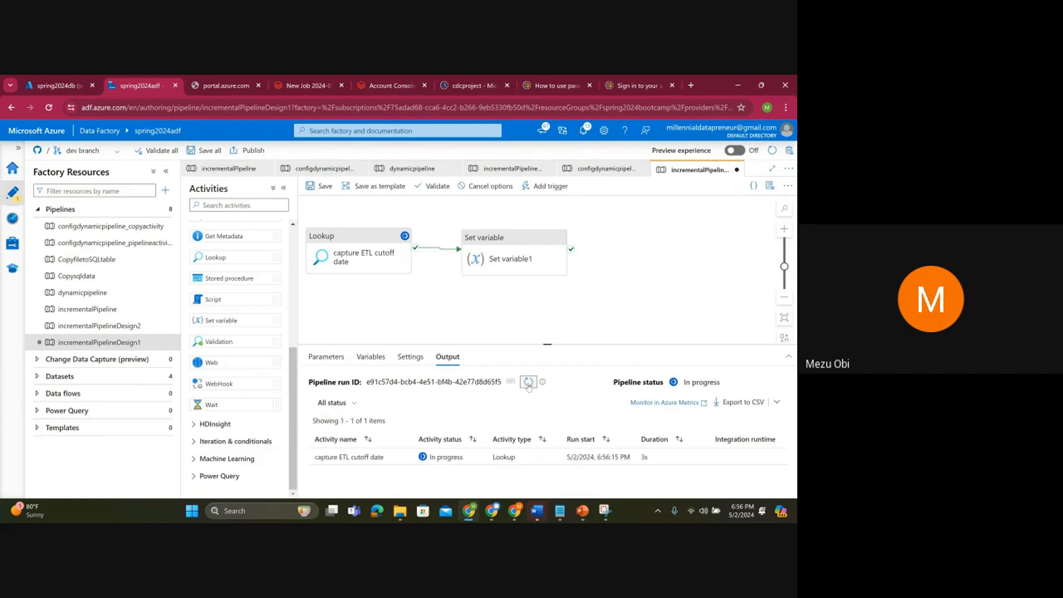
pyautogui.click(528, 382)
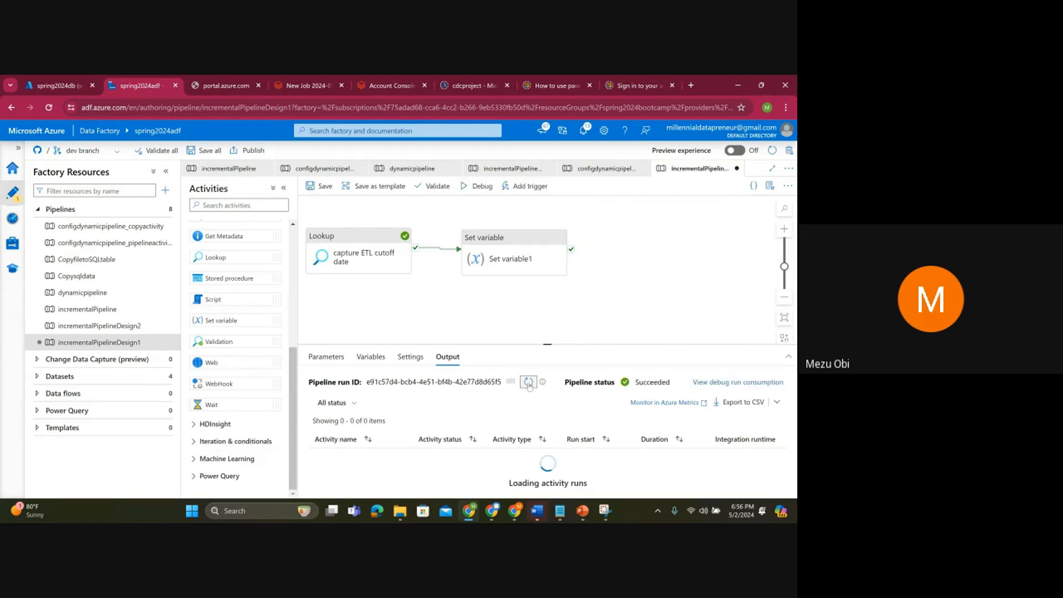
pyautogui.click(528, 382)
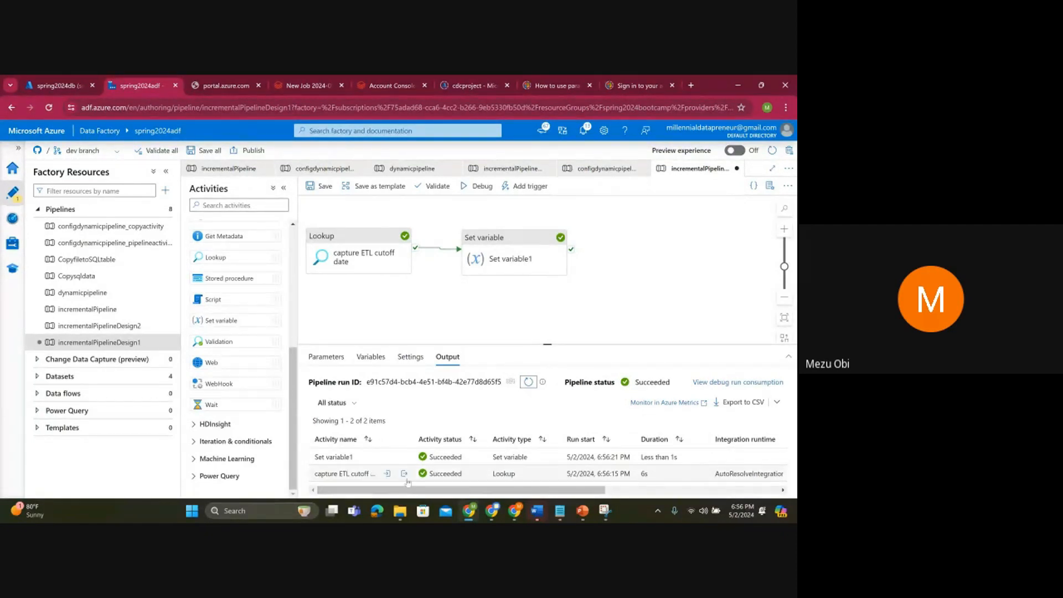
# Step: Examine the count key and the value array in the debug output of the "capture ETL cutoff date" Lookup
pyautogui.click(404, 474)
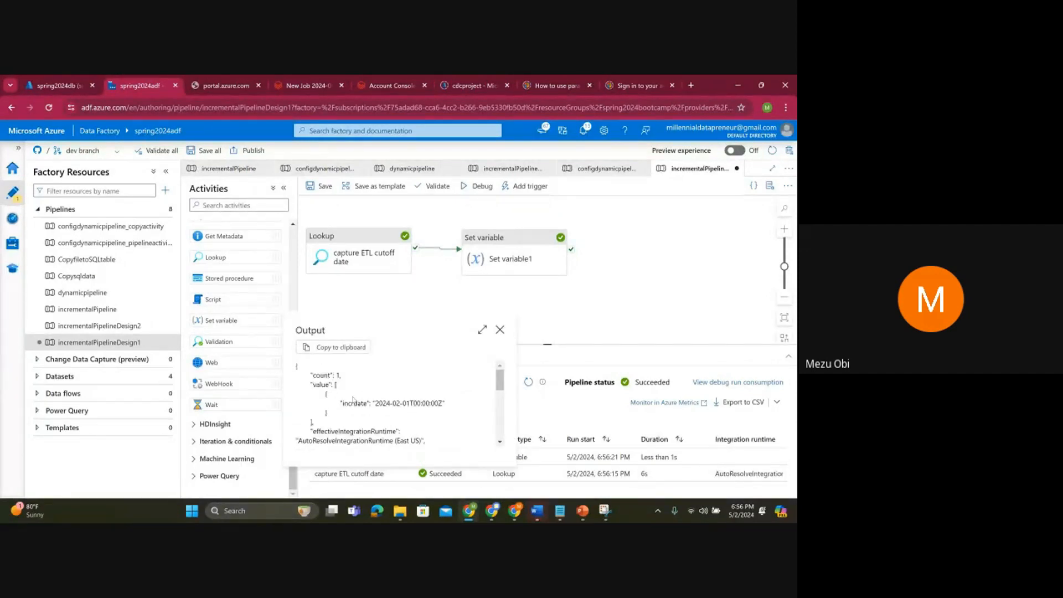
pyautogui.moveTo(310, 385); pyautogui.dragTo(311, 430)
pyautogui.click(310, 375)
pyautogui.moveTo(311, 376); pyautogui.dragTo(330, 376)
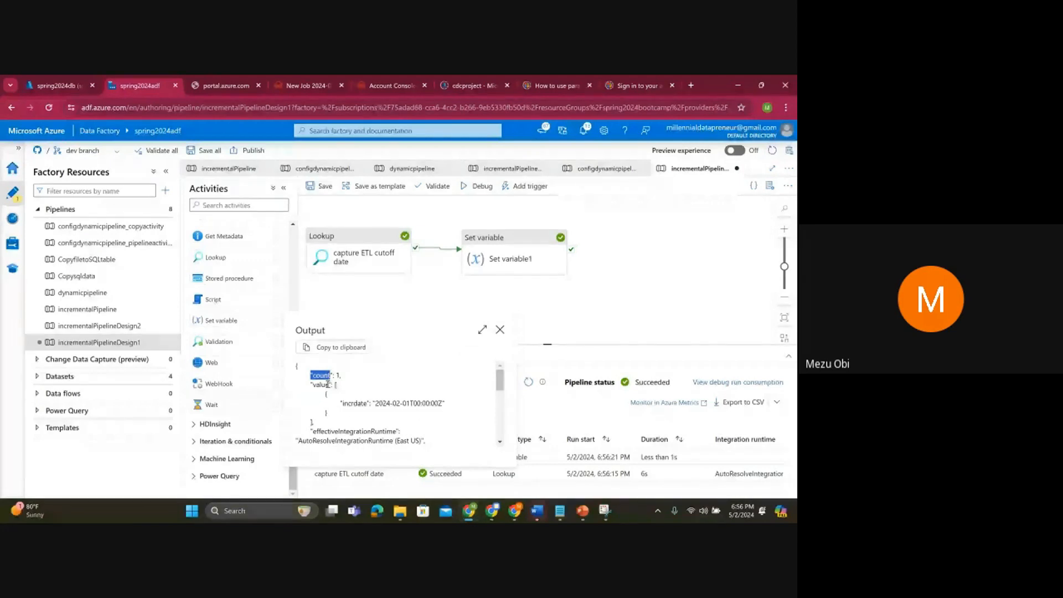
pyautogui.click(345, 411)
pyautogui.click(500, 330)
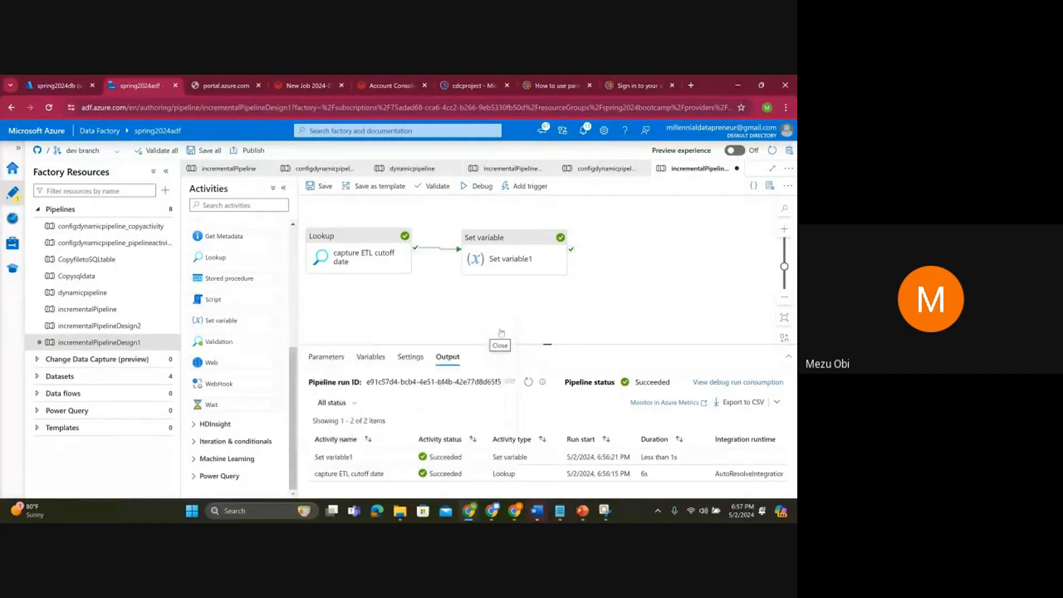
# Step: Review the value and [0] index parts of Set variable1's incrementaldate expression, leaving the expression builder without changes
pyautogui.click(498, 266)
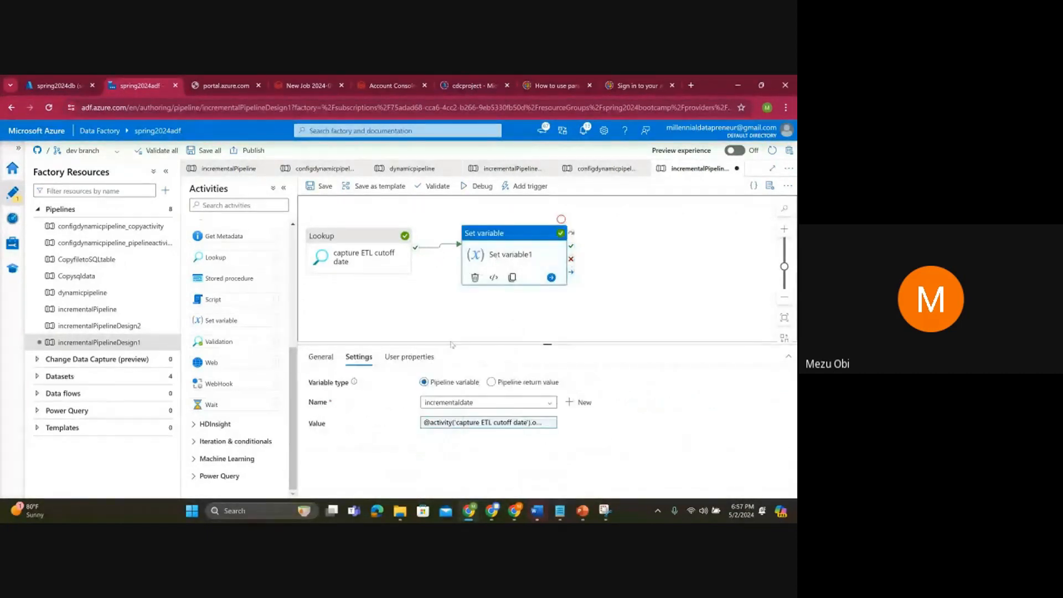
pyautogui.click(476, 422)
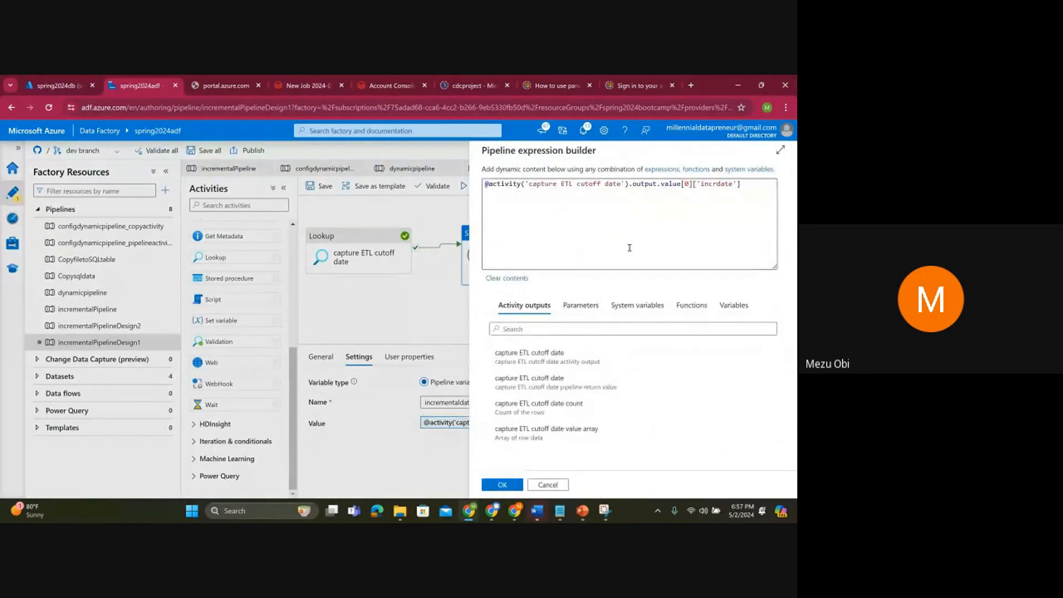
pyautogui.doubleClick(676, 184)
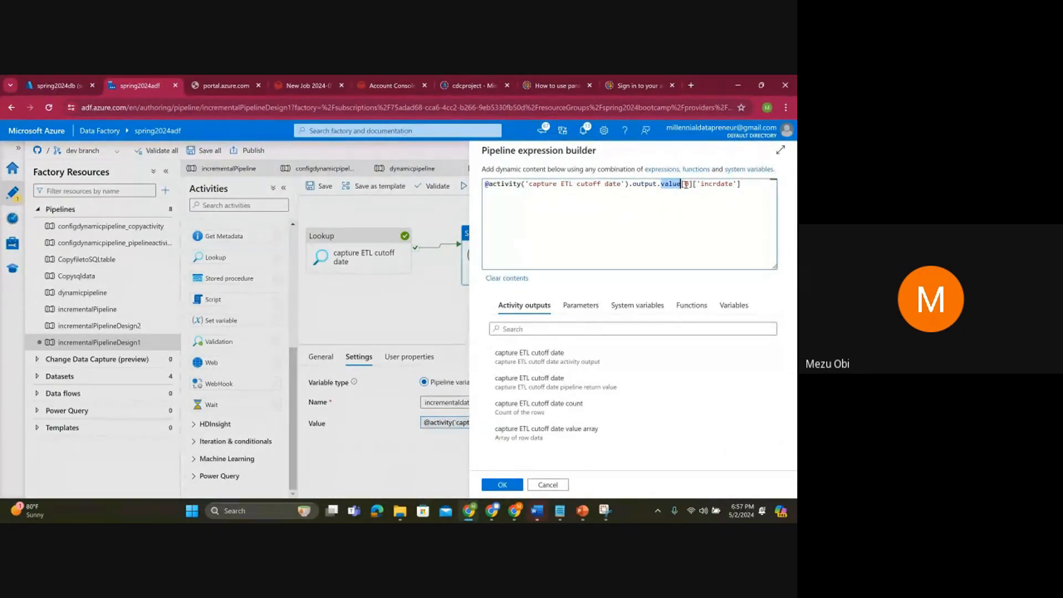
pyautogui.click(686, 183)
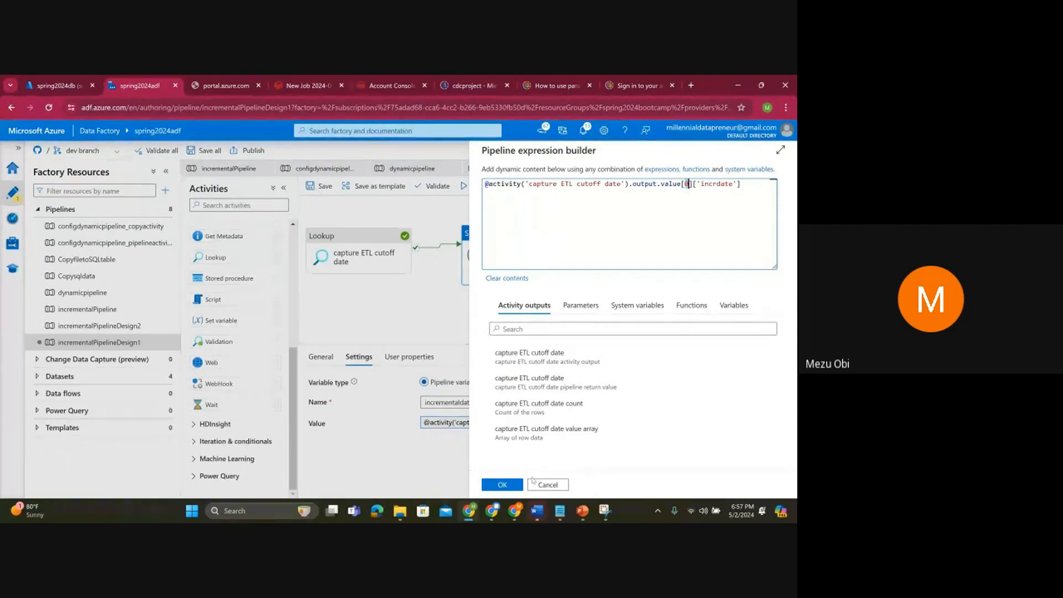
pyautogui.click(547, 484)
pyautogui.click(411, 311)
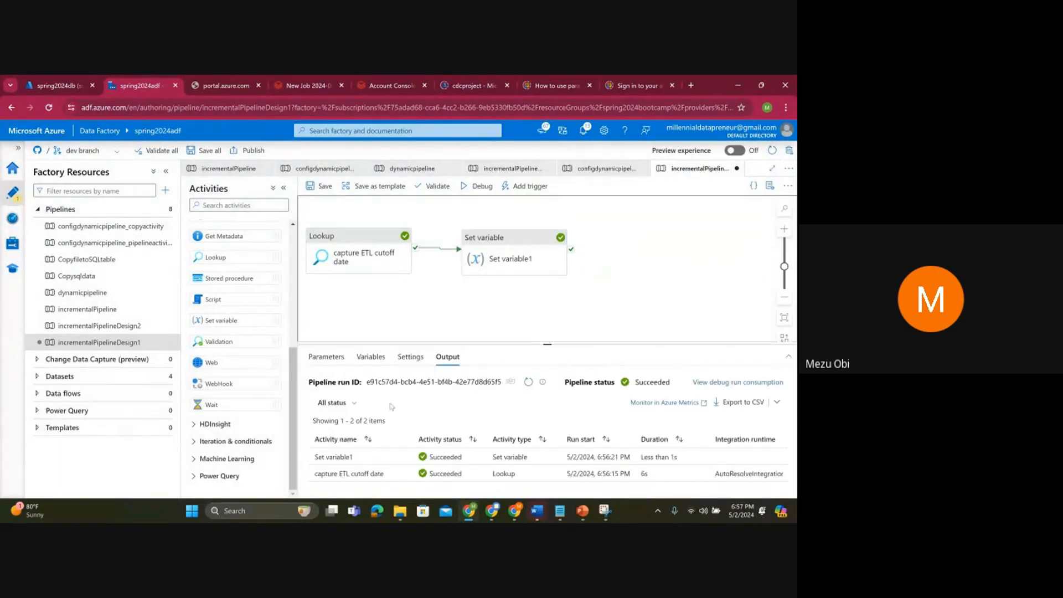
# Step: Match the value array and its nested incrdate key in the Lookup's debug output against the expression
pyautogui.click(405, 476)
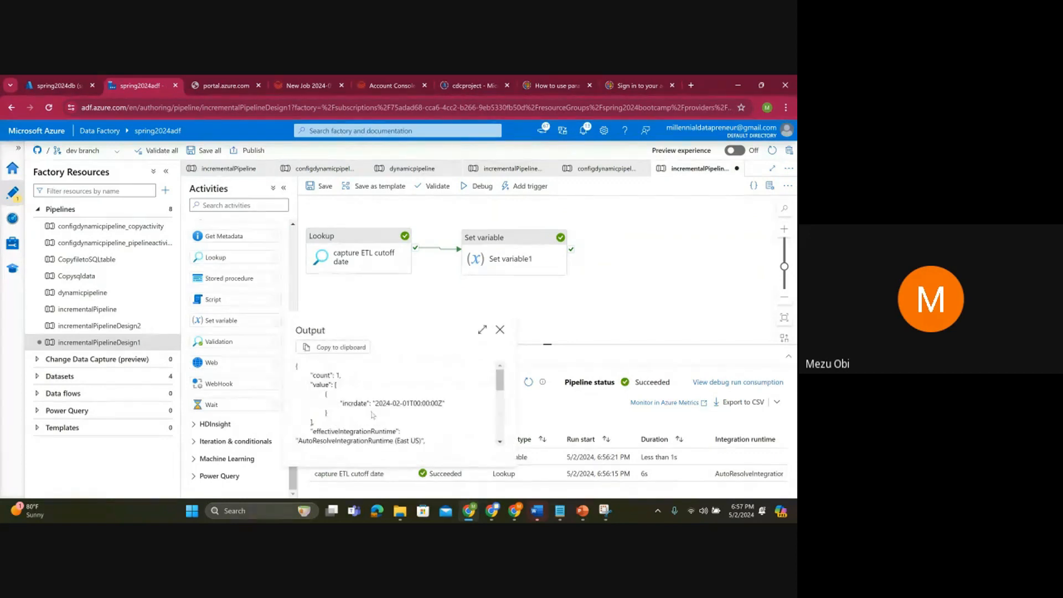
pyautogui.doubleClick(320, 385)
pyautogui.click(337, 385)
pyautogui.moveTo(337, 400); pyautogui.dragTo(358, 412)
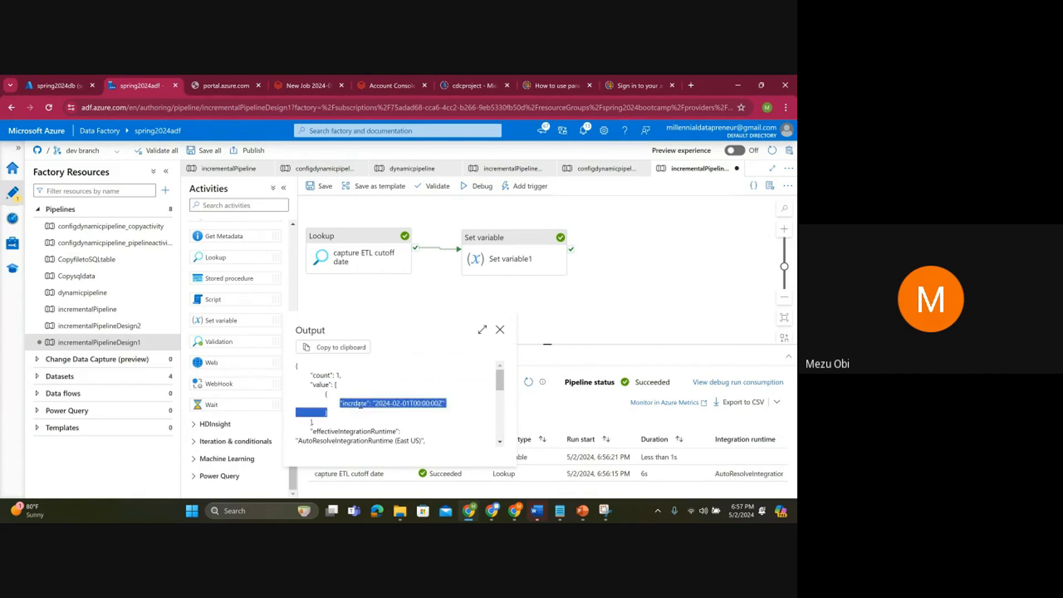
pyautogui.doubleClick(360, 405)
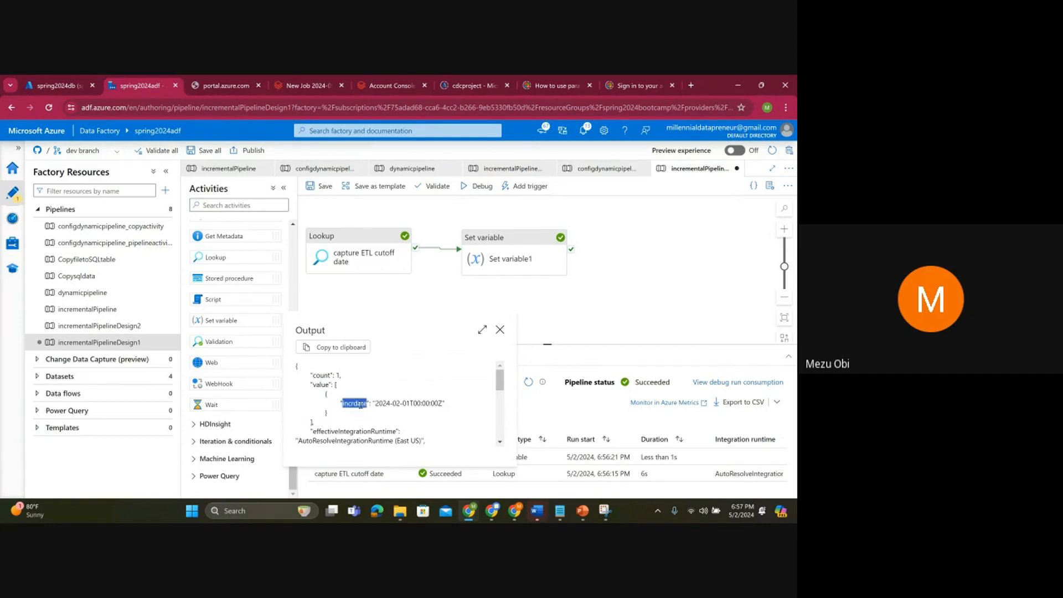
pyautogui.click(502, 331)
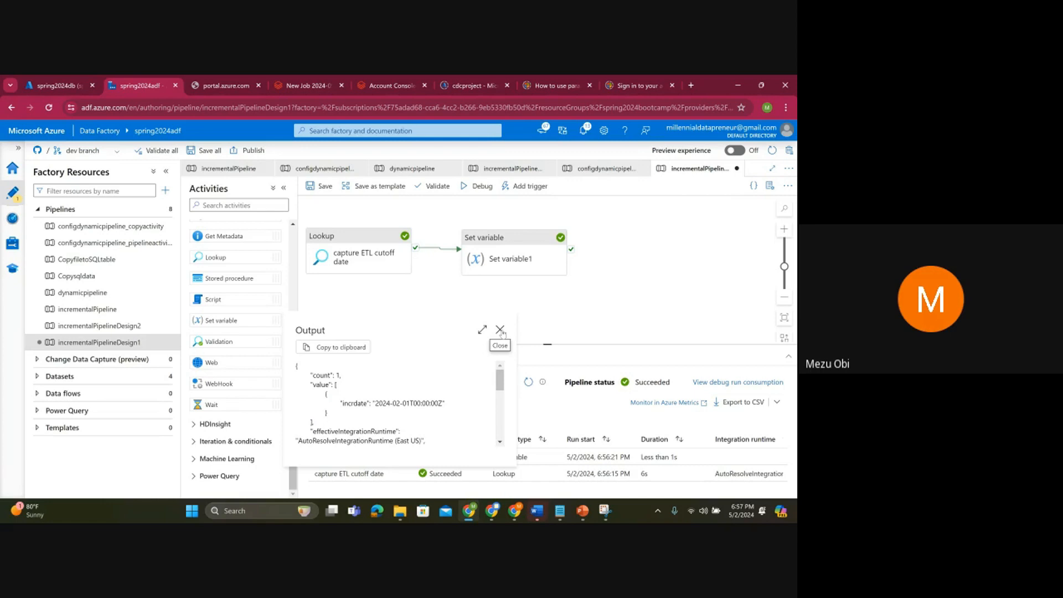
pyautogui.click(500, 330)
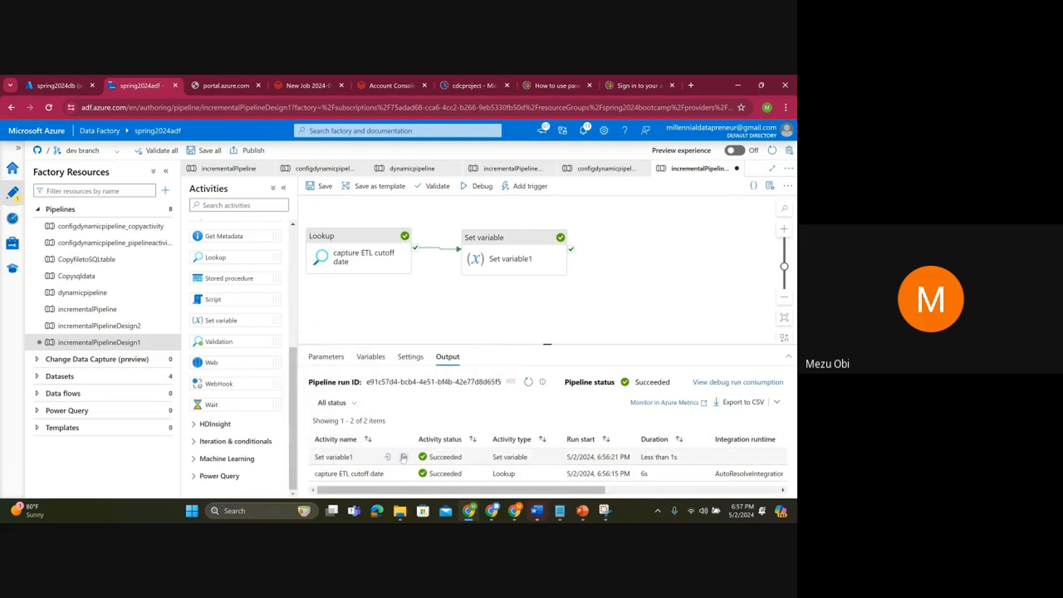
# Step: Check the date assigned to incrementaldate in Set variable1's debug output, and review the settings of the Lookup and Set variable activities
pyautogui.click(404, 457)
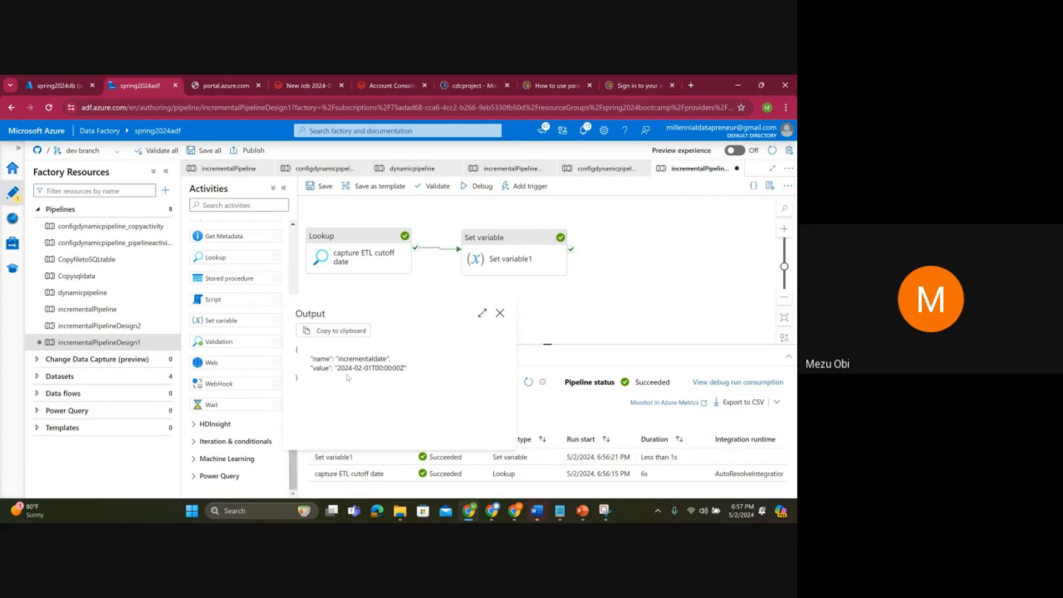
pyautogui.click(500, 313)
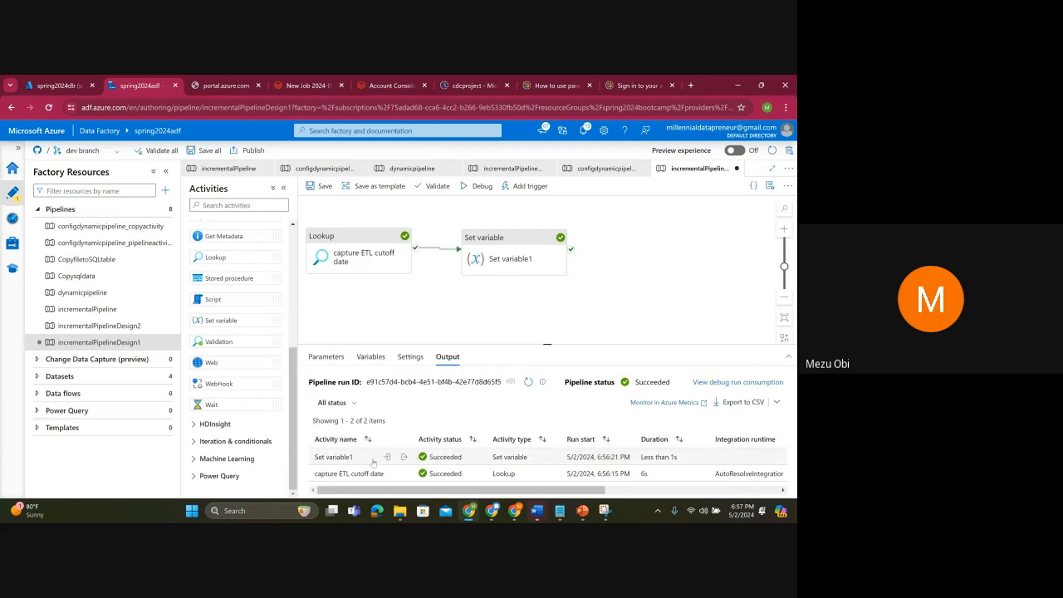
pyautogui.click(403, 458)
pyautogui.moveTo(338, 367); pyautogui.dragTo(398, 368)
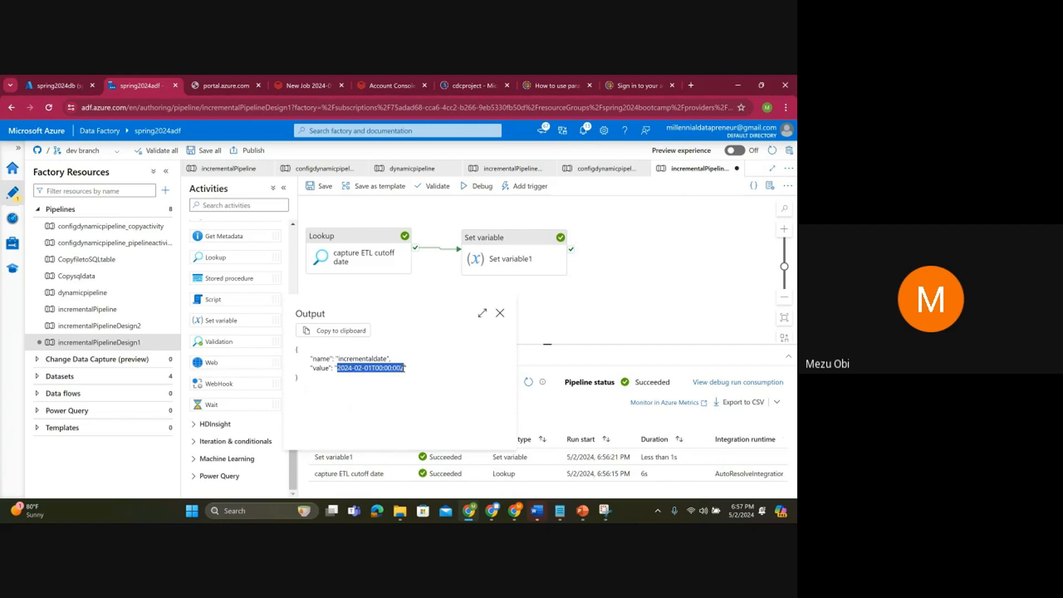
pyautogui.click(500, 313)
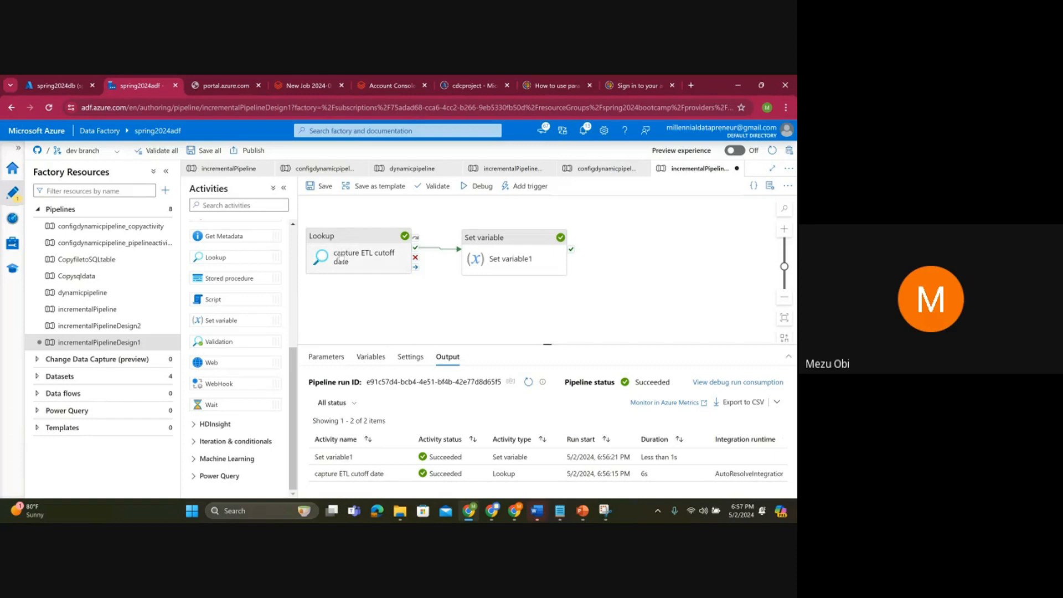
pyautogui.click(366, 261)
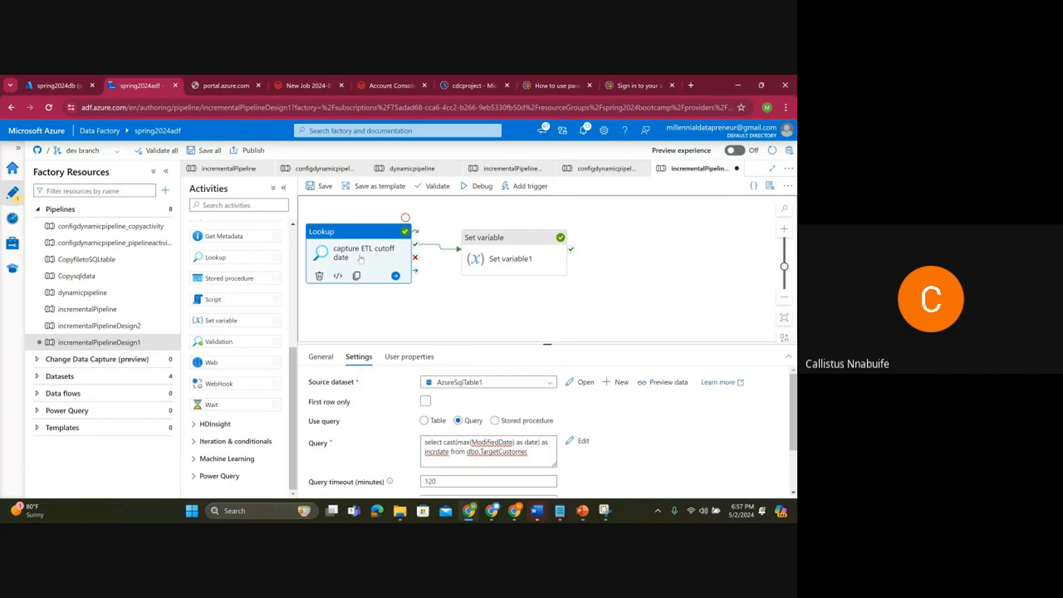
pyautogui.click(500, 256)
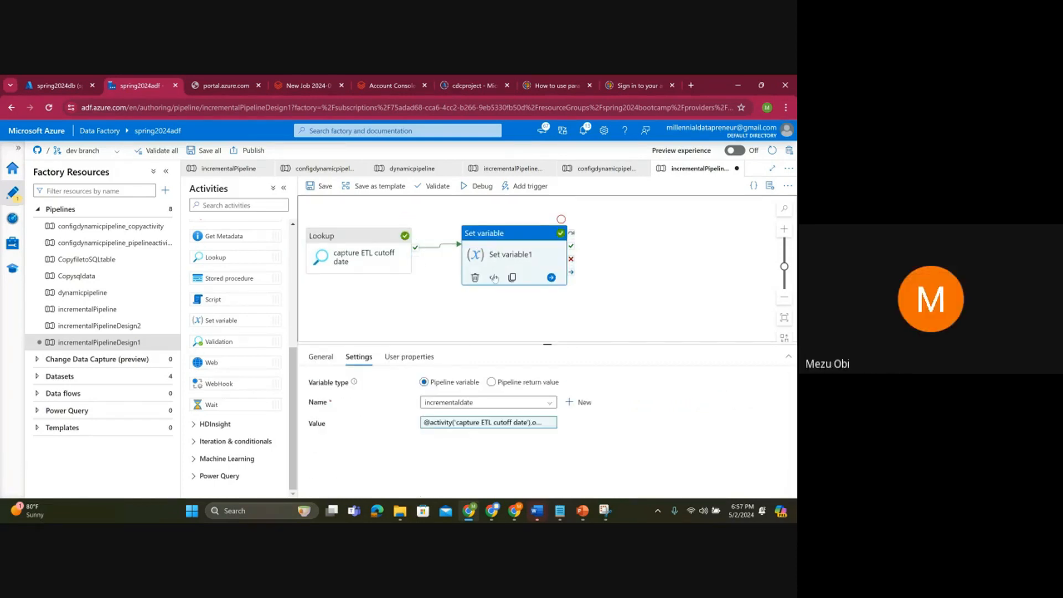
# Step: Review the full incrementaldate expression of Set variable1, leaving the expression builder without changes
pyautogui.click(481, 423)
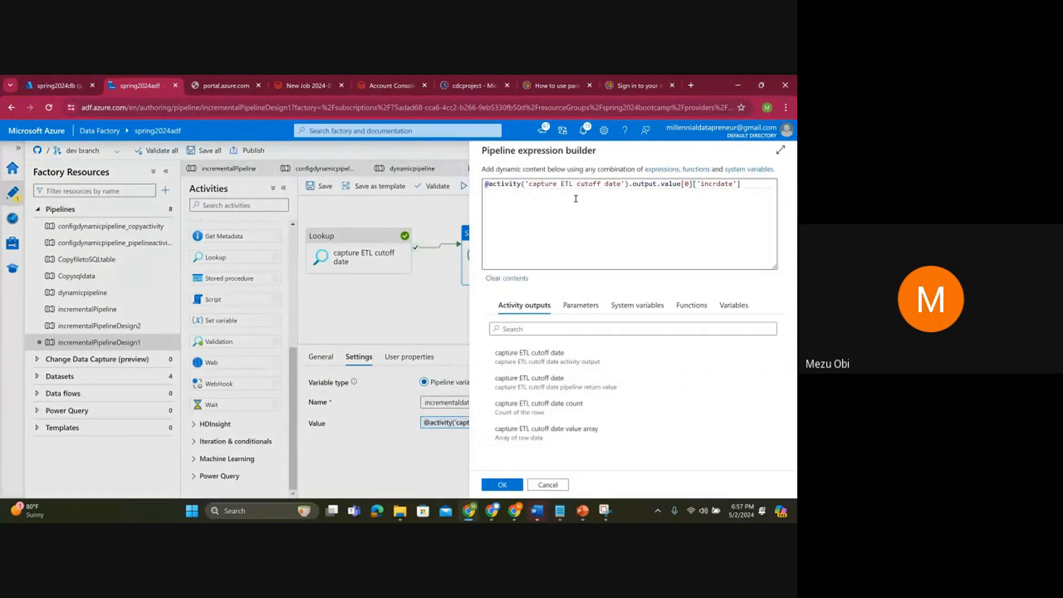
pyautogui.moveTo(748, 185); pyautogui.dragTo(485, 186)
pyautogui.write("@activity('capture ETL cutoff date').output.value[0]['incrdate']")
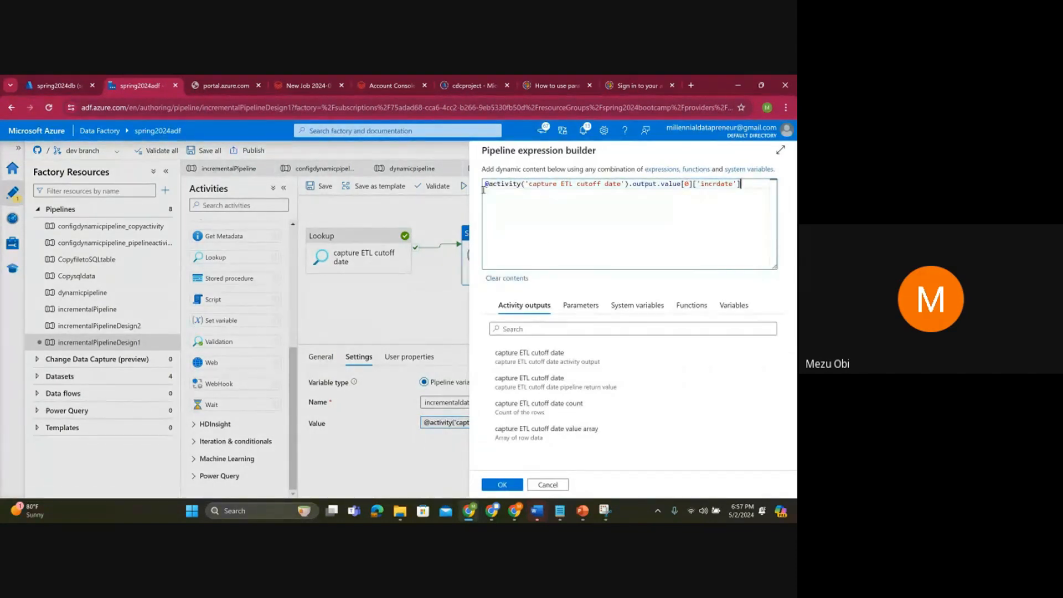
pyautogui.click(535, 484)
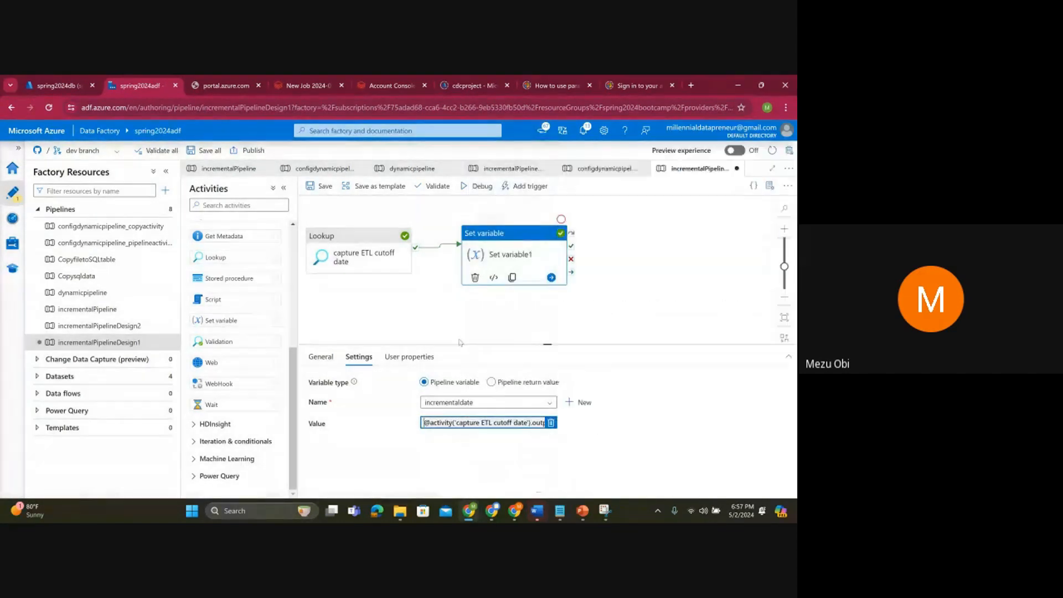
# Step: Compare the Lookup's First row only option and query settings with the variable name and value settings of Set variable1
pyautogui.click(393, 263)
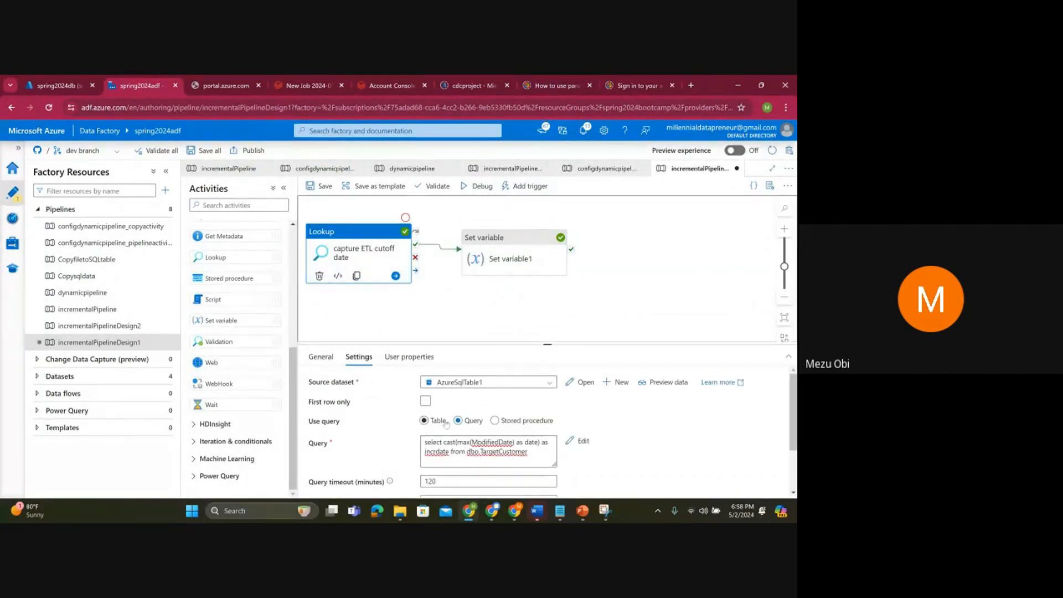
pyautogui.click(426, 402)
pyautogui.click(429, 401)
pyautogui.click(425, 401)
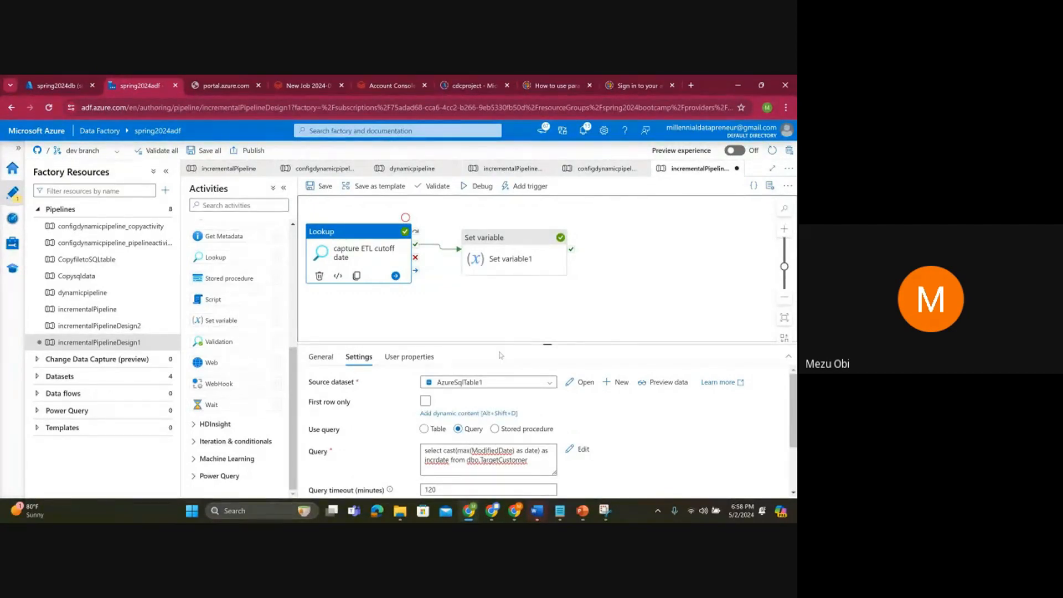
pyautogui.click(497, 260)
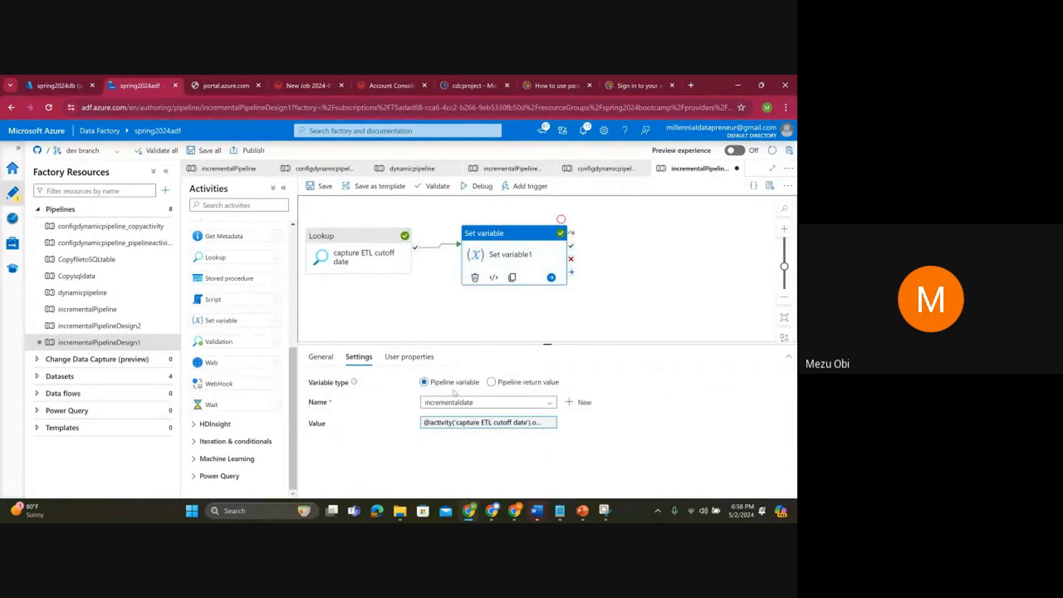
pyautogui.click(455, 426)
pyautogui.click(360, 254)
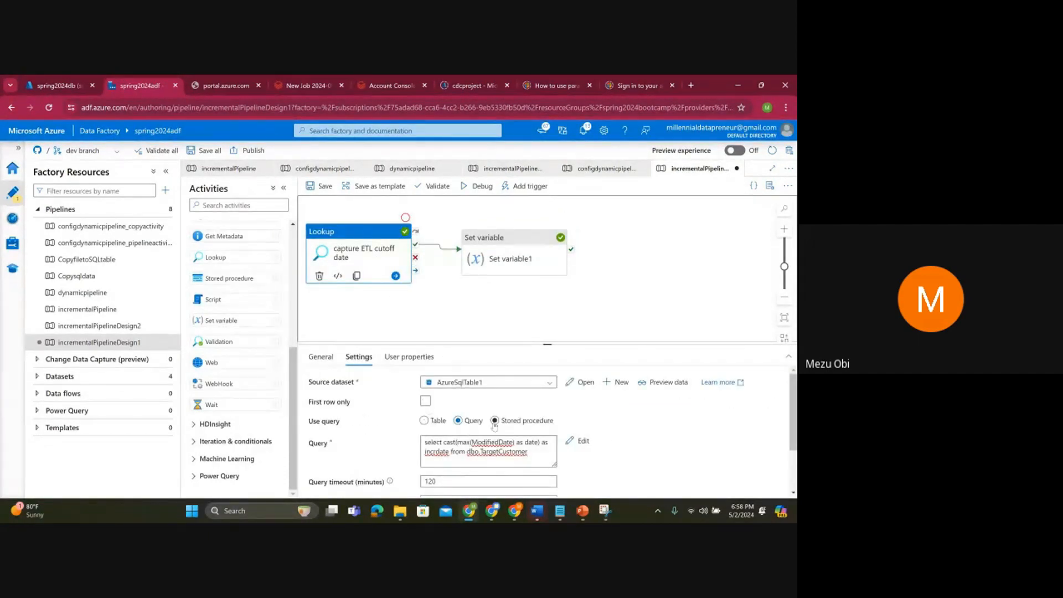
pyautogui.click(509, 264)
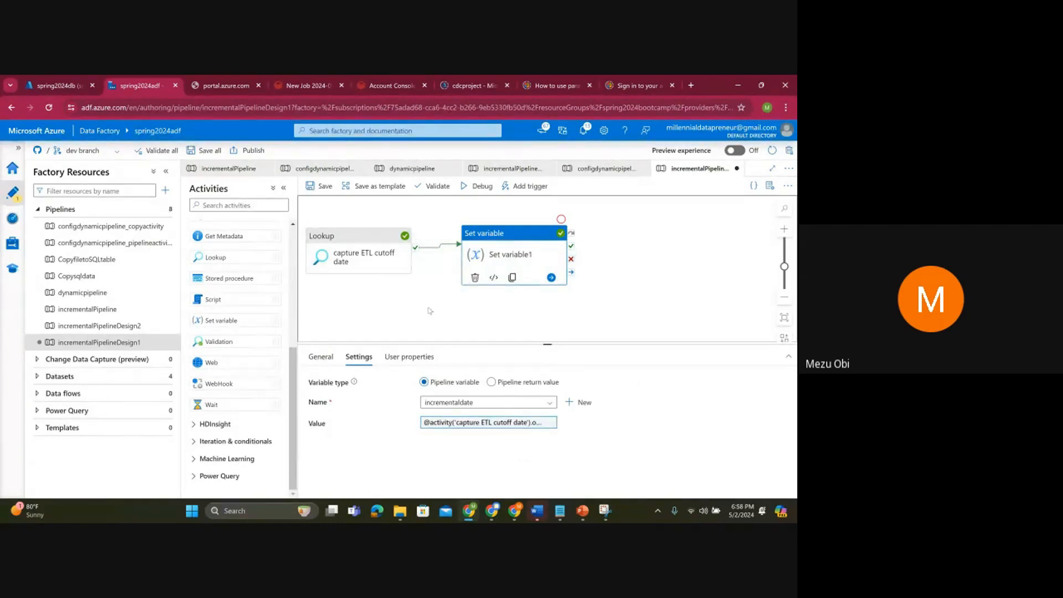
pyautogui.click(430, 310)
pyautogui.click(496, 257)
# Step: Examine the time portion of the incrementaldate value in Set variable1's debug output
pyautogui.click(418, 322)
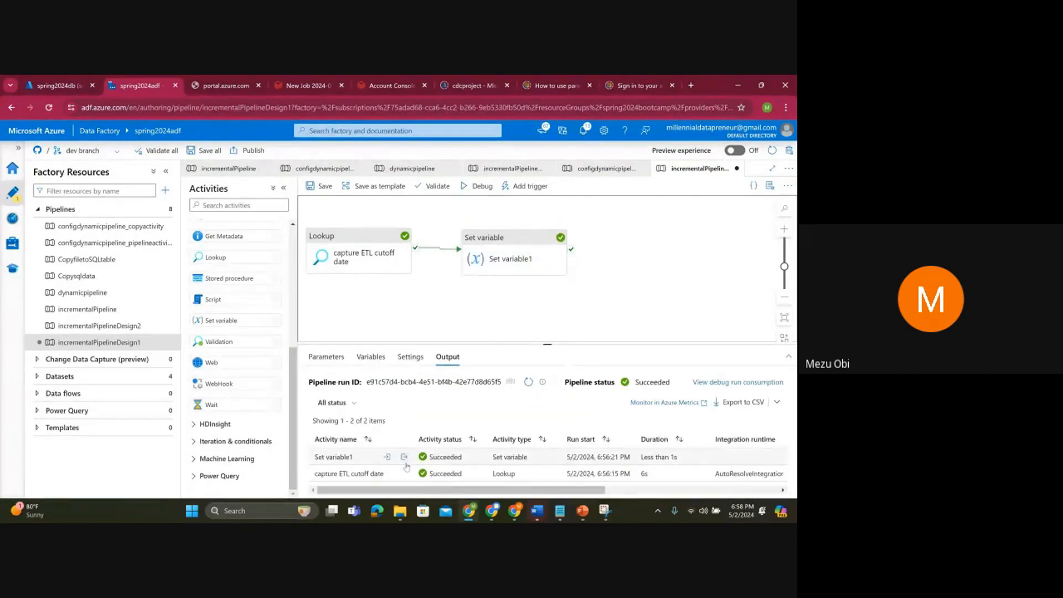
pyautogui.click(404, 457)
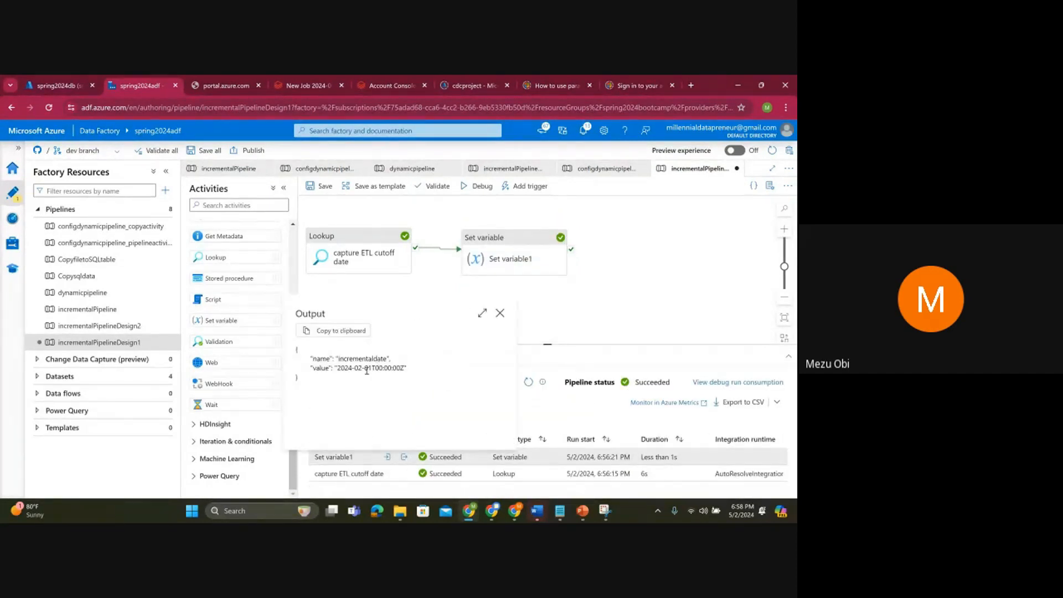
pyautogui.moveTo(373, 369); pyautogui.dragTo(406, 369)
pyautogui.click(388, 370)
pyautogui.click(500, 313)
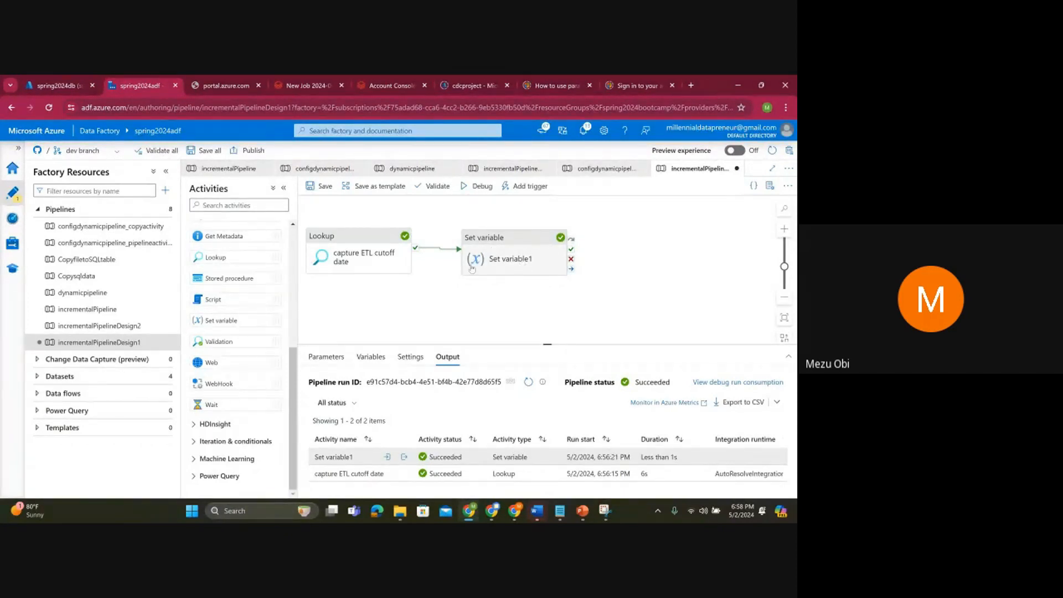
# Step: Reopen Set variable1's debug output and distinguish the date portion of the value from its trailing time portion
pyautogui.click(405, 457)
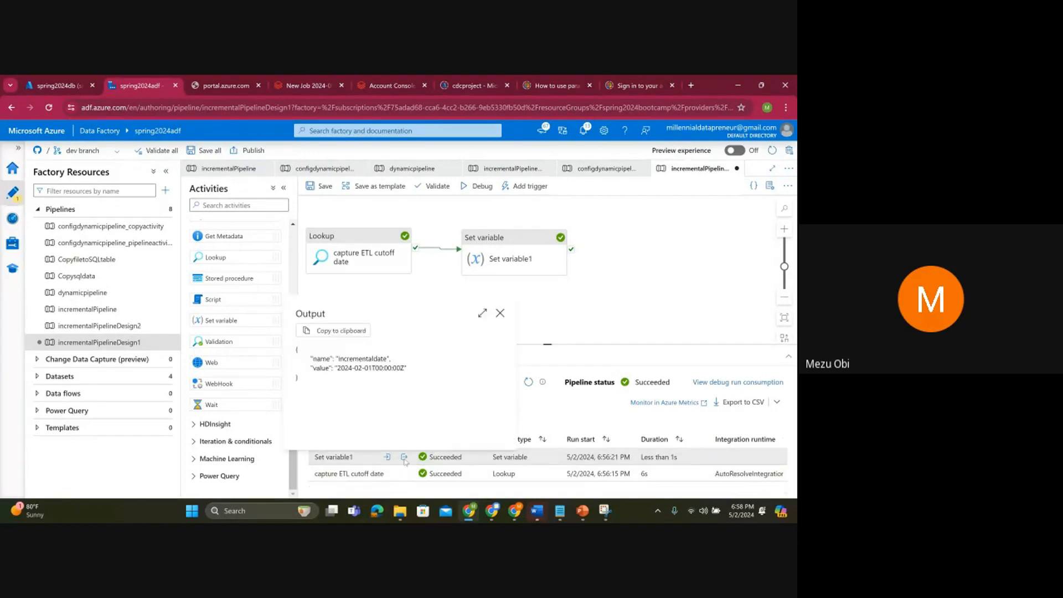
pyautogui.moveTo(337, 368); pyautogui.dragTo(370, 368)
pyautogui.click(383, 375)
pyautogui.moveTo(371, 367); pyautogui.dragTo(337, 368)
pyautogui.click(372, 368)
pyautogui.moveTo(337, 369); pyautogui.dragTo(373, 368)
pyautogui.moveTo(374, 369); pyautogui.dragTo(408, 368)
pyautogui.moveTo(372, 368); pyautogui.dragTo(407, 369)
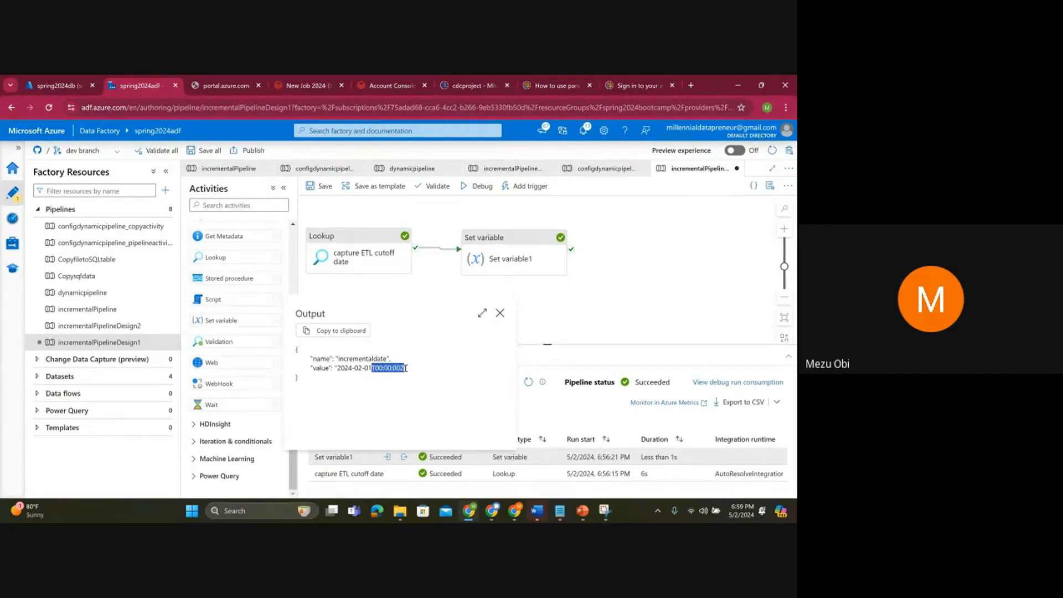
pyautogui.click(500, 315)
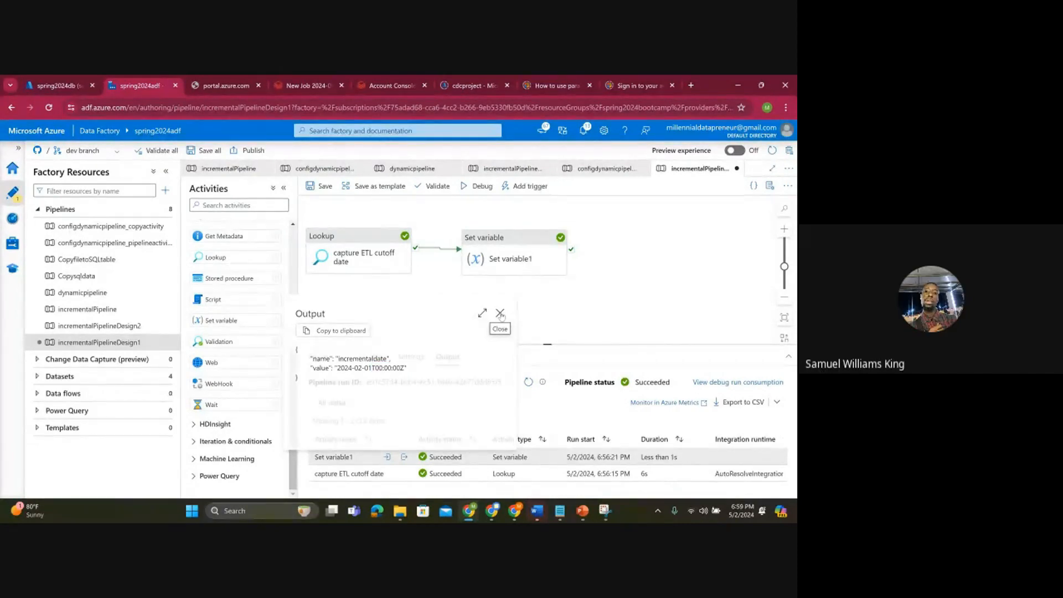
pyautogui.click(500, 315)
# Step: Browse the String Functions available for Set variable1's value expression to find one that extracts part of a string
pyautogui.click(492, 270)
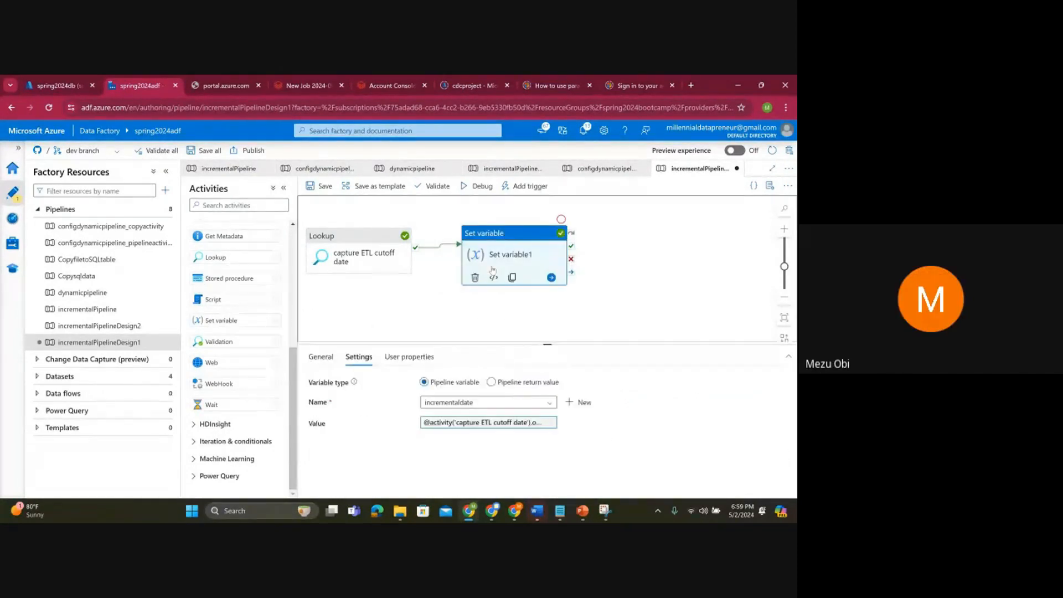
pyautogui.click(447, 423)
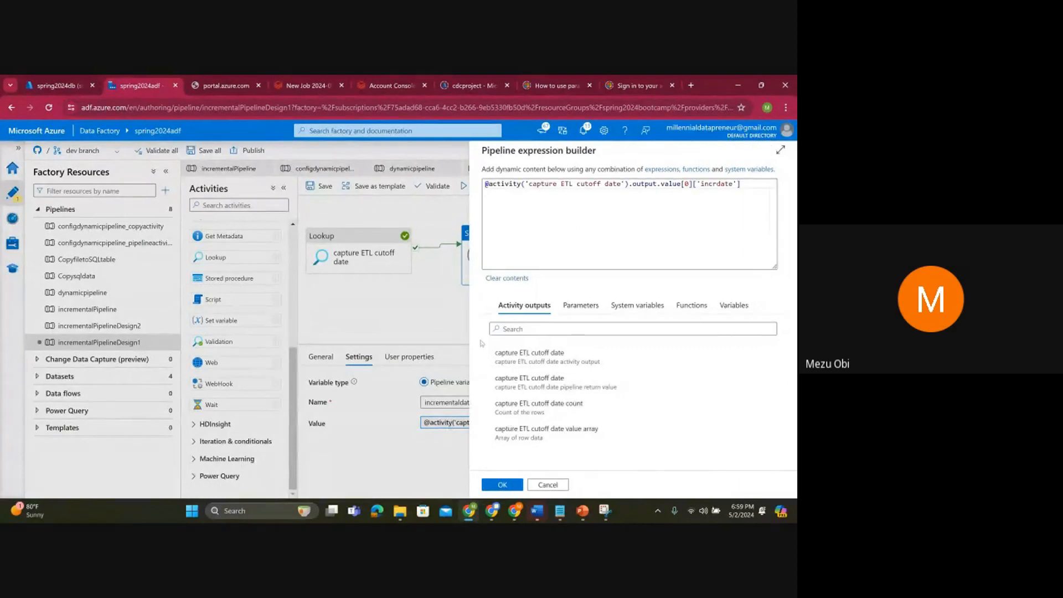
pyautogui.click(637, 306)
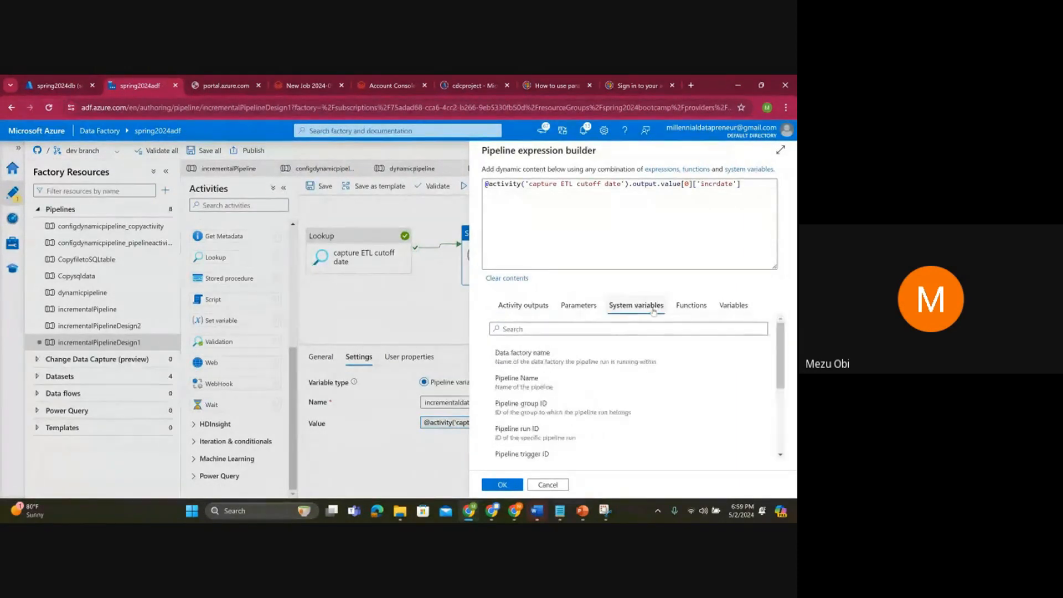
pyautogui.click(691, 306)
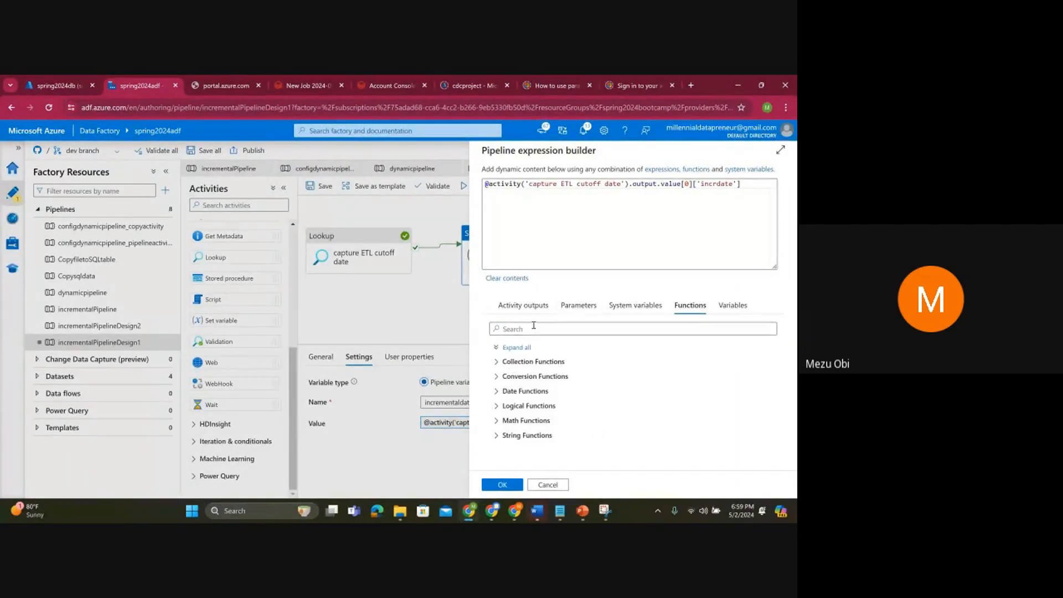
pyautogui.click(520, 439)
pyautogui.scroll(-5, 523, 387)
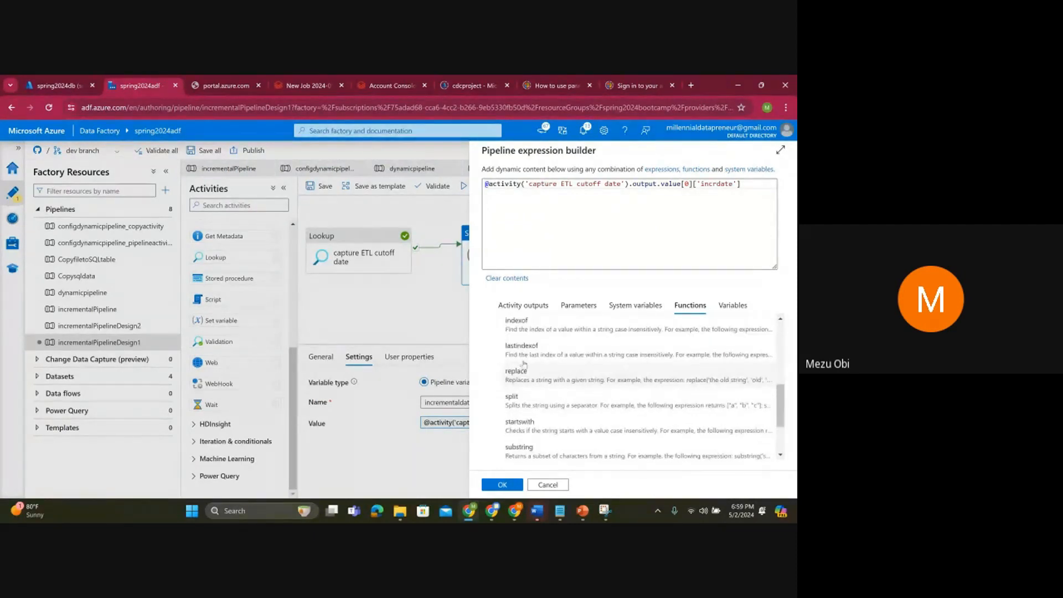
pyautogui.scroll(3, 524, 364)
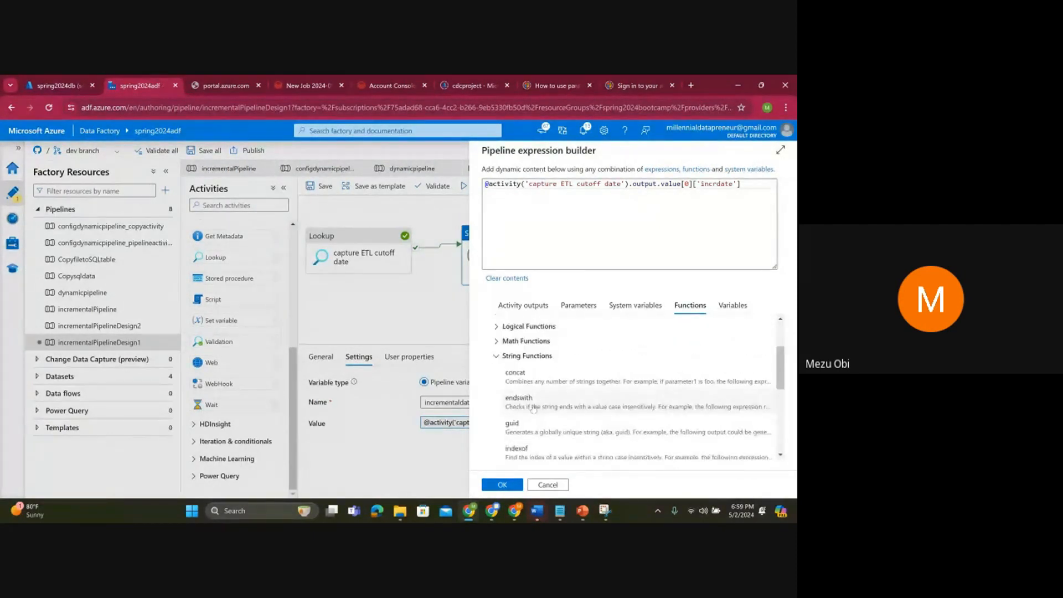
pyautogui.scroll(2, 526, 398)
pyautogui.scroll(-3, 515, 393)
pyautogui.scroll(2, 510, 388)
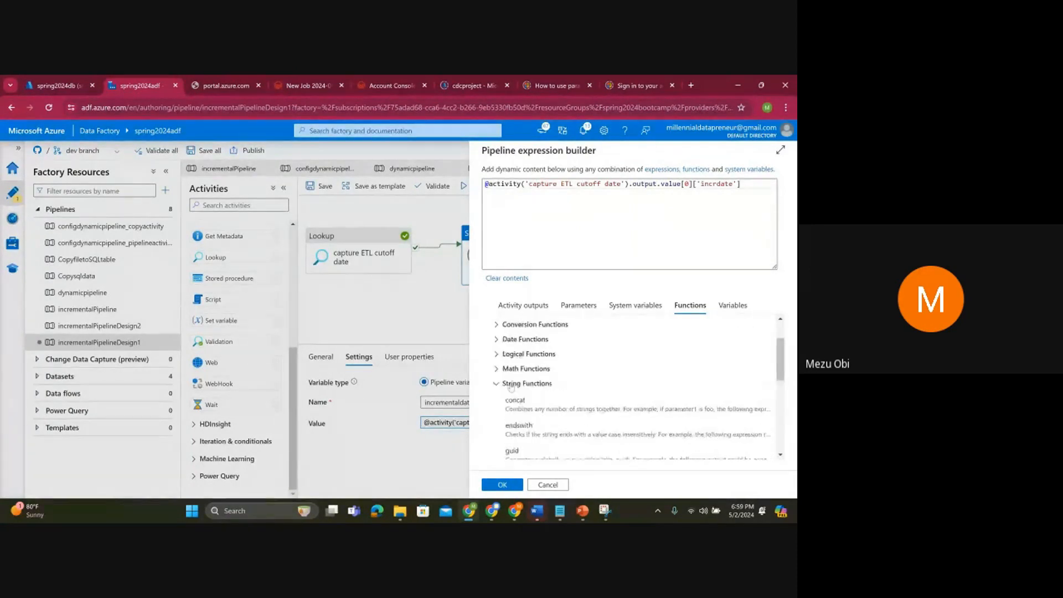
pyautogui.scroll(-4, 532, 404)
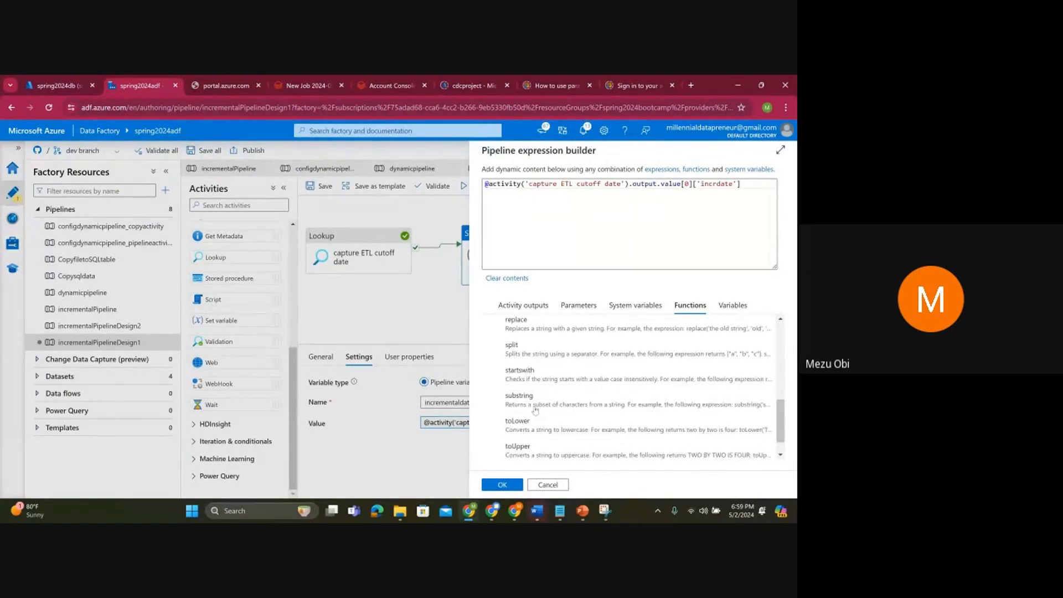
pyautogui.scroll(-1, 535, 410)
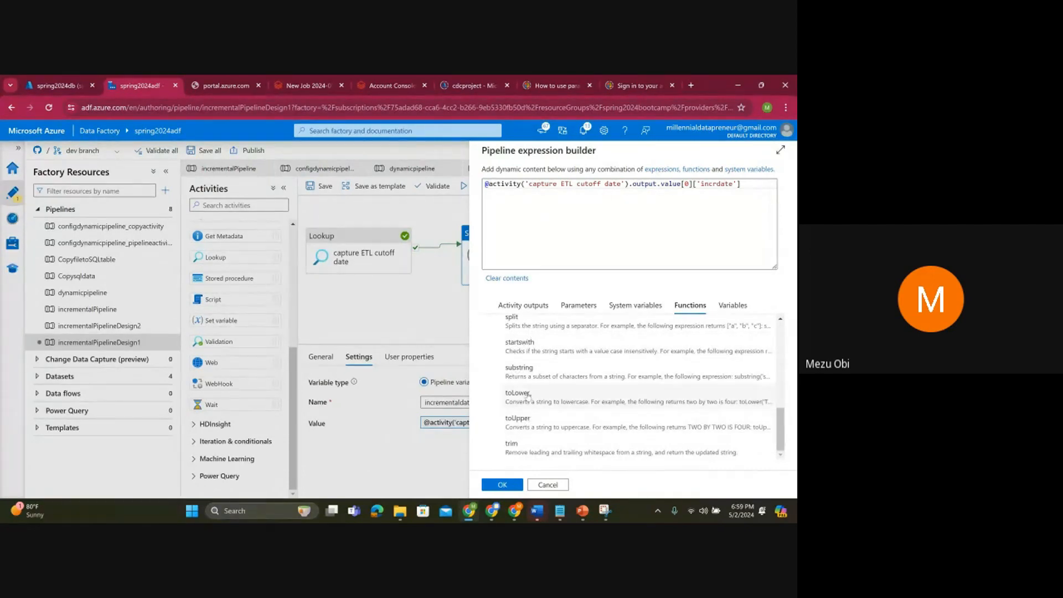
pyautogui.scroll(1, 530, 416)
pyautogui.scroll(1, 529, 396)
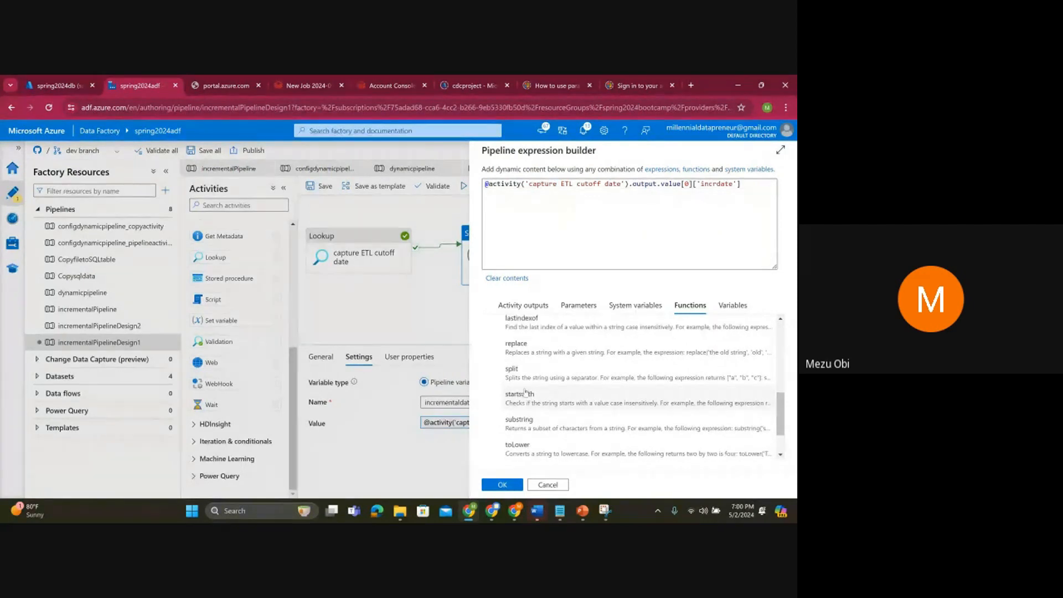
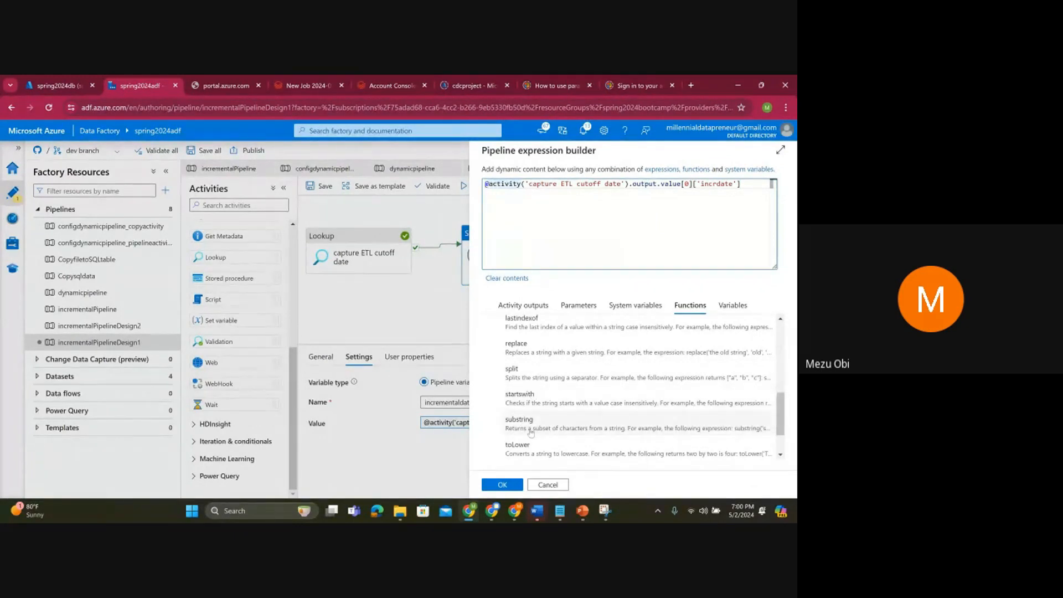
# Step: Insert the substring function on a new line below Set variable1's incrdate expression and prefix it with @
pyautogui.click(741, 184)
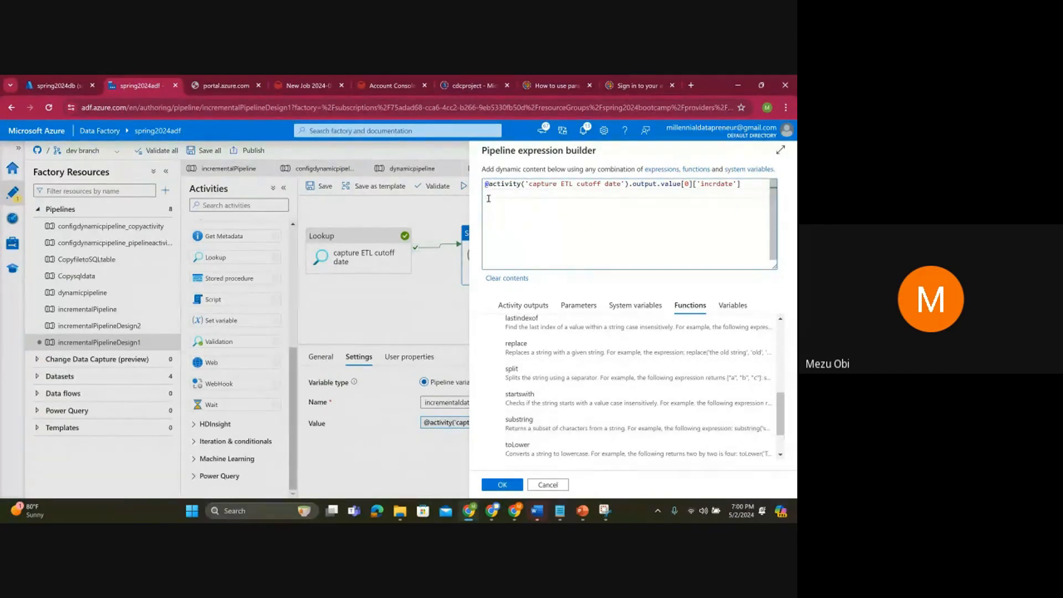
pyautogui.click(520, 421)
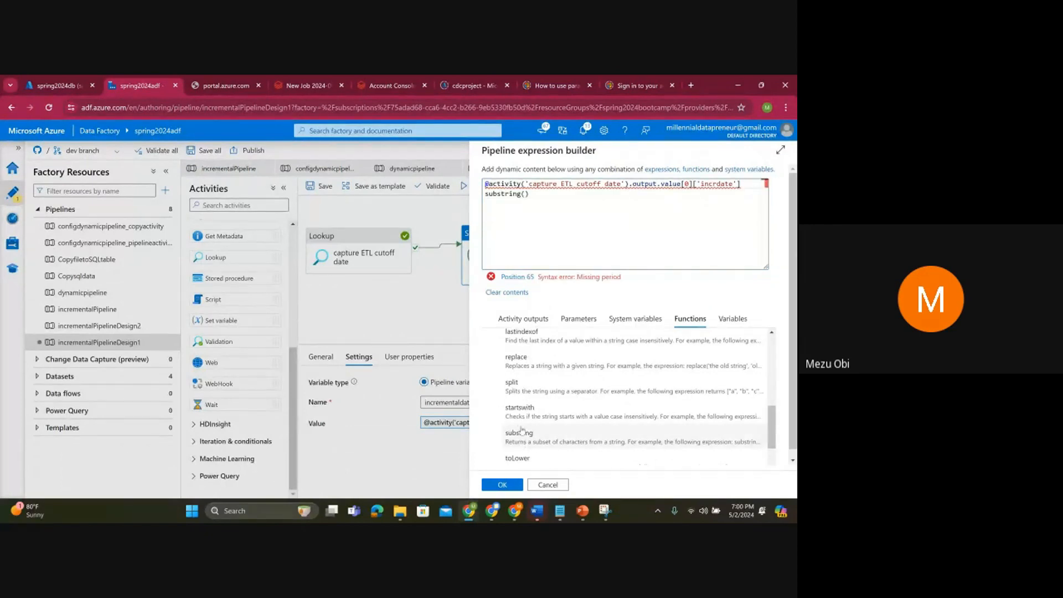
pyautogui.click(517, 193)
pyautogui.moveTo(548, 277); pyautogui.dragTo(621, 276)
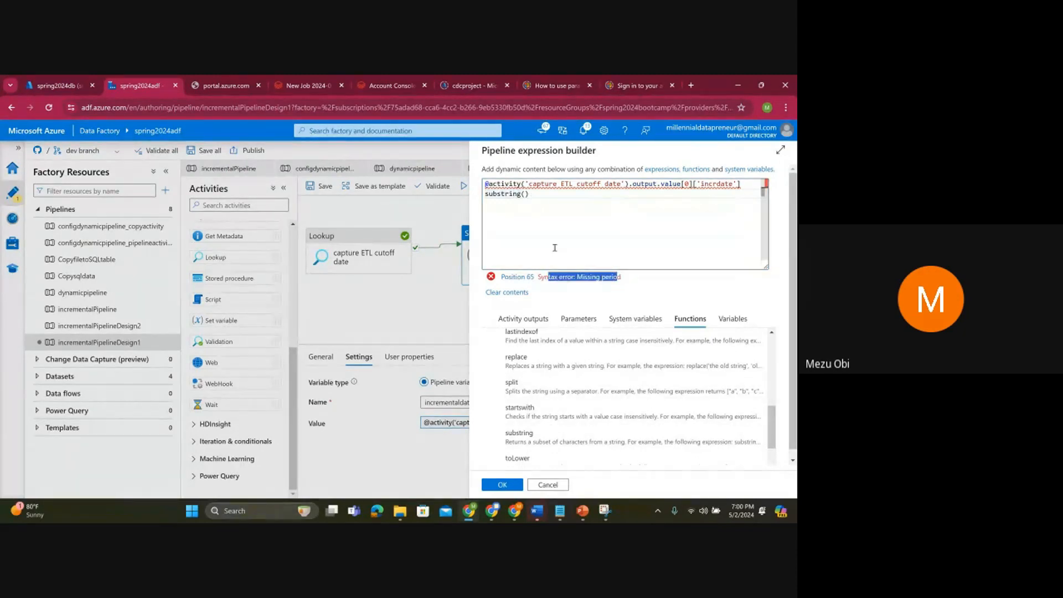
pyautogui.click(524, 194)
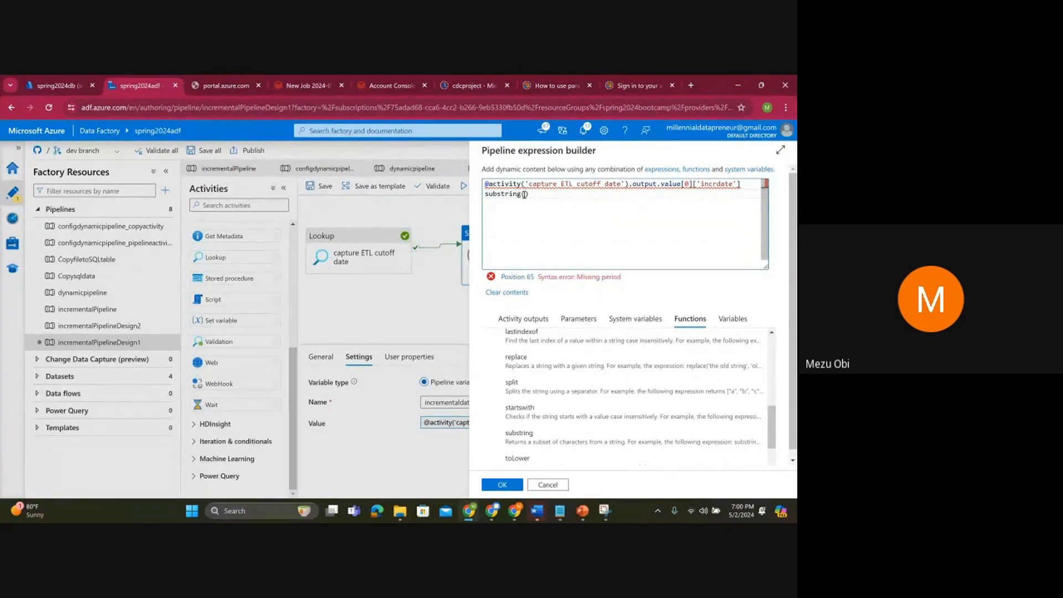
pyautogui.click(485, 193)
pyautogui.write('@')
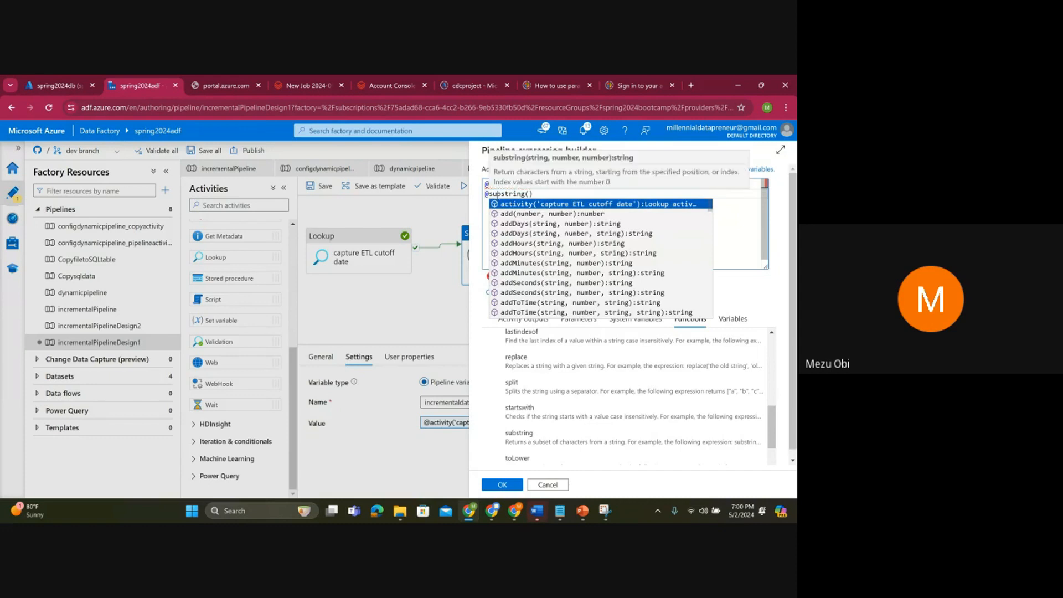
pyautogui.click(490, 195)
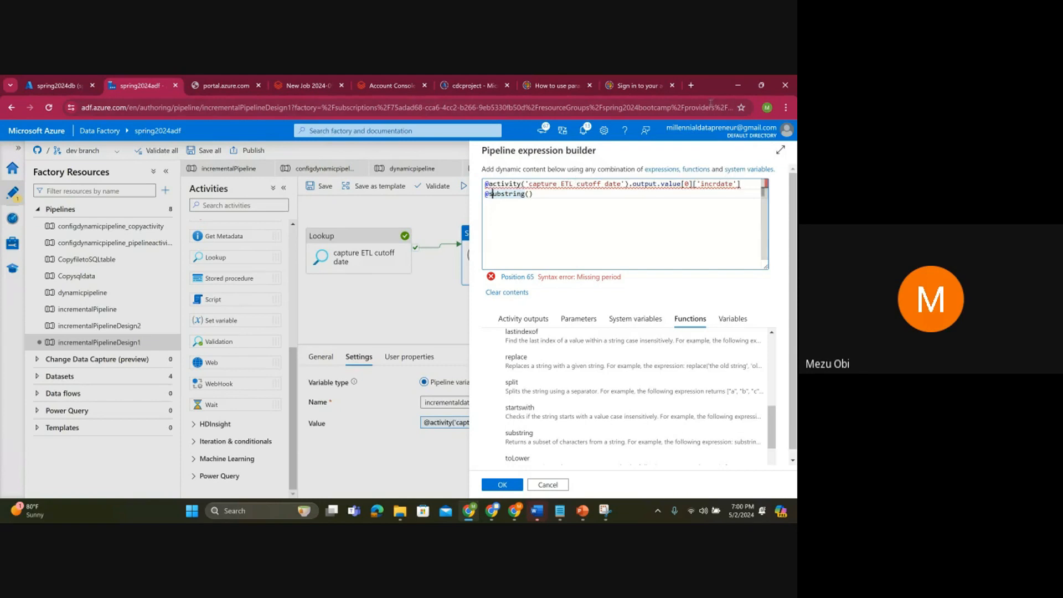
# Step: Search Google for "adf substring" in a new browser tab
pyautogui.click(691, 85)
pyautogui.write('ad')
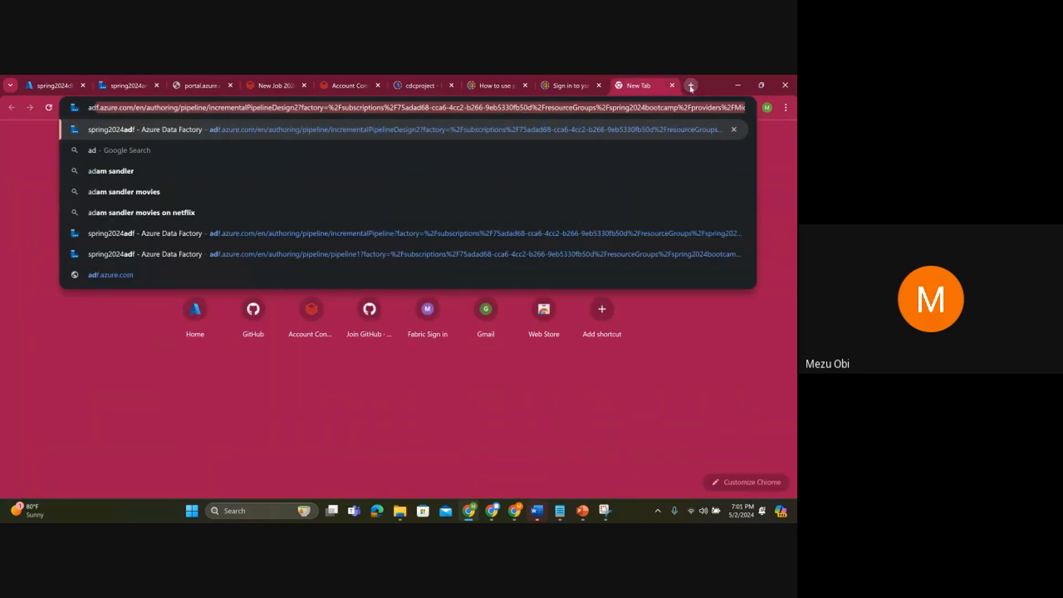
pyautogui.write('f s')
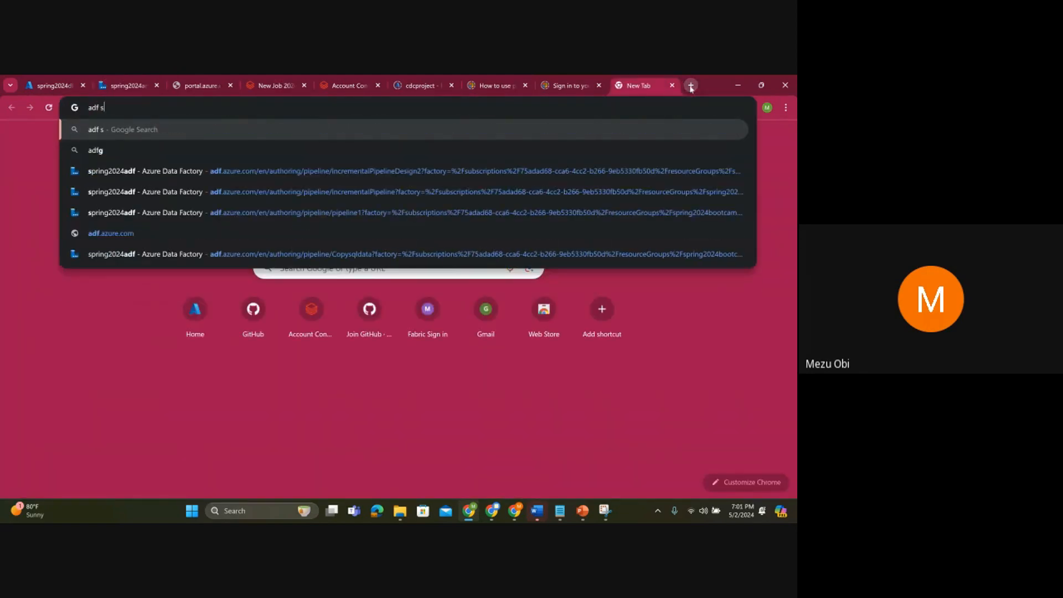
pyautogui.write('ubstring')
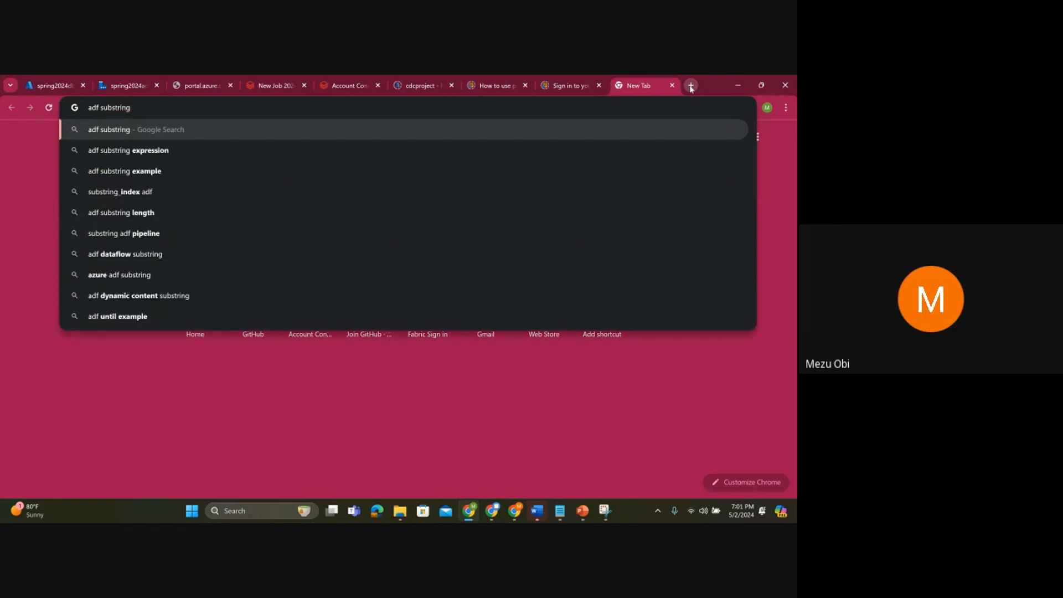
pyautogui.press('Return')
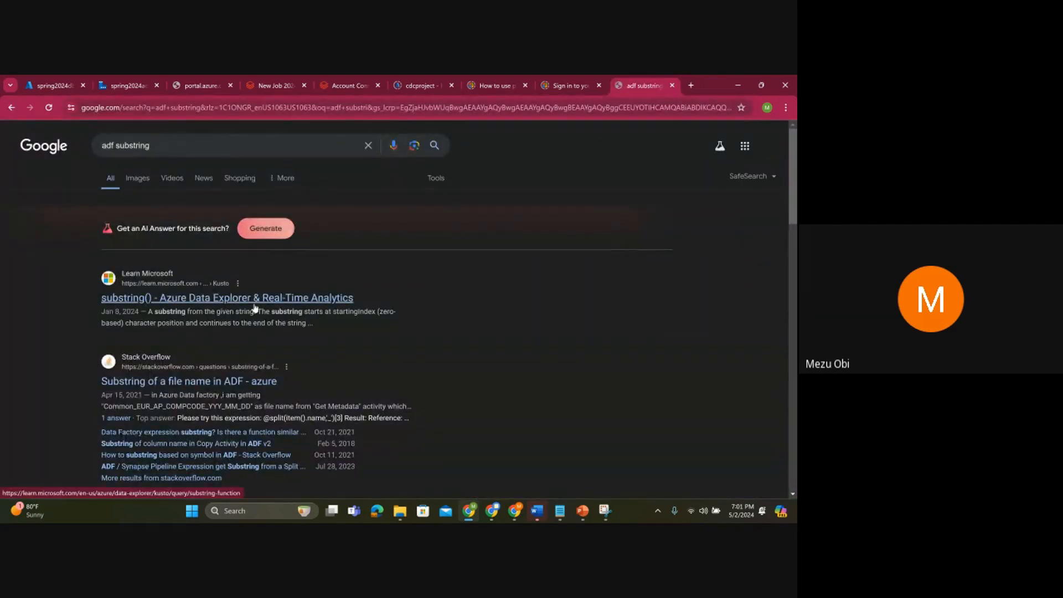
# Step: Open the Microsoft Learn article on substring() from the search results and examine its syntax examples with start index and length
pyautogui.click(231, 302)
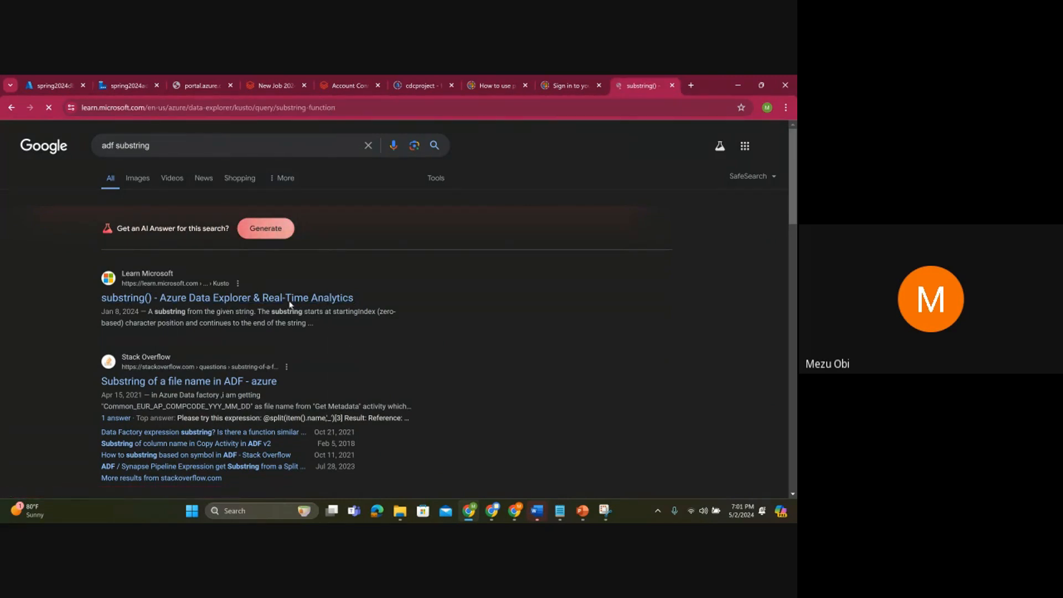
pyautogui.scroll(-10, 319, 299)
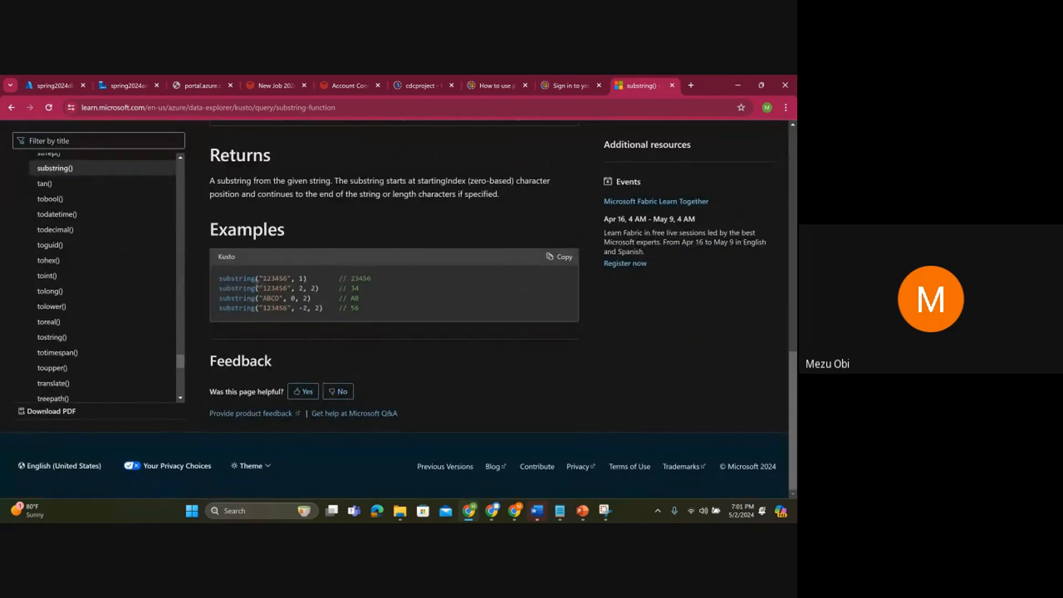
pyautogui.moveTo(256, 287); pyautogui.dragTo(311, 300)
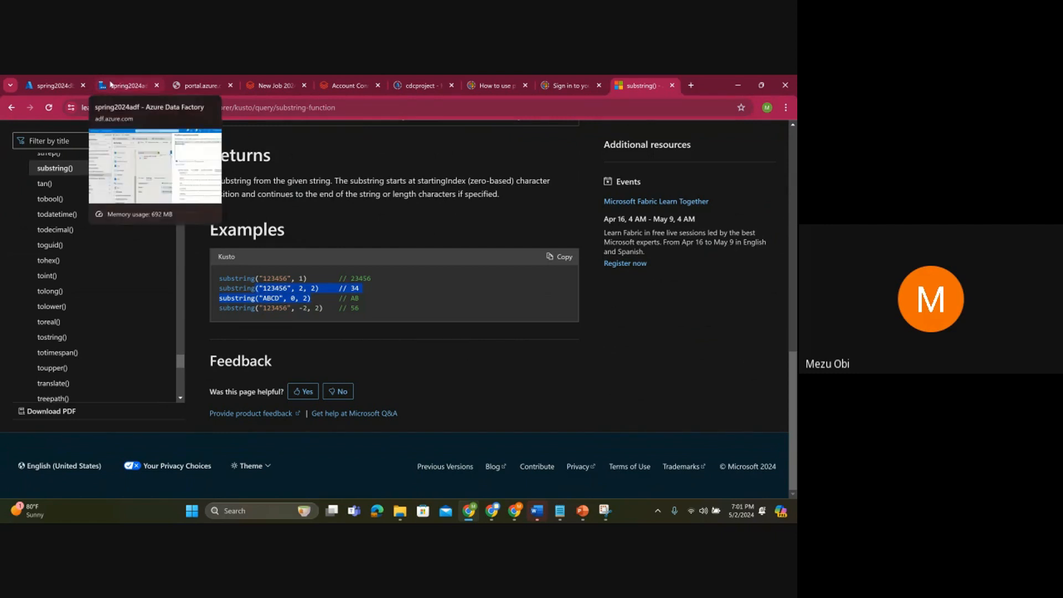
# Step: Back in Azure Data Factory, fill the substring function with activity('capture ETL cutoff date').output.value[0]['incrdate'], start index 0 and length 10
pyautogui.click(111, 84)
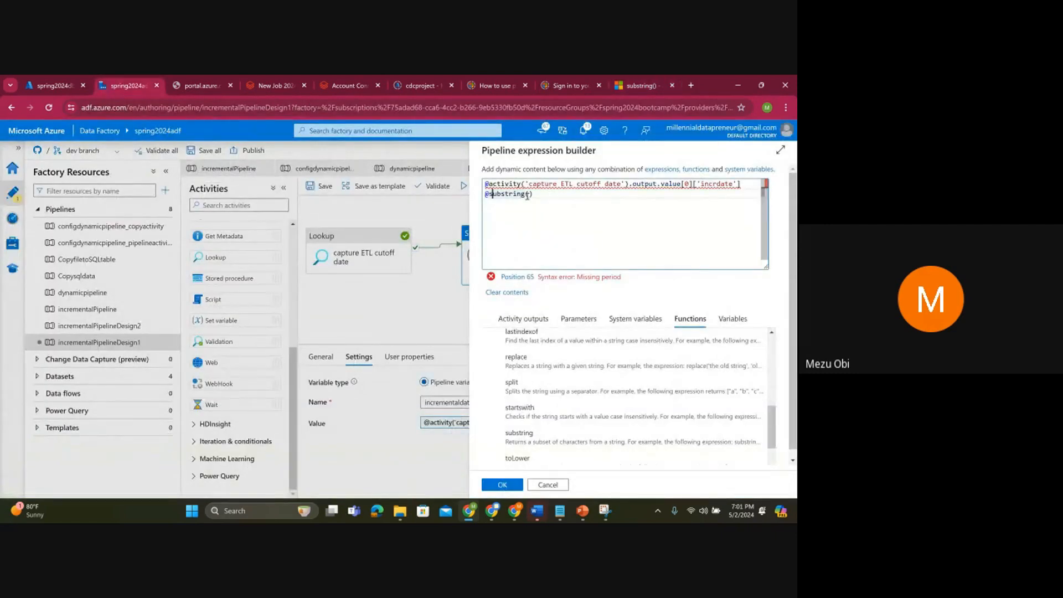
pyautogui.moveTo(511, 196)
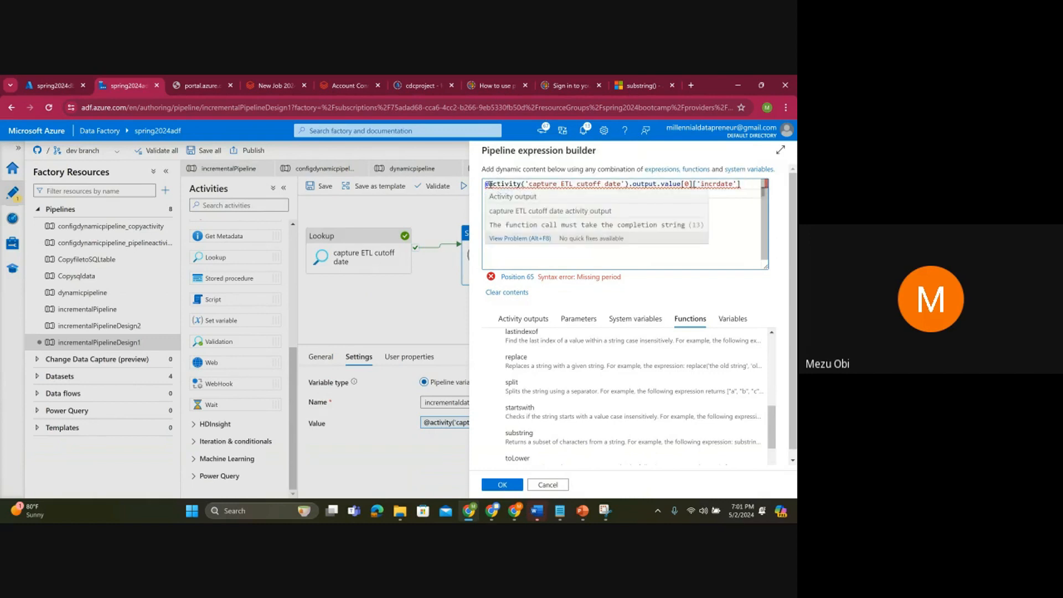
pyautogui.moveTo(490, 184); pyautogui.dragTo(747, 185)
pyautogui.hotkey('ctrl', 'c')
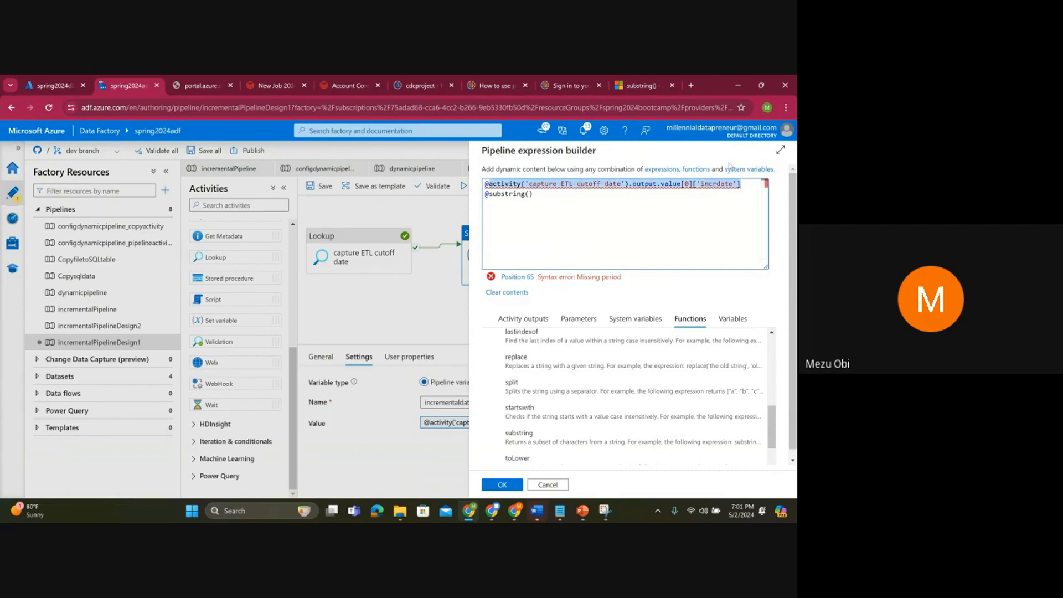
pyautogui.click(530, 193)
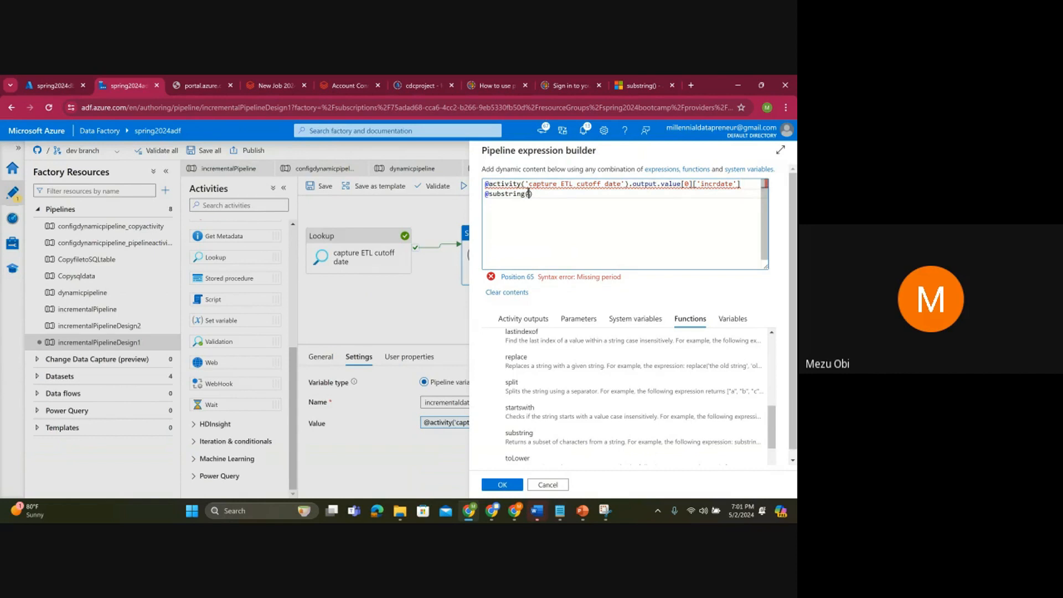
pyautogui.hotkey('ctrl', 'v')
pyautogui.write(',')
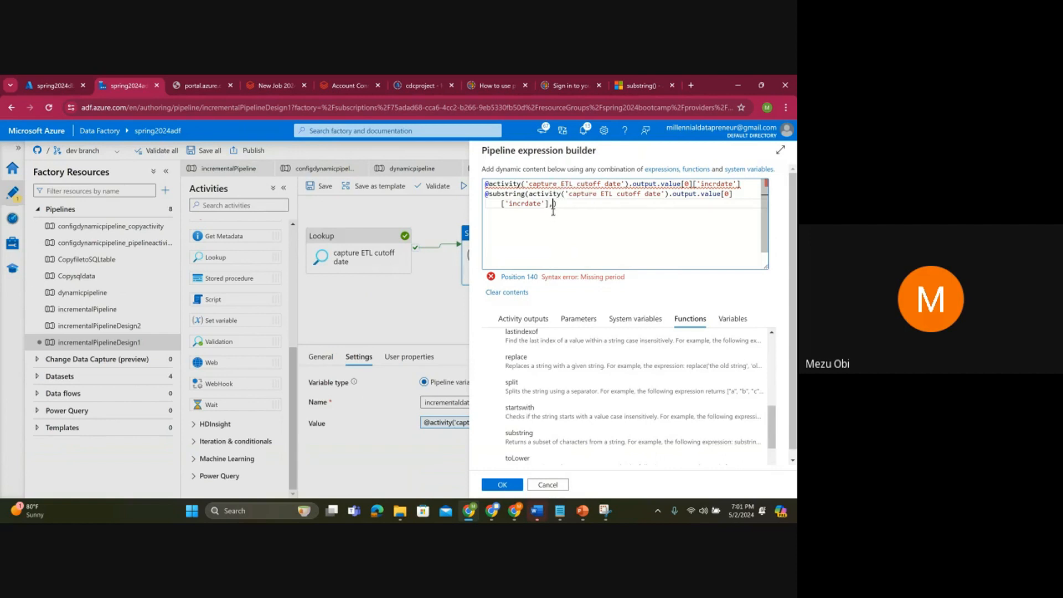
pyautogui.write(' 0,10')
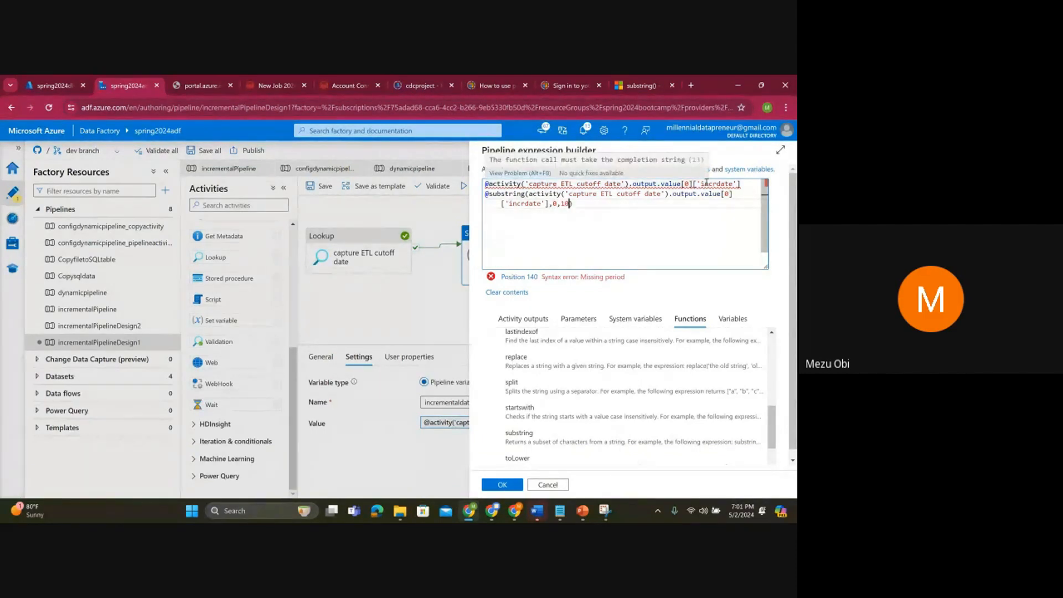
pyautogui.moveTo(758, 184); pyautogui.dragTo(482, 184)
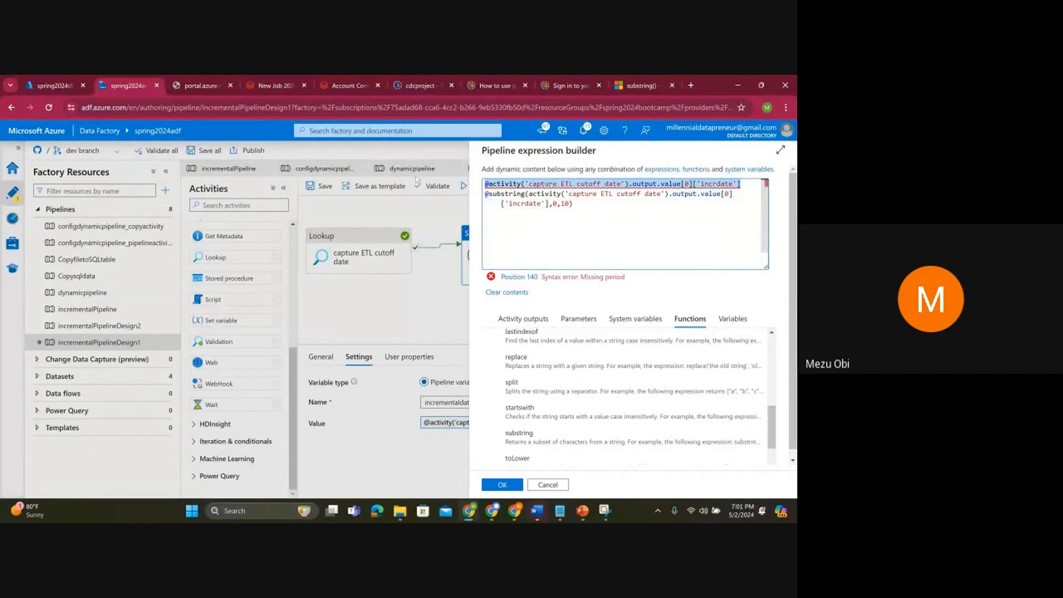
pyautogui.press('BackSpace')
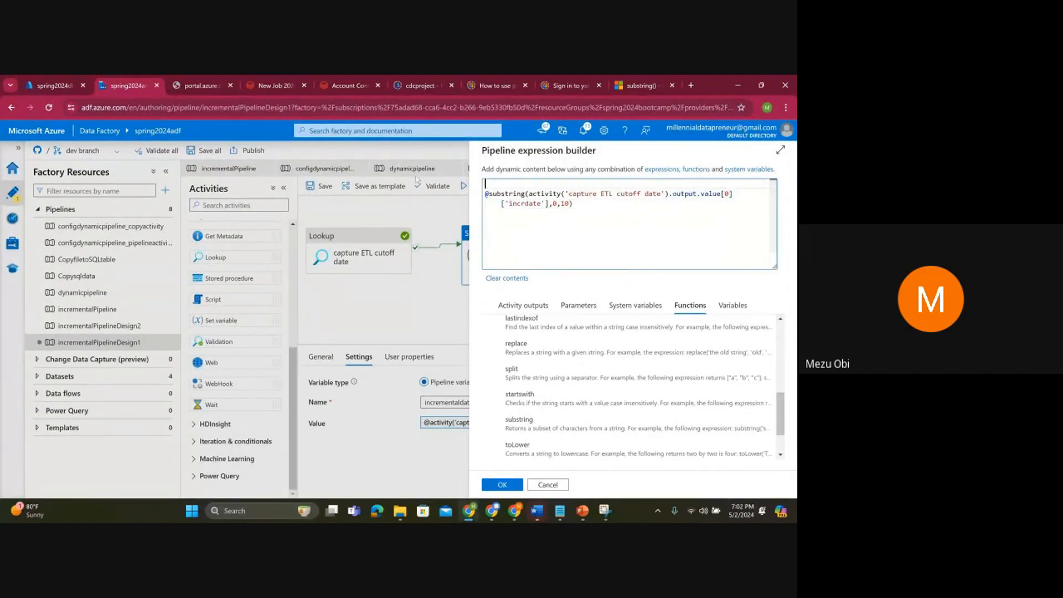
pyautogui.press('Delete')
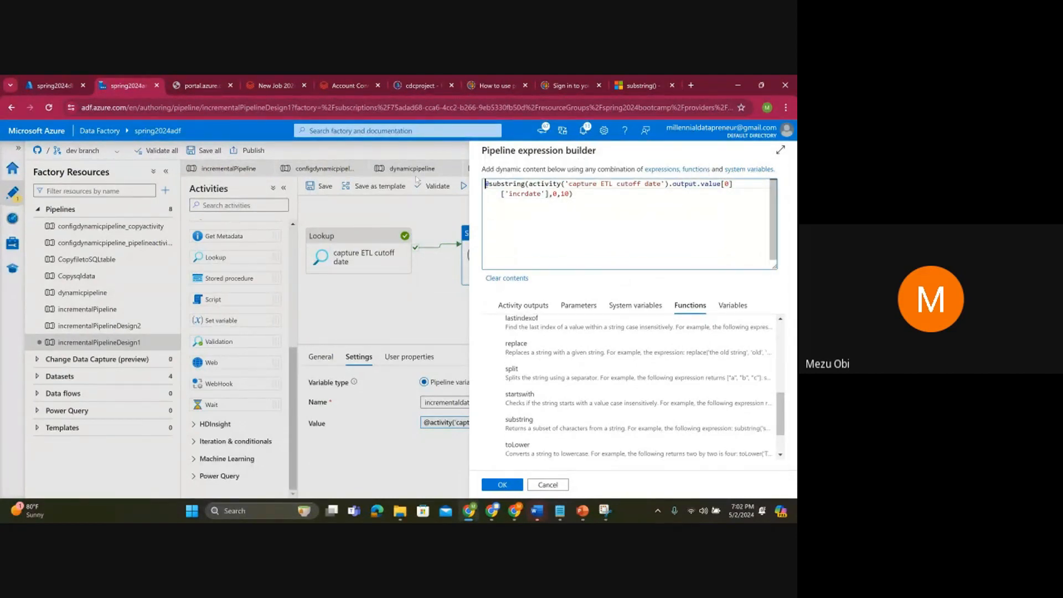
pyautogui.click(503, 486)
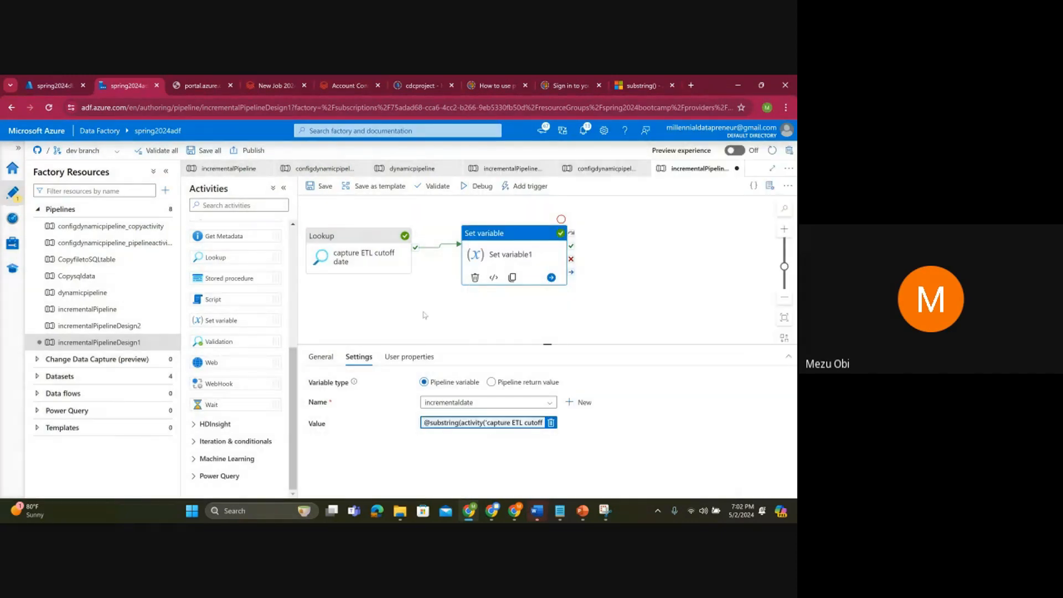
# Step: Run the pipeline in debug mode and refresh the run status until both activities have finished
pyautogui.click(462, 209)
pyautogui.click(478, 187)
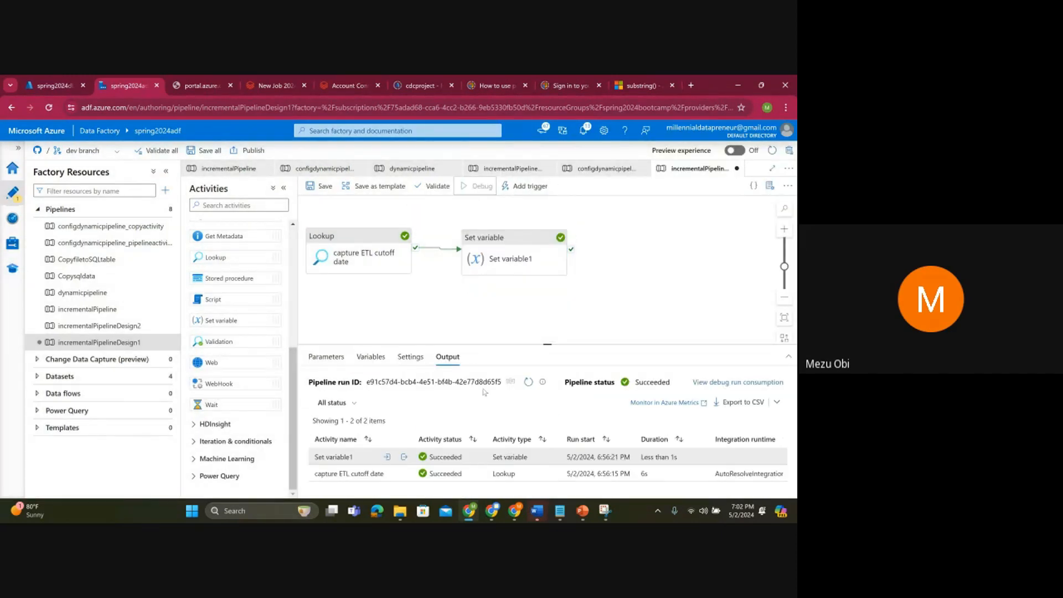
pyautogui.click(526, 381)
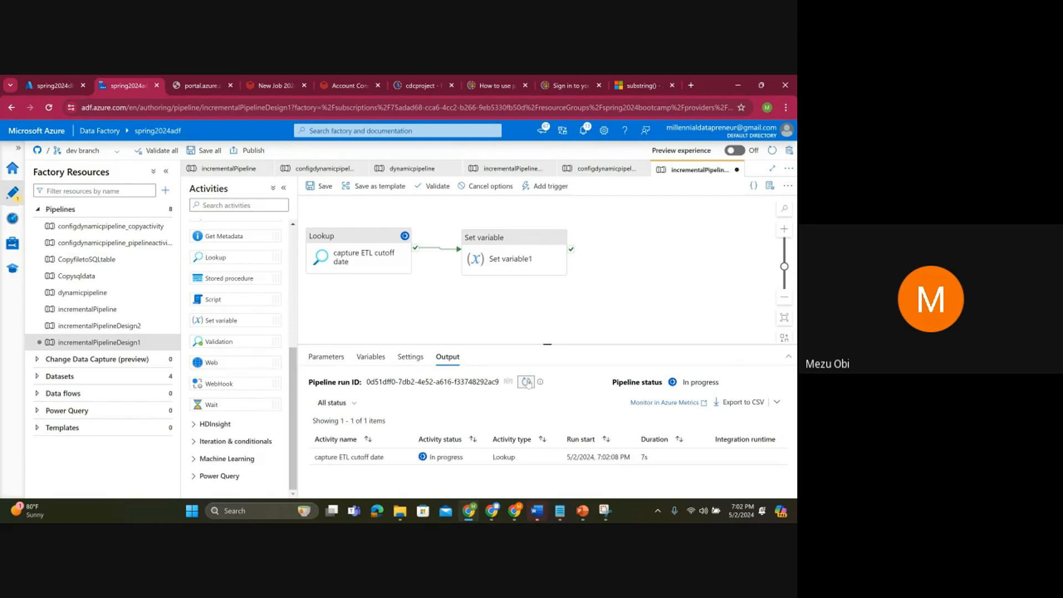
pyautogui.click(527, 382)
pyautogui.click(527, 381)
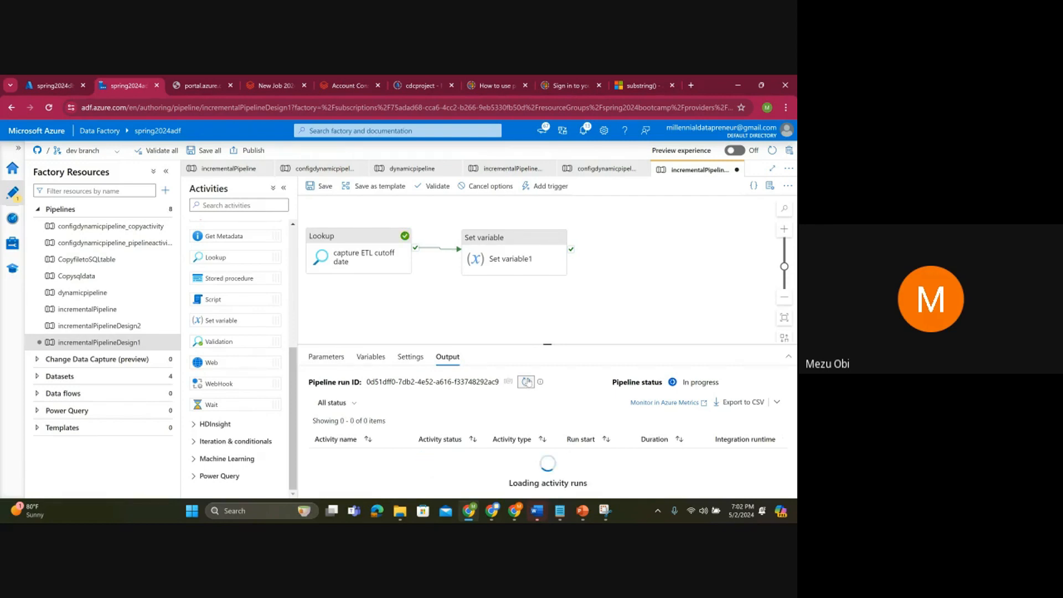
pyautogui.click(527, 382)
pyautogui.click(525, 382)
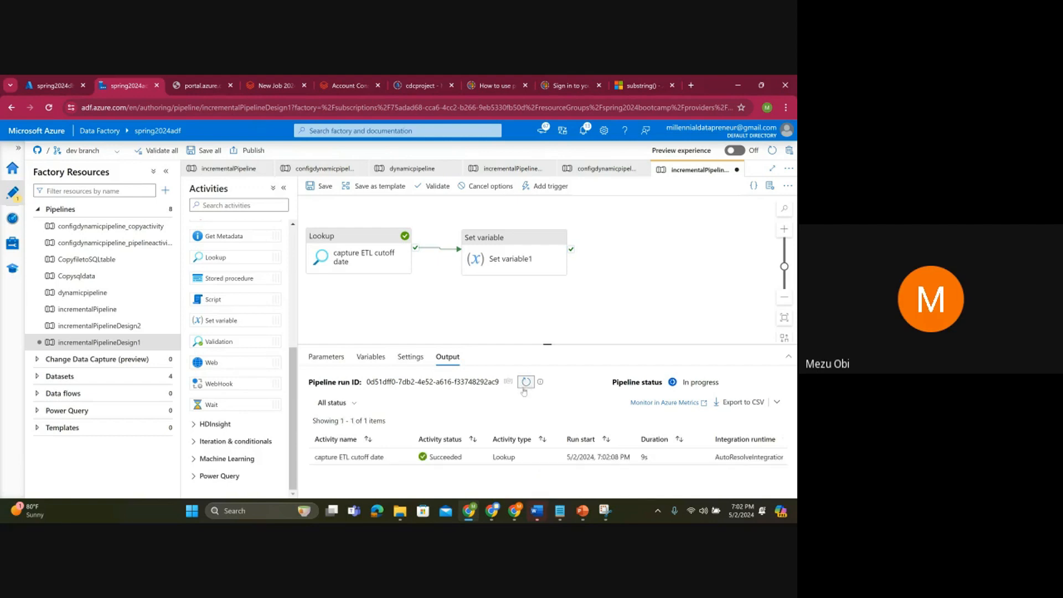
pyautogui.click(525, 382)
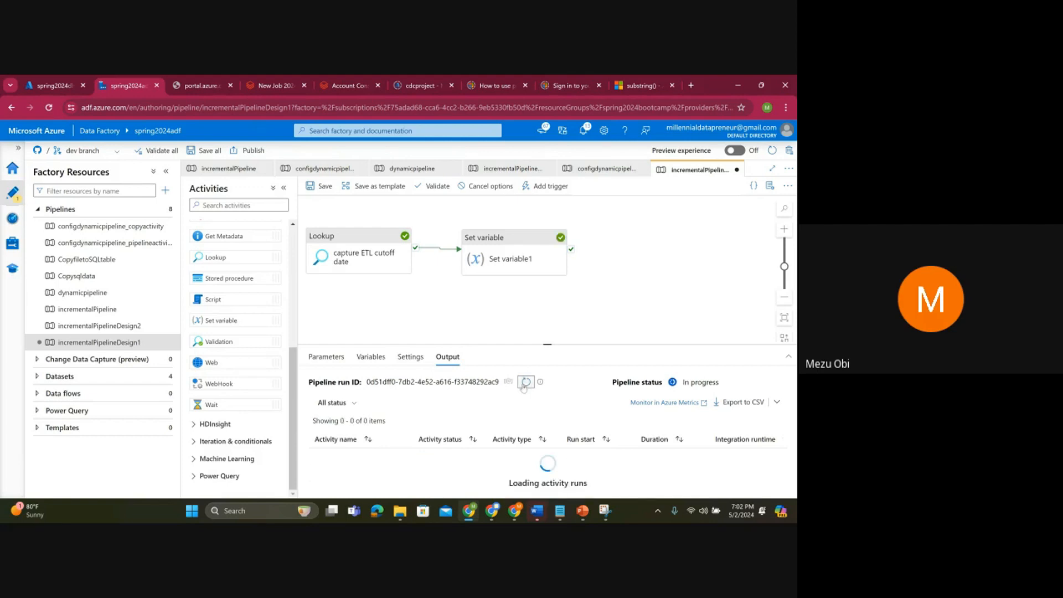
# Step: Inspect the incrementaldate value in the output of the Set variable1 activity run
pyautogui.click(404, 456)
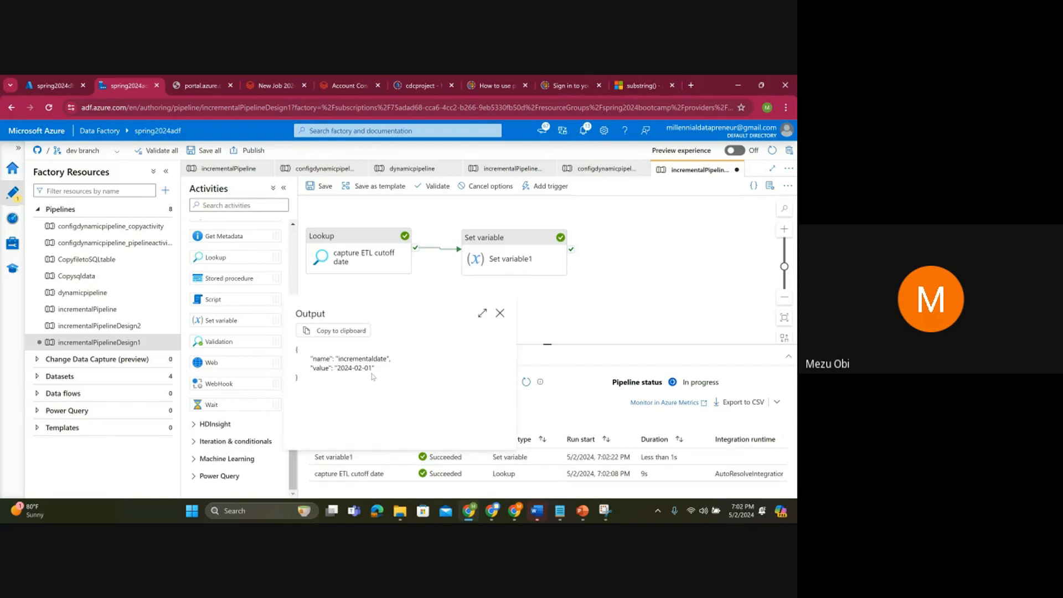
pyautogui.moveTo(373, 367); pyautogui.dragTo(337, 368)
pyautogui.click(501, 315)
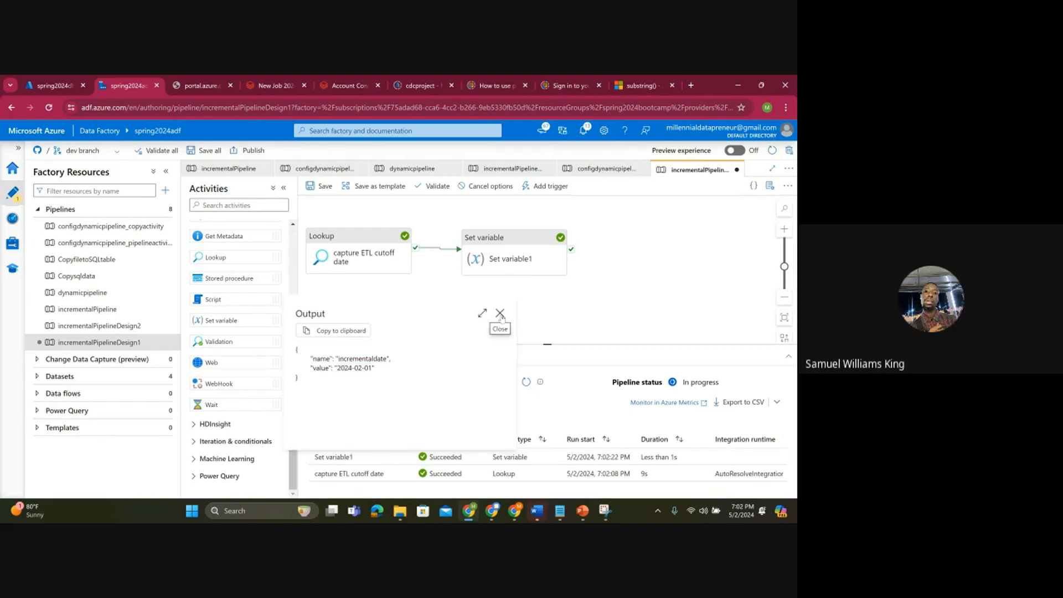
# Step: Review the value expression of Set variable1 and the query settings of the capture ETL cutoff date lookup
pyautogui.click(501, 256)
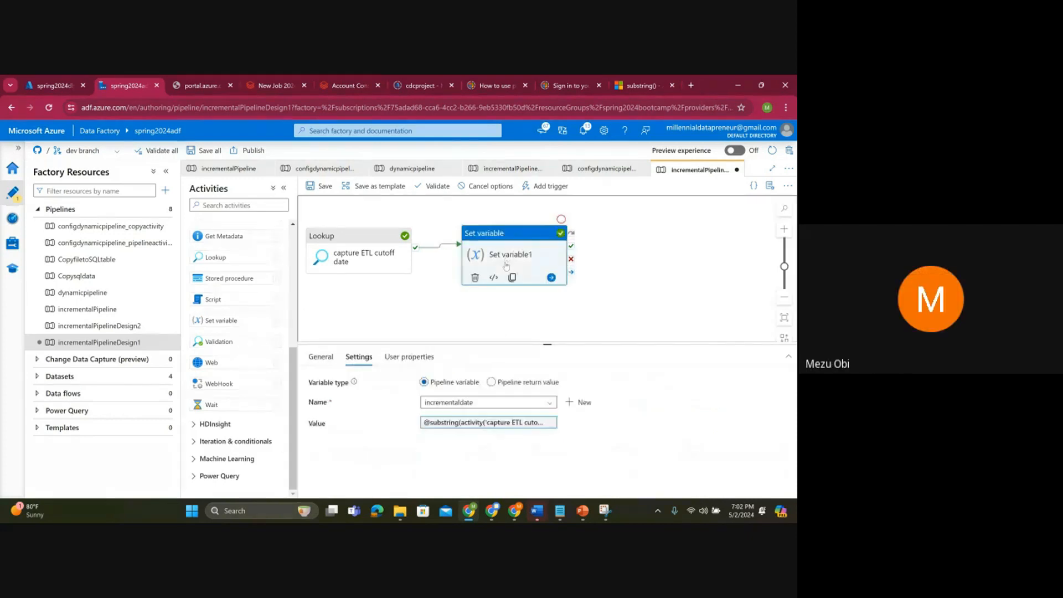
pyautogui.click(477, 426)
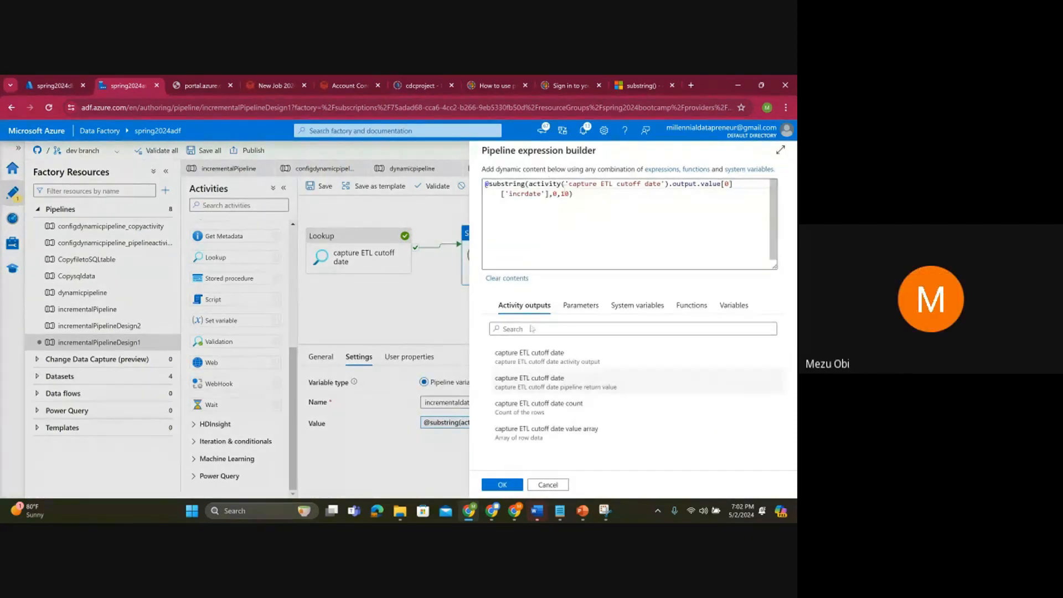
pyautogui.click(548, 485)
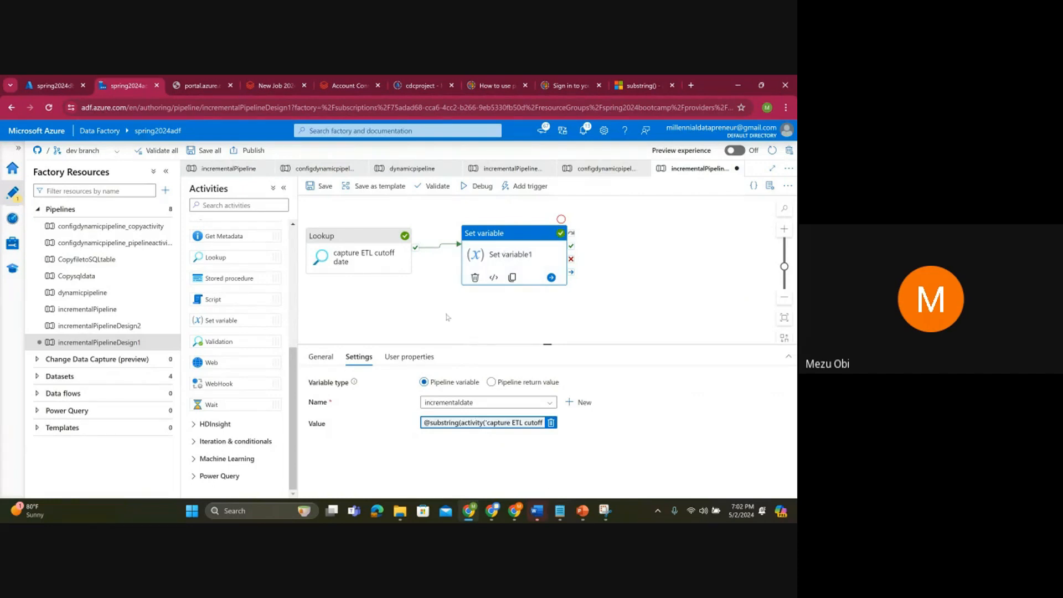
pyautogui.click(429, 305)
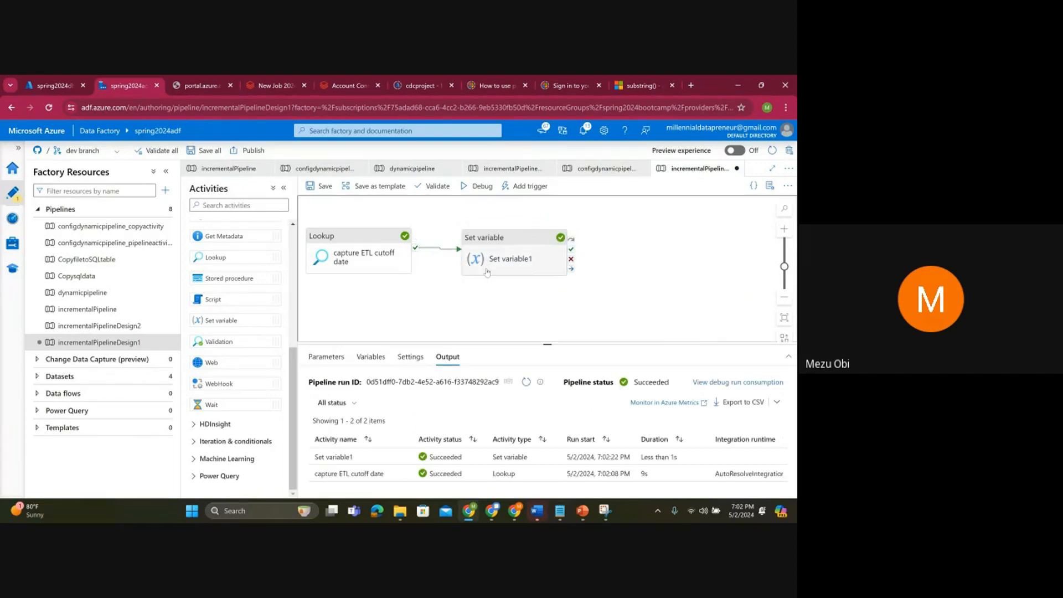
pyautogui.click(386, 264)
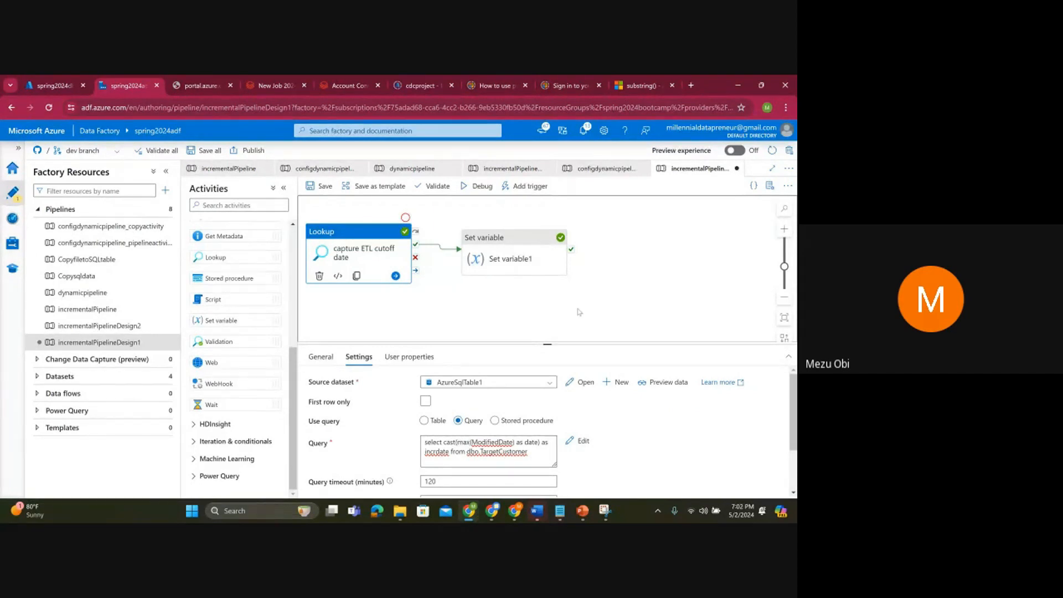
pyautogui.click(585, 261)
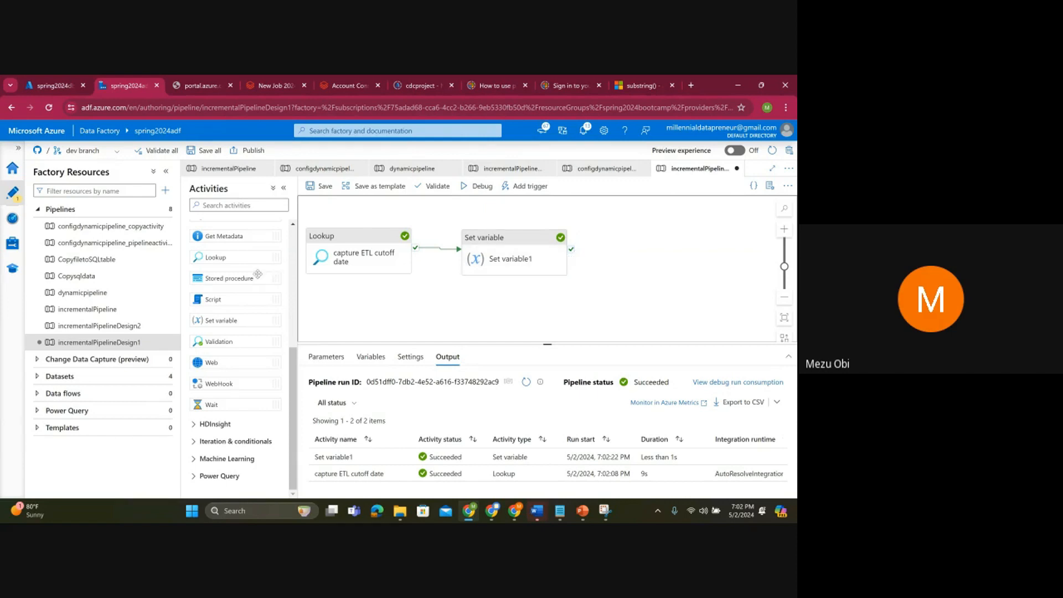
# Step: Add a Copy data activity to the pipeline and connect it to run after Set variable1 succeeds
pyautogui.scroll(4, 238, 340)
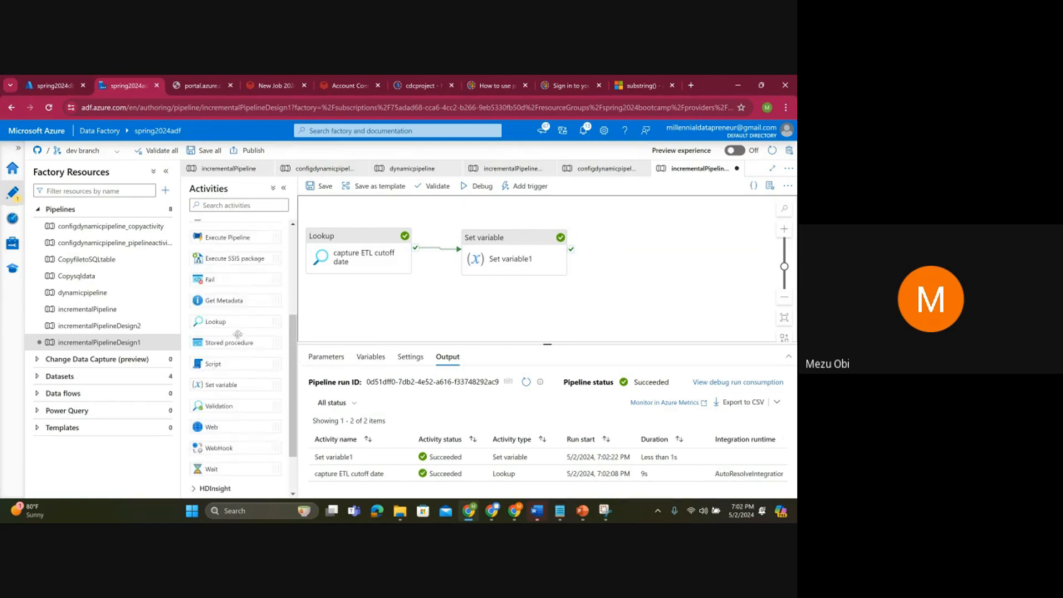
pyautogui.scroll(2, 235, 327)
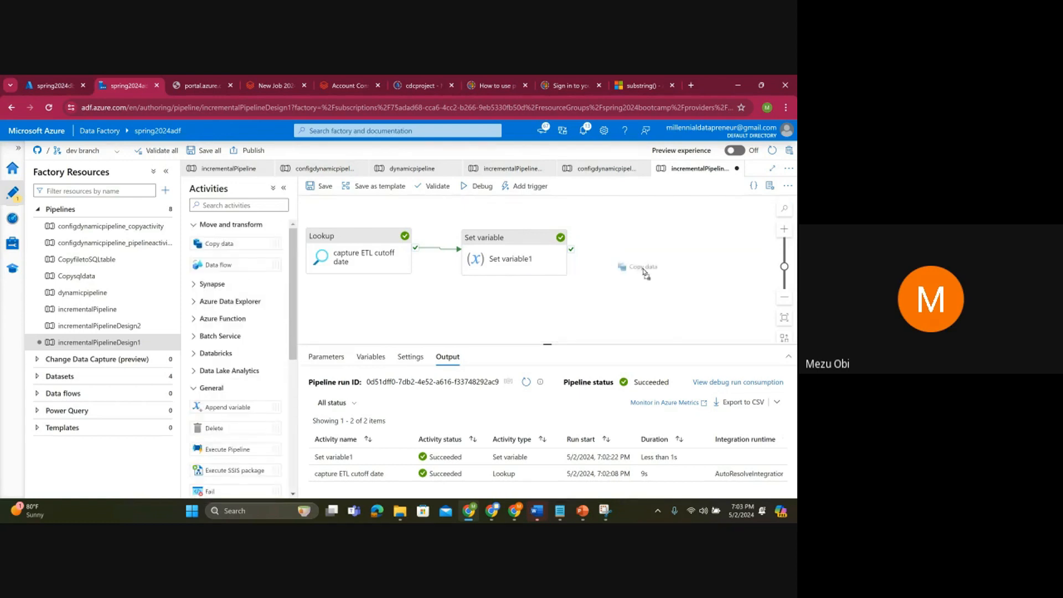
pyautogui.moveTo(587, 259); pyautogui.dragTo(609, 258)
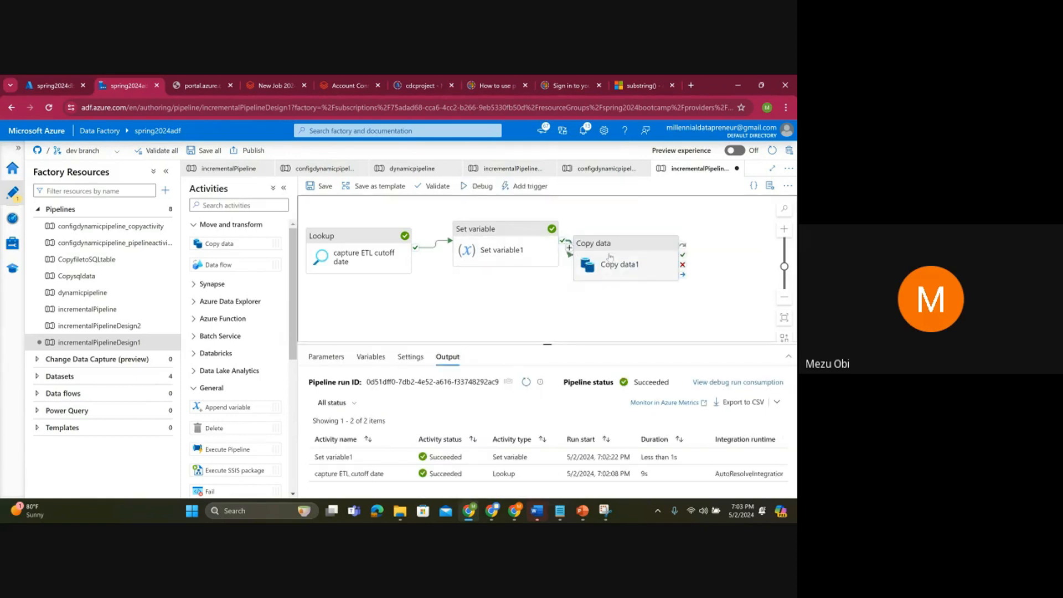
# Step: Set the Copy data activity's source dataset to AzureSqlTable1 and have it read through a query
pyautogui.click(609, 258)
pyautogui.click(357, 356)
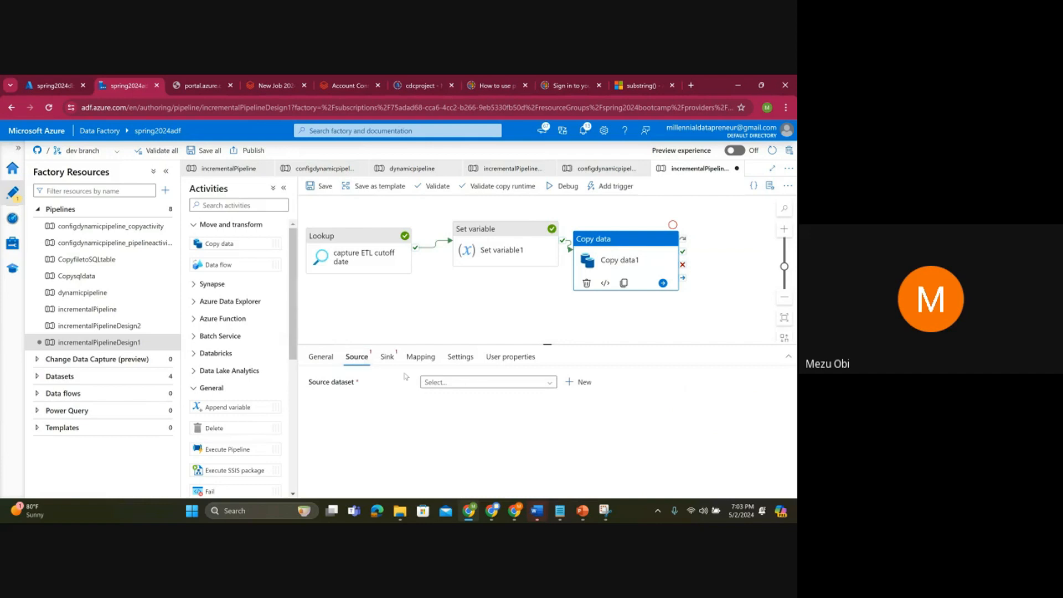
pyautogui.click(482, 382)
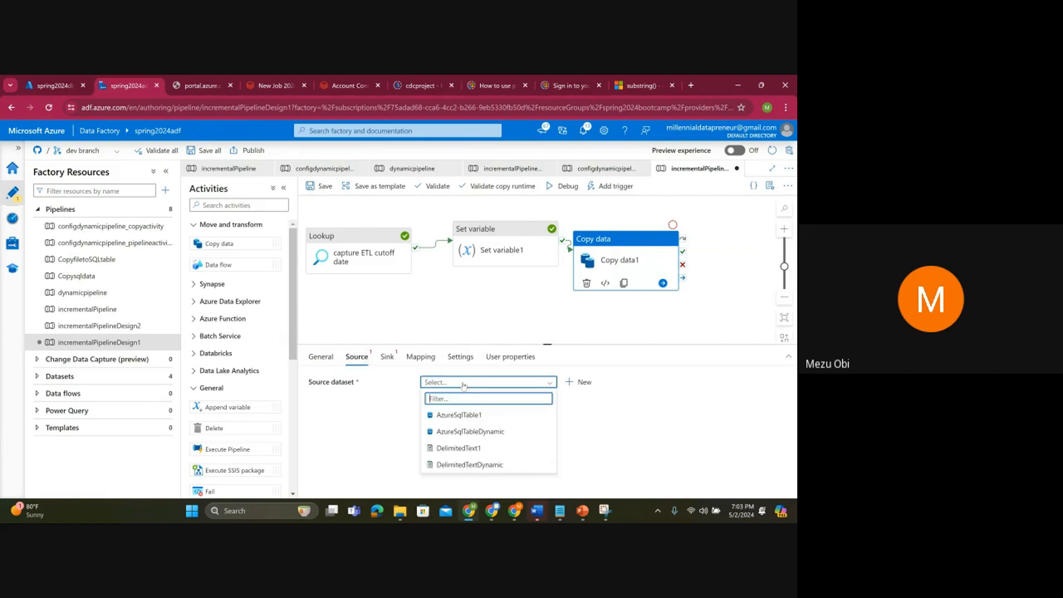
pyautogui.click(472, 431)
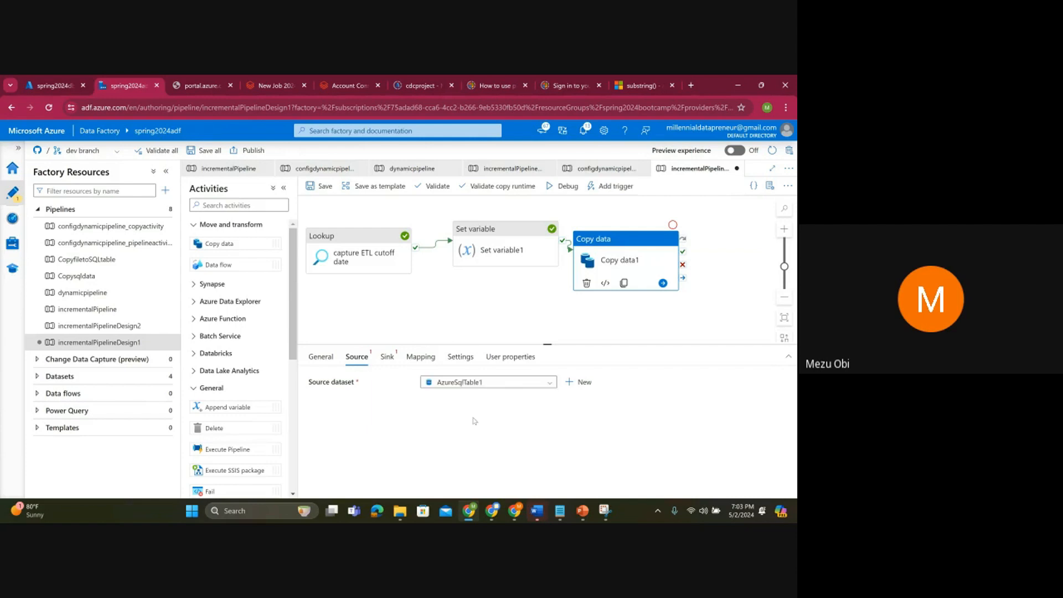
pyautogui.scroll(-2, 471, 403)
pyautogui.click(458, 377)
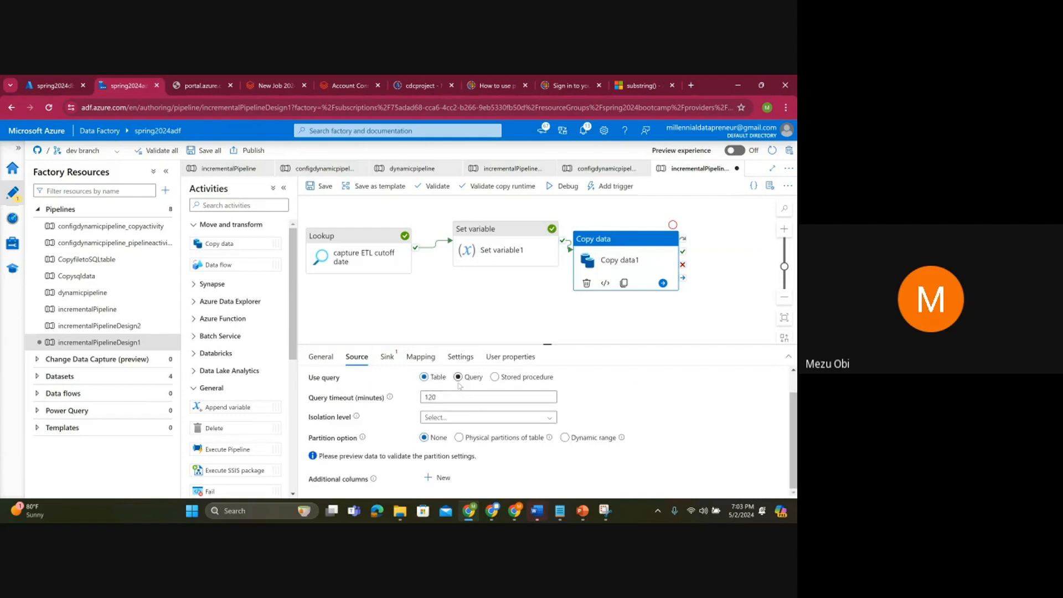
# Step: Enter the source query "select * from SalesLt.Customer where LastModifiedDate >=" and select its whole text
pyautogui.click(447, 407)
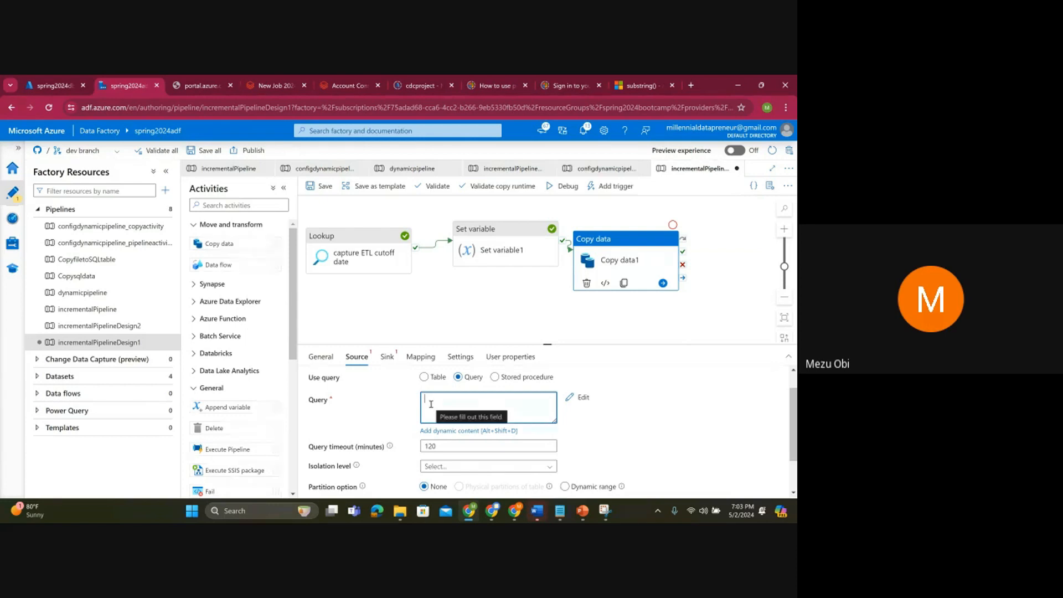
pyautogui.write('ct')
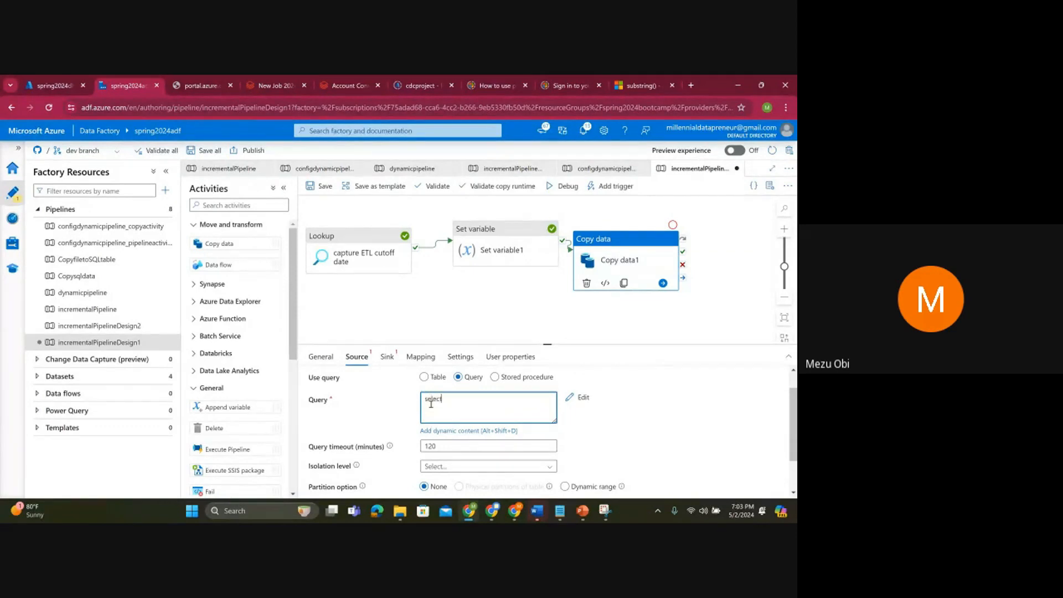
pyautogui.write(' * from SalesLt.Customer where LastModifiedDate >=')
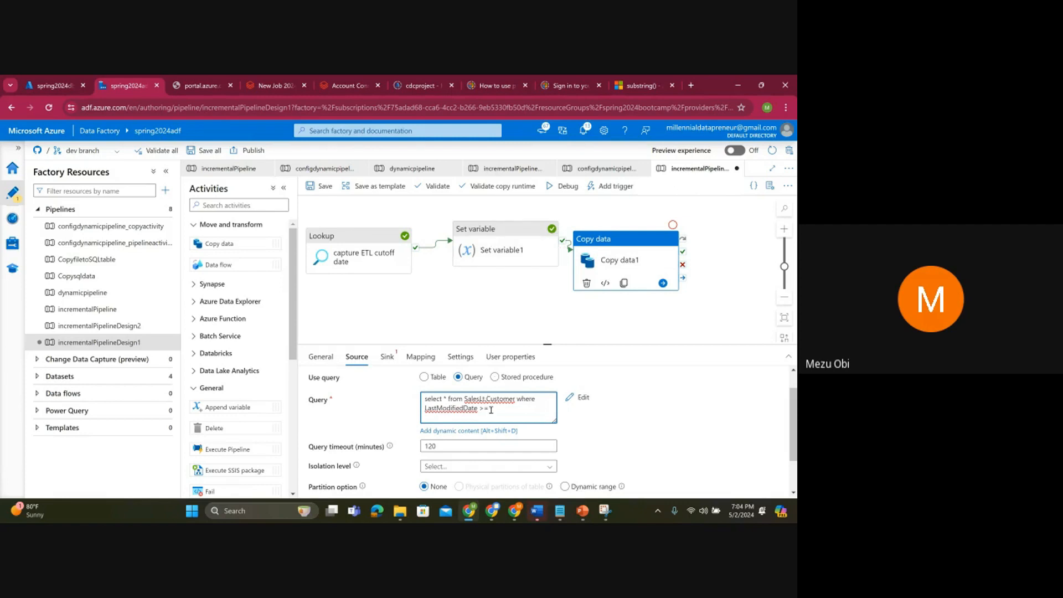
pyautogui.moveTo(491, 408); pyautogui.dragTo(421, 400)
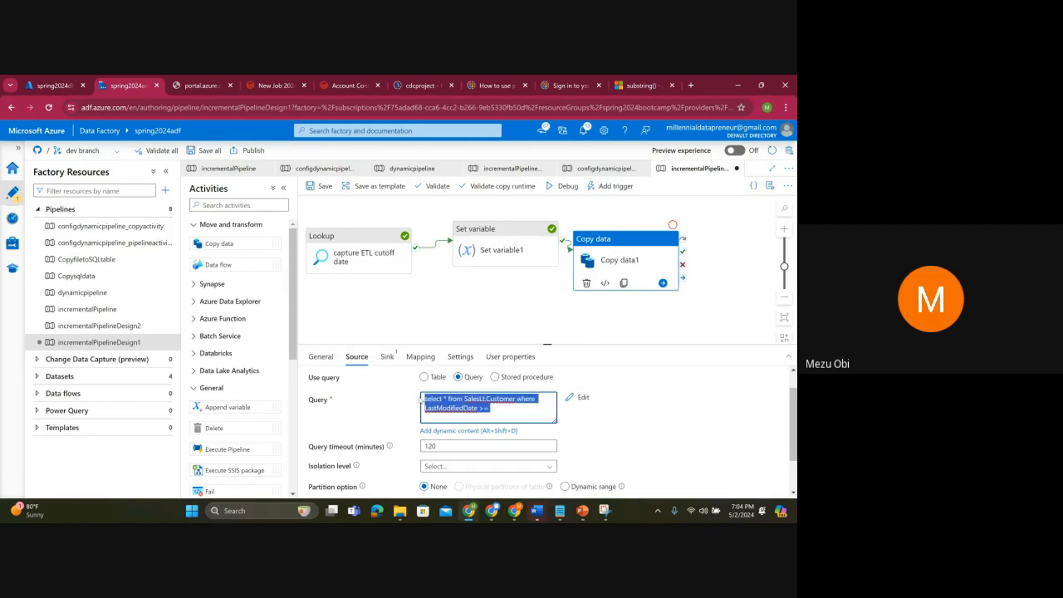
pyautogui.click(457, 431)
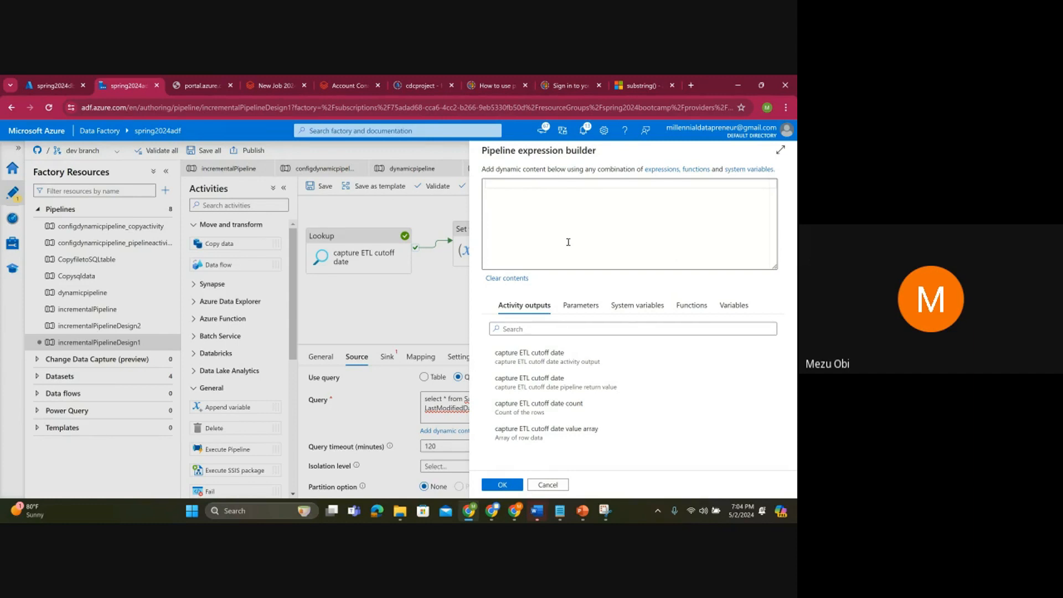
pyautogui.click(525, 217)
pyautogui.write('@canc')
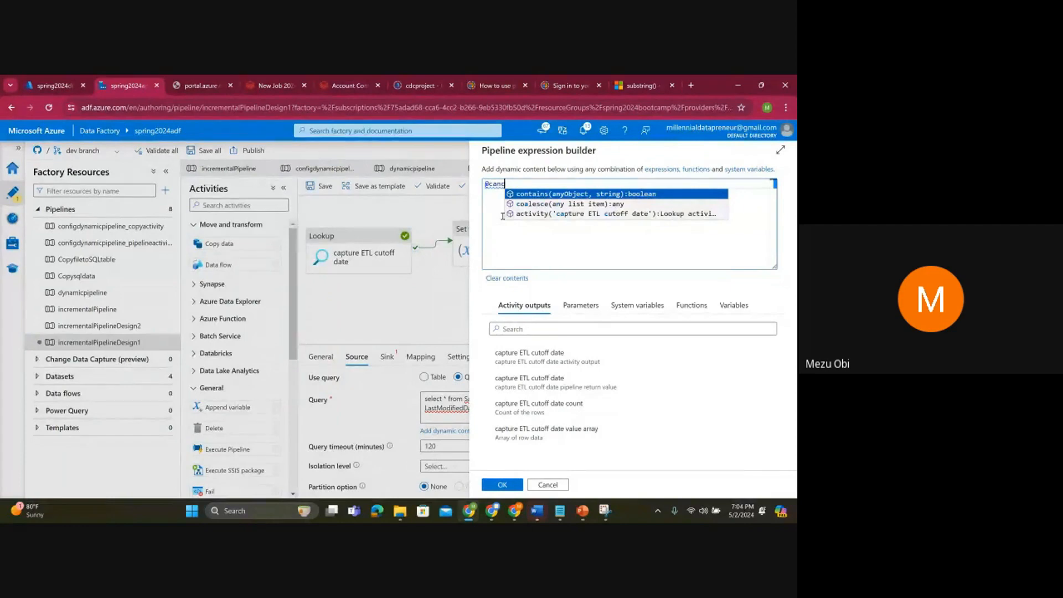
pyautogui.press('BackSpace')
pyautogui.press('BackSpace')
pyautogui.press('BackSpace')
pyautogui.write('on')
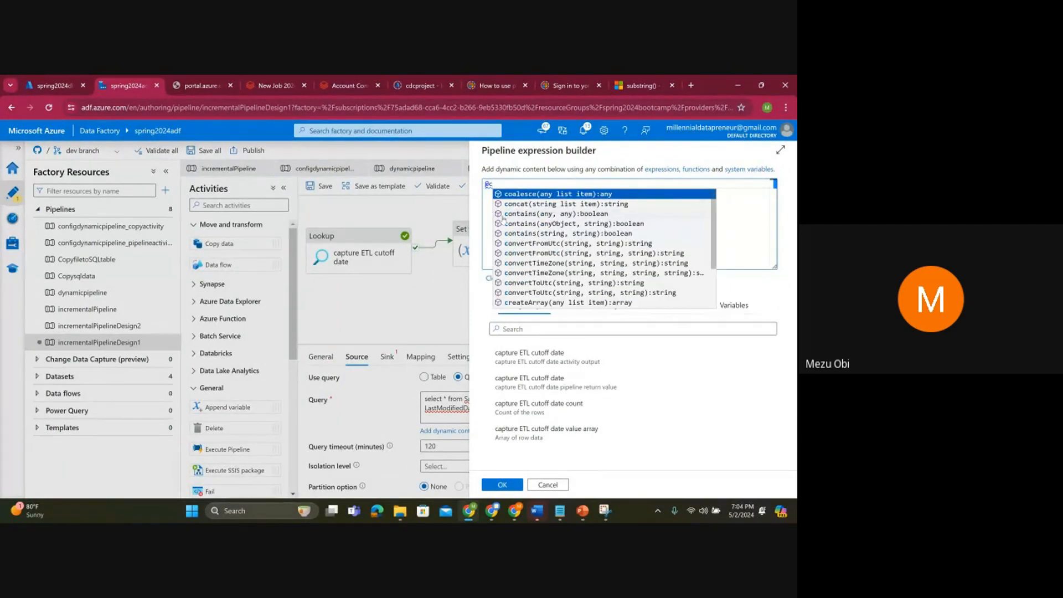
pyautogui.write('cat')
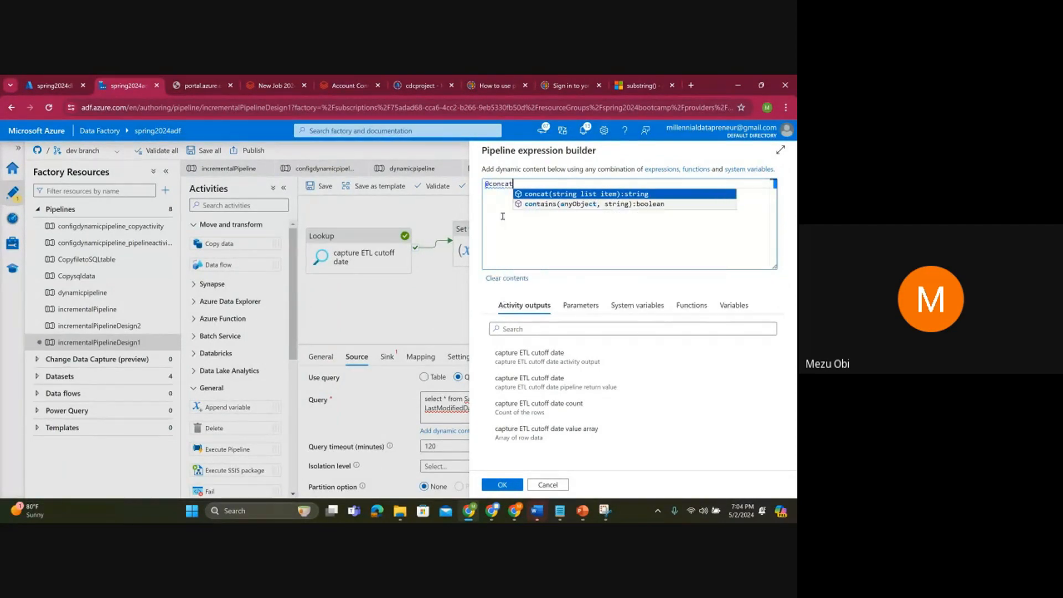
pyautogui.click(562, 195)
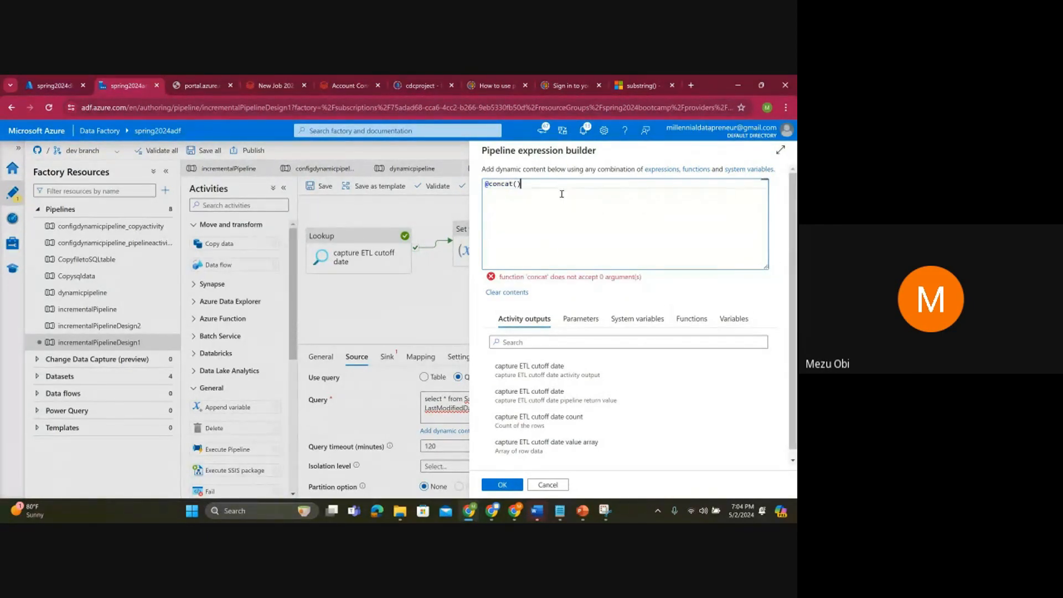
# Step: Enter the string 'select * from SalesLT.Customer where LastModifiedDate >=' in single quotes as the concat function's first argument
pyautogui.click(517, 185)
pyautogui.write("'")
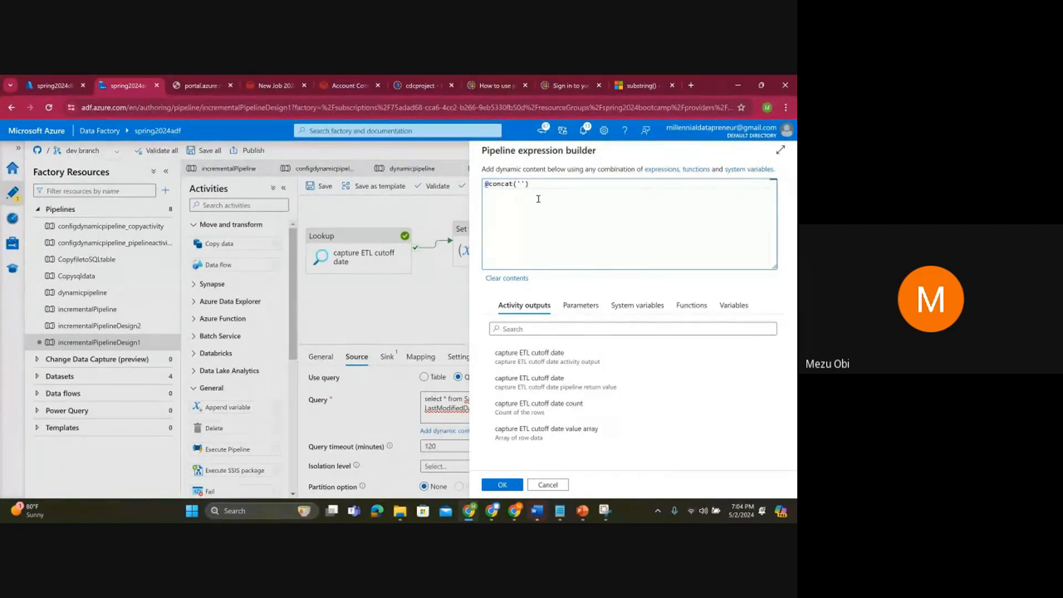
pyautogui.write('selec')
pyautogui.write('t * from')
pyautogui.write(' Sa')
pyautogui.write('les')
pyautogui.write('LT')
pyautogui.write('.Custome')
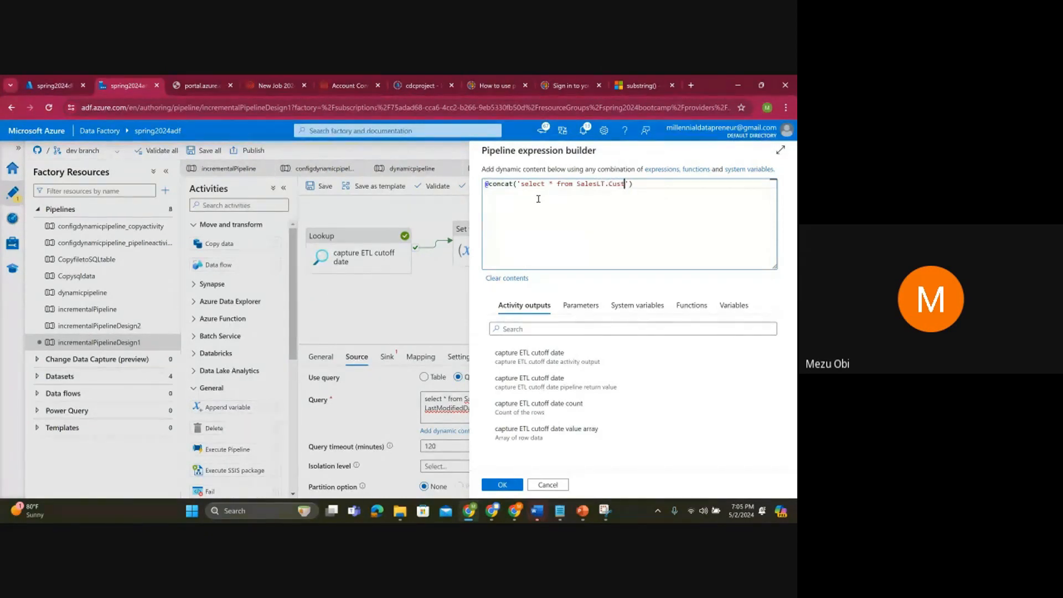
pyautogui.write('r where')
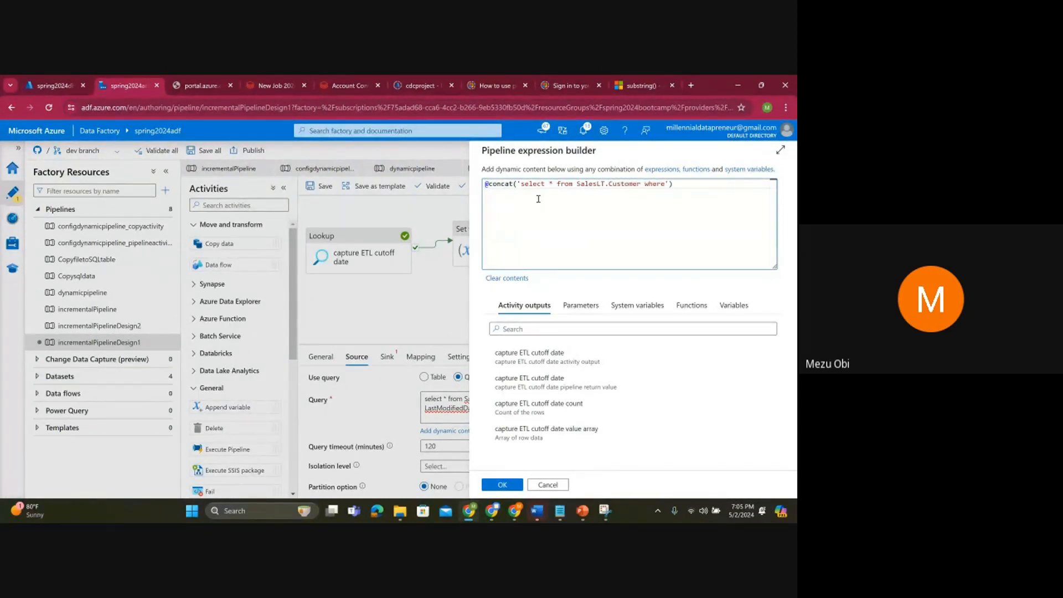
pyautogui.write(' LastModifiedDate')
pyautogui.press('Return')
pyautogui.write('>=')
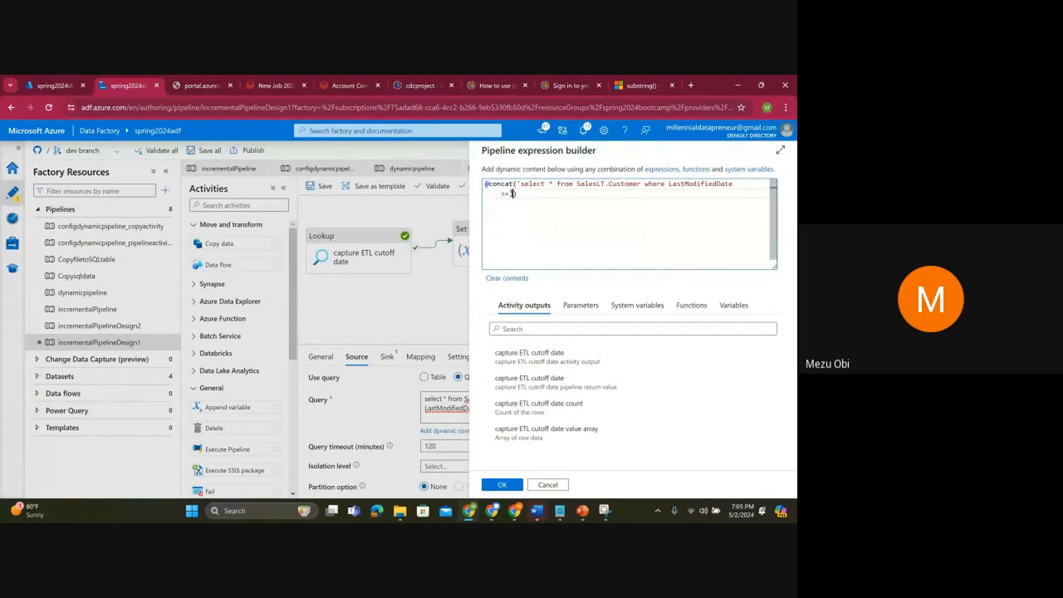
# Step: Add a space after >= in the string, append the incrementaldate variable as concat's second argument, and apply the expression
pyautogui.click(513, 194)
pyautogui.write(',')
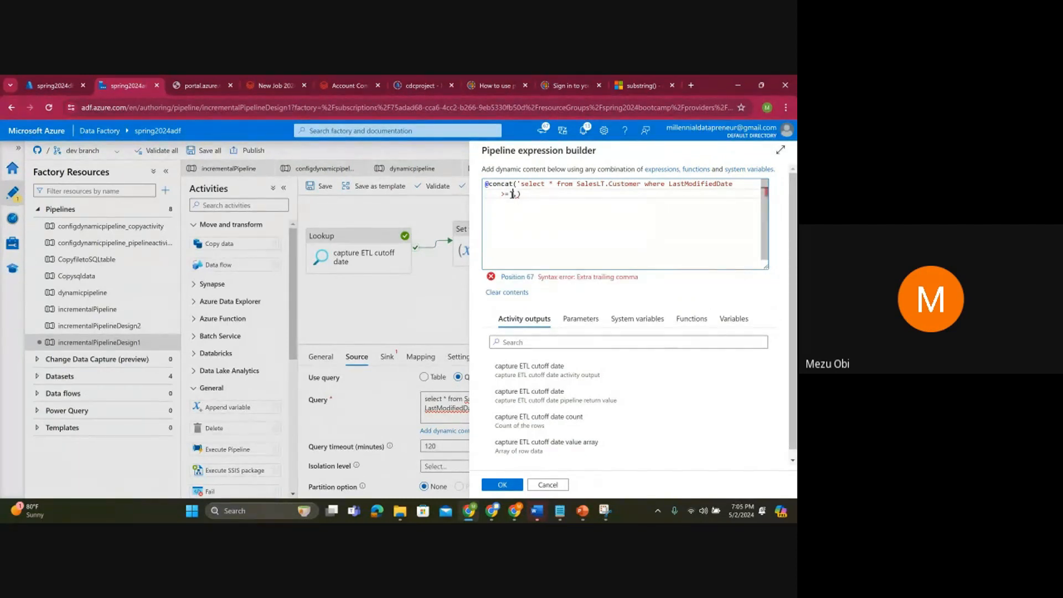
pyautogui.click(510, 194)
pyautogui.click(521, 196)
pyautogui.click(734, 321)
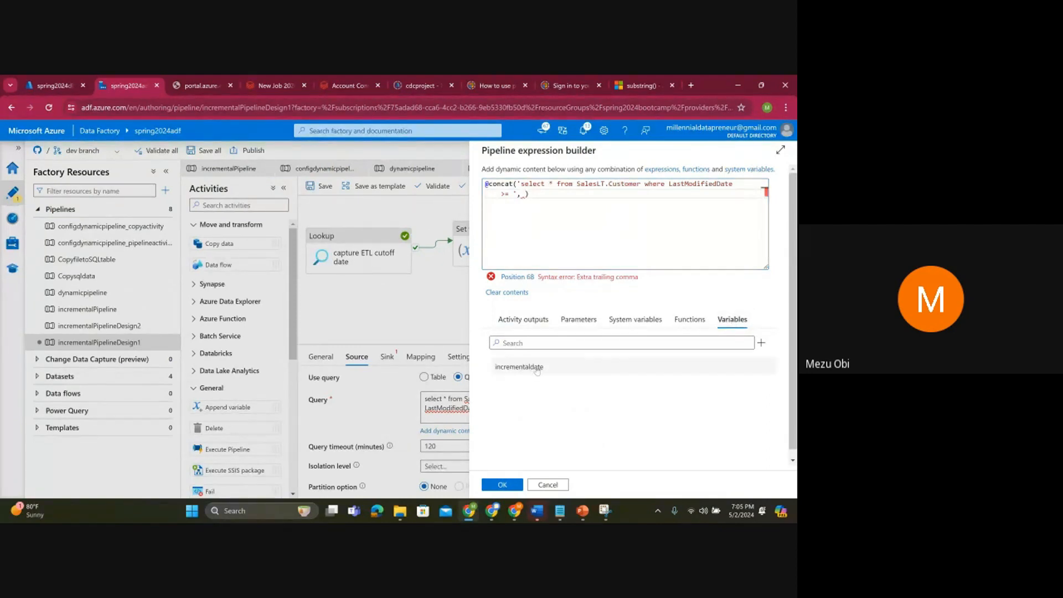
pyautogui.click(533, 368)
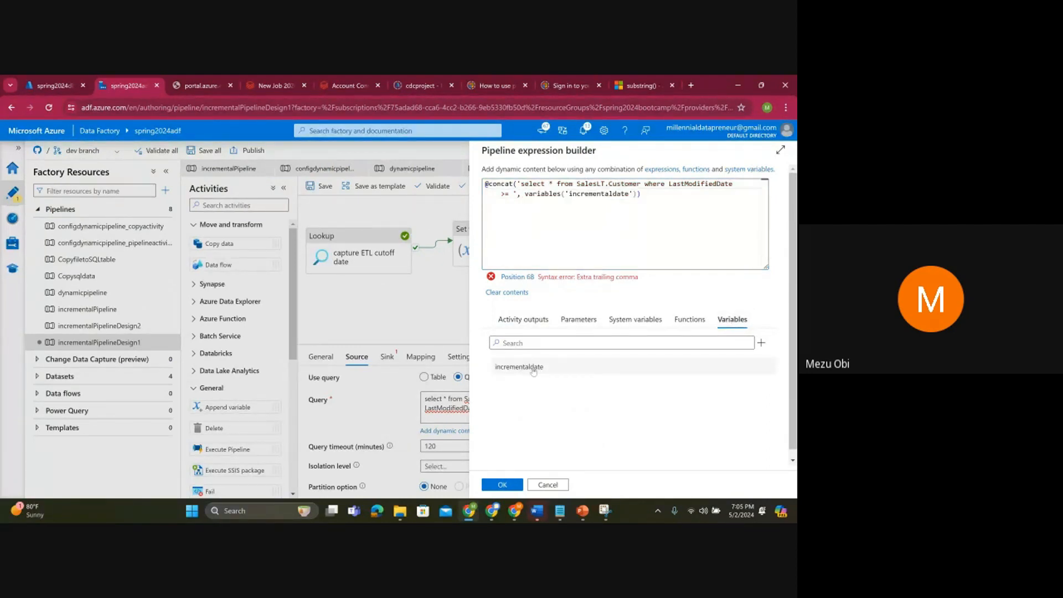
pyautogui.moveTo(524, 193); pyautogui.dragTo(638, 194)
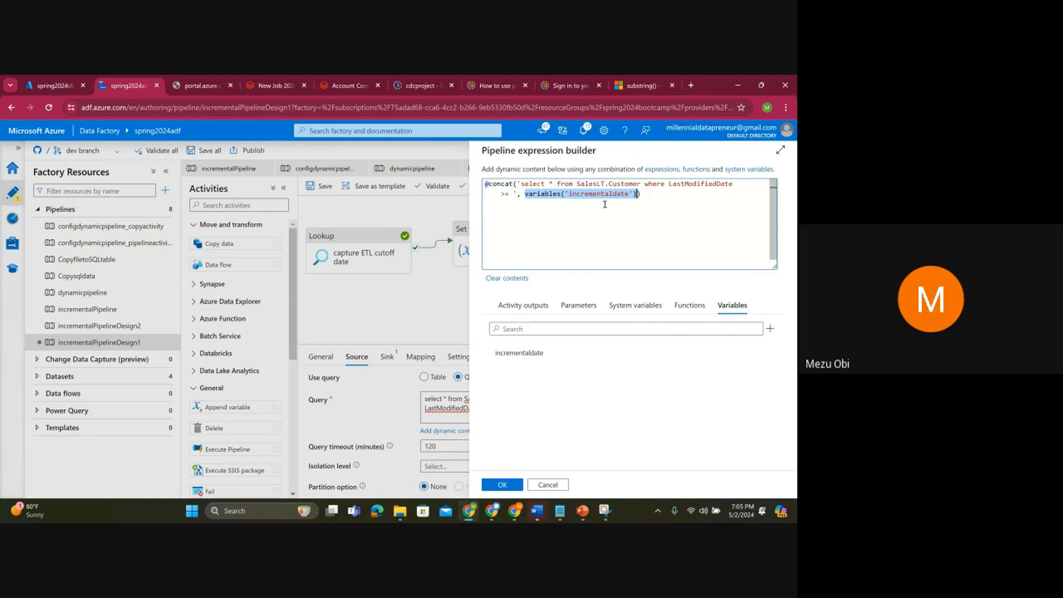
pyautogui.click(640, 195)
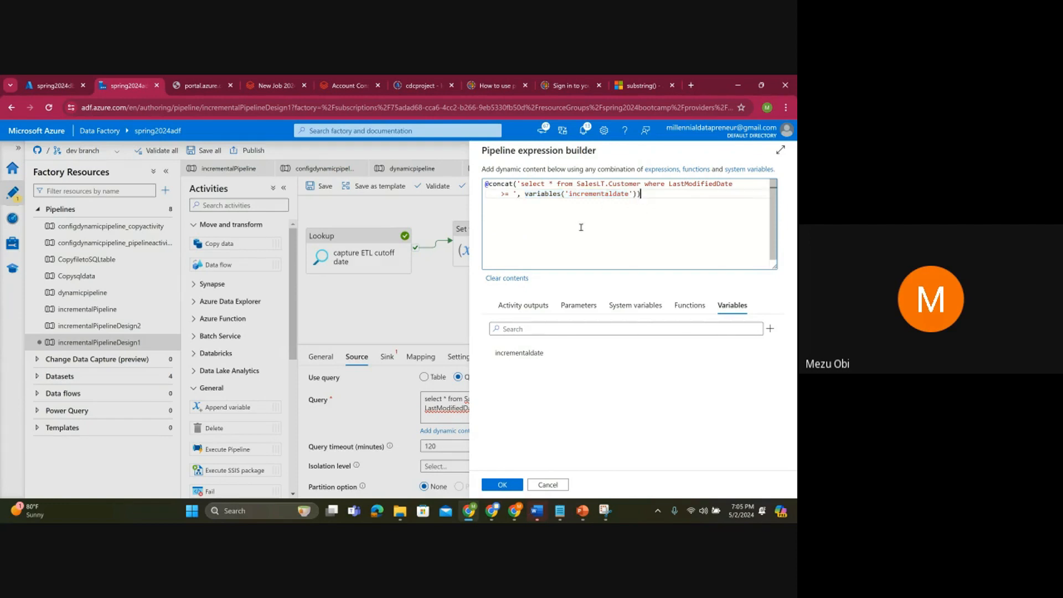
pyautogui.click(506, 485)
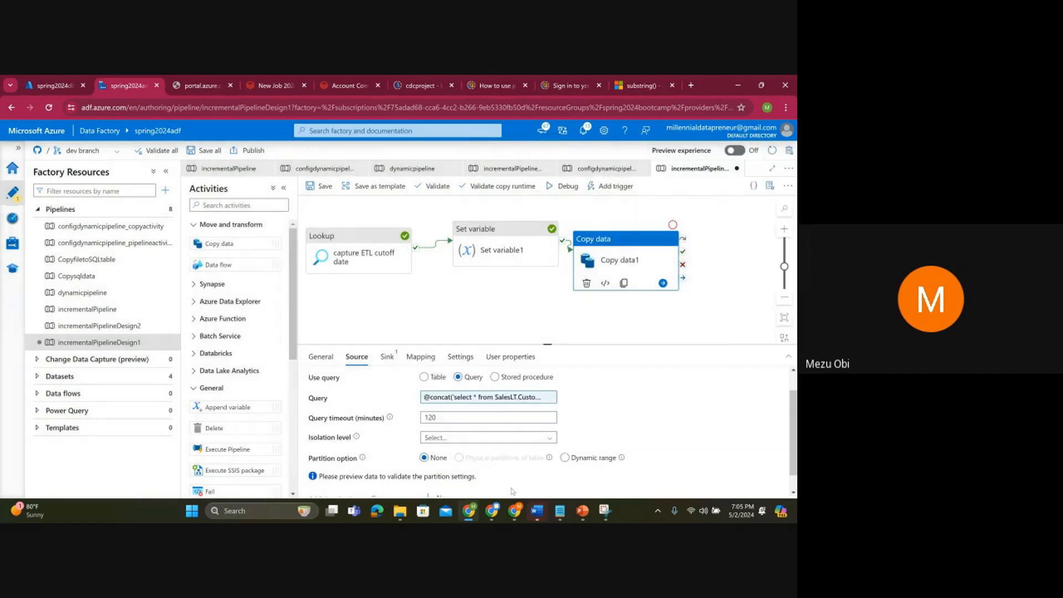
# Step: Reopen the Copy data1 source query expression and review the concatenated statement
pyautogui.click(475, 398)
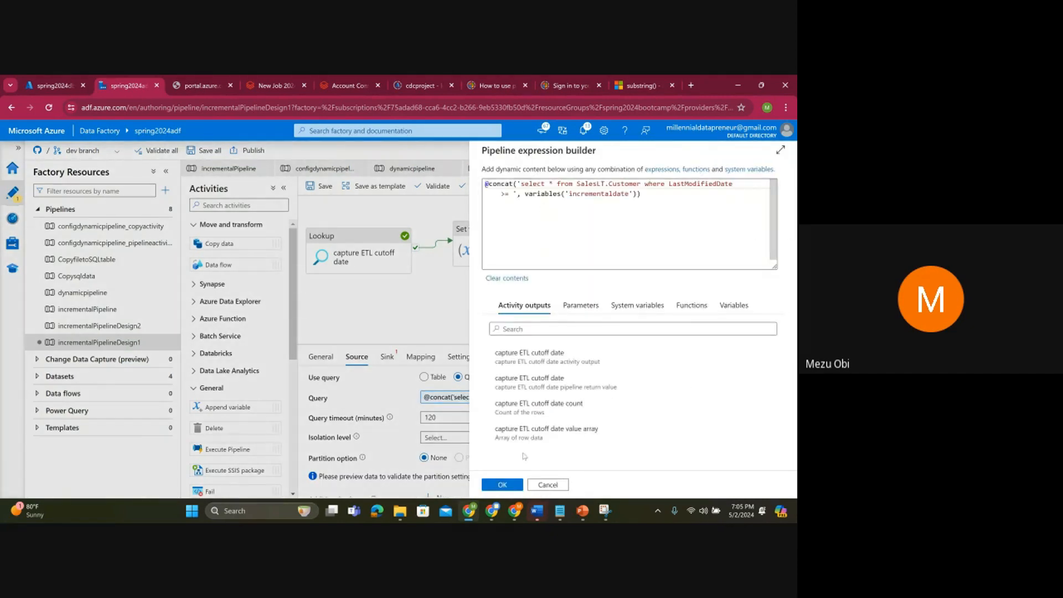
pyautogui.click(502, 485)
pyautogui.click(445, 309)
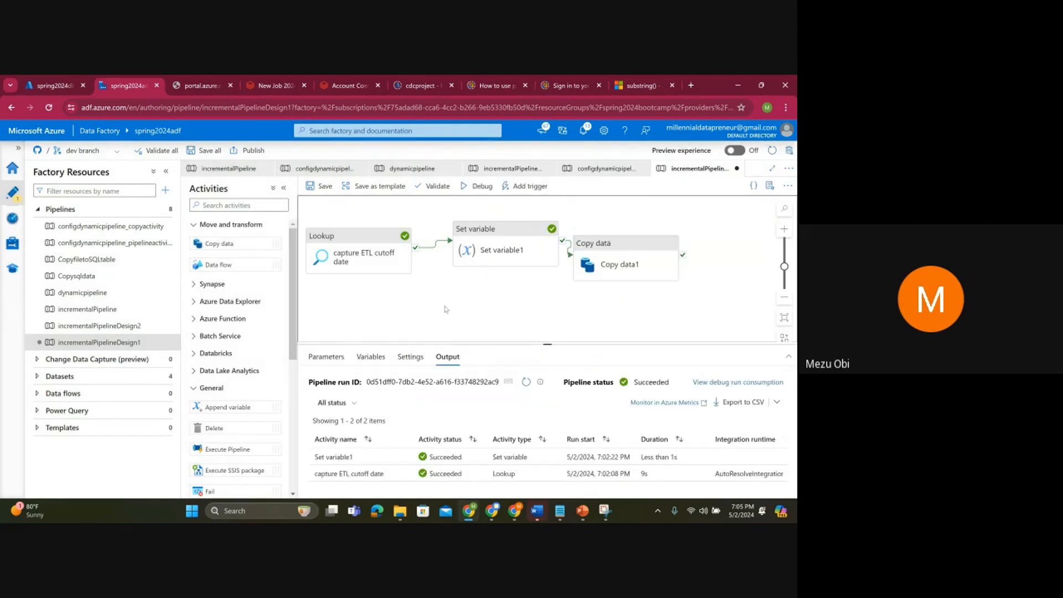
pyautogui.click(607, 257)
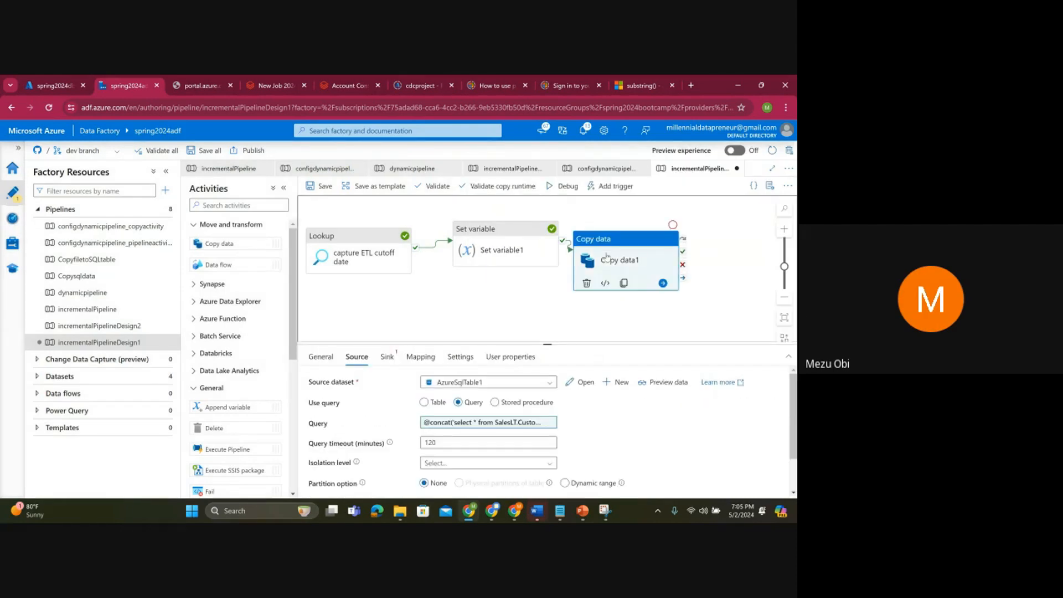
pyautogui.click(482, 423)
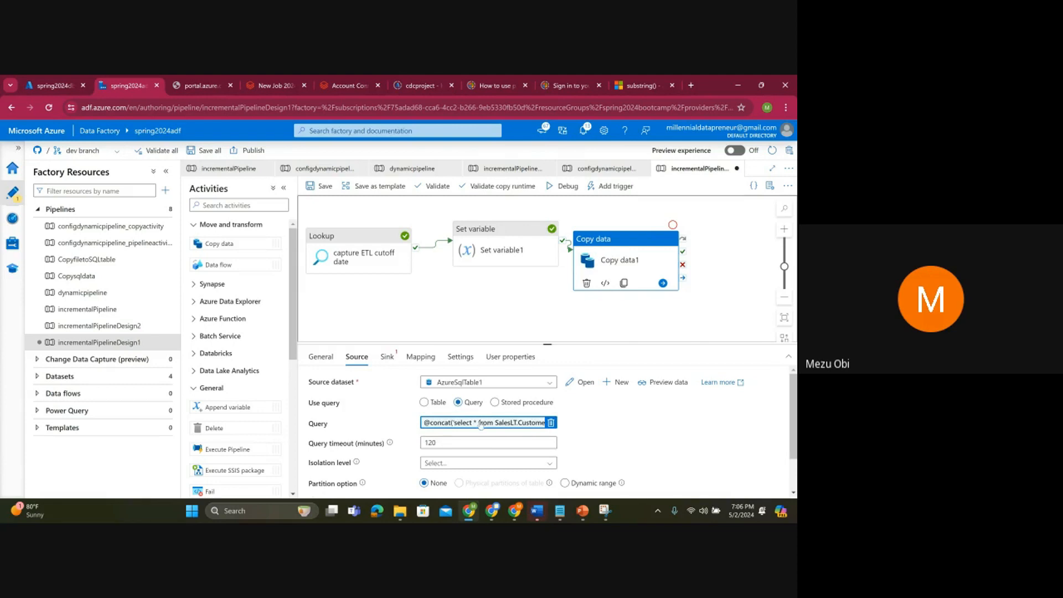
pyautogui.click(480, 423)
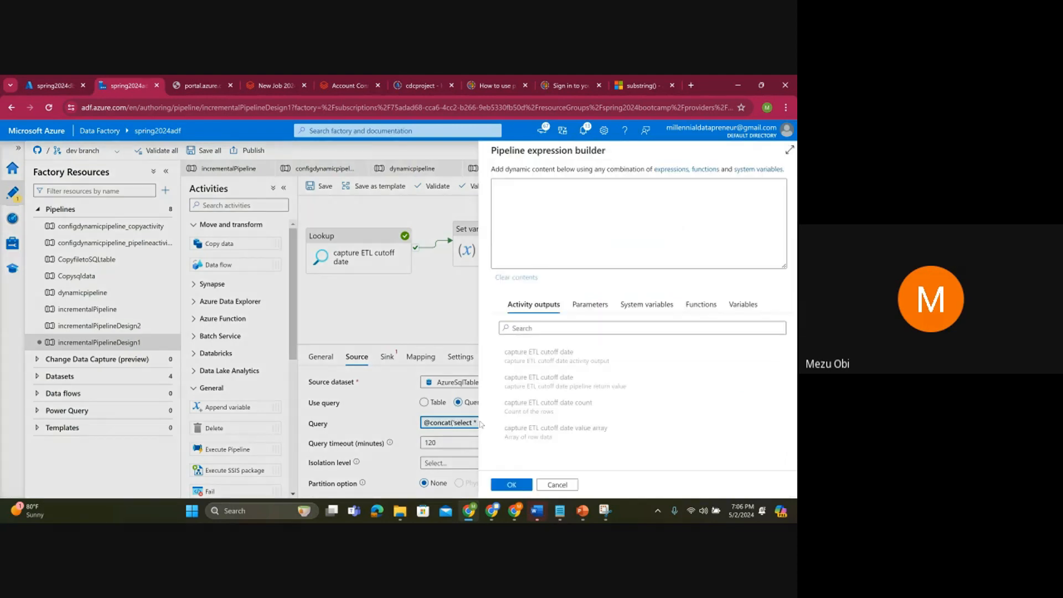
pyautogui.click(523, 195)
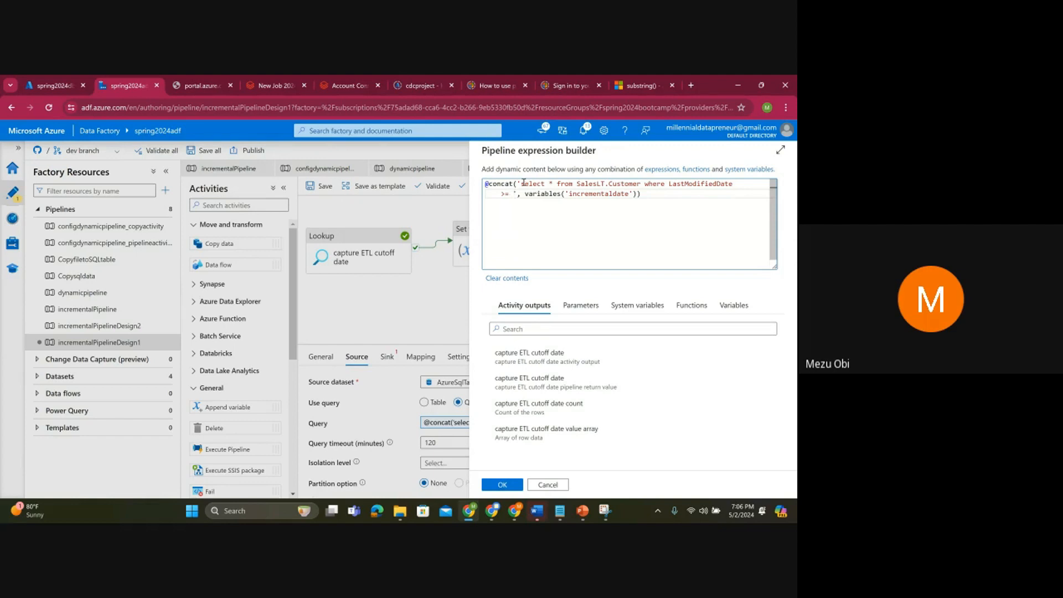
# Step: Switch to the spring2024db query editor in the Azure portal and sign in with the Microsoft Entra account
pyautogui.click(55, 86)
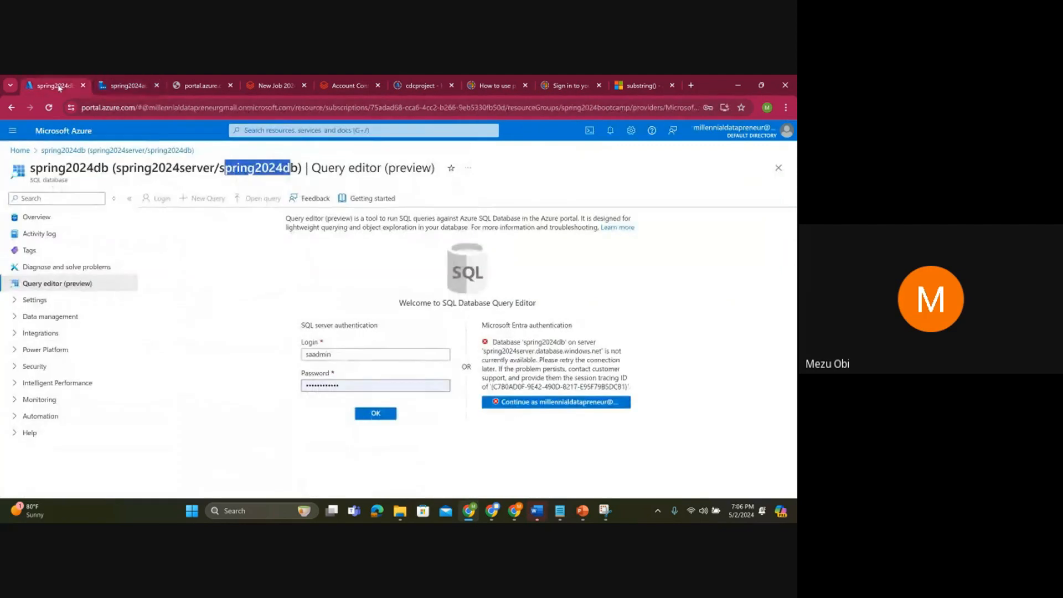
pyautogui.click(519, 407)
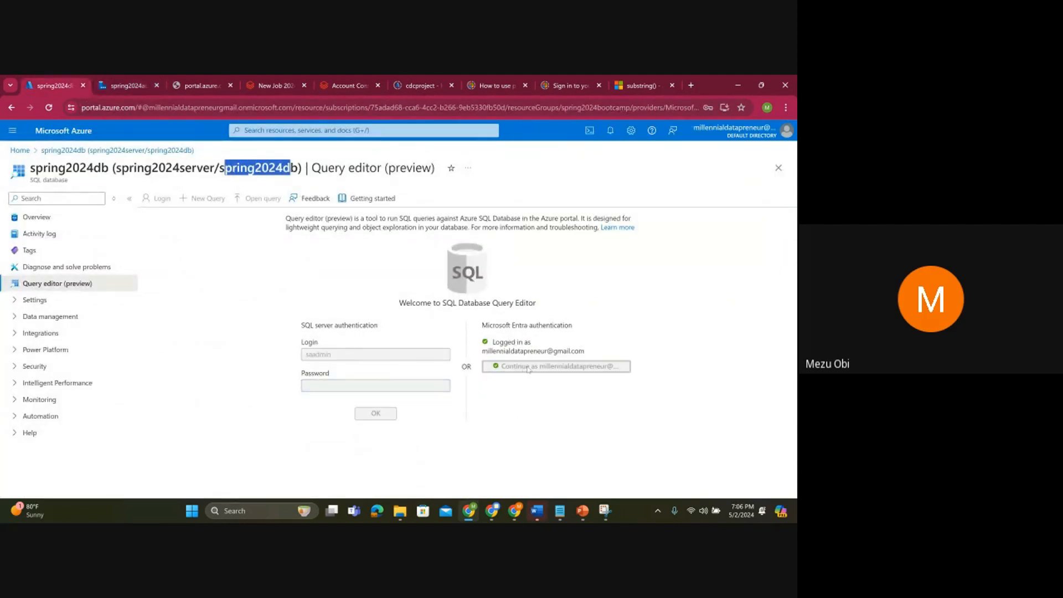
pyautogui.click(359, 294)
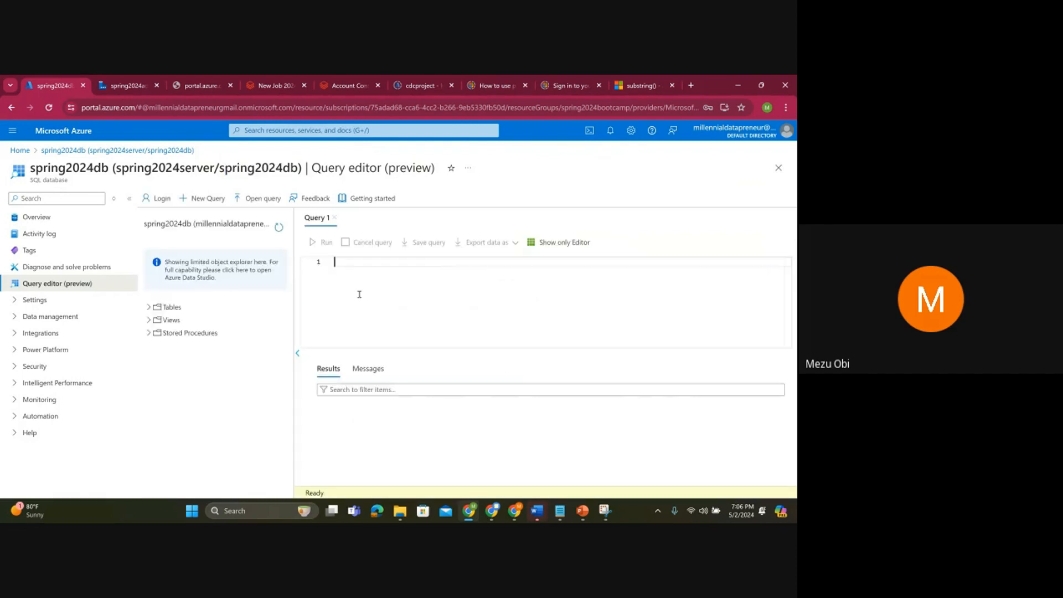
# Step: Enter the query text "select * from [SalesLT].[Customer] where LastMod" in the query editor
pyautogui.write('selec')
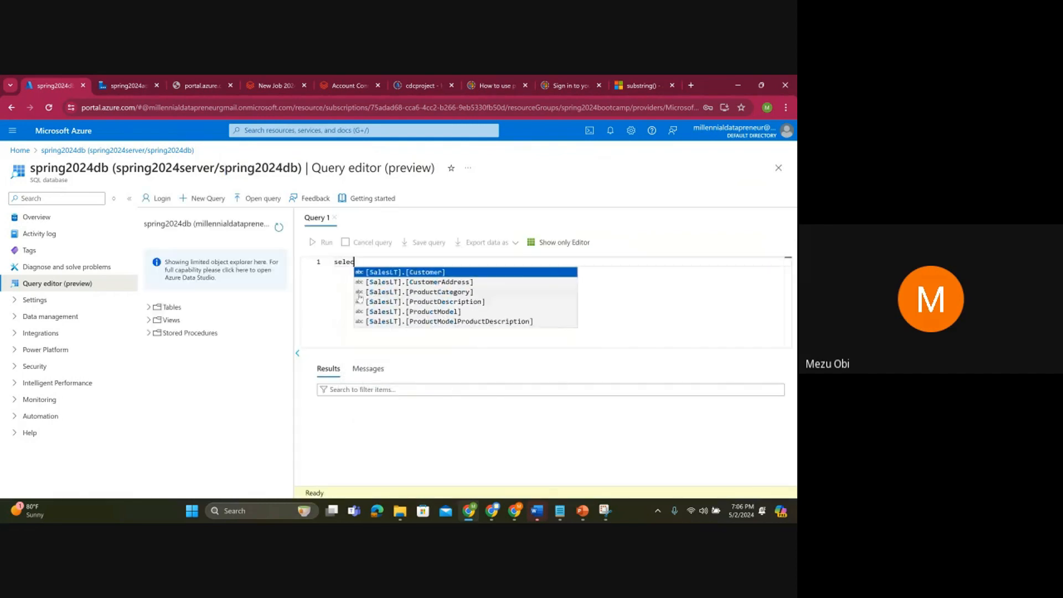
pyautogui.write('t * from')
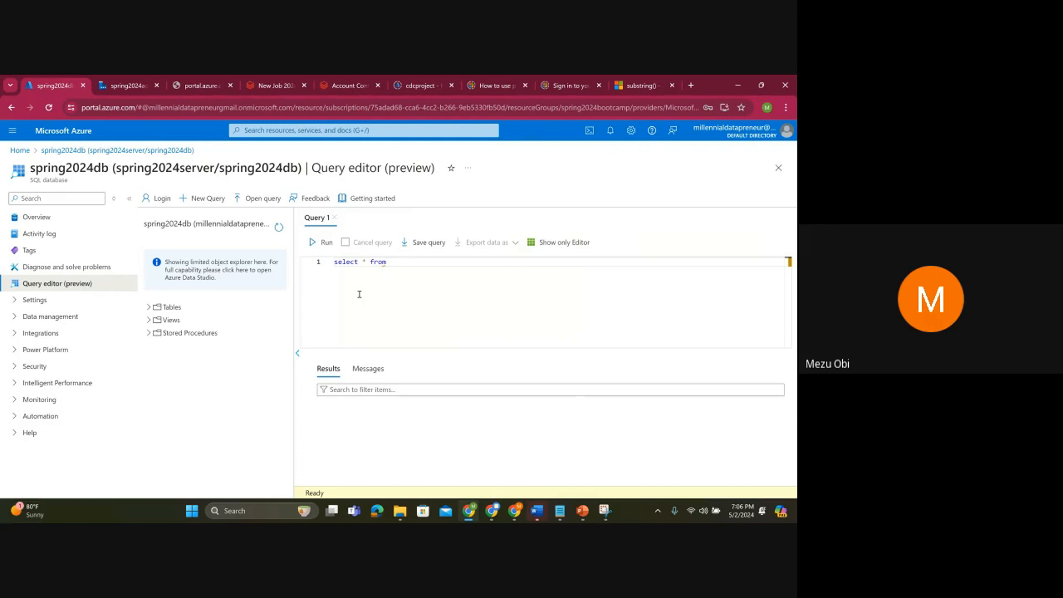
pyautogui.write('Sales')
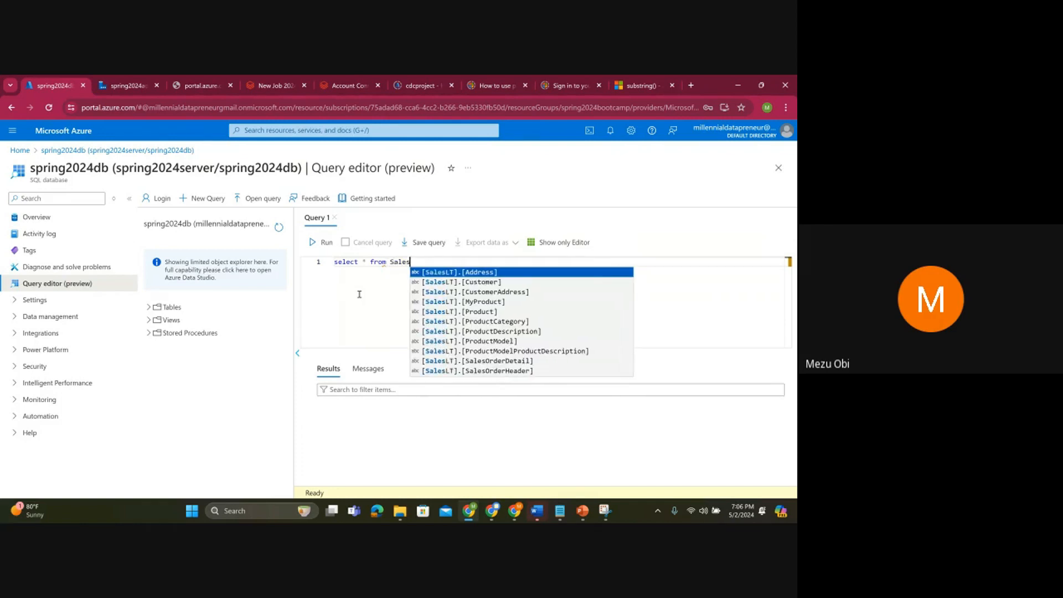
pyautogui.click(450, 281)
pyautogui.write('where Last')
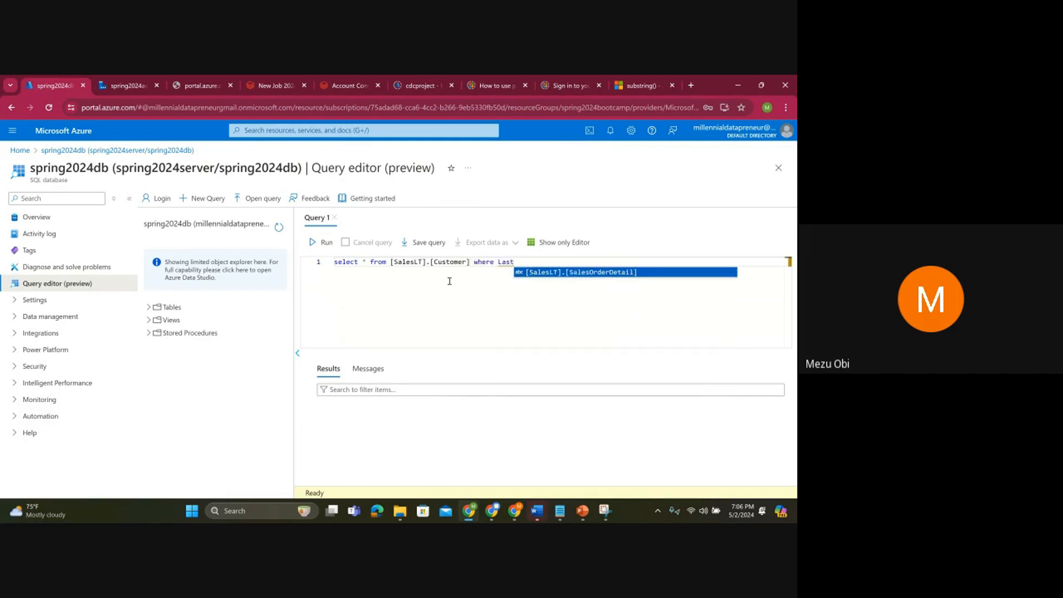
pyautogui.write('Mod')
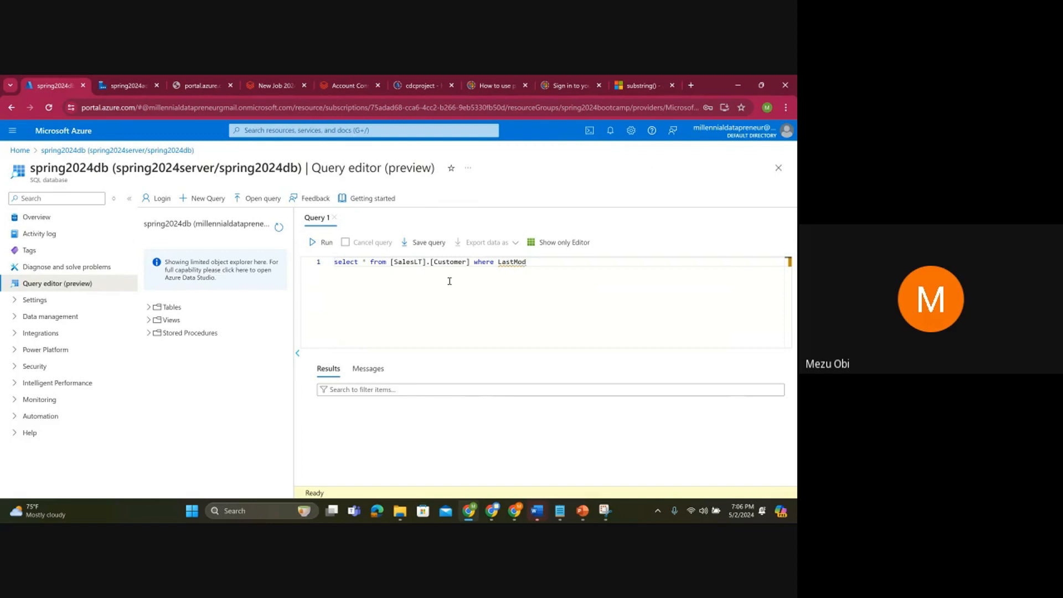
# Step: Replace the partial column name after where with "Modif"
pyautogui.press('BackSpace')
pyautogui.press('BackSpace')
pyautogui.press('BackSpace')
pyautogui.press('BackSpace')
pyautogui.press('BackSpace')
pyautogui.press('BackSpace')
pyautogui.press('BackSpace')
pyautogui.write('Modif')
# Step: Check the SalesLT.Customer column names, complete the condition as ModifiedDate >= 2024-01-02, and run the query
pyautogui.click(149, 307)
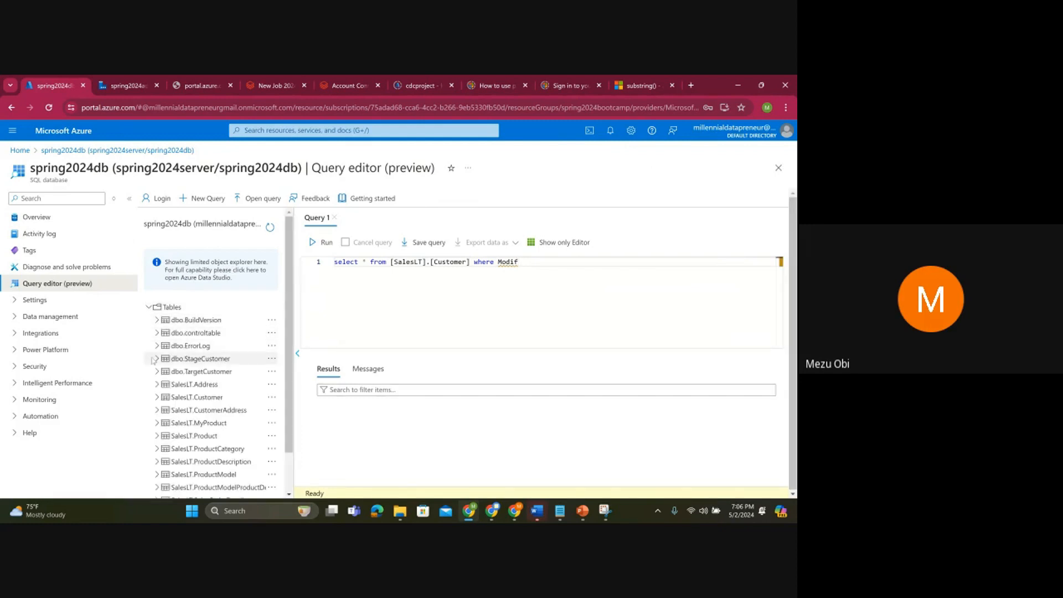
pyautogui.click(156, 398)
pyautogui.scroll(-5, 212, 366)
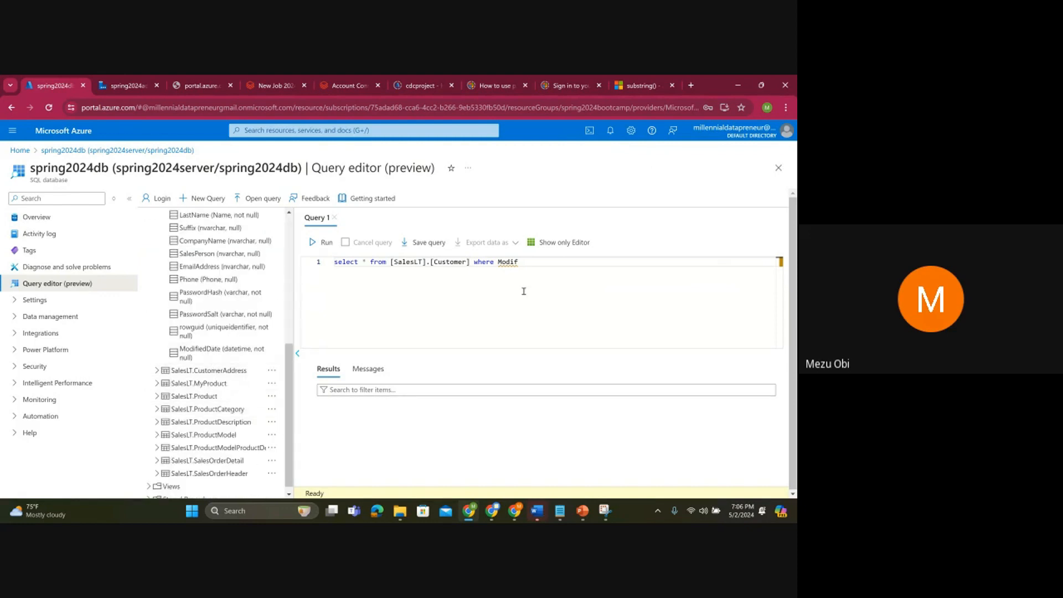
pyautogui.write('iedDate >= 2024-01-02')
pyautogui.moveTo(582, 264); pyautogui.dragTo(334, 261)
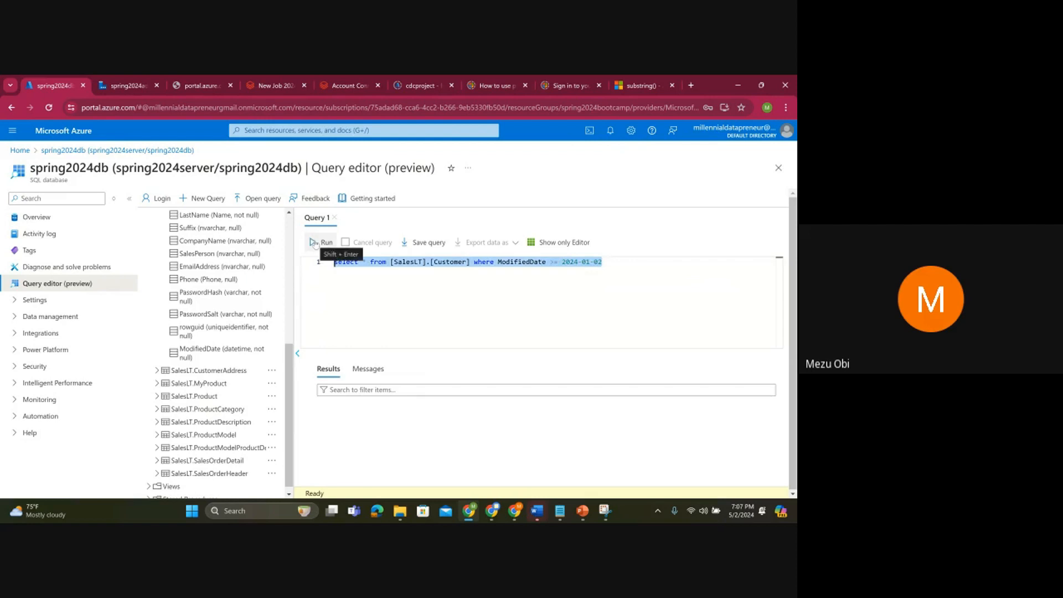
pyautogui.click(314, 244)
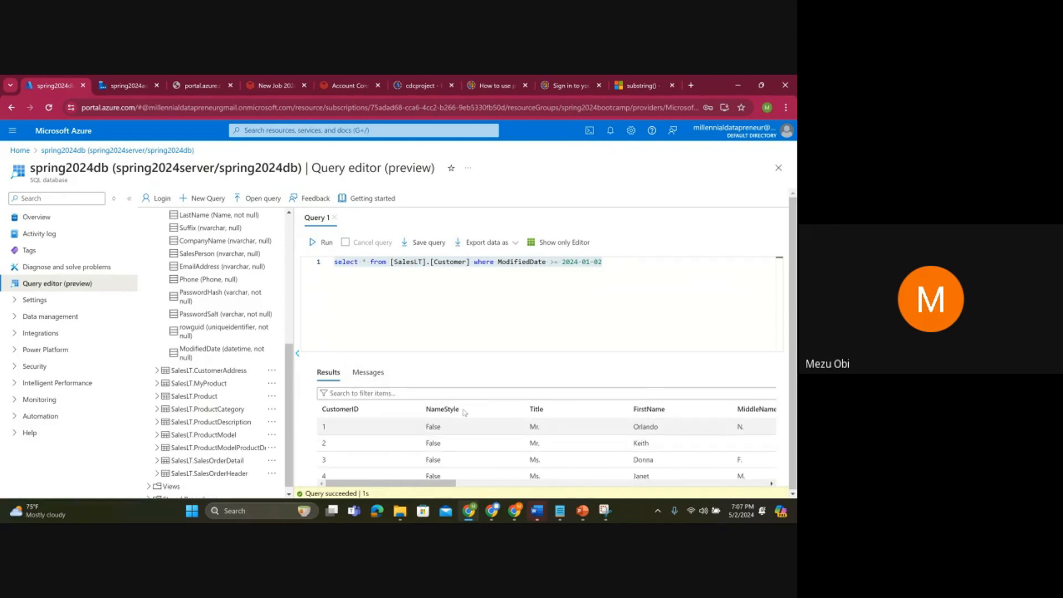
# Step: Enclose the date in the query's filter in single quotes, as '2024-01-02'
pyautogui.click(576, 265)
pyautogui.click(590, 268)
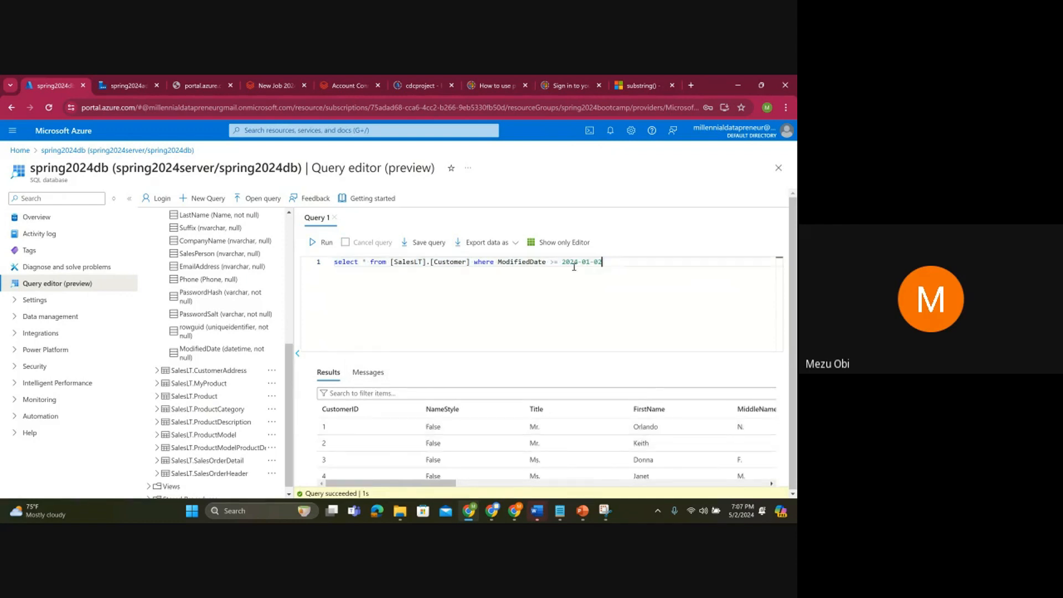
pyautogui.click(562, 264)
pyautogui.moveTo(603, 268); pyautogui.dragTo(328, 269)
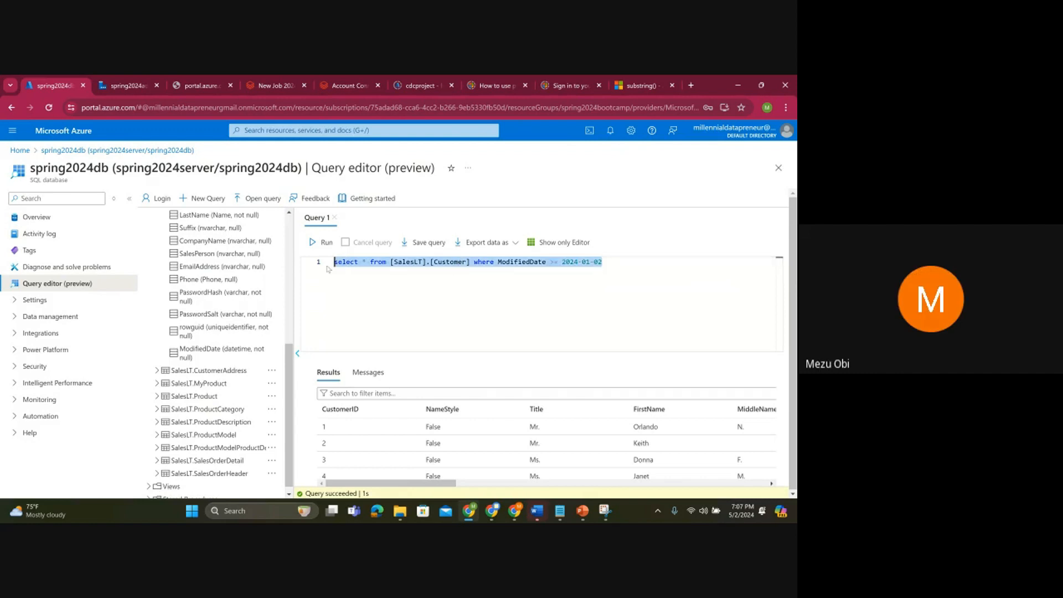
pyautogui.click(561, 262)
pyautogui.write("'")
pyautogui.click(607, 264)
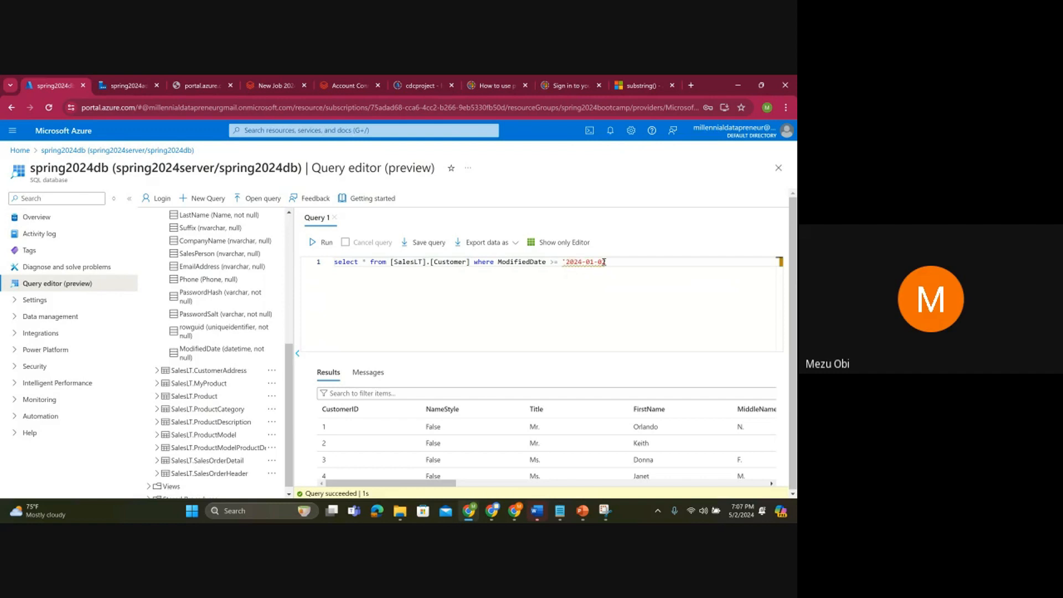
pyautogui.write("'")
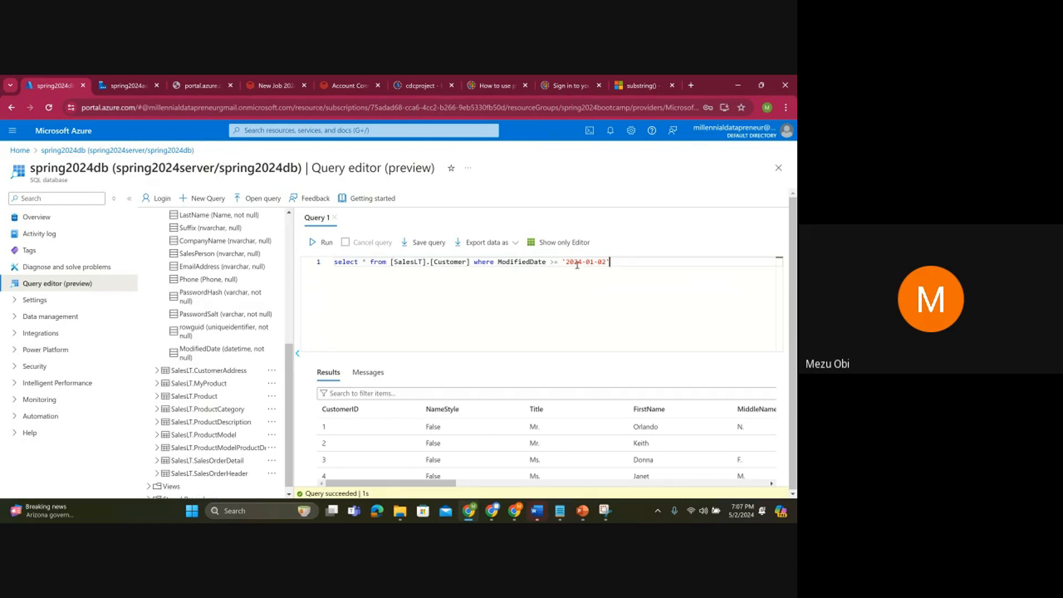
pyautogui.moveTo(567, 262)
pyautogui.mouseDown()
pyautogui.moveTo(606, 262)
pyautogui.moveTo(566, 264)
pyautogui.mouseUp()
pyautogui.click(606, 262)
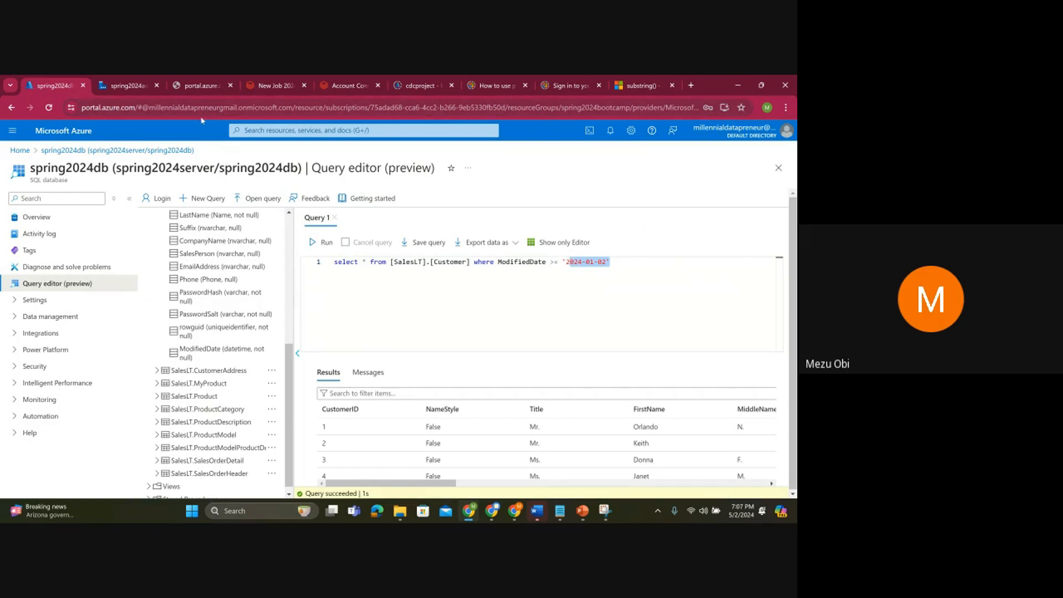
# Step: Return to the Data Factory pipeline, change LastModifiedDate to ModifiedDate in the source query expression, and apply it
pyautogui.click(126, 85)
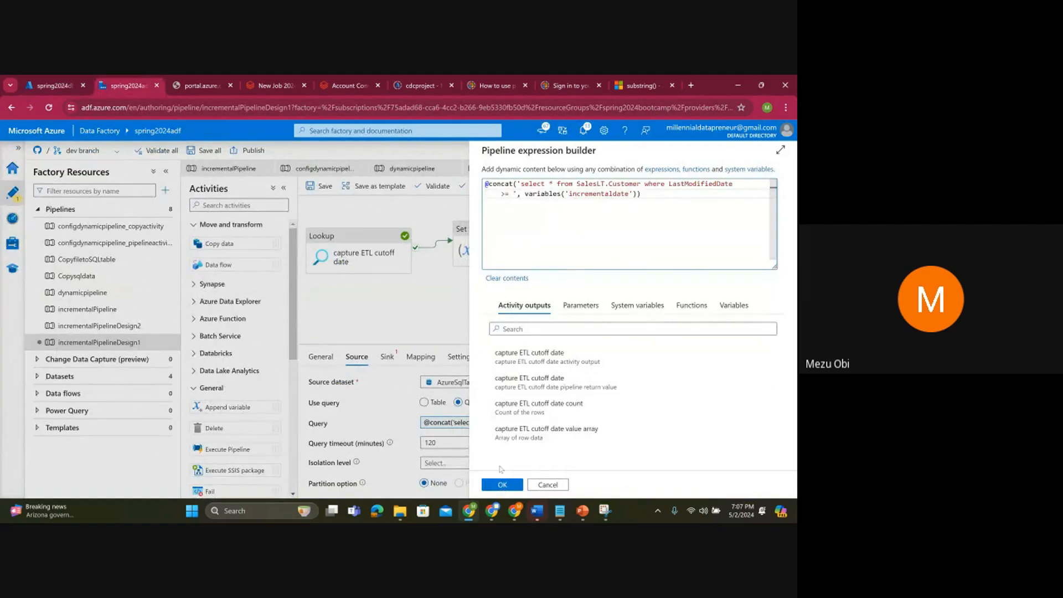
pyautogui.click(500, 485)
pyautogui.click(501, 424)
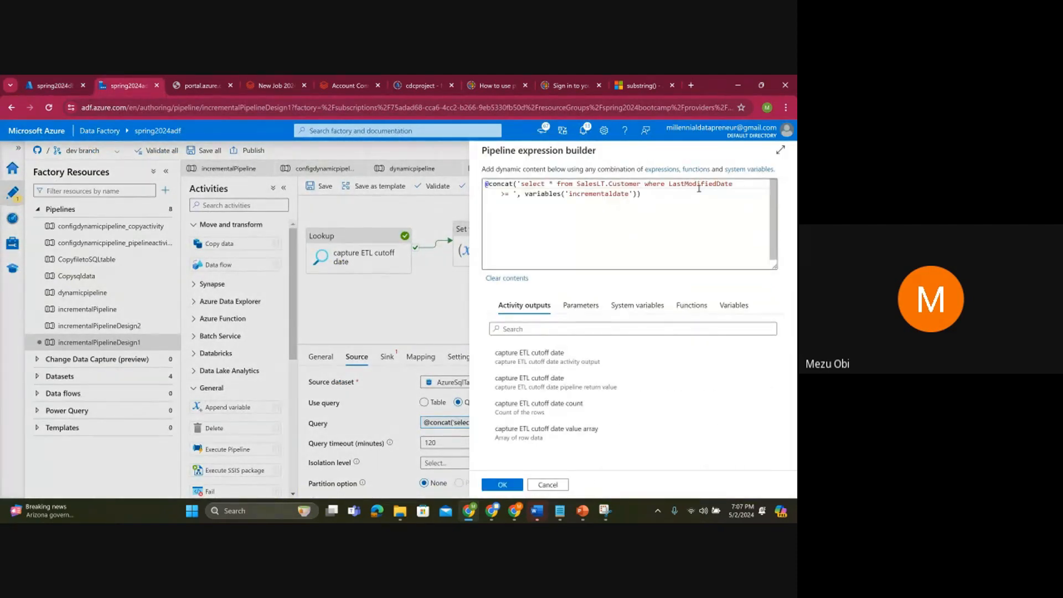
pyautogui.moveTo(686, 185); pyautogui.dragTo(669, 185)
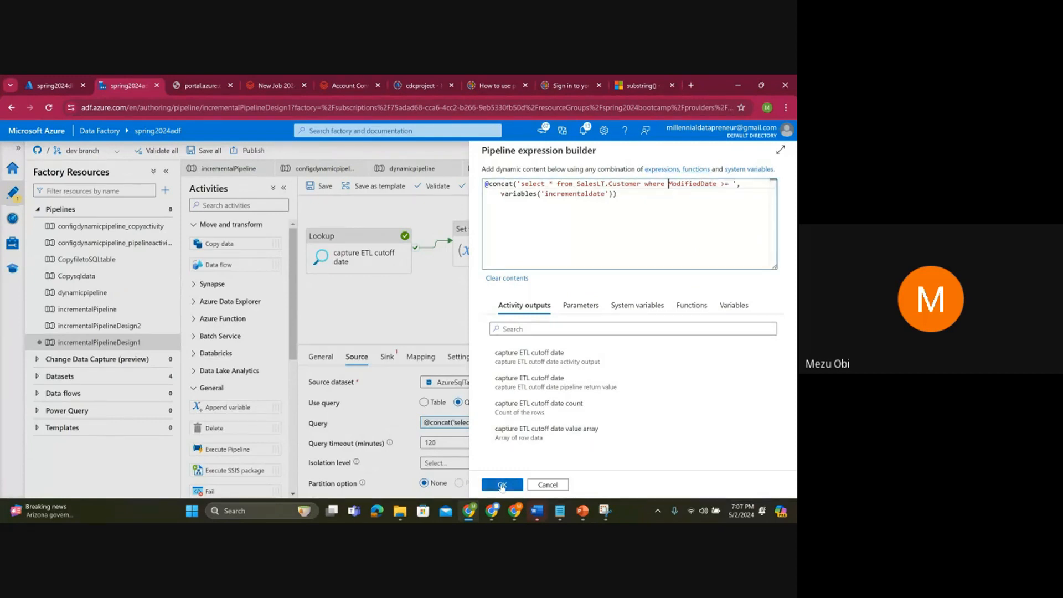
pyautogui.click(502, 486)
# Step: Set the Copy data1 sink dataset to AzureSqlTableDynamic and enter SalesLT as its schema name
pyautogui.click(386, 357)
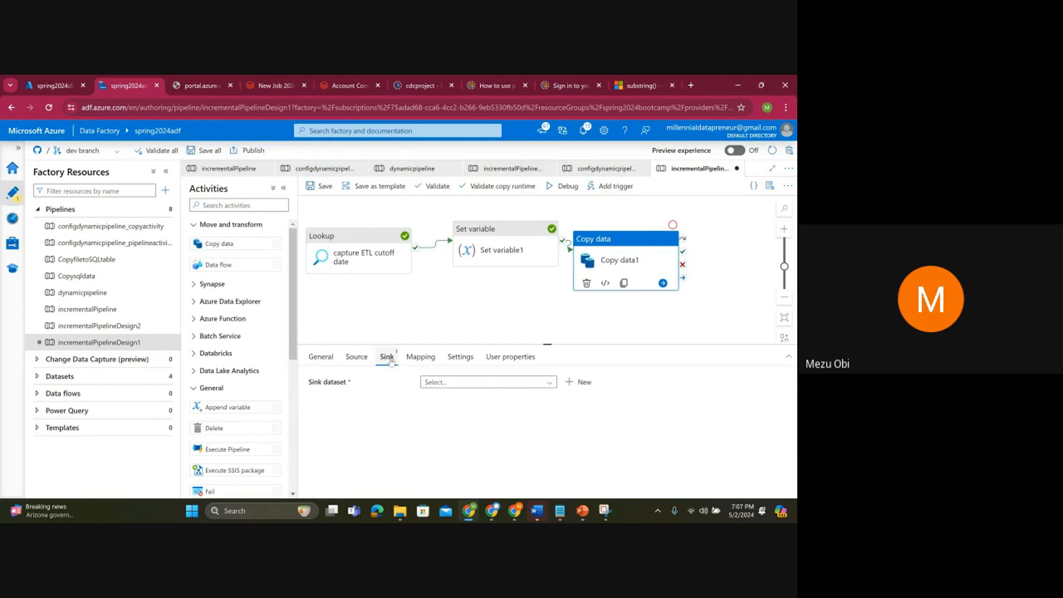
pyautogui.click(458, 384)
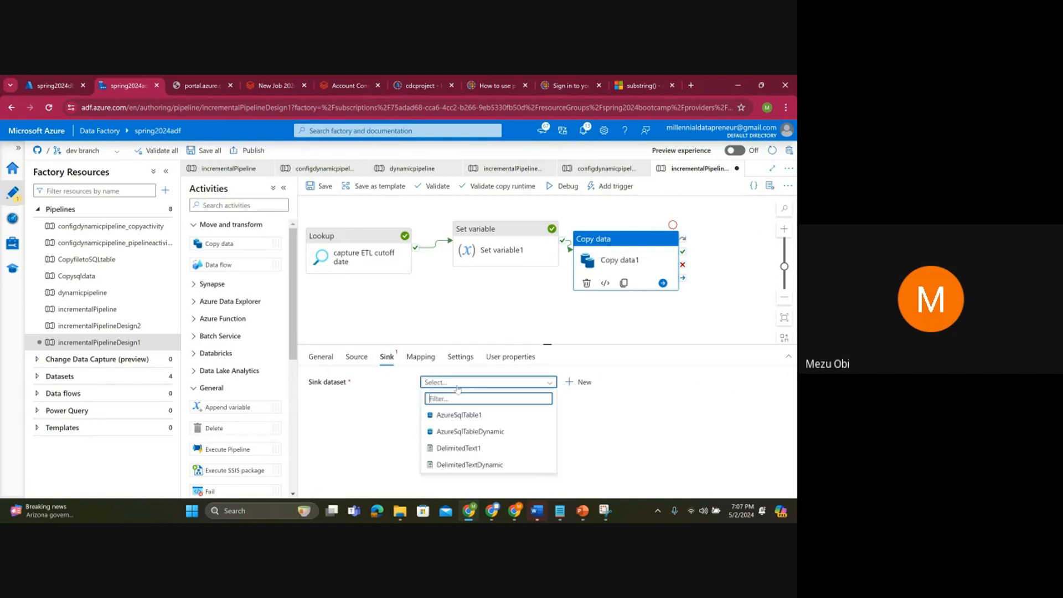
pyautogui.click(468, 437)
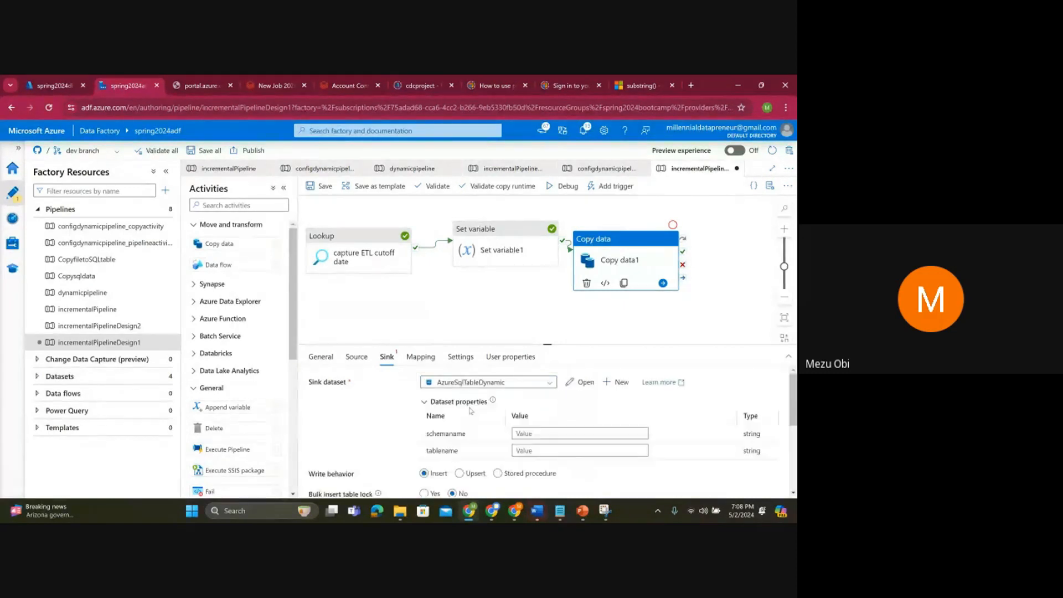
pyautogui.click(524, 434)
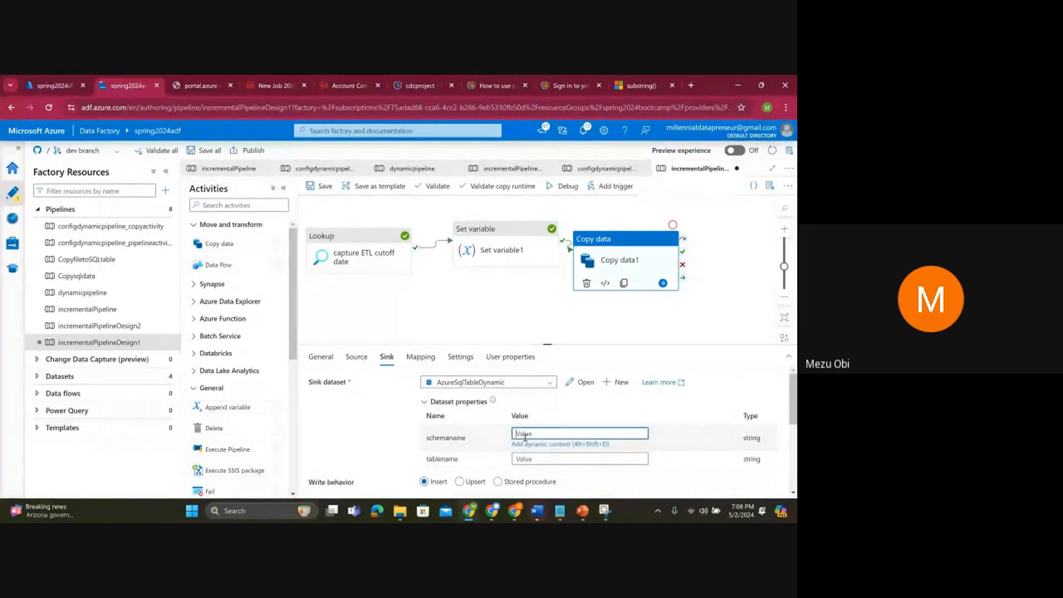
pyautogui.write('Sale')
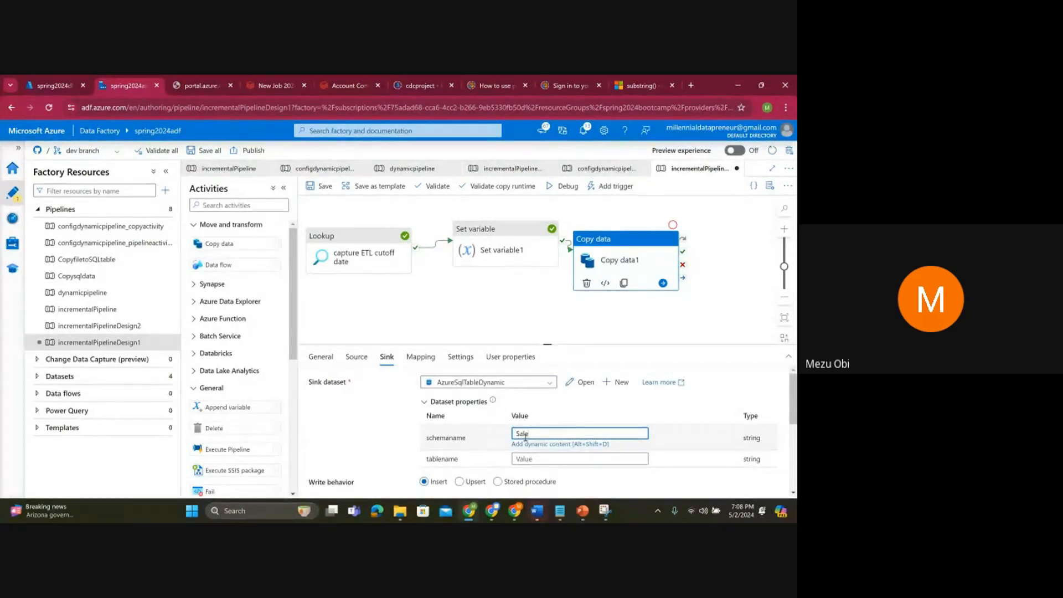
pyautogui.write('sLT')
pyautogui.click(527, 459)
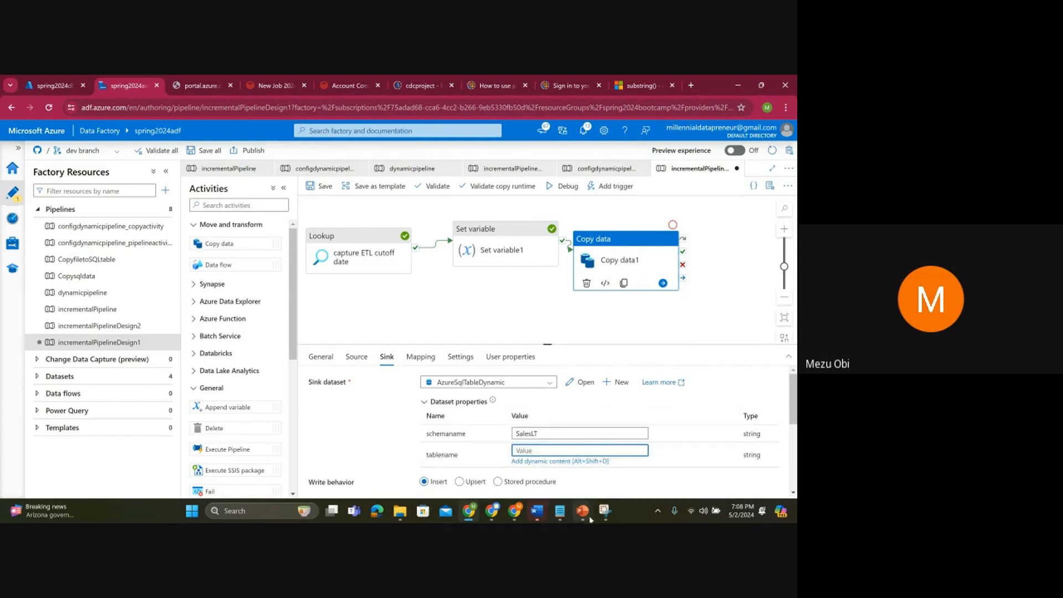
# Step: Consult the design diagram in the ETL fundamental PowerPoint presentation and return to the Copy data1 sink settings
pyautogui.moveTo(581, 505)
pyautogui.click(494, 470)
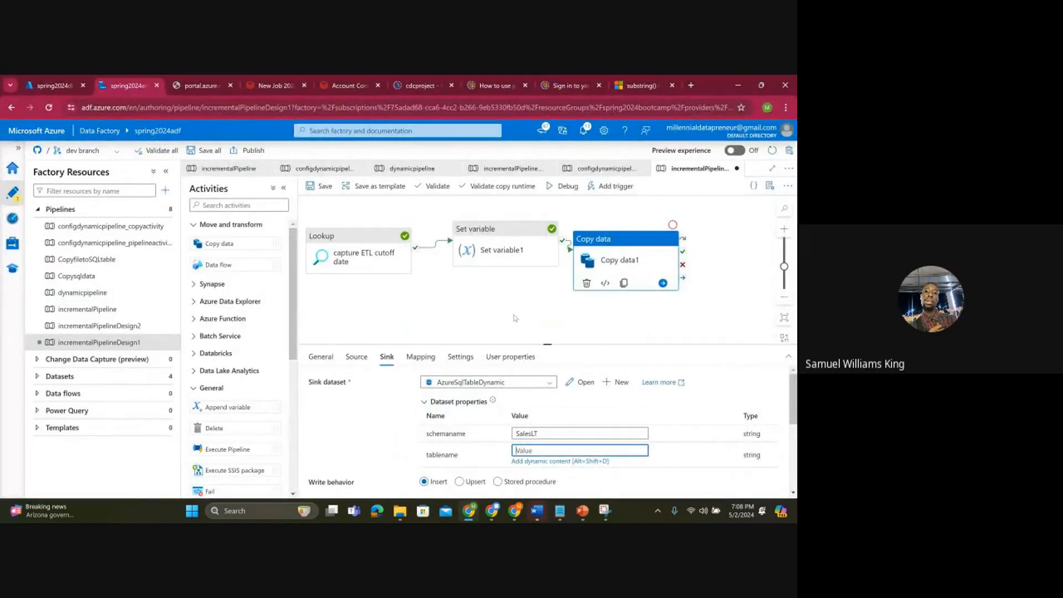
pyautogui.click(515, 317)
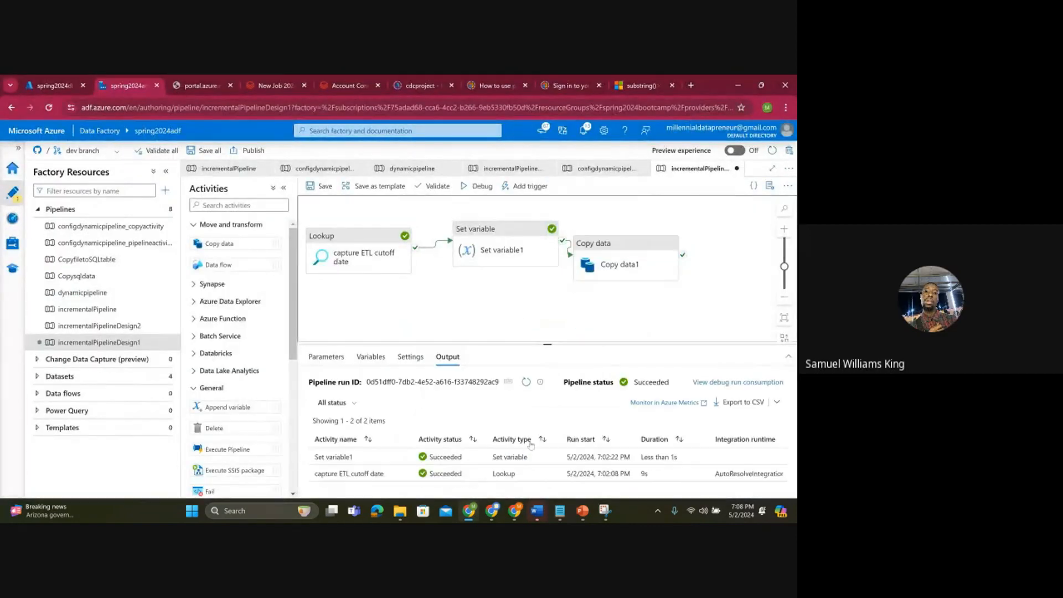
pyautogui.click(612, 246)
pyautogui.moveTo(588, 516)
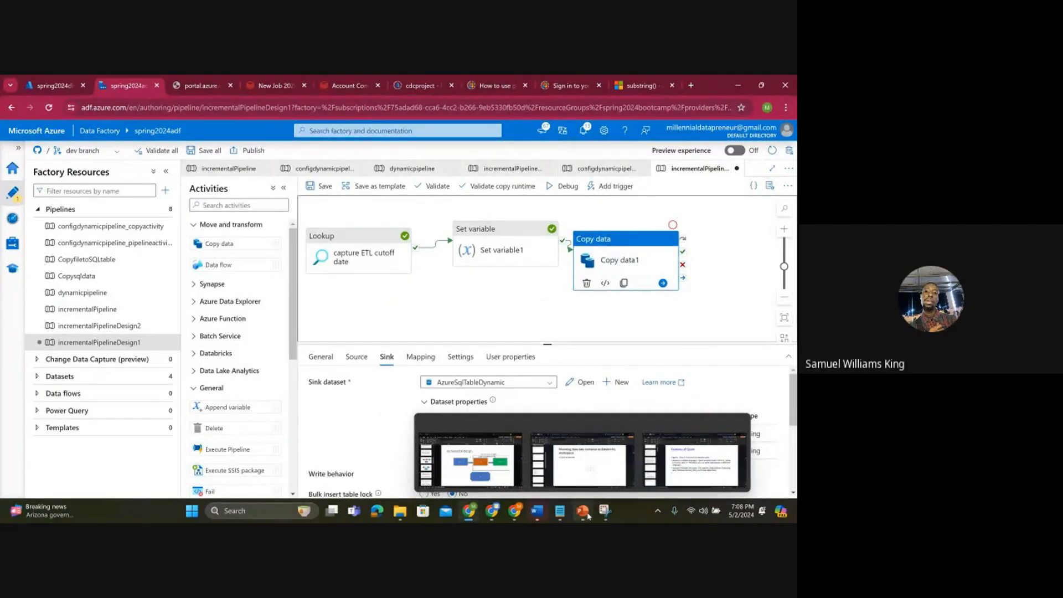
pyautogui.moveTo(495, 459)
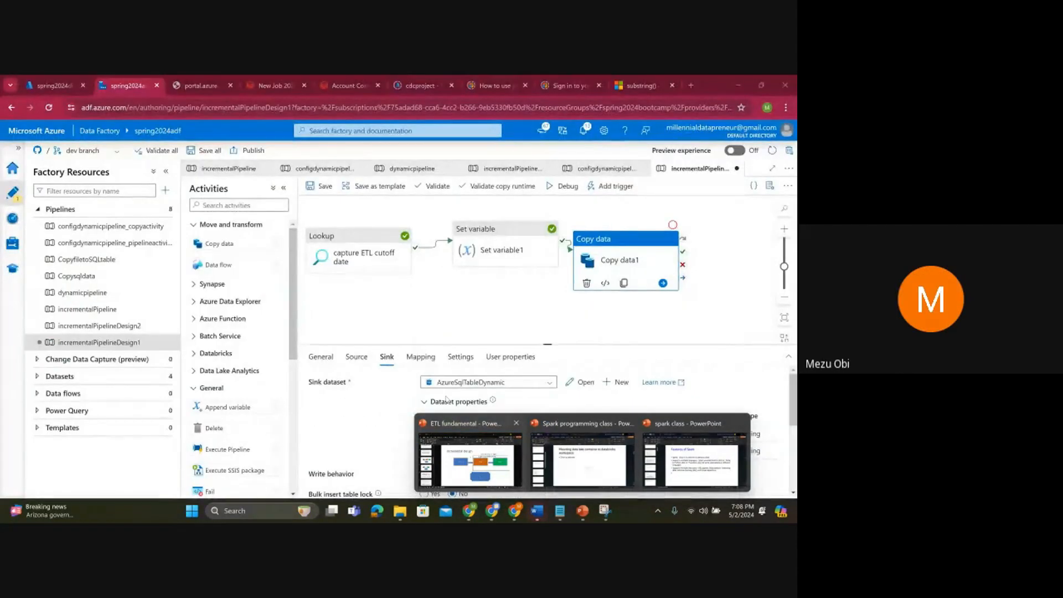
pyautogui.click(504, 283)
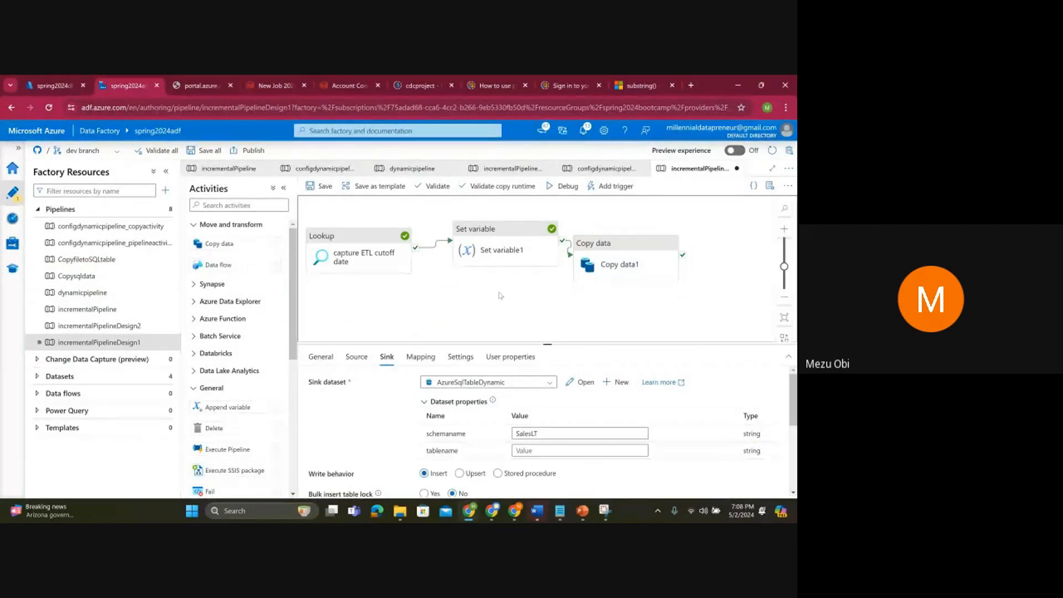
pyautogui.click(615, 265)
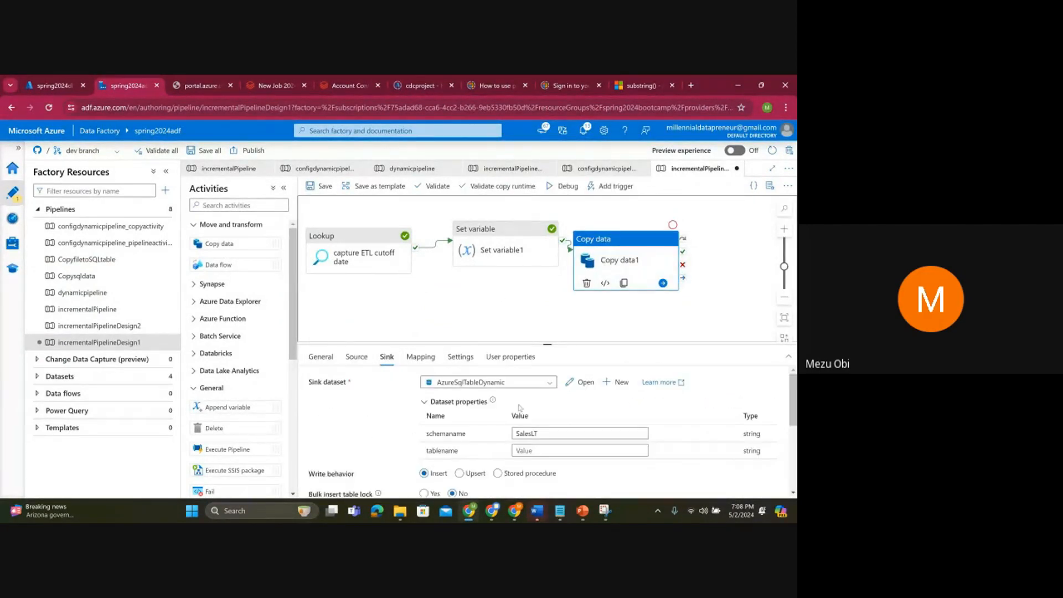
# Step: Enter Stage as the table name of the Copy data1 sink dataset
pyautogui.click(520, 451)
pyautogui.write('S')
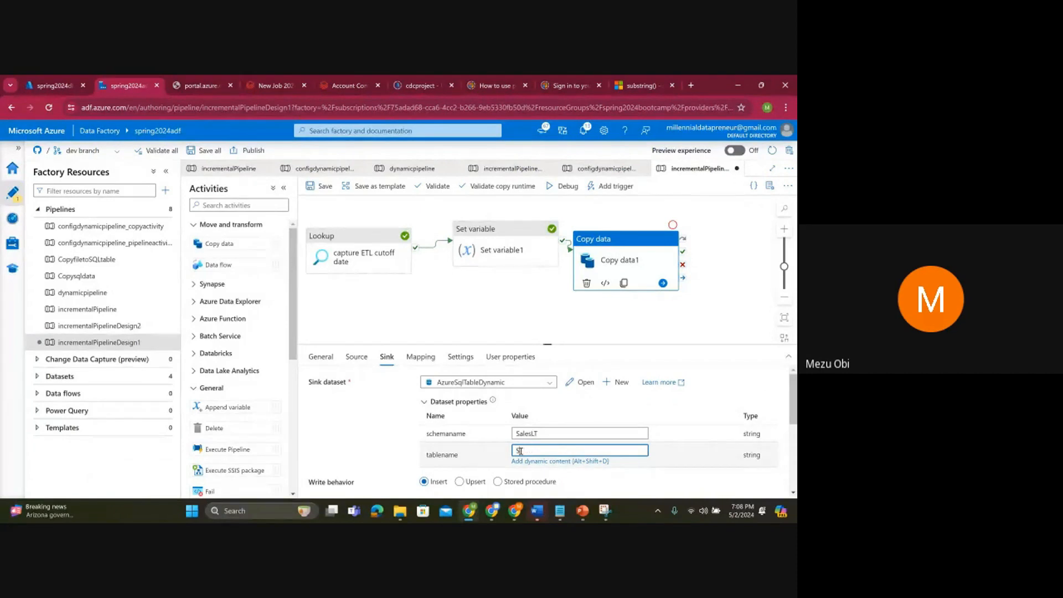
pyautogui.write('tage')
# Step: Check the Copy data1 sink names in incrementalPipeline and set incrementalPipelineDesign1's sink to schema dbo and table StageCustomer
pyautogui.click(98, 308)
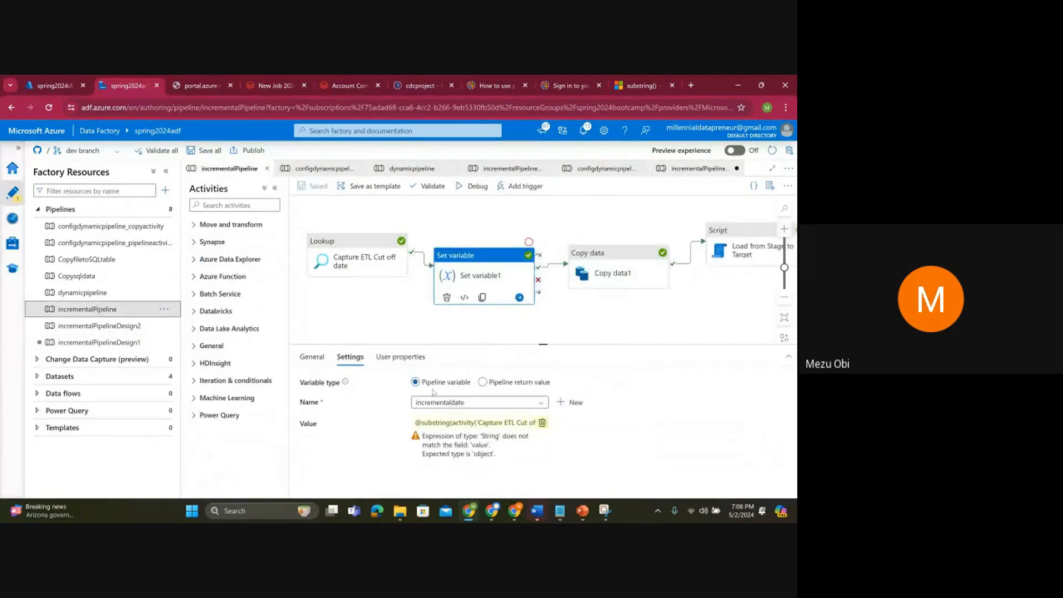
pyautogui.click(594, 282)
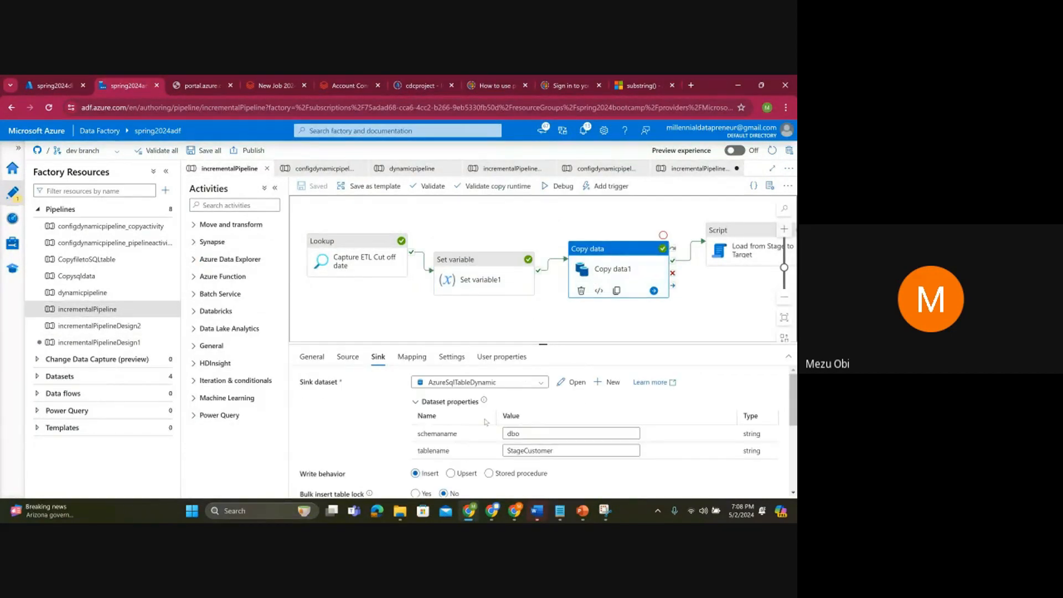
pyautogui.moveTo(563, 452); pyautogui.dragTo(504, 452)
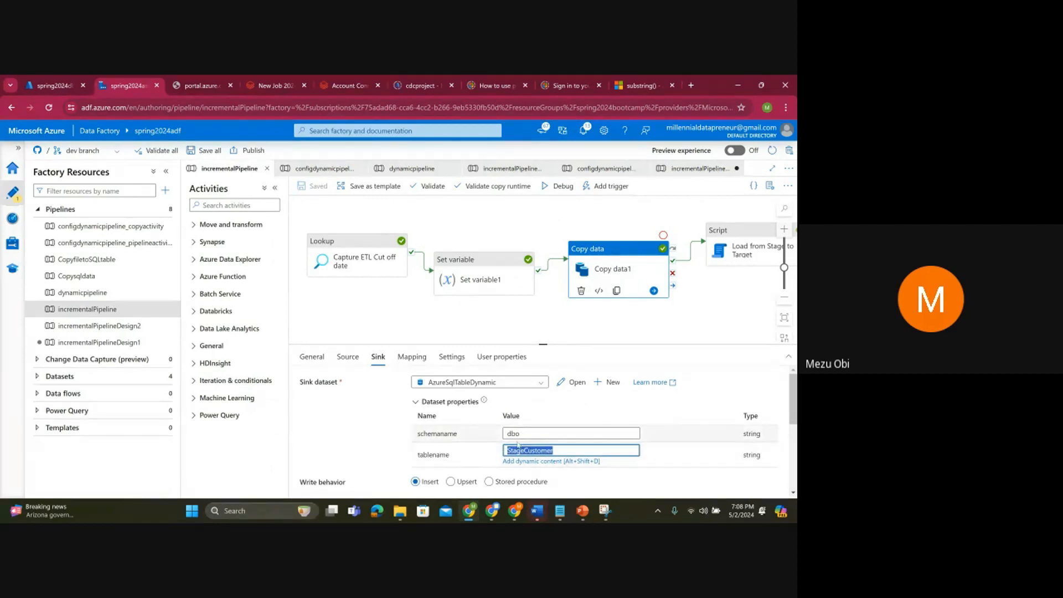
pyautogui.click(98, 325)
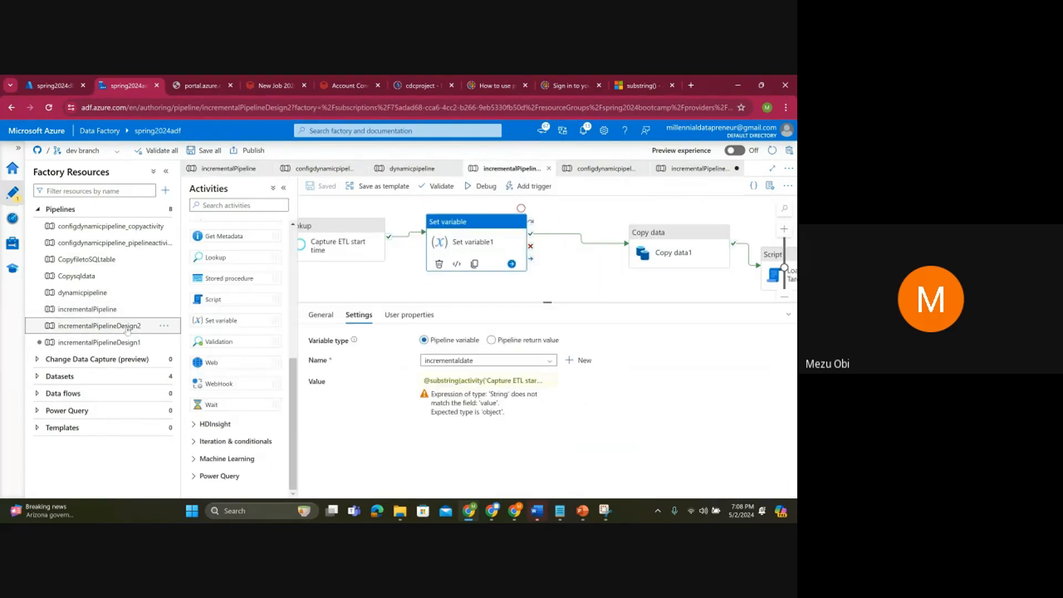
pyautogui.click(83, 346)
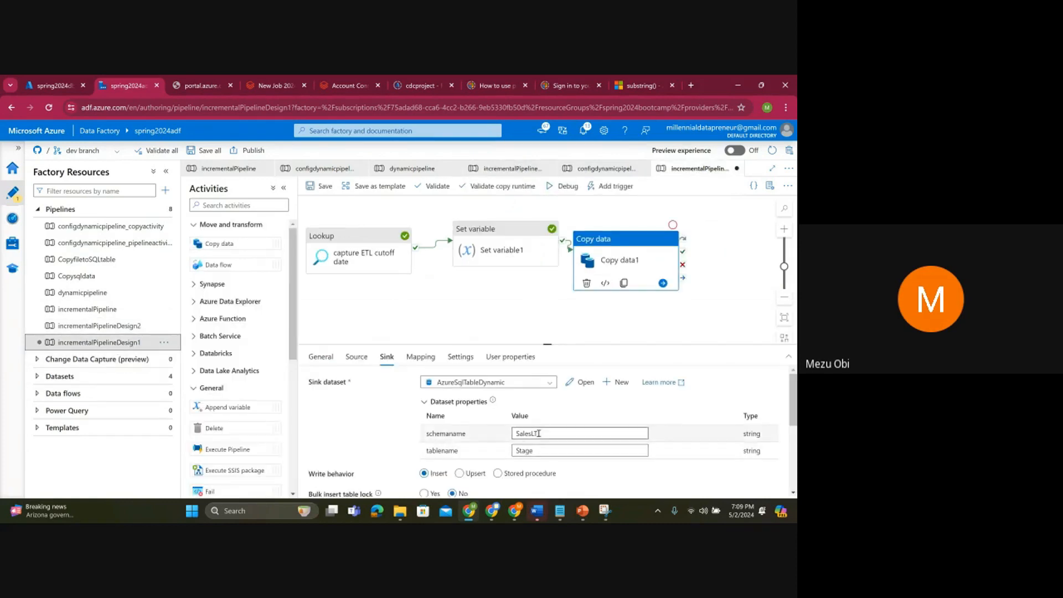
pyautogui.moveTo(540, 433); pyautogui.dragTo(508, 436)
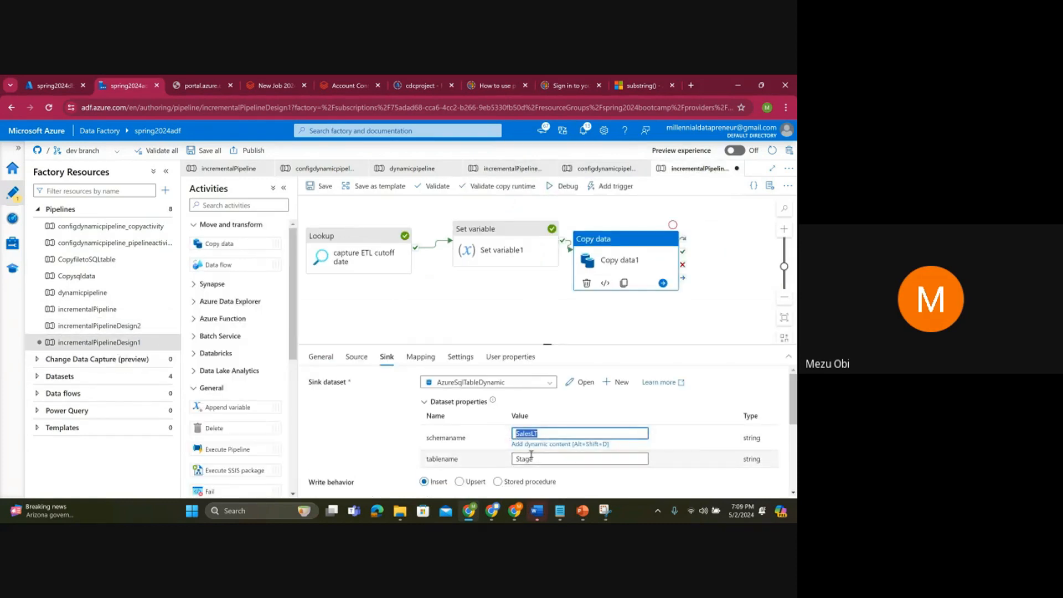
pyautogui.write('dbo')
pyautogui.click(531, 458)
pyautogui.write('Customer')
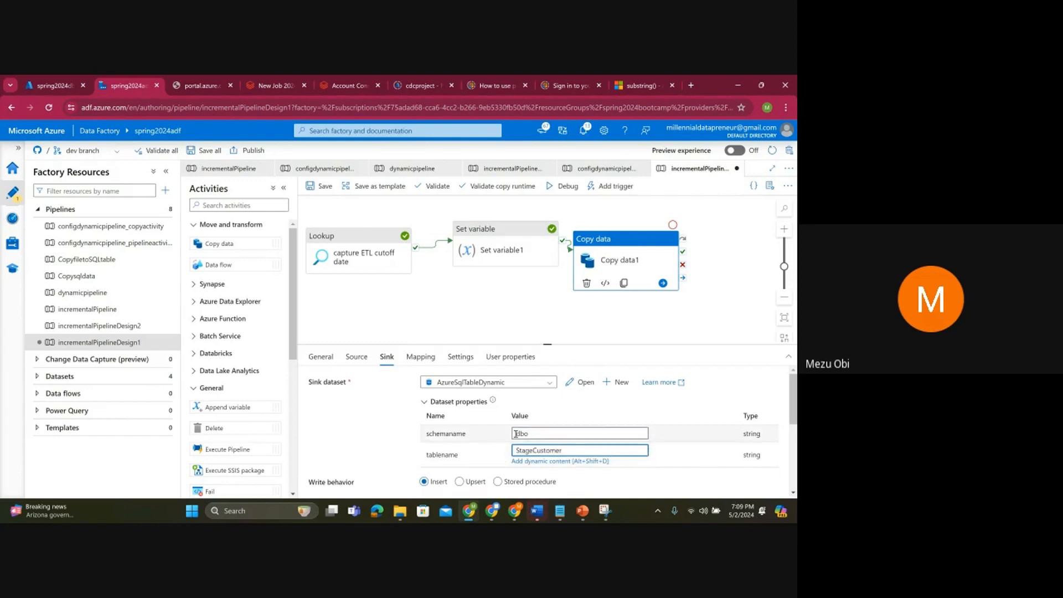
# Step: Set the table option of the Copy data1 sink to Auto create table
pyautogui.scroll(-3, 476, 439)
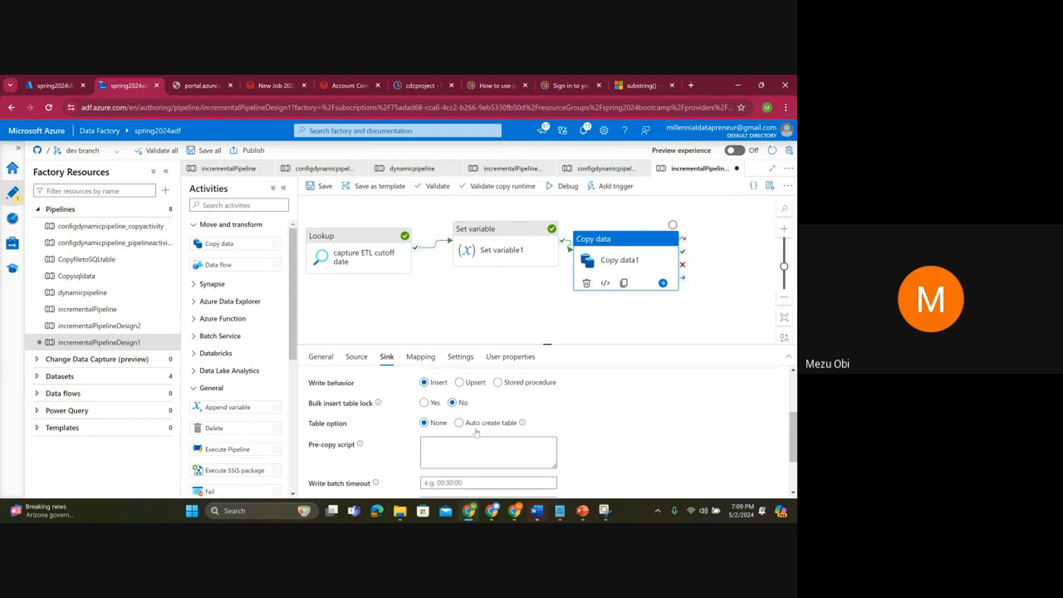
pyautogui.scroll(1, 480, 440)
pyautogui.scroll(-1, 448, 429)
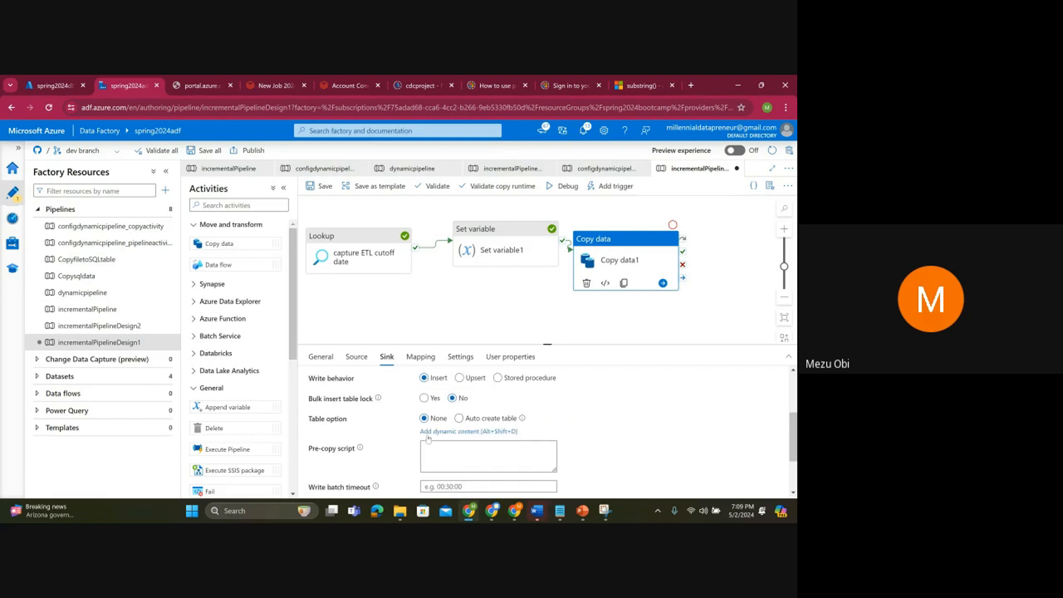
pyautogui.click(461, 422)
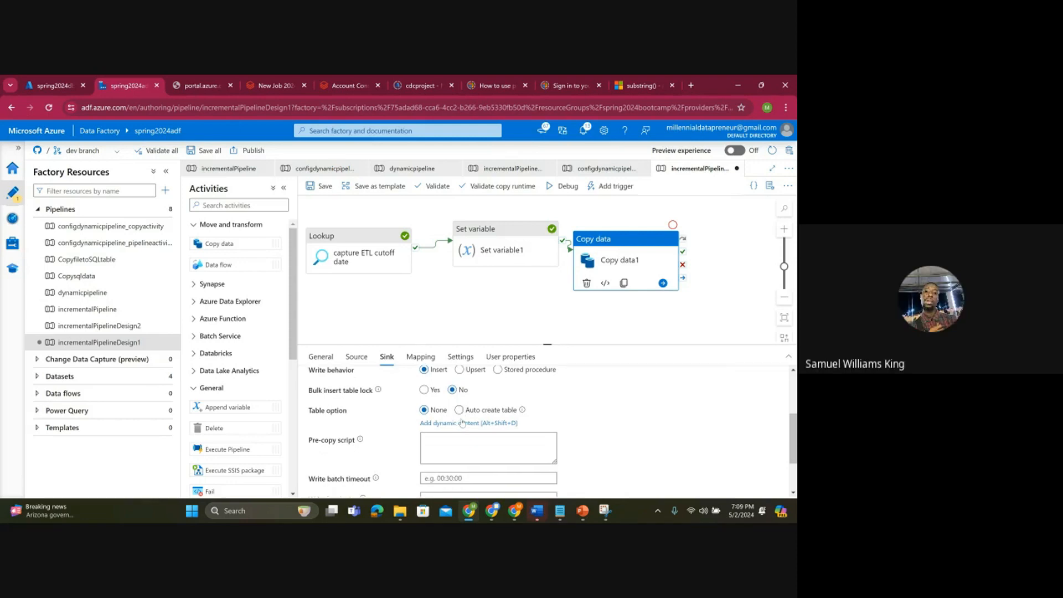
pyautogui.scroll(2, 487, 427)
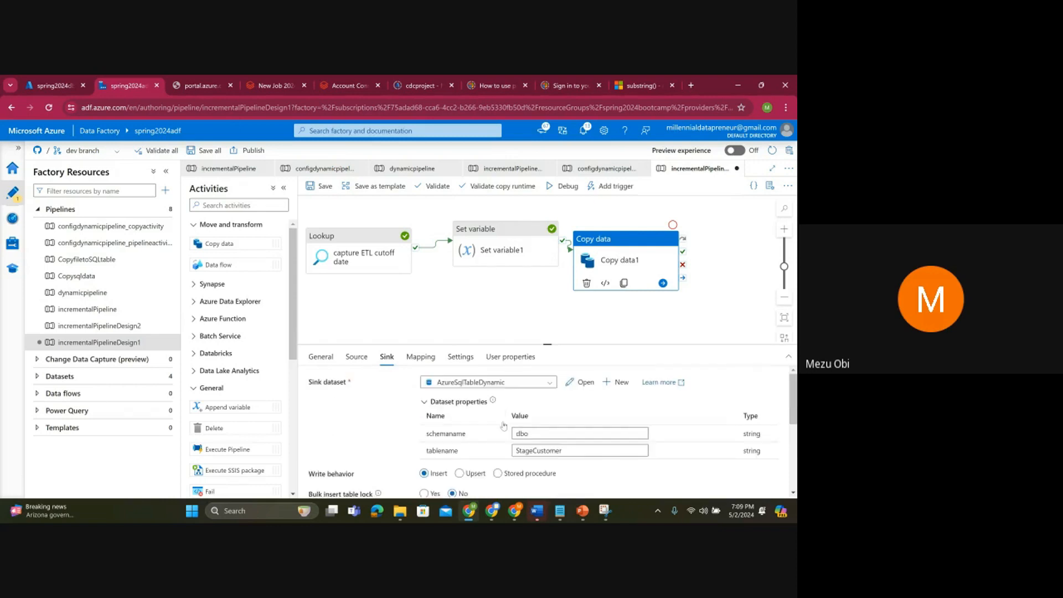
pyautogui.moveTo(567, 452); pyautogui.dragTo(461, 451)
pyautogui.scroll(-1, 464, 437)
pyautogui.scroll(-2, 463, 436)
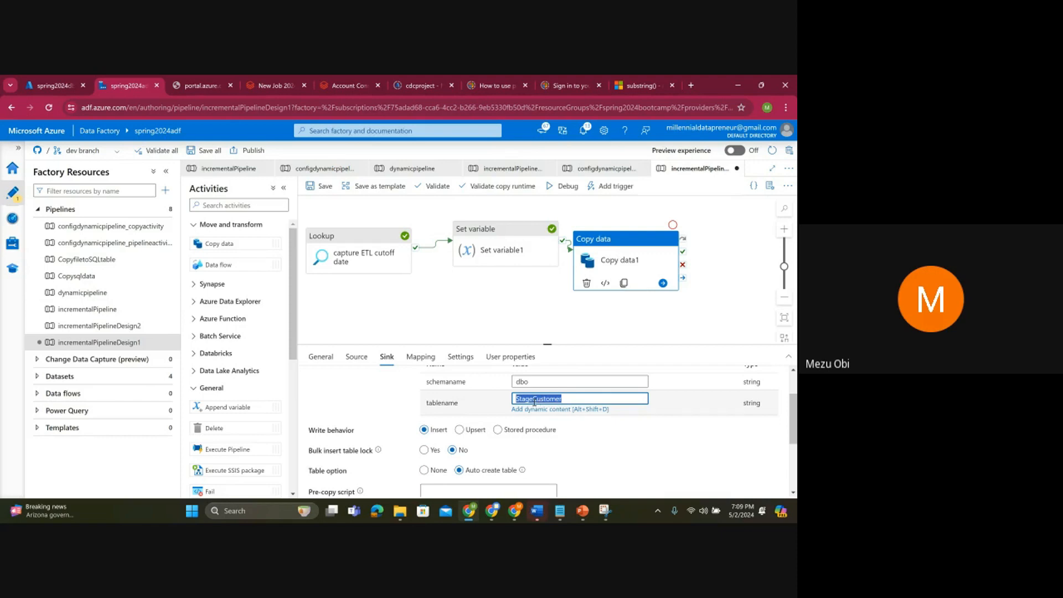
# Step: Copy the pre-copy script from the Copy data1 sink settings of incrementalPipeline
pyautogui.scroll(-3, 488, 410)
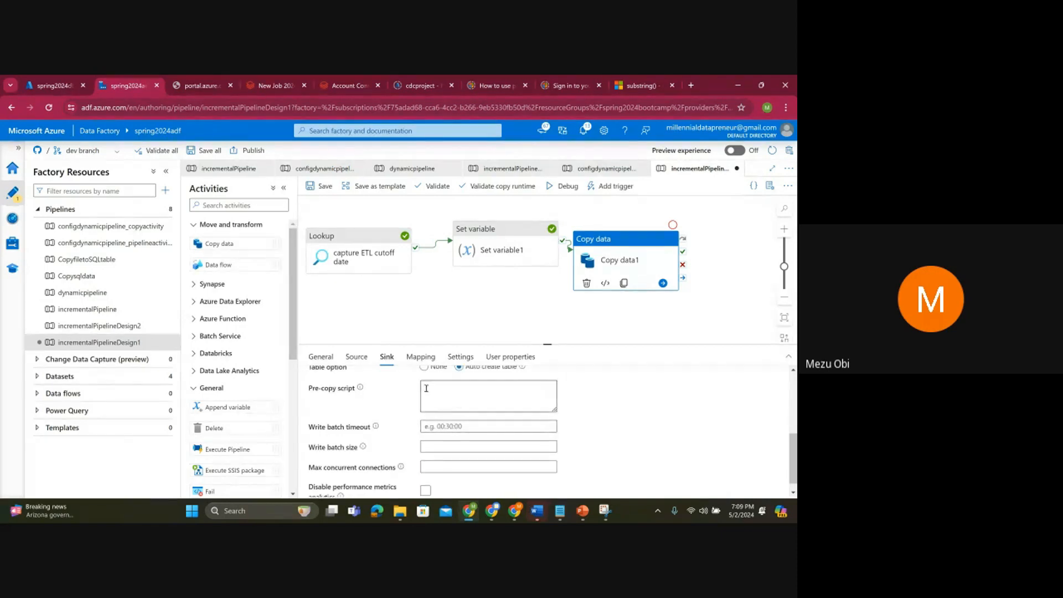
pyautogui.scroll(3, 452, 407)
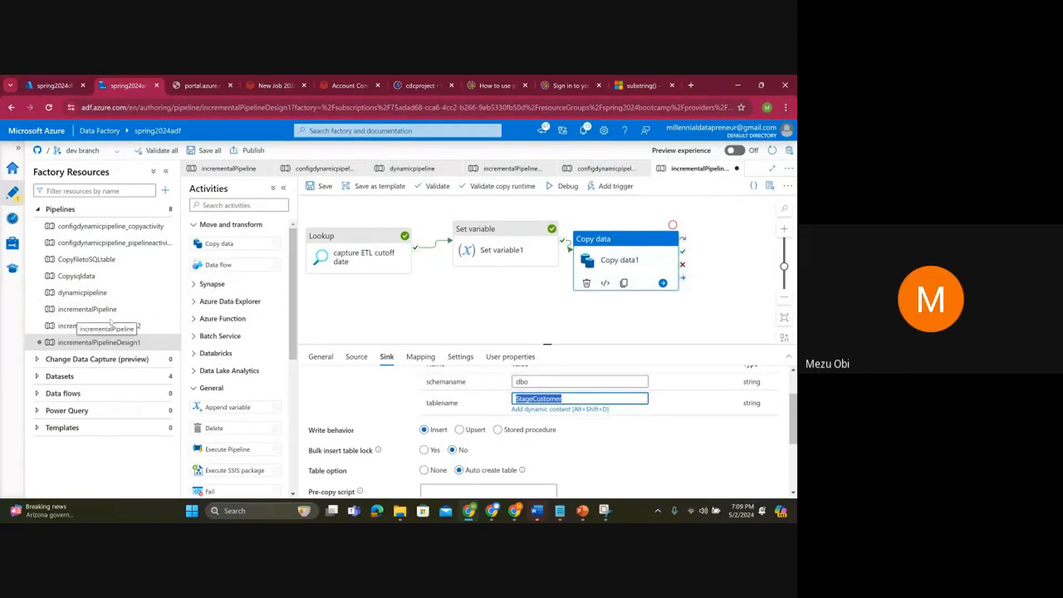
pyautogui.click(109, 314)
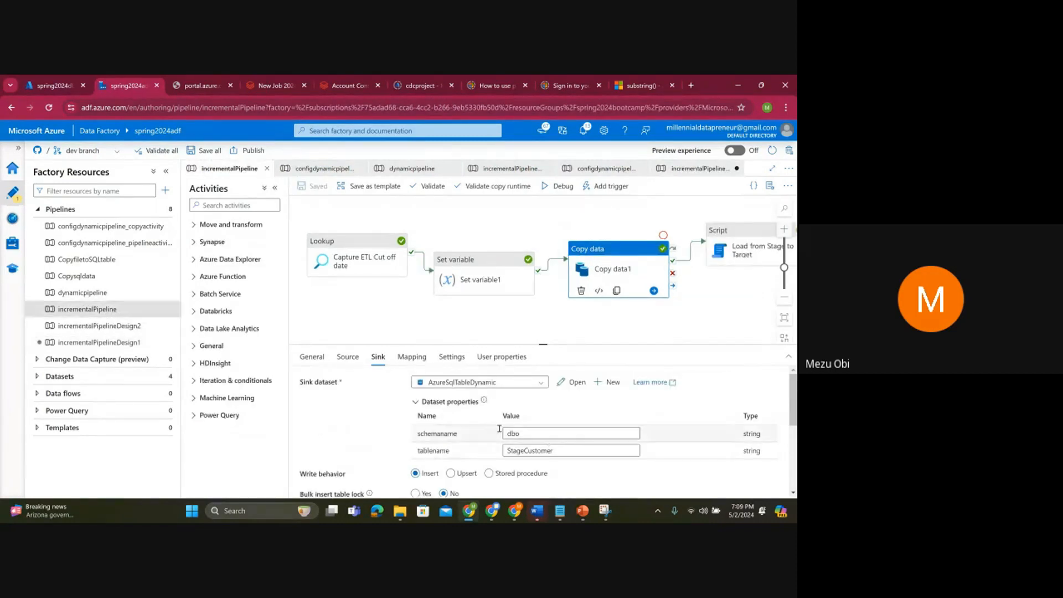
pyautogui.scroll(-3, 465, 432)
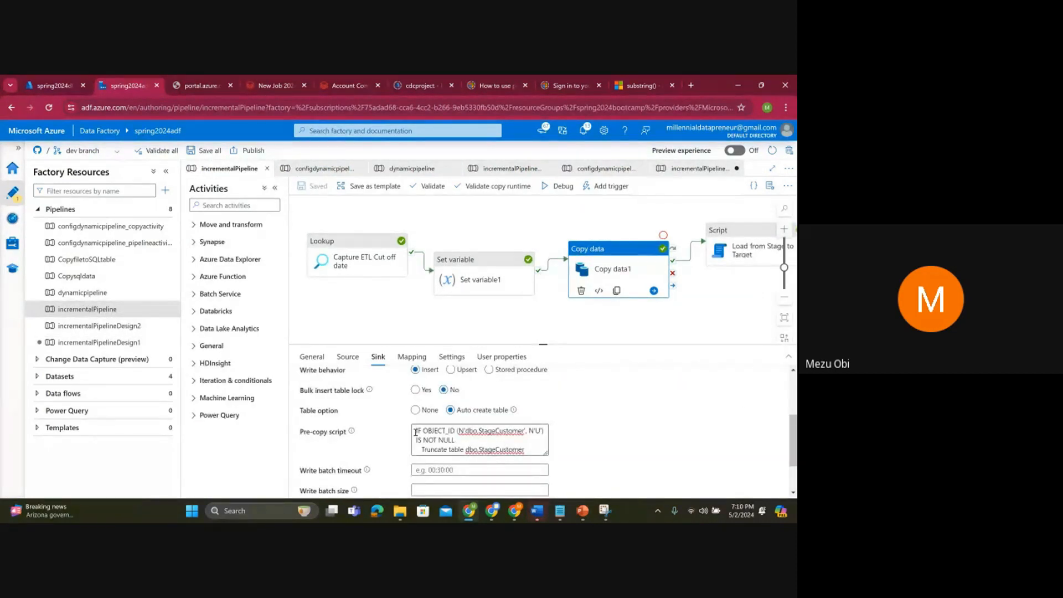
pyautogui.moveTo(416, 432); pyautogui.dragTo(524, 449)
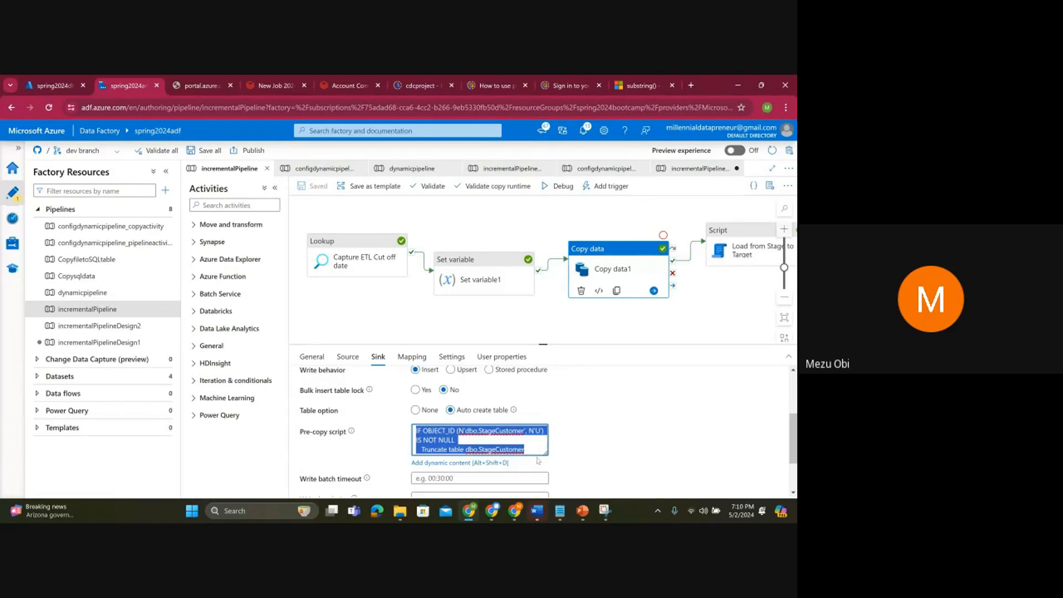
pyautogui.click(514, 449)
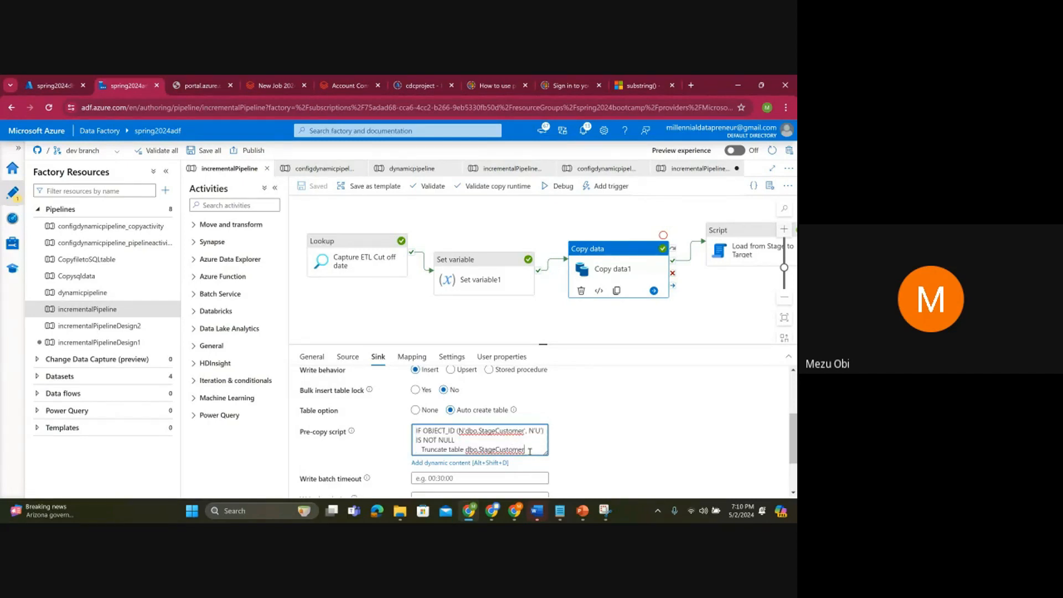
pyautogui.moveTo(530, 451)
pyautogui.mouseDown()
pyautogui.moveTo(418, 450)
pyautogui.moveTo(416, 432)
pyautogui.moveTo(536, 449)
pyautogui.mouseUp()
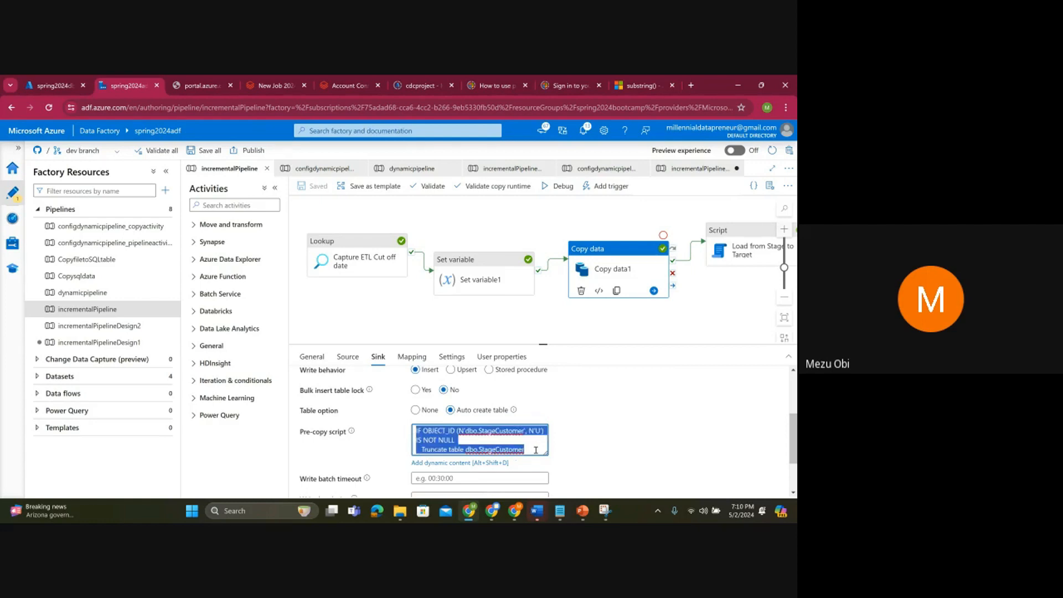
pyautogui.click(472, 442)
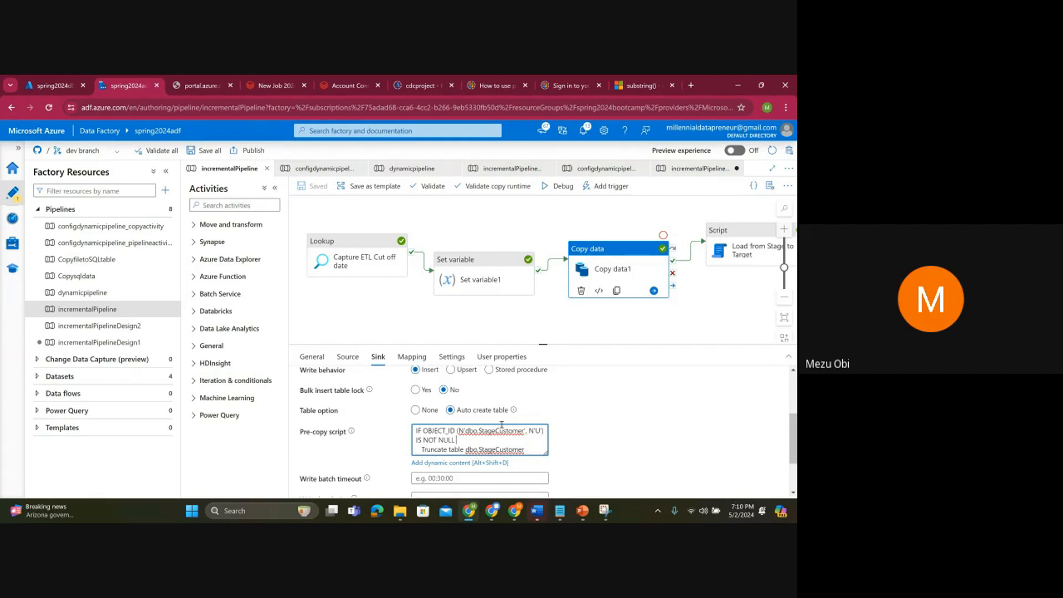
pyautogui.moveTo(526, 449); pyautogui.dragTo(403, 439)
pyautogui.hotkey('ctrl', 'c')
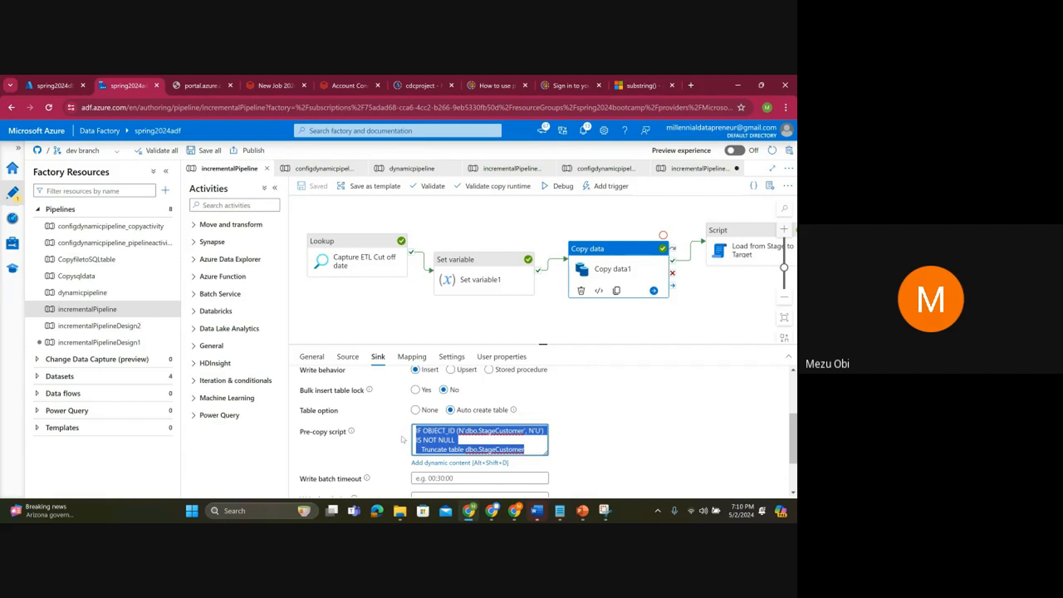
# Step: Paste the script that truncates dbo.StageCustomer if it exists as the pre-copy script of the Copy data1 sink in incrementalPipelineDesign1
pyautogui.click(100, 343)
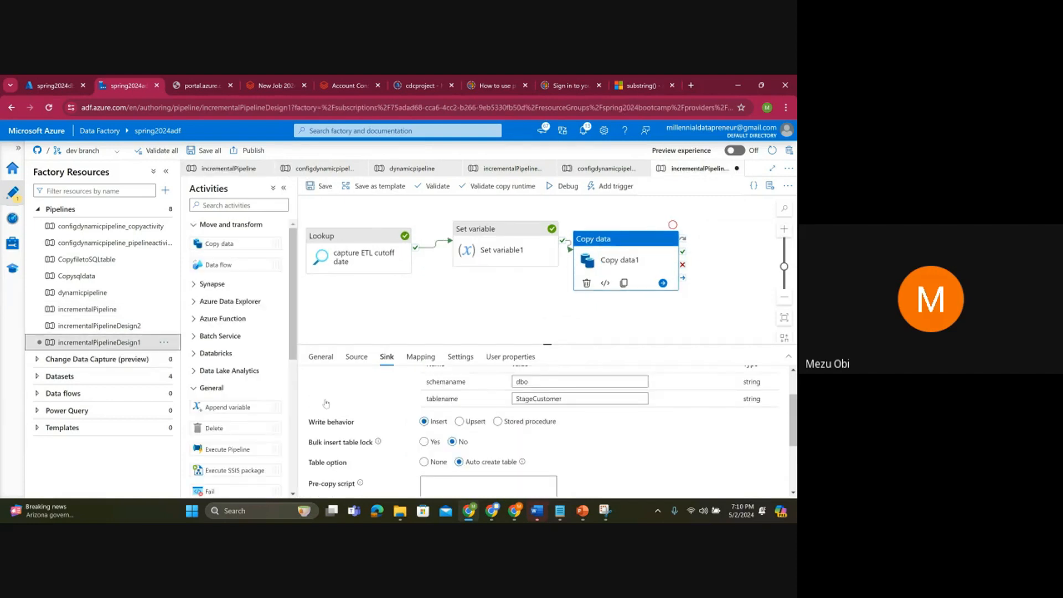
pyautogui.scroll(-1, 443, 420)
pyautogui.click(443, 434)
pyautogui.hotkey('ctrl', 'v')
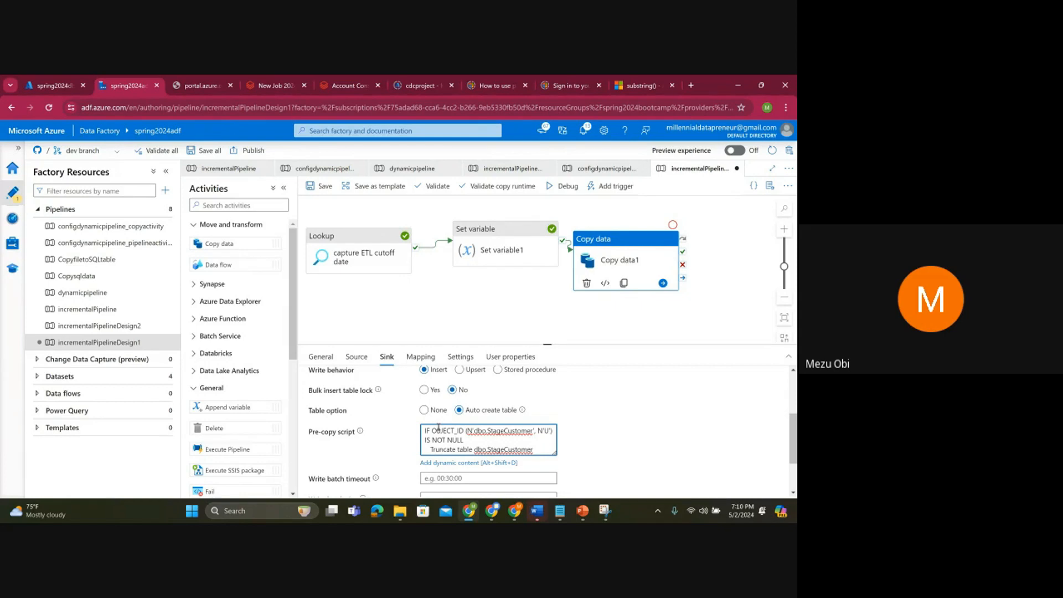
pyautogui.scroll(3, 439, 428)
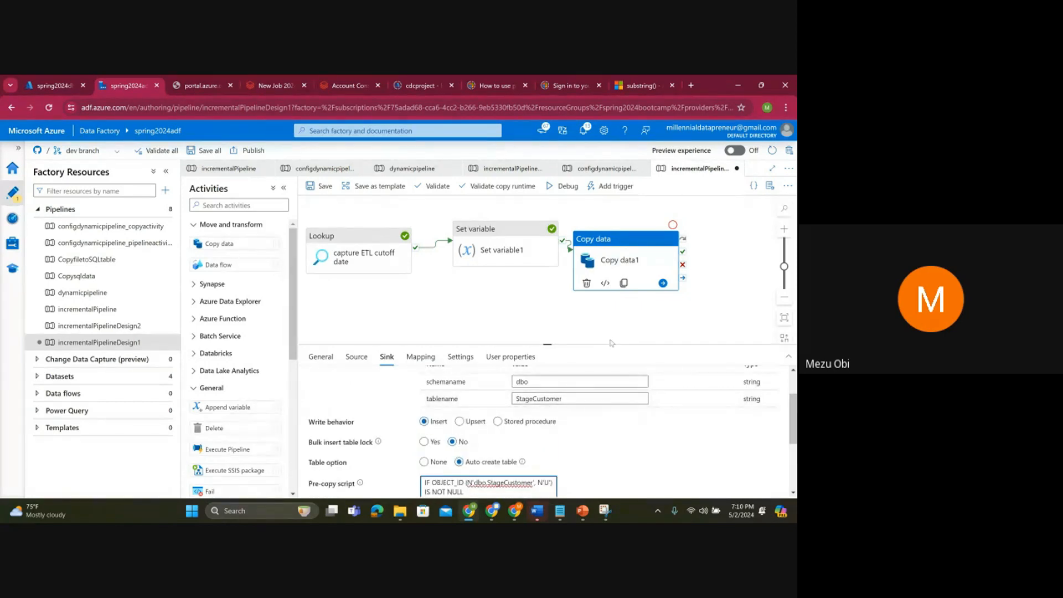
# Step: Check the Copy data1 source query, save incrementalPipelineDesign1 to the dev branch and start a debug run
pyautogui.click(357, 357)
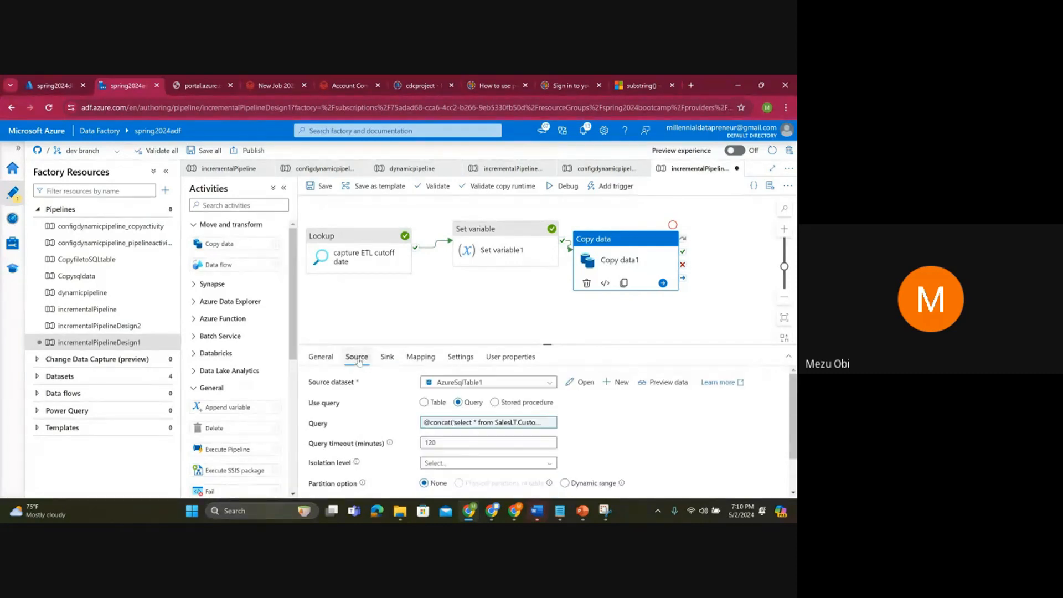
pyautogui.click(490, 425)
pyautogui.click(467, 319)
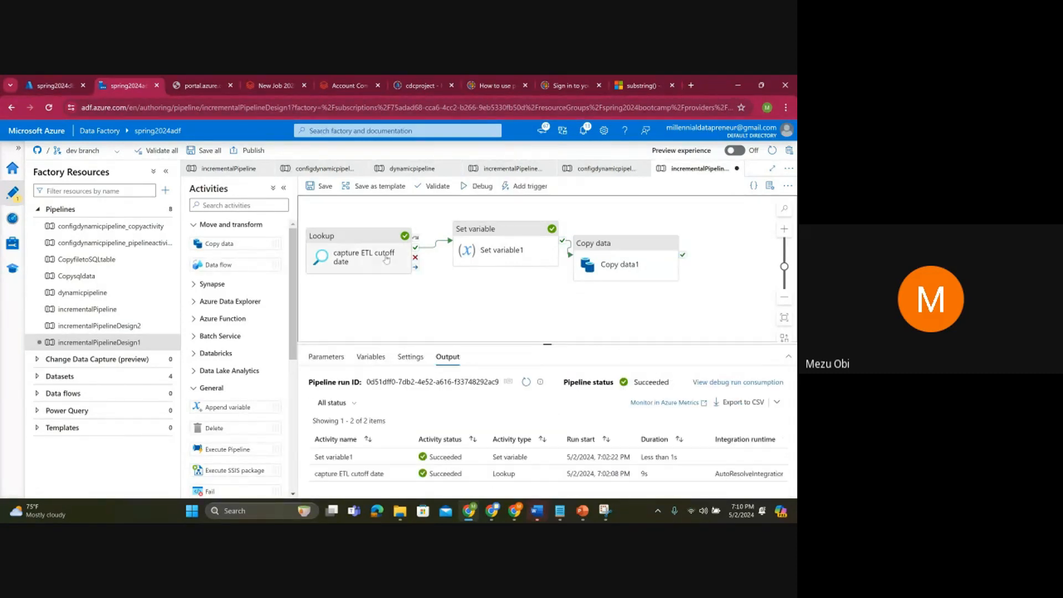
pyautogui.click(323, 190)
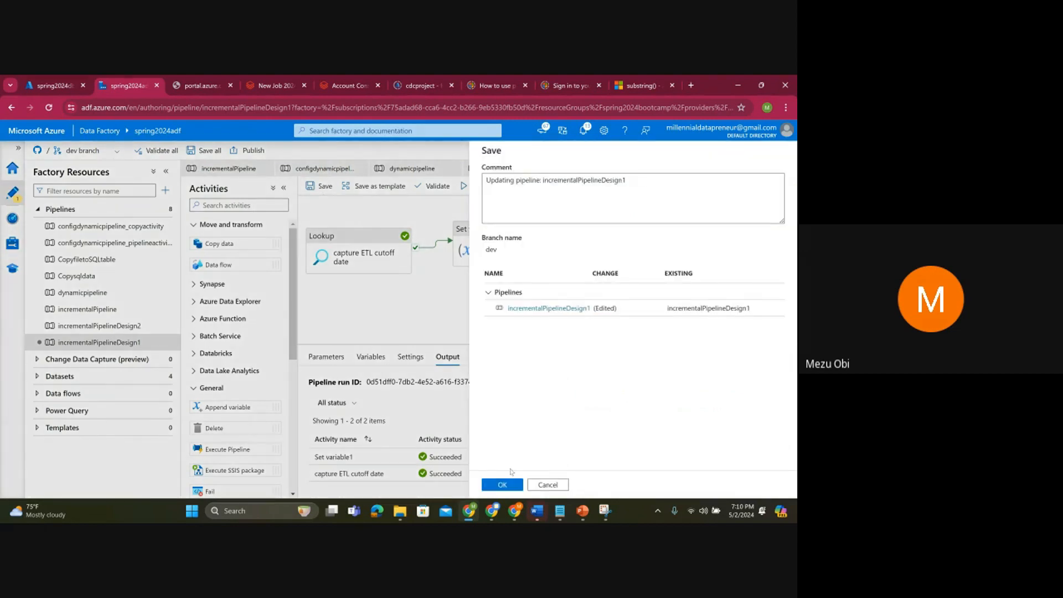
pyautogui.click(501, 485)
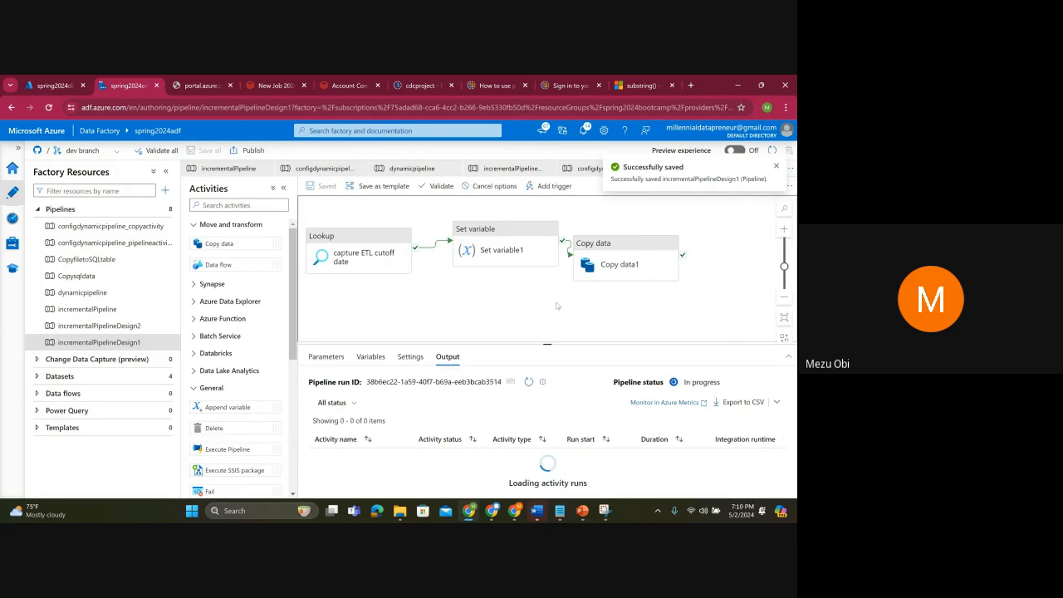
# Step: Refresh the debug run status of incrementalPipelineDesign1 until the Copy data1 activity finishes
pyautogui.click(528, 382)
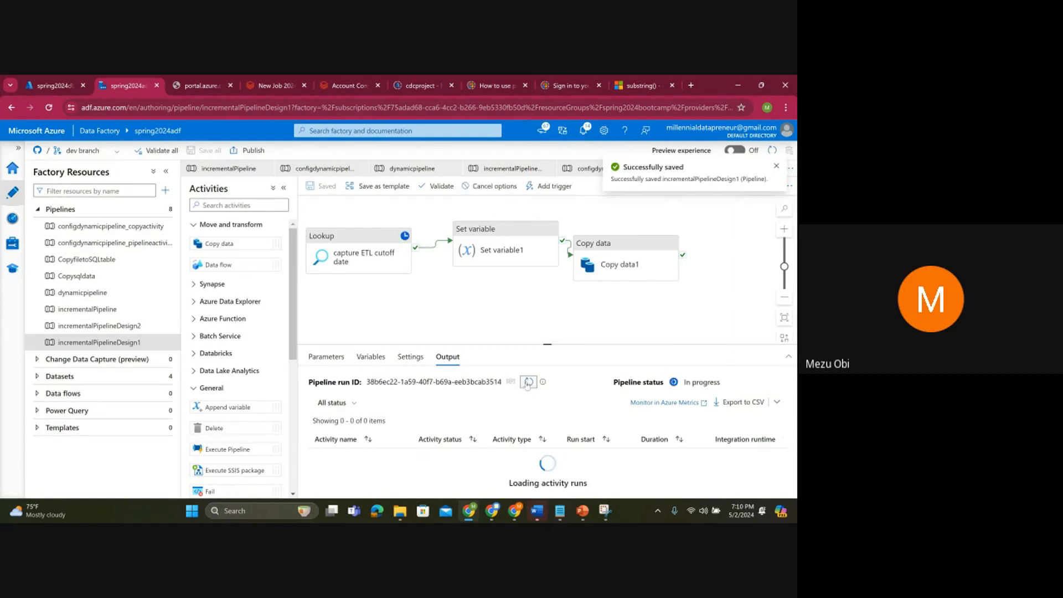
pyautogui.click(527, 382)
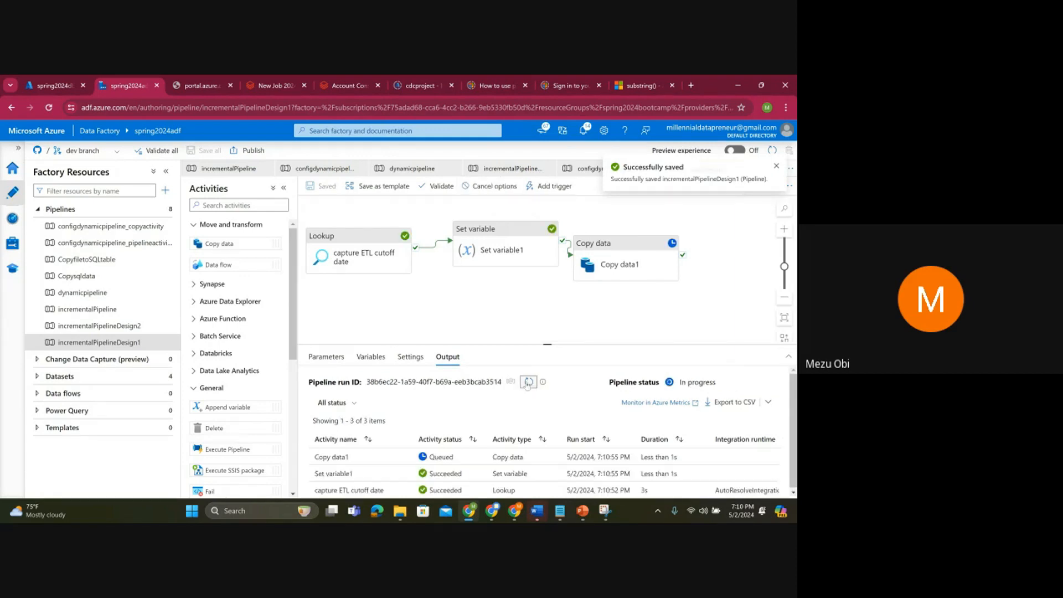
pyautogui.click(528, 383)
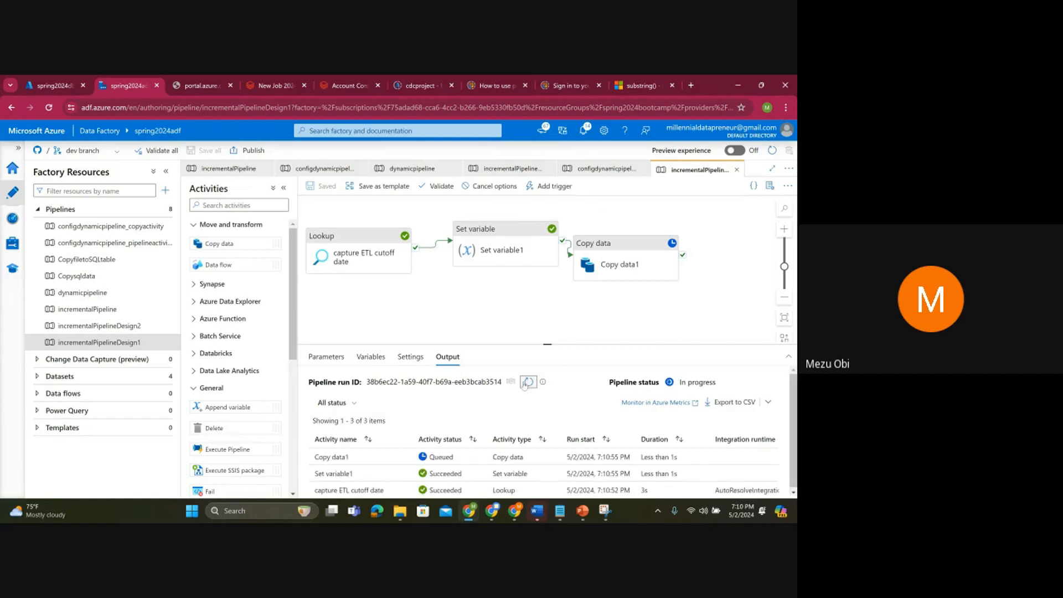
pyautogui.click(528, 382)
pyautogui.click(528, 382)
pyautogui.click(528, 382)
pyautogui.click(525, 383)
pyautogui.click(528, 382)
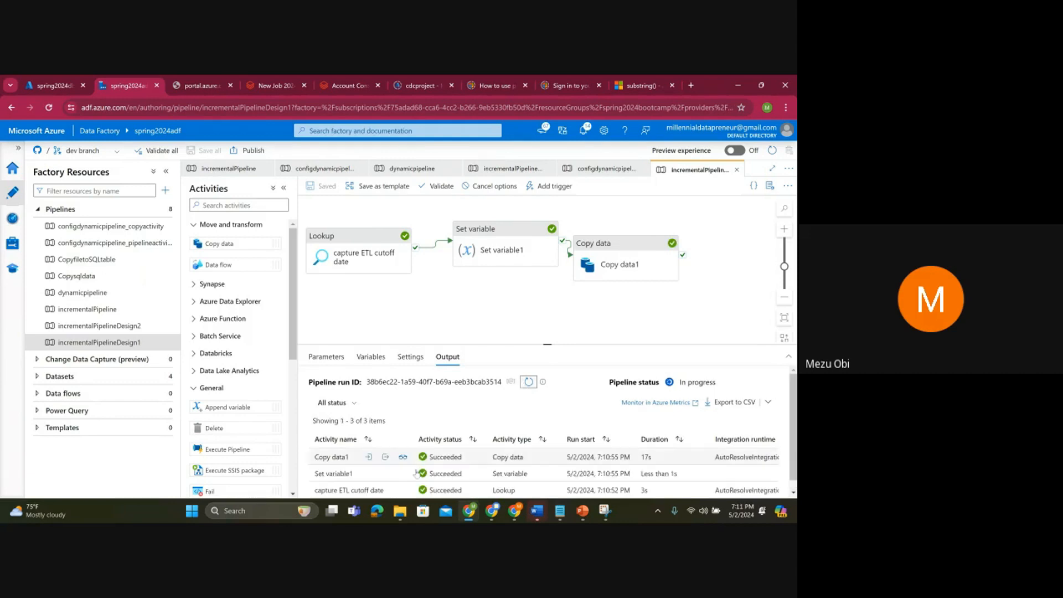
# Step: Inspect the output of the Copy data1 run and the sqlReaderQuery in its input
pyautogui.click(386, 457)
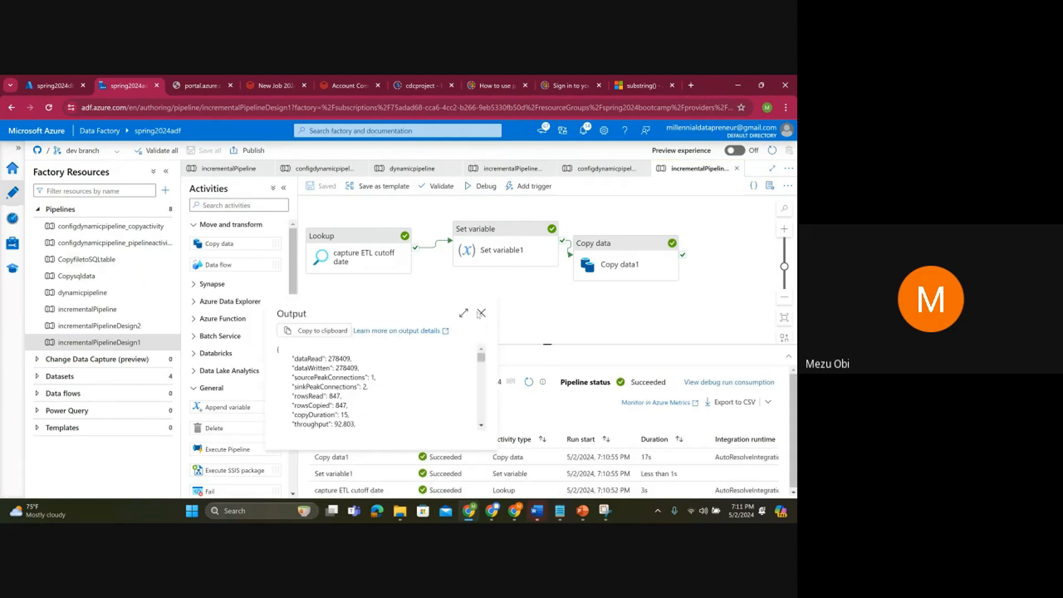
pyautogui.click(482, 313)
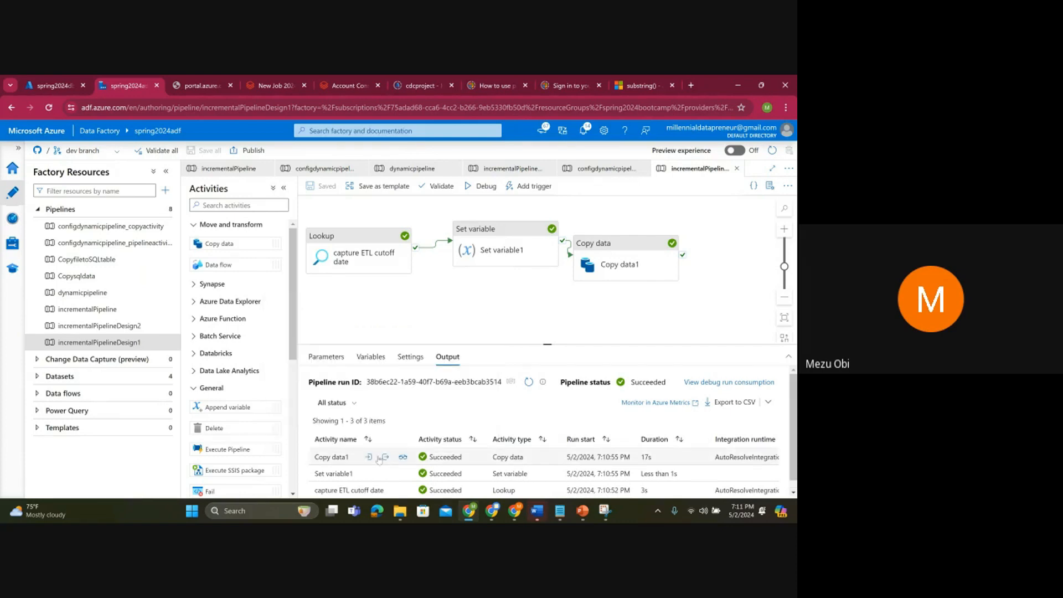
pyautogui.click(369, 457)
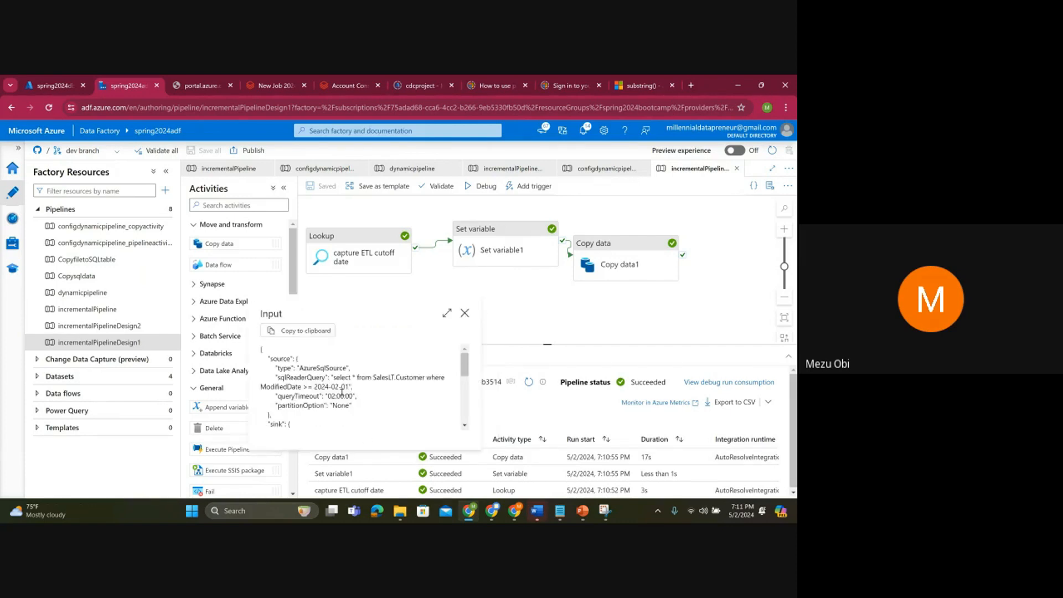
pyautogui.moveTo(333, 377)
pyautogui.mouseDown()
pyautogui.moveTo(353, 387)
pyautogui.moveTo(349, 397)
pyautogui.moveTo(351, 387)
pyautogui.mouseUp()
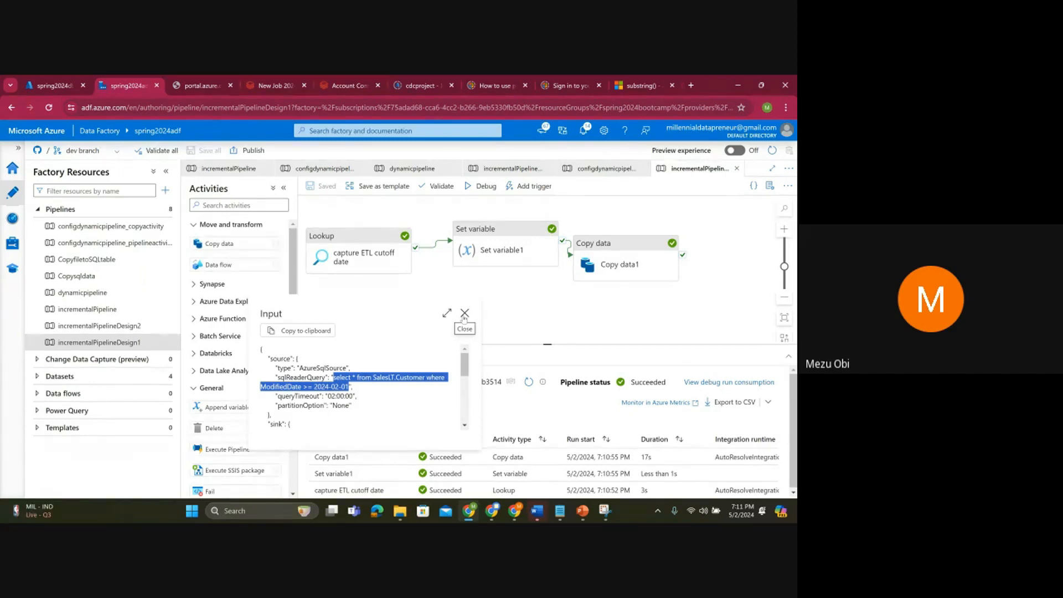
# Step: Run the existing SalesLT.Customer query with ModifiedDate >= '2024-01-02' in the spring2024db query editor
pyautogui.click(50, 86)
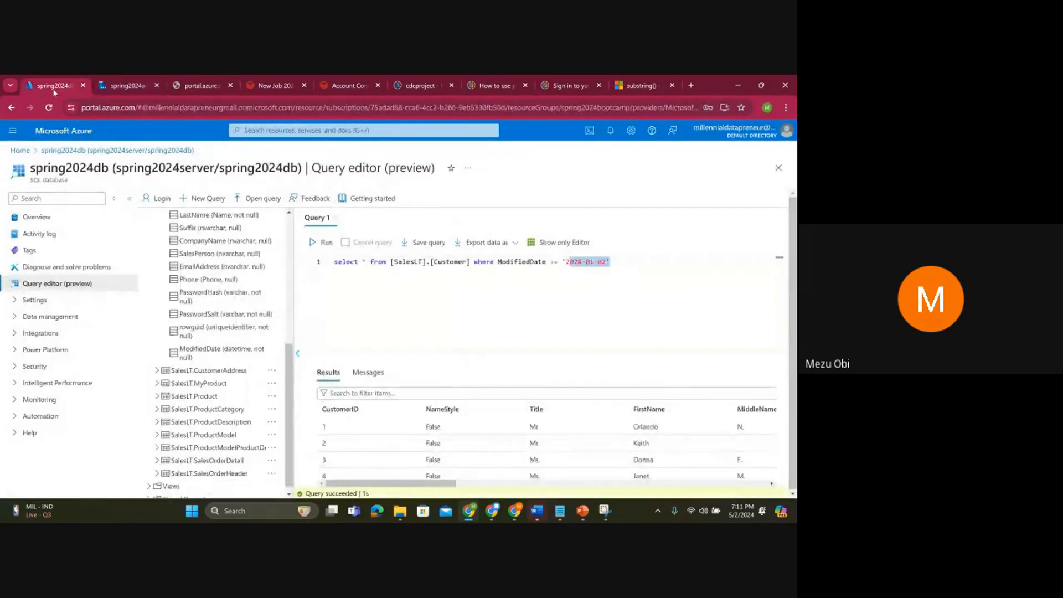
pyautogui.click(373, 282)
pyautogui.click(324, 243)
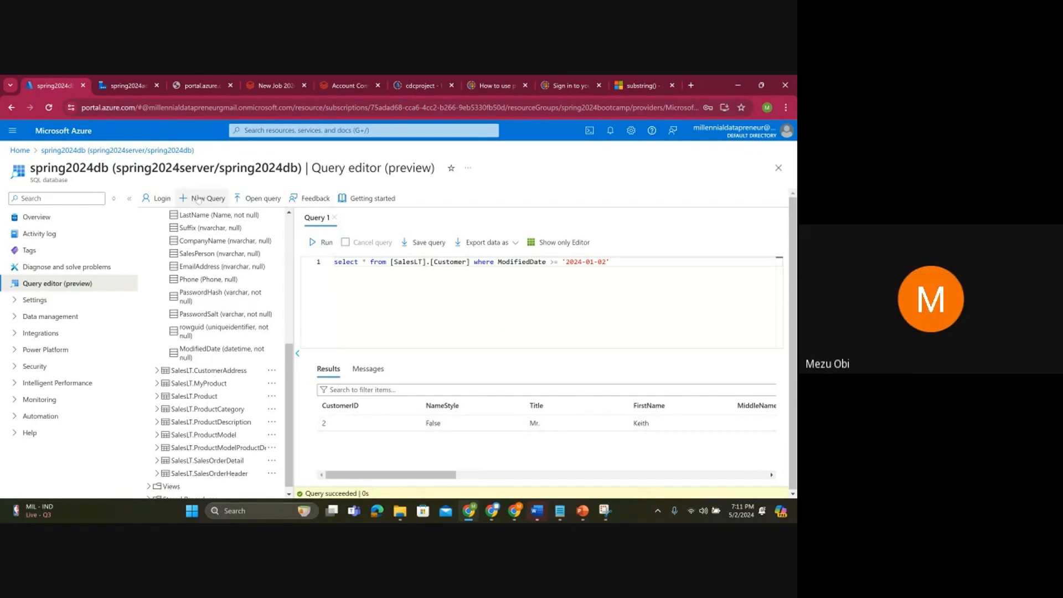
# Step: Return to the Data Factory pipeline and recheck the output details of the Copy data1 run
pyautogui.click(126, 85)
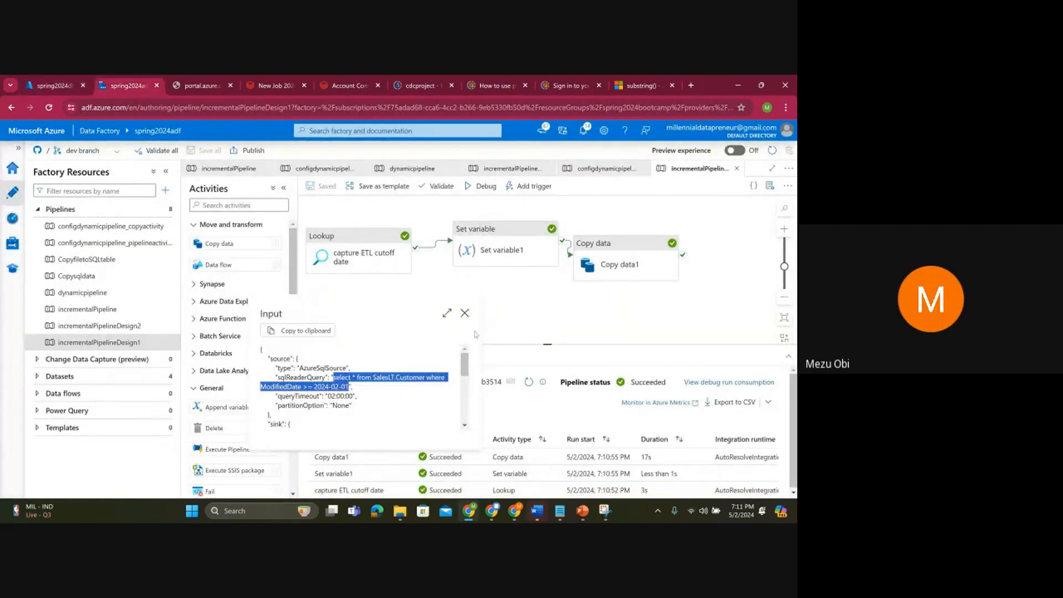
pyautogui.click(466, 316)
pyautogui.click(465, 314)
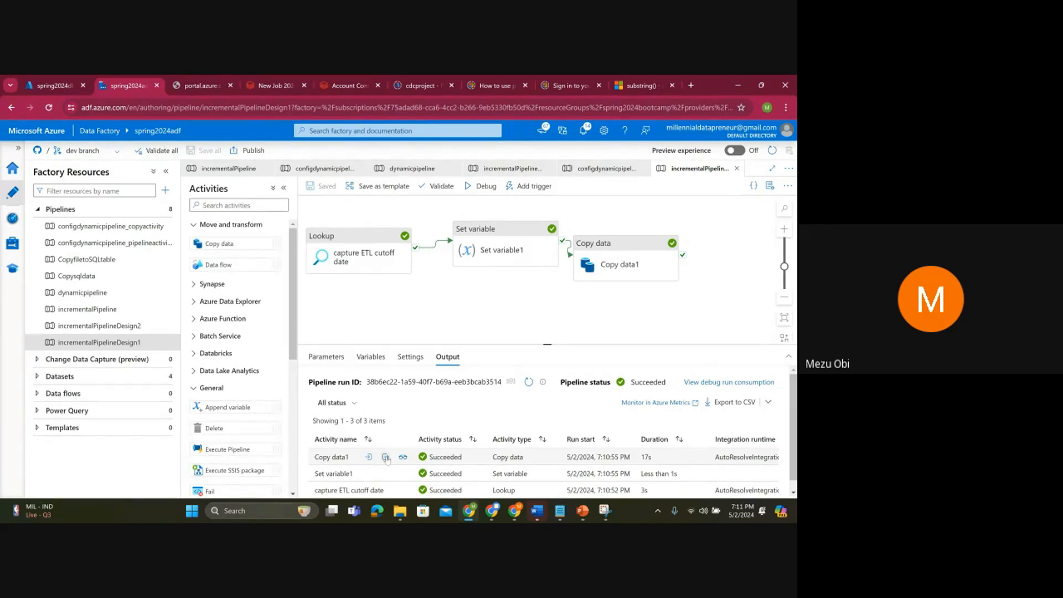
pyautogui.click(386, 457)
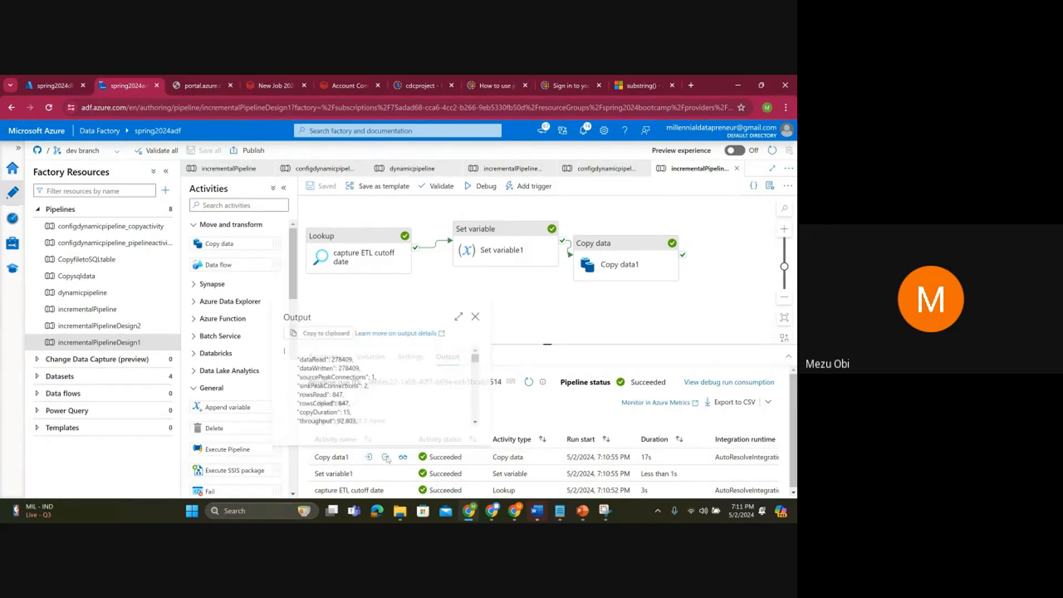
pyautogui.click(482, 314)
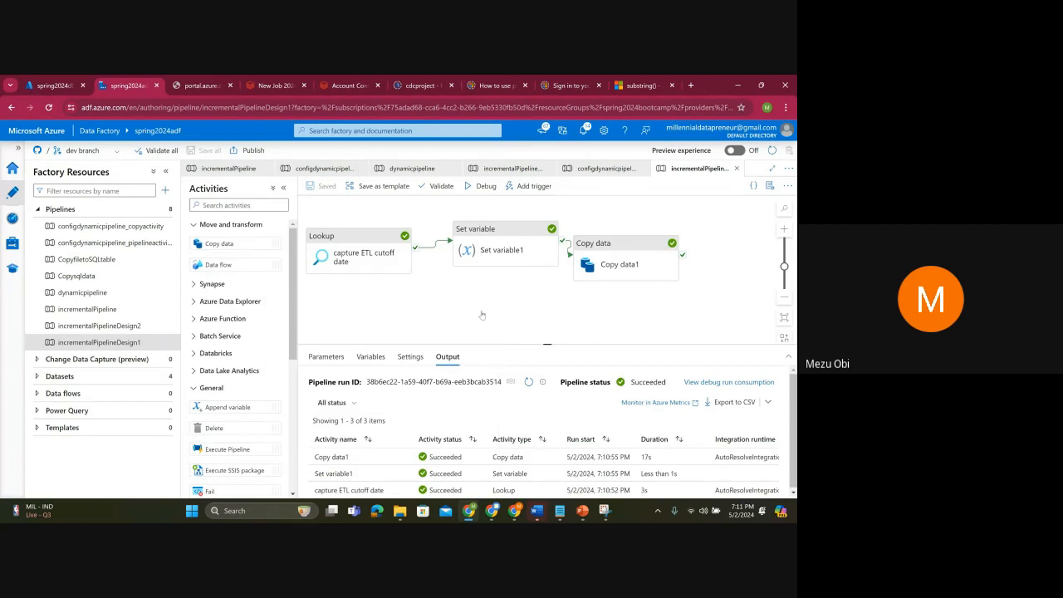
# Step: Copy the sqlReaderQuery from the Copy data1 input into the spring2024db query editor and run only that statement, with ModifiedDate >= 2024-02-01
pyautogui.click(369, 457)
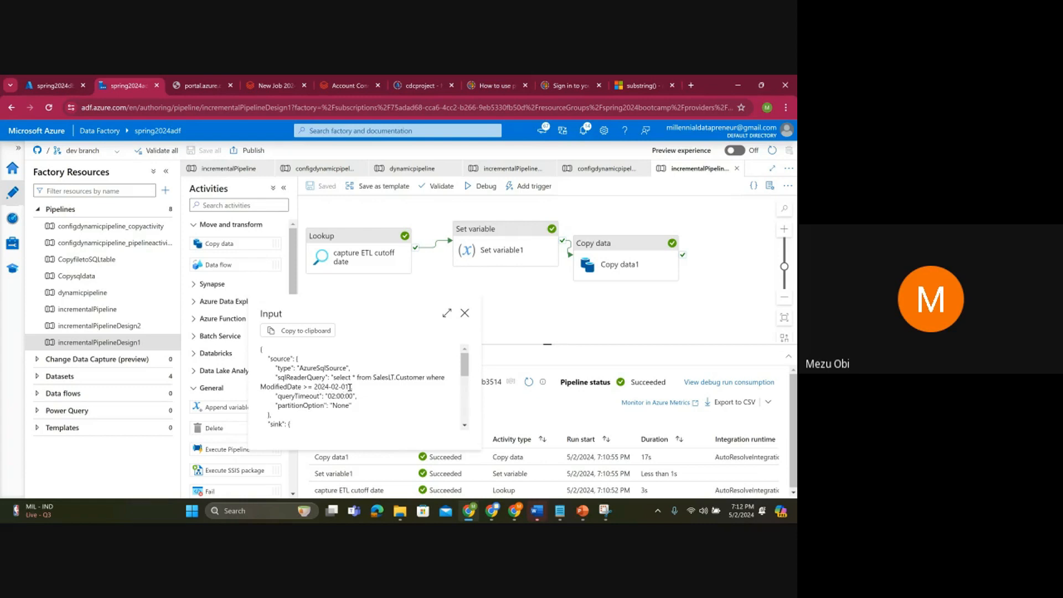
pyautogui.moveTo(349, 387); pyautogui.dragTo(332, 377)
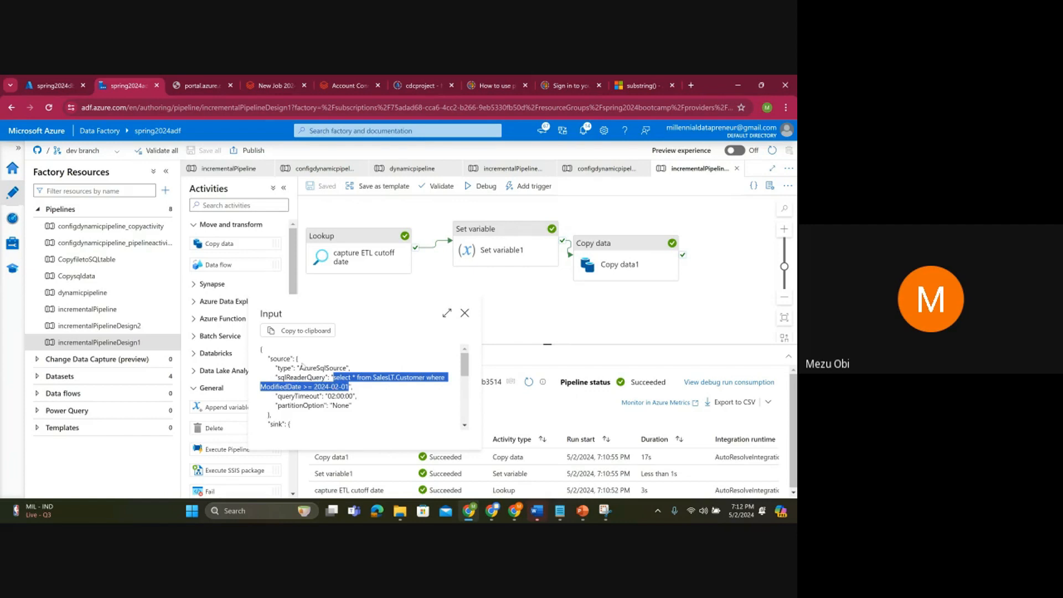
pyautogui.click(54, 85)
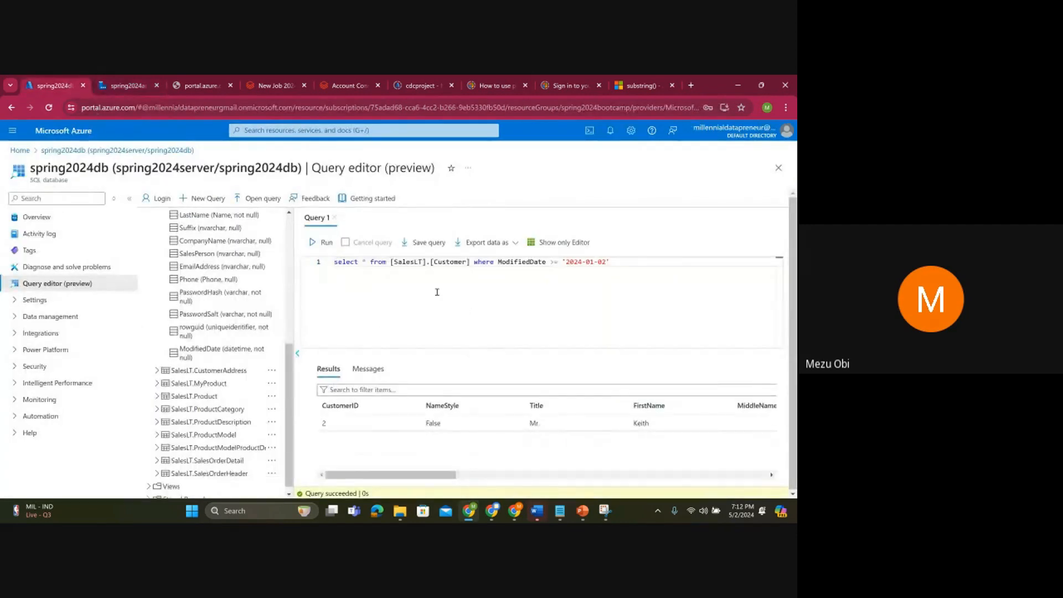
pyautogui.press('Return')
pyautogui.press('Return')
pyautogui.press('Return')
pyautogui.write('select * from SalesLT.Customer where ModifiedDate >= 2024-02-03')
pyautogui.moveTo(585, 294); pyautogui.dragTo(284, 295)
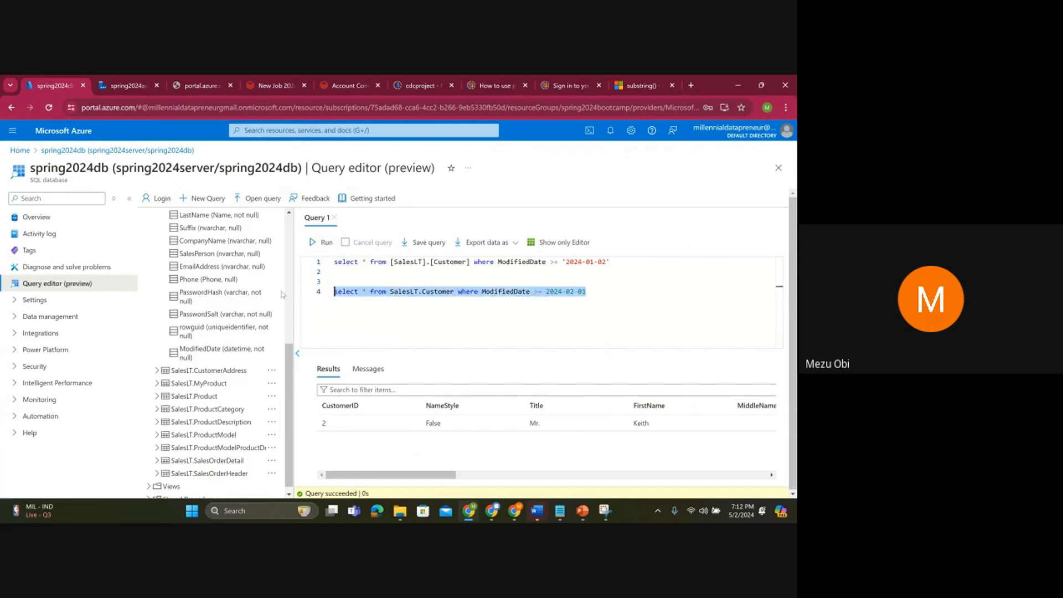
pyautogui.click(319, 244)
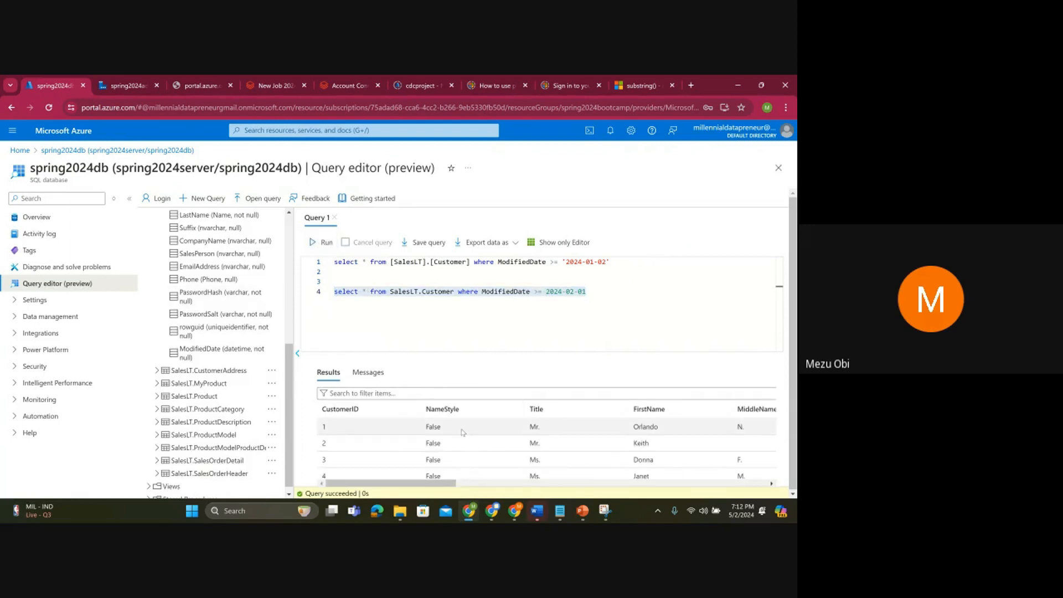
# Step: Examine the ModifiedDate values across all rows returned by the unquoted 2024-02-01 query
pyautogui.scroll(-5, 459, 436)
pyautogui.scroll(-4, 459, 436)
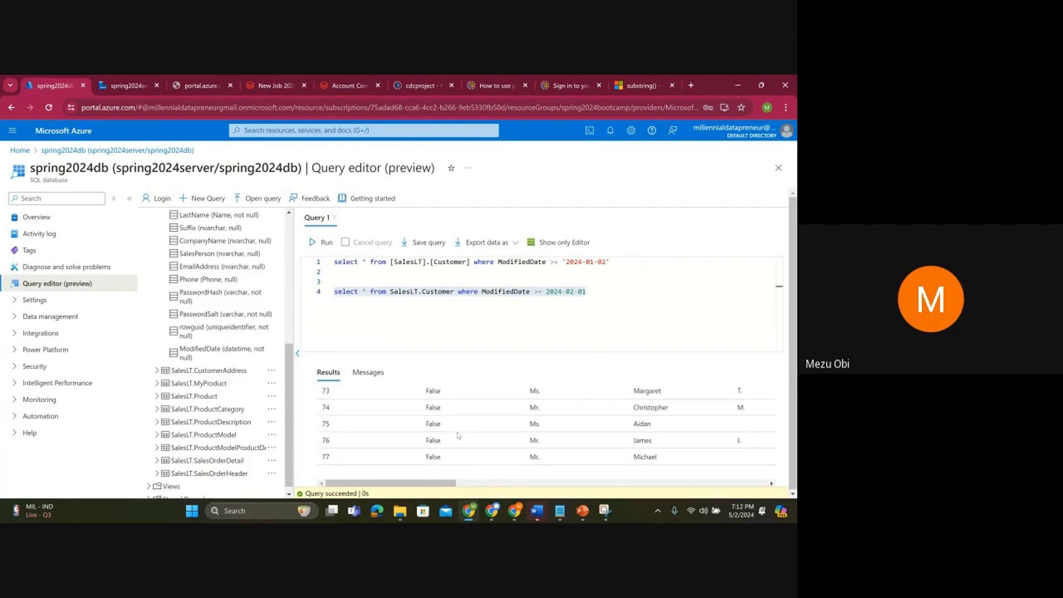
pyautogui.scroll(-2, 454, 438)
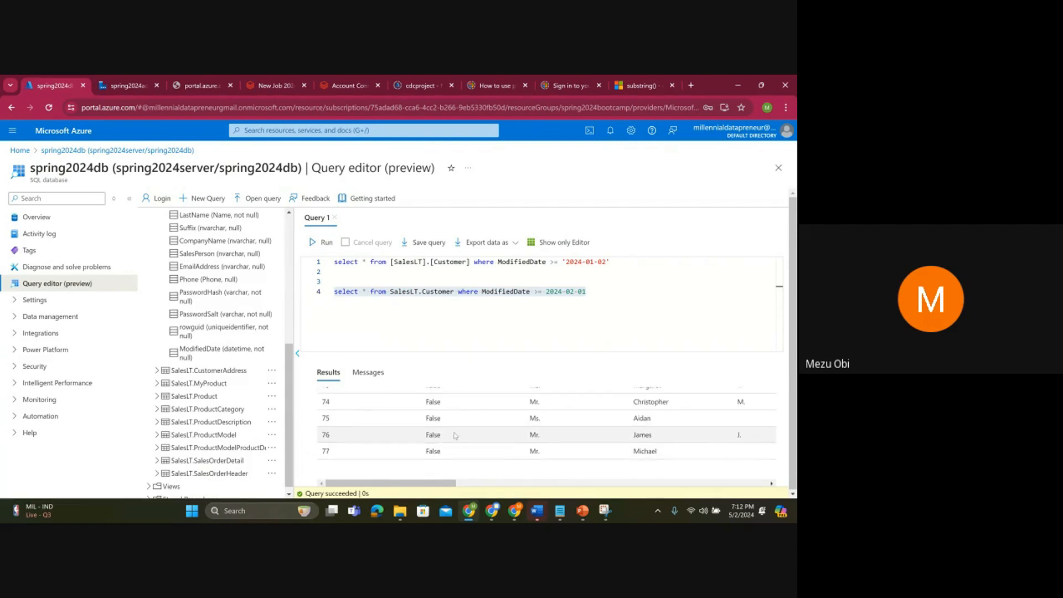
pyautogui.moveTo(428, 486); pyautogui.dragTo(747, 473)
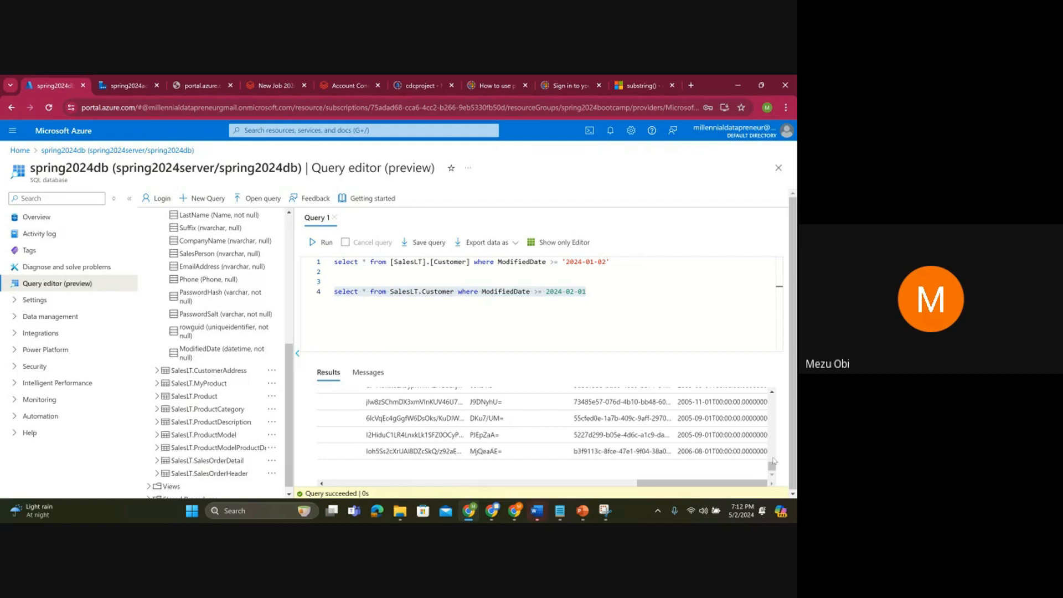
pyautogui.click(546, 292)
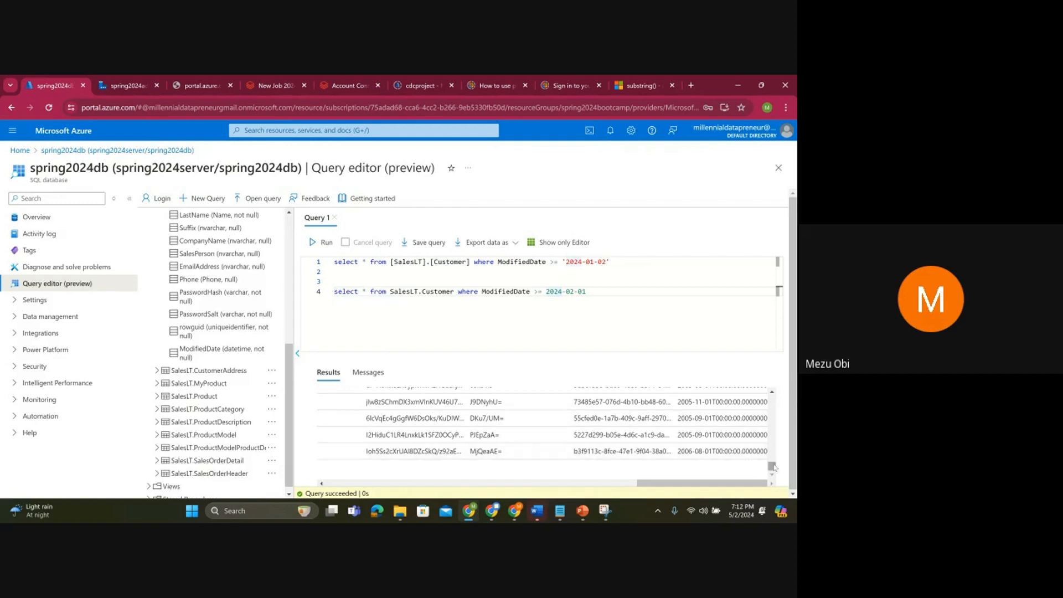
pyautogui.scroll(5, 774, 469)
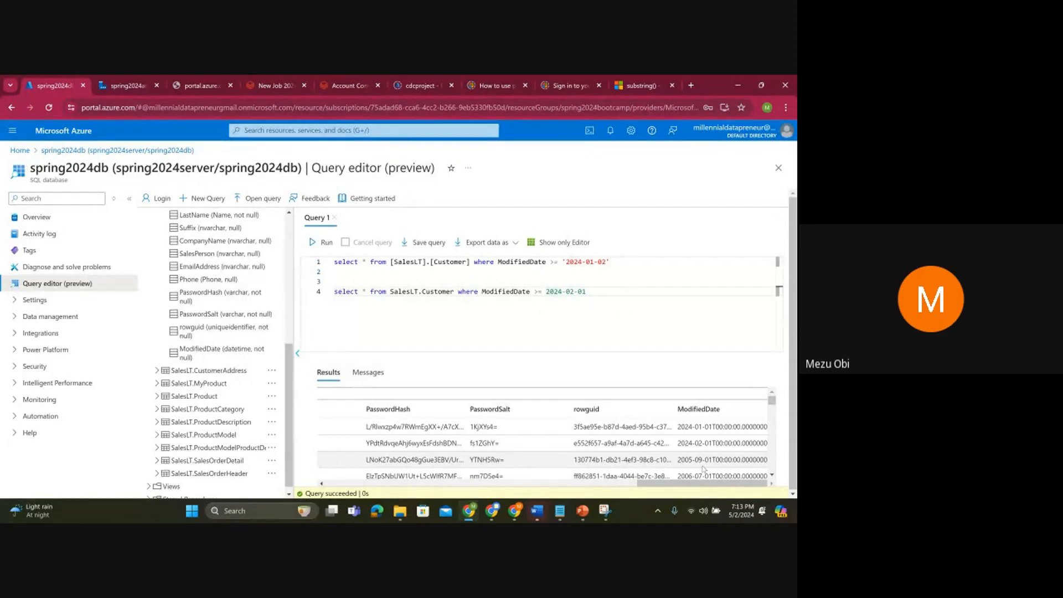
pyautogui.scroll(-5, 703, 469)
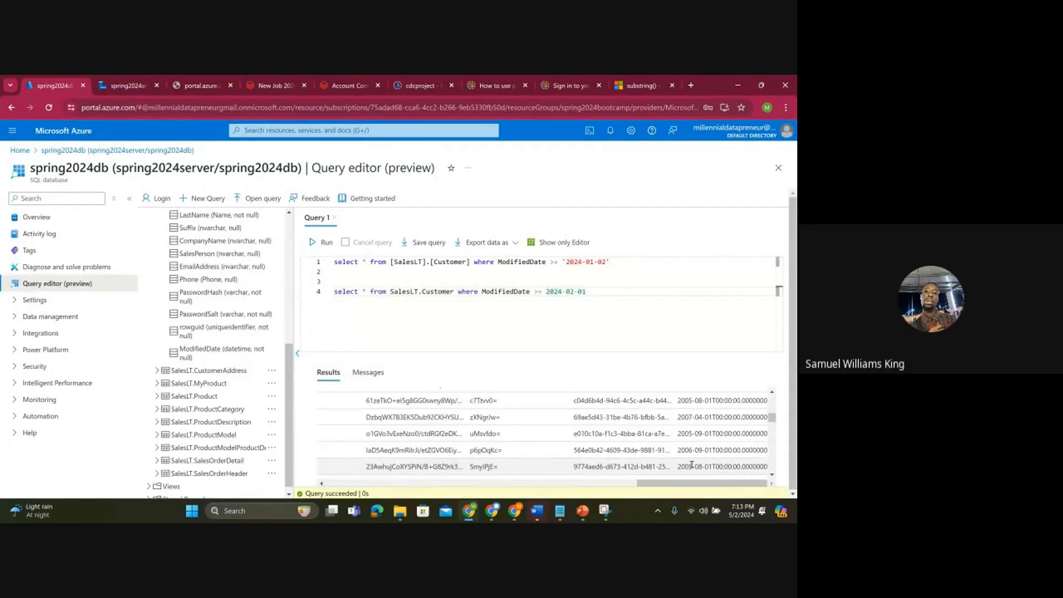
pyautogui.scroll(5, 691, 465)
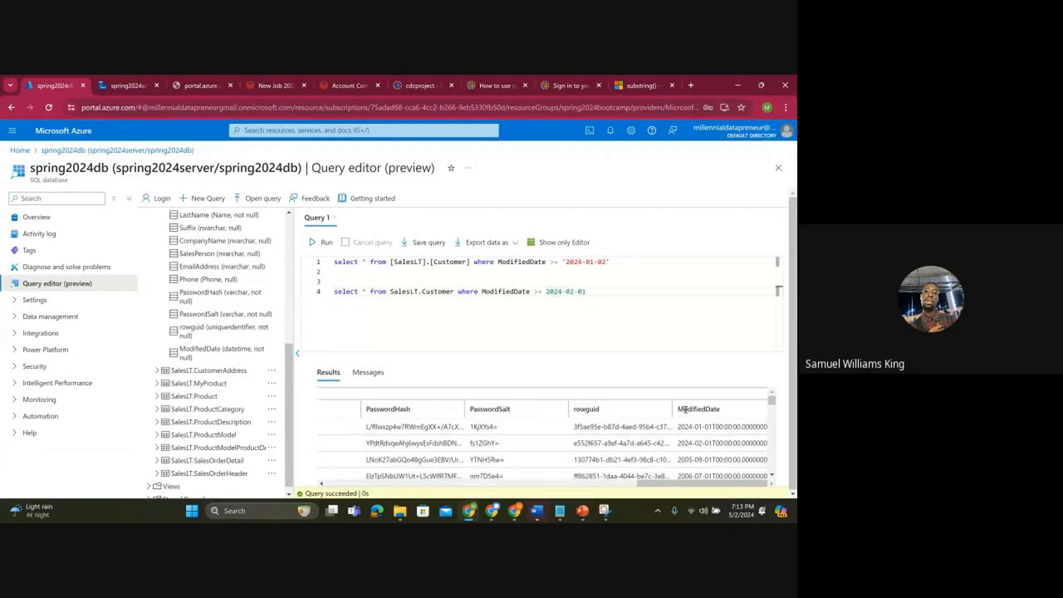
pyautogui.scroll(-5, 685, 413)
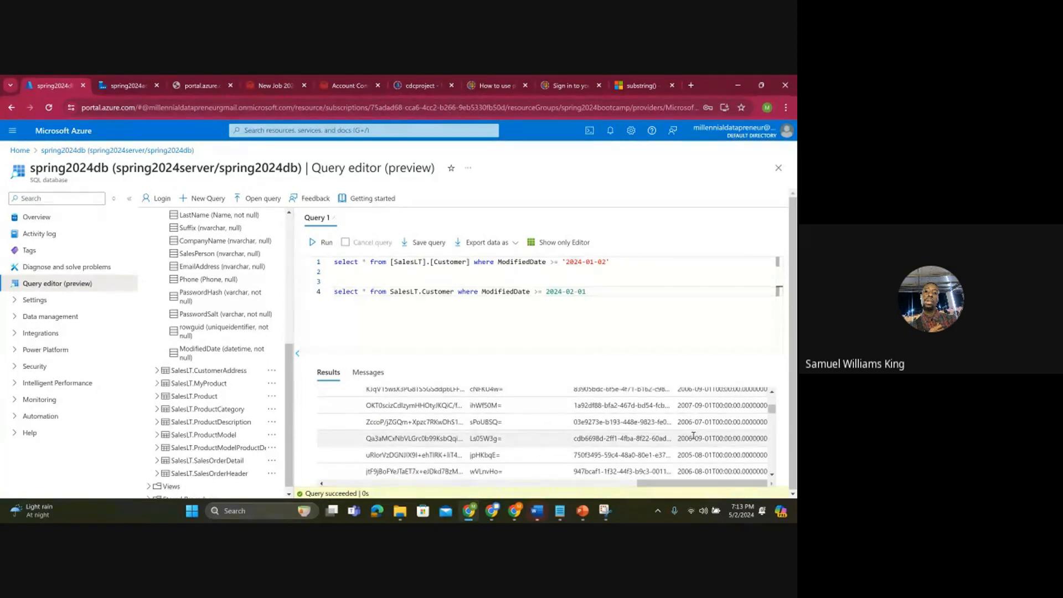
pyautogui.scroll(-5, 696, 435)
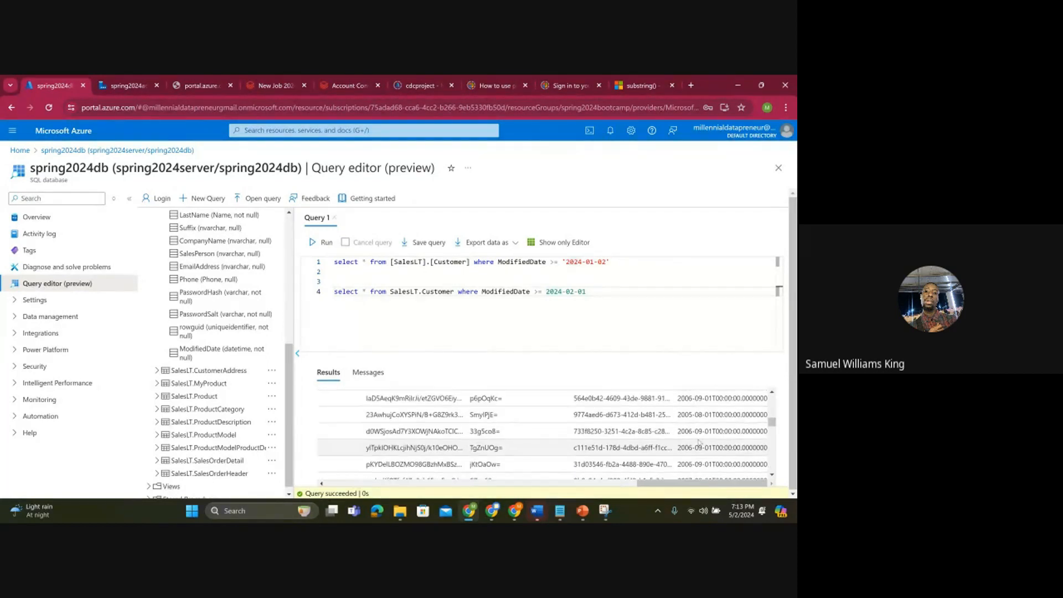
pyautogui.scroll(-5, 701, 439)
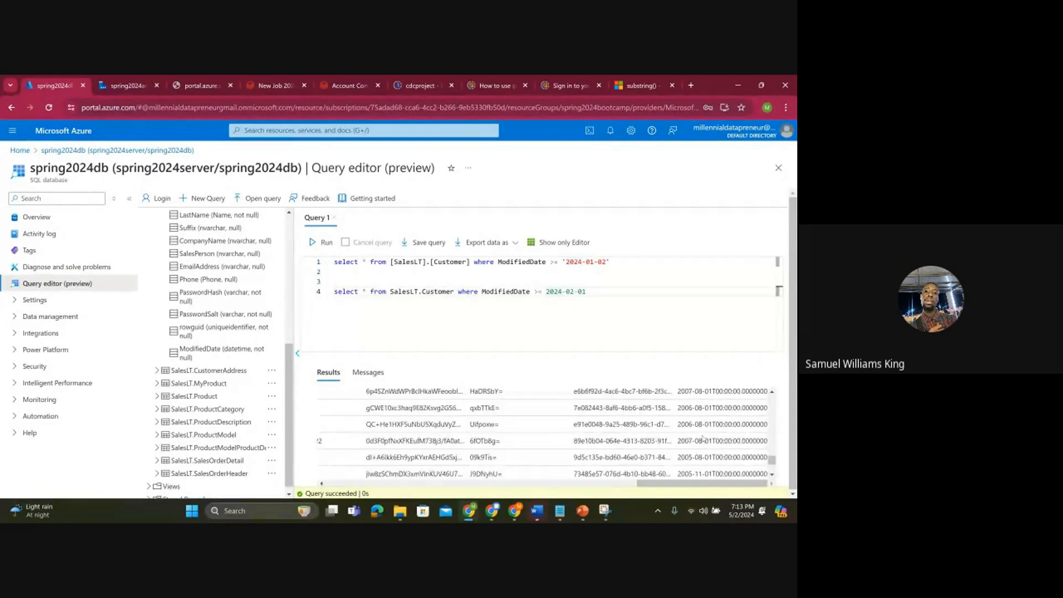
pyautogui.scroll(15, 703, 439)
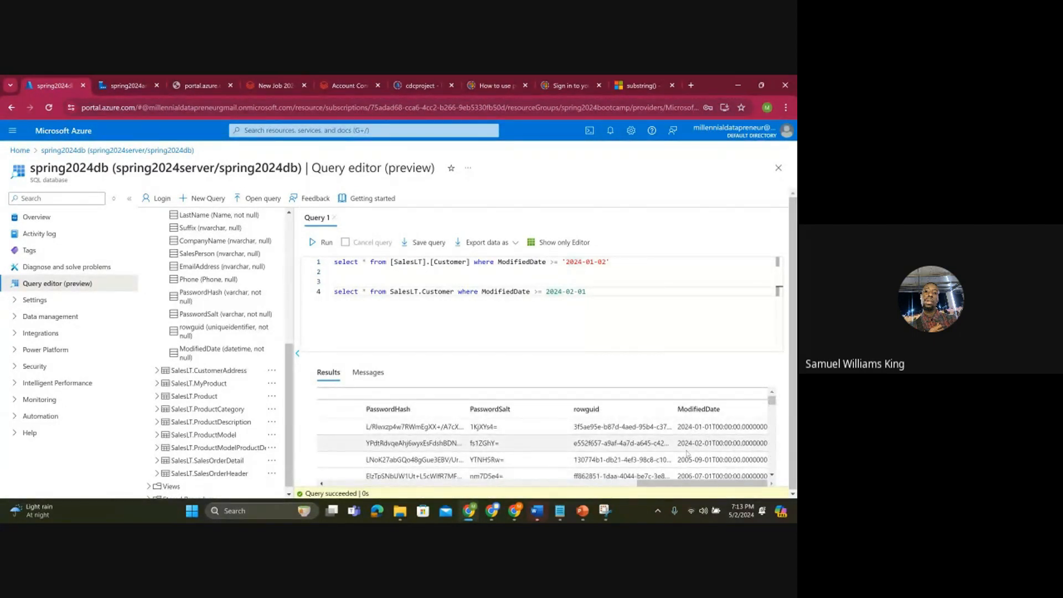
pyautogui.scroll(-10, 686, 453)
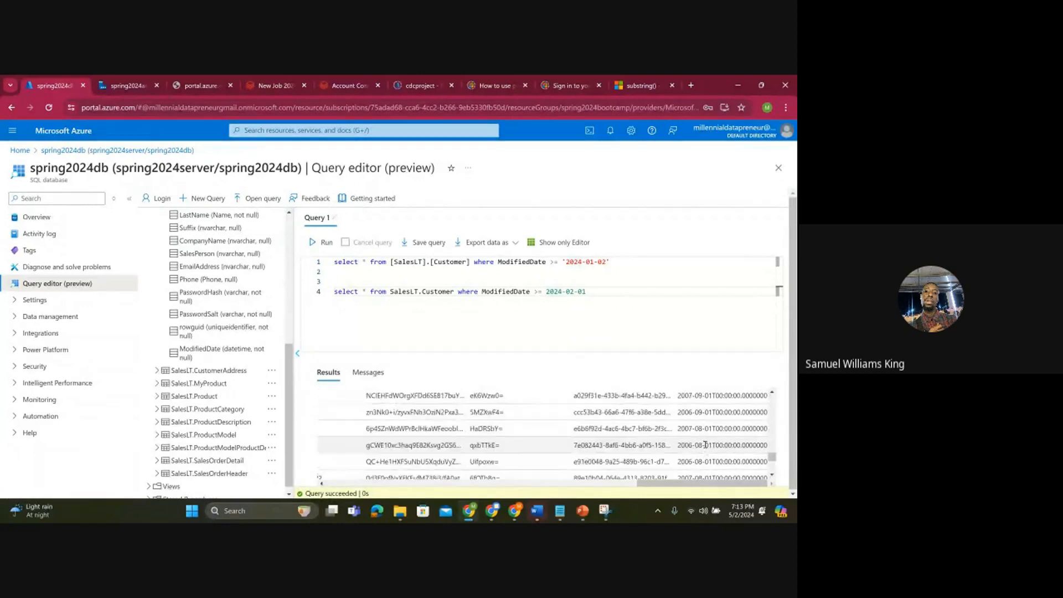
pyautogui.scroll(5, 705, 443)
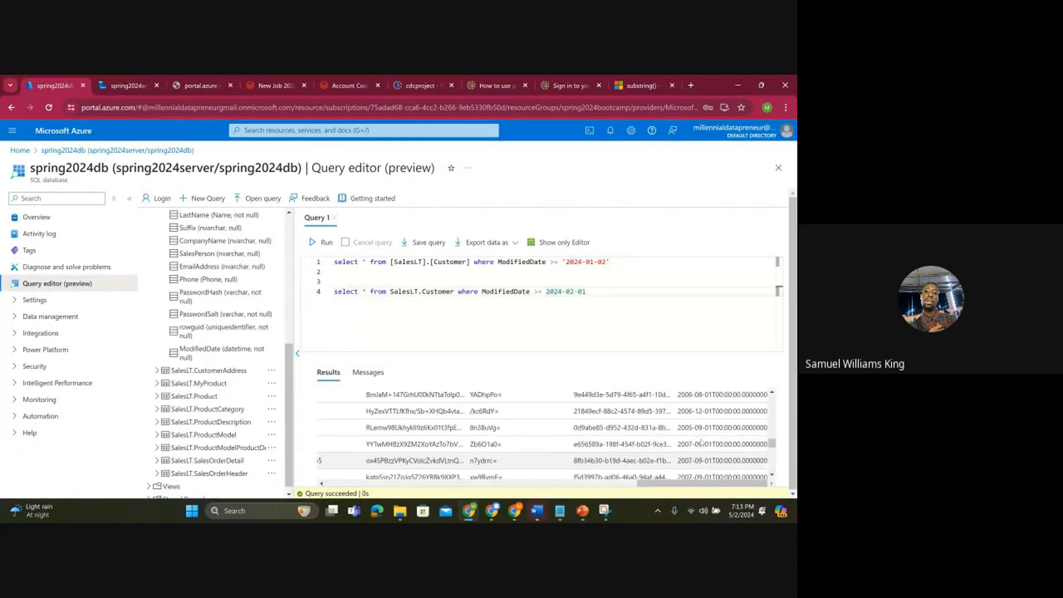
pyautogui.scroll(5, 702, 442)
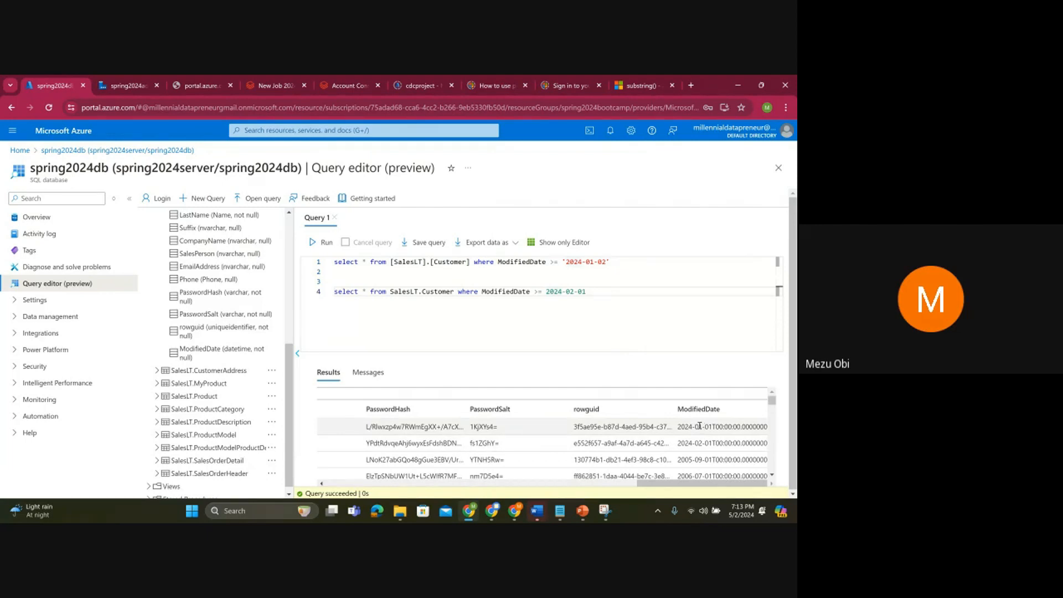
# Step: Compare the unquoted date filter in the second SalesLT.Customer statement with the ModifiedDate values of the last result rows
pyautogui.moveTo(596, 292); pyautogui.dragTo(287, 295)
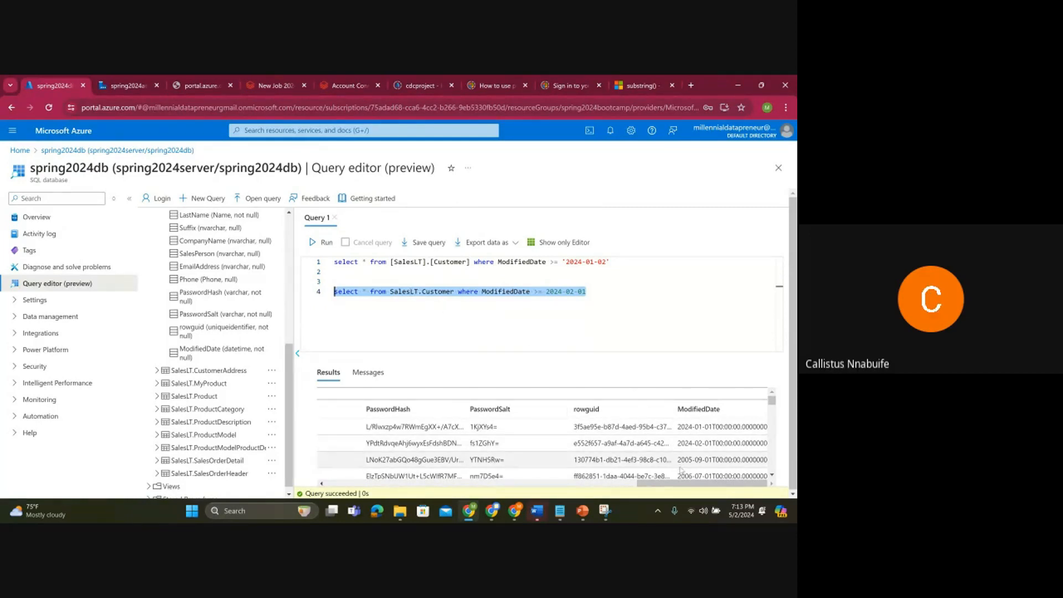
pyautogui.scroll(-3, 695, 459)
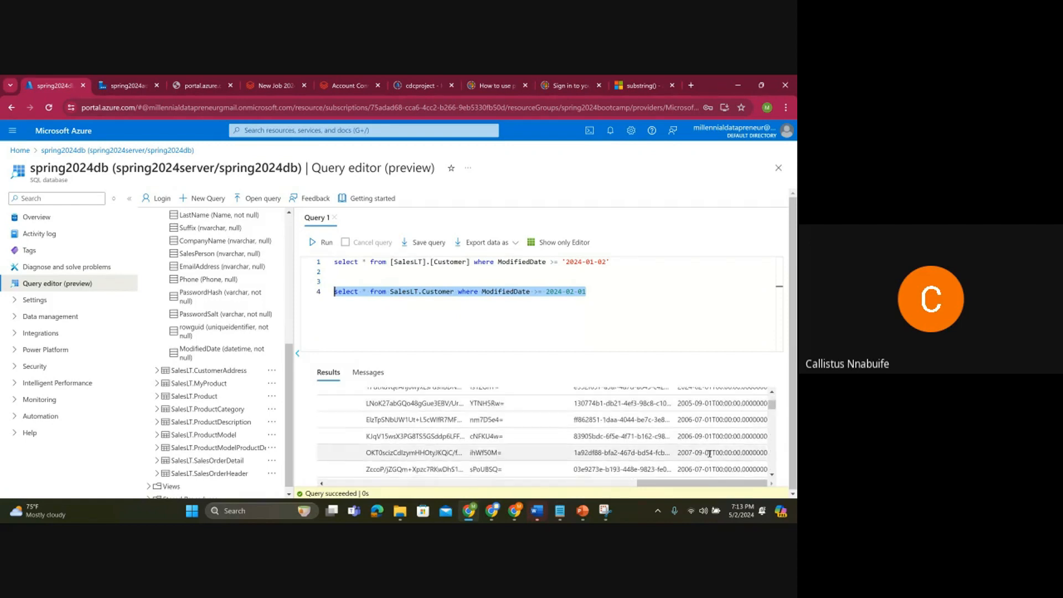
pyautogui.scroll(-5, 706, 443)
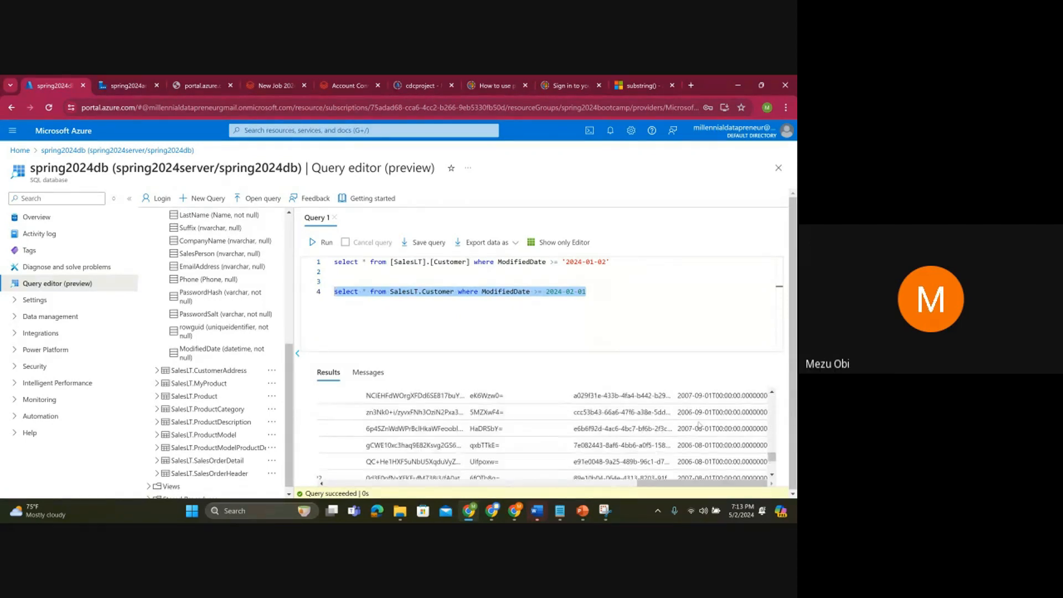
pyautogui.scroll(-3, 700, 425)
pyautogui.click(522, 292)
pyautogui.moveTo(538, 291); pyautogui.dragTo(534, 292)
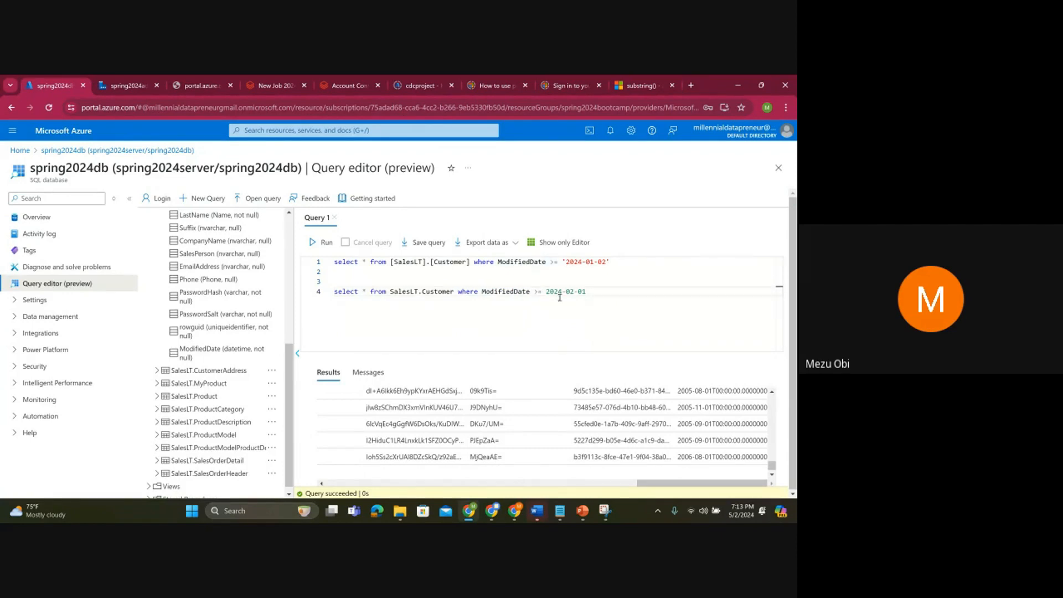
pyautogui.click(595, 293)
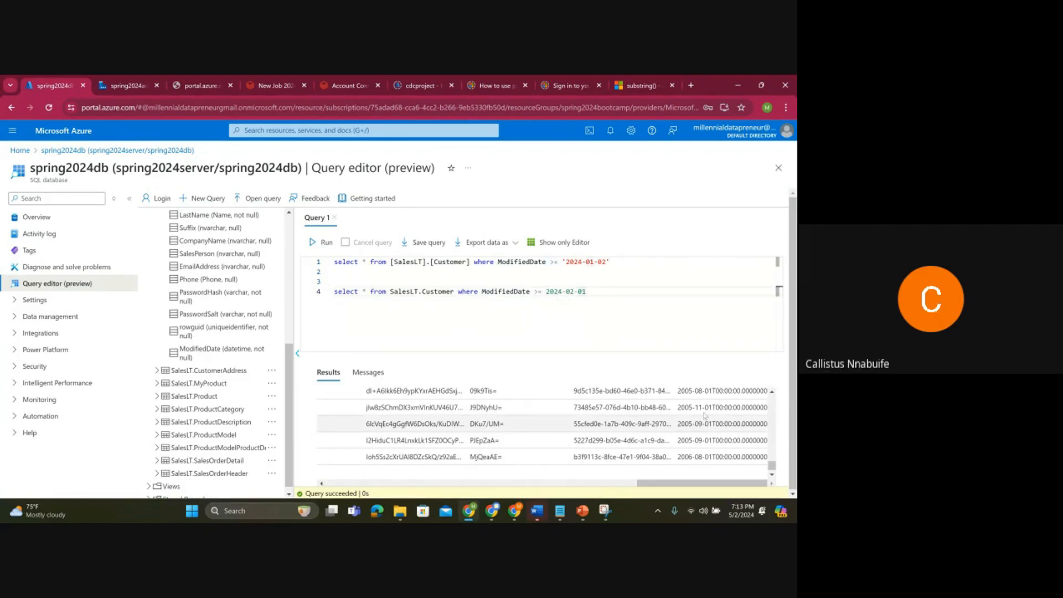
pyautogui.moveTo(699, 408); pyautogui.dragTo(703, 455)
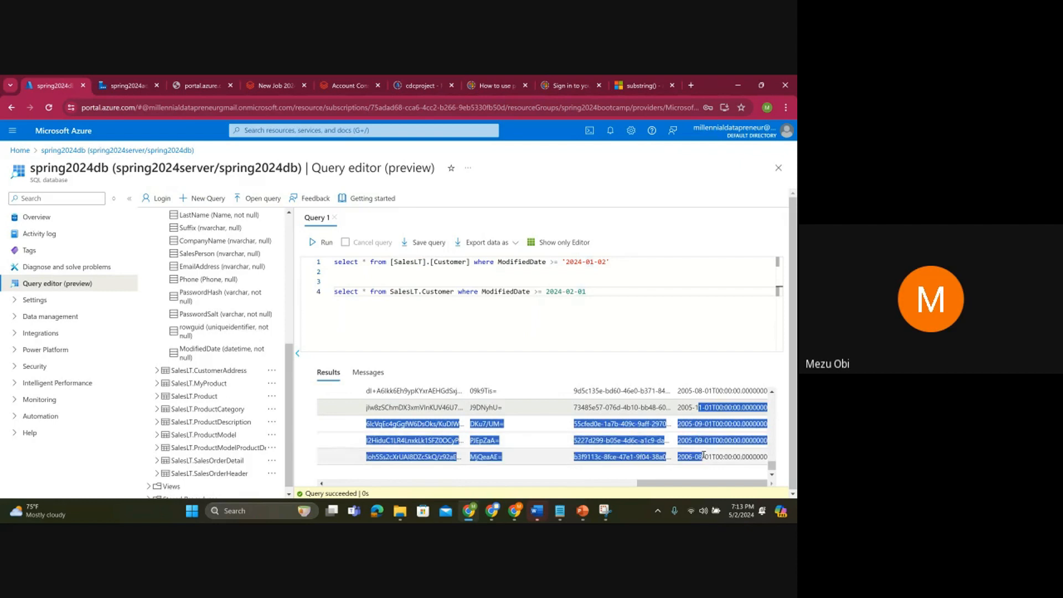
# Step: Enclose the date in the second statement in single quotes as '2024-02-01', run only that statement and check the returned ModifiedDate
pyautogui.click(545, 290)
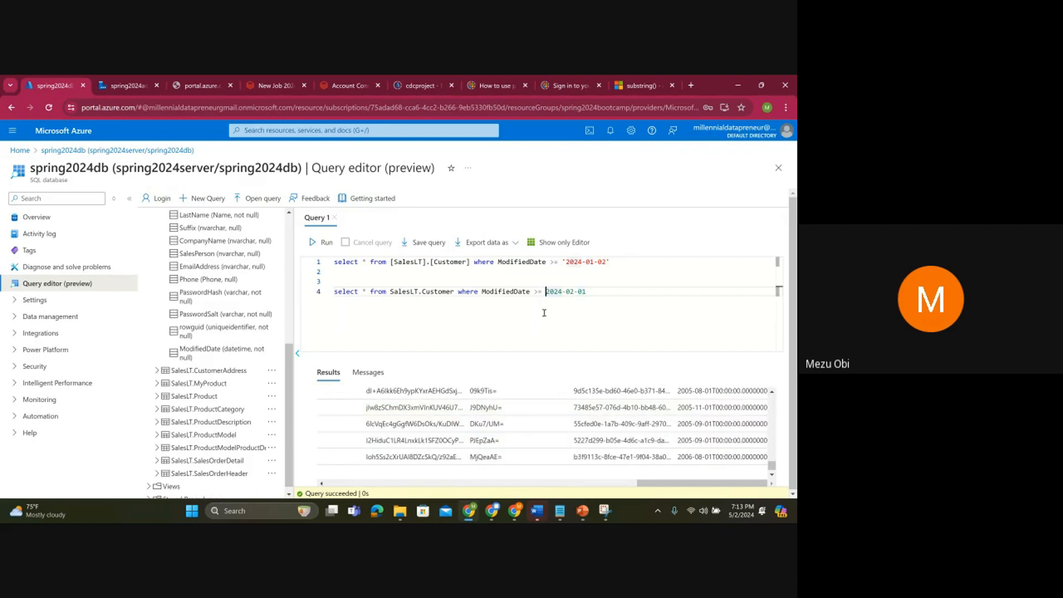
pyautogui.write("'")
pyautogui.press('End')
pyautogui.write("'")
pyautogui.moveTo(597, 291); pyautogui.dragTo(316, 293)
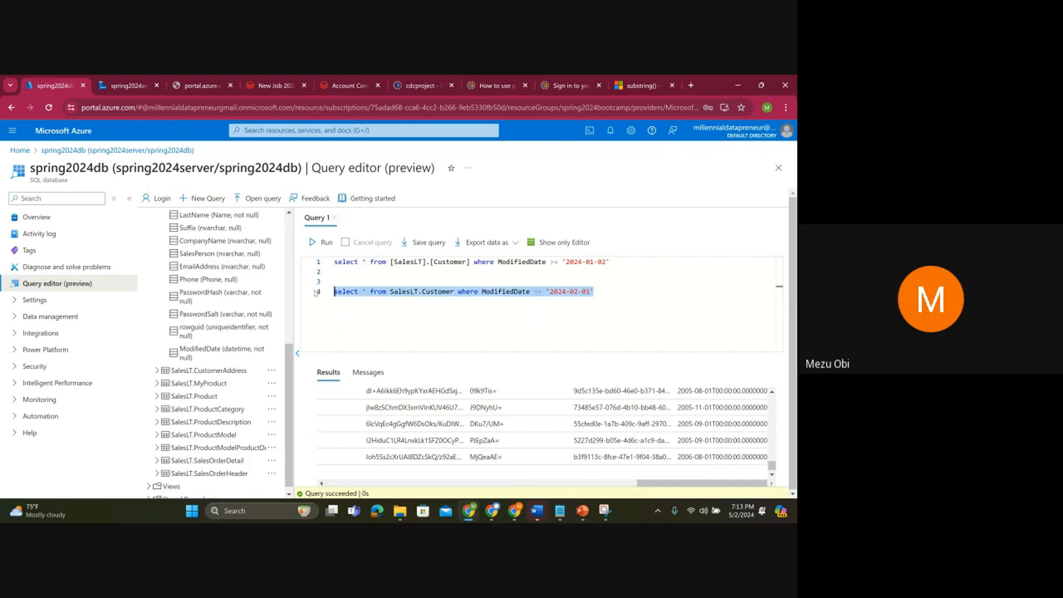
pyautogui.click(321, 242)
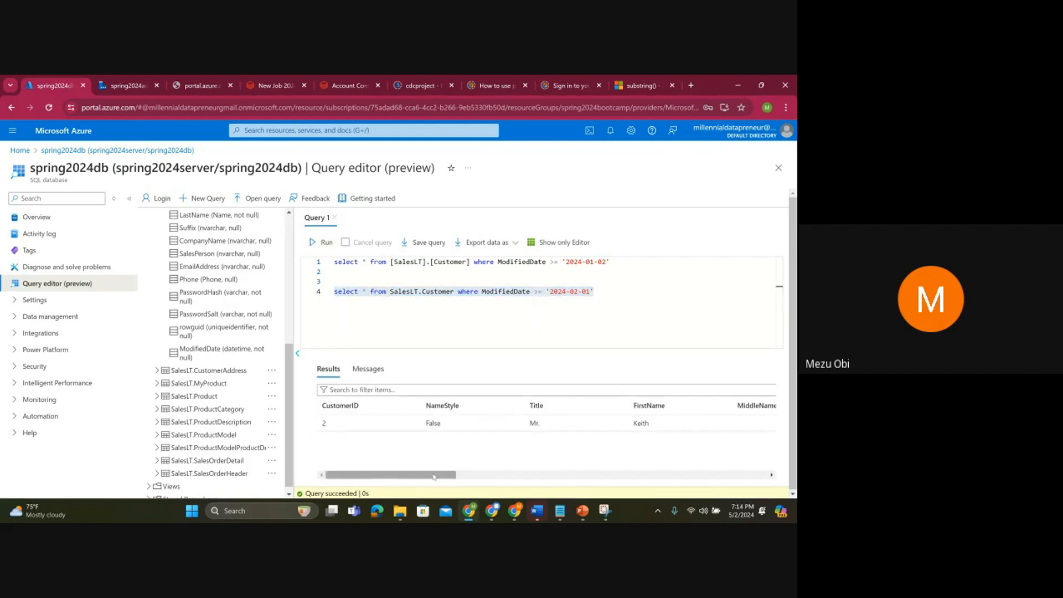
pyautogui.moveTo(452, 472); pyautogui.dragTo(763, 474)
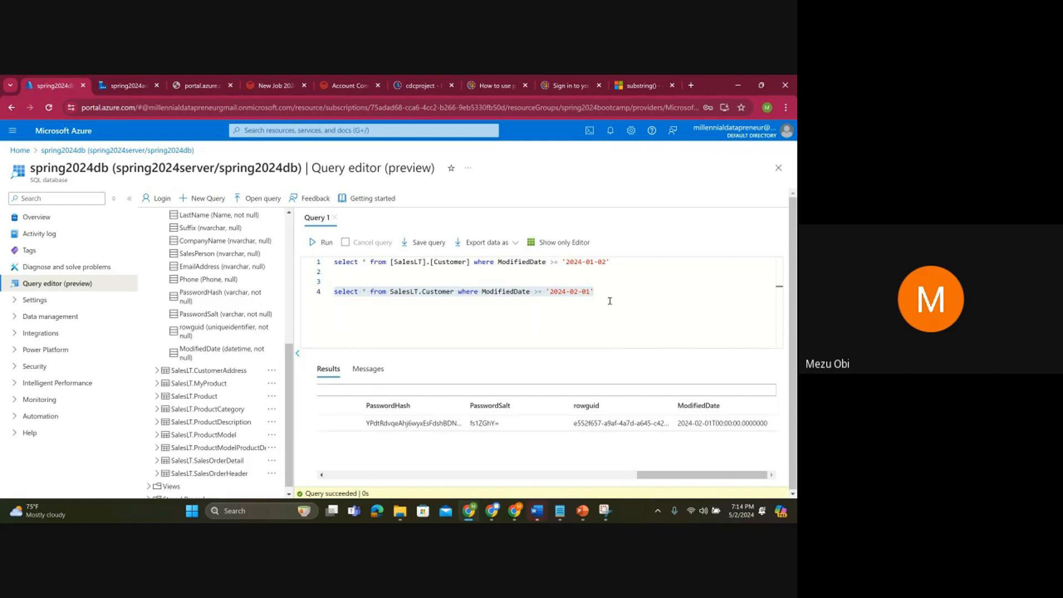
# Step: Return to the incrementalPipelineDesign1 pipeline in Data Factory and close the Copy data1 input details
pyautogui.moveTo(602, 293); pyautogui.dragTo(332, 296)
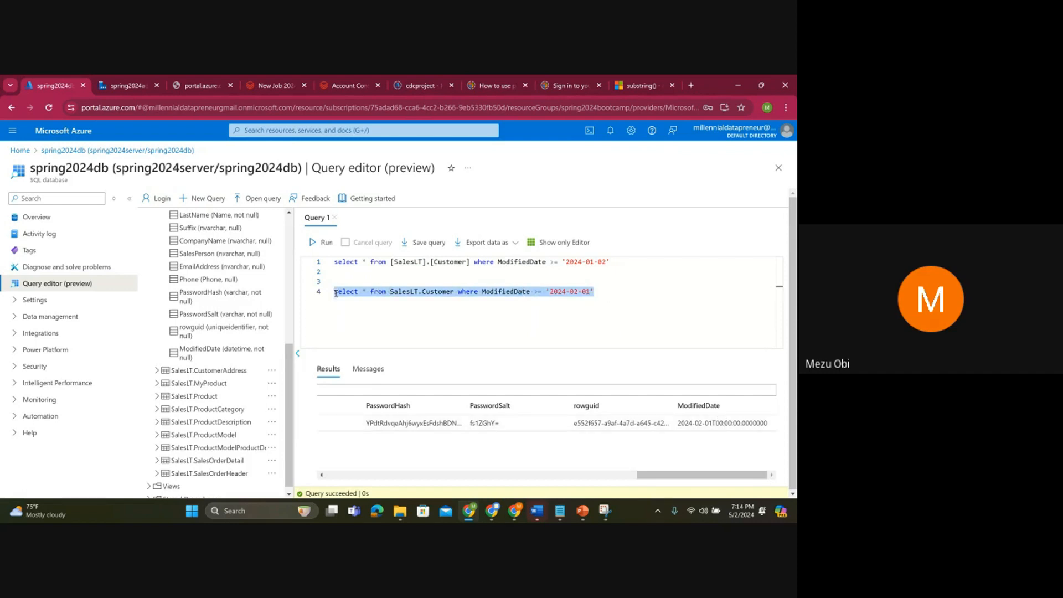
pyautogui.click(114, 89)
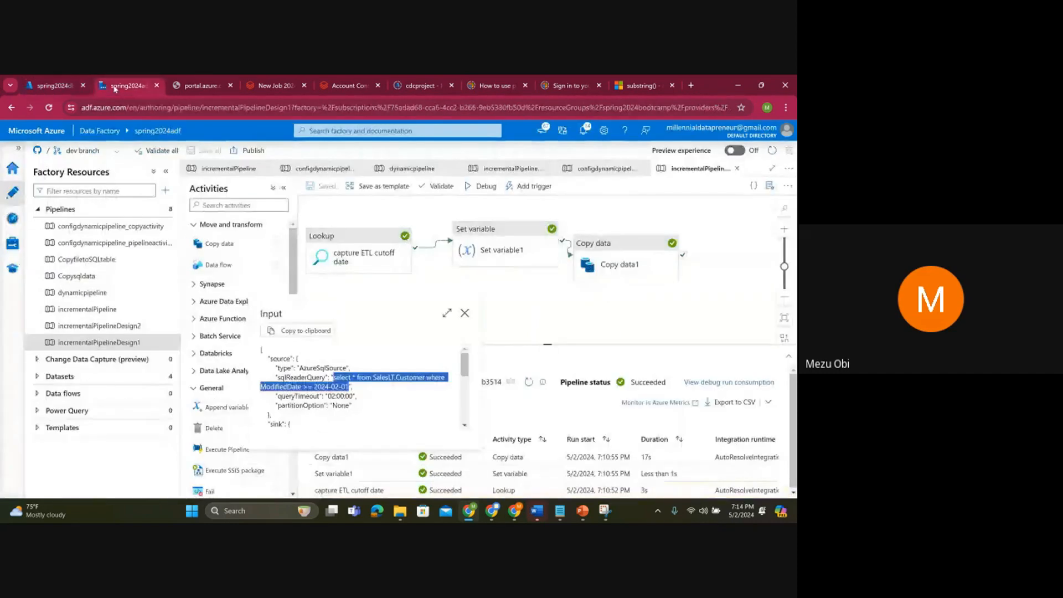
pyautogui.click(465, 313)
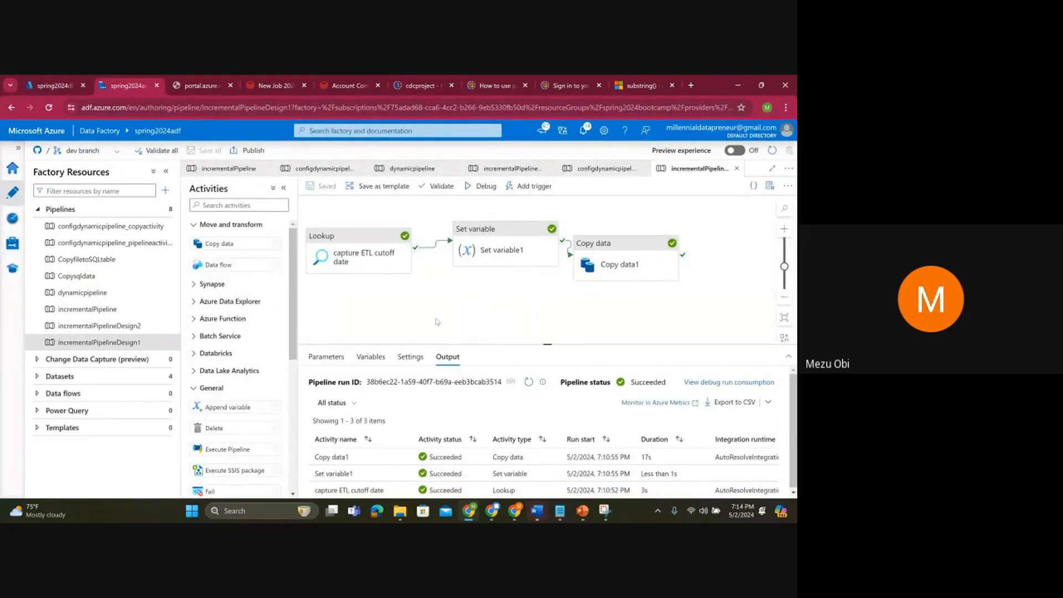
# Step: In the Copy data1 source query expression, add an escaped single quote ('') after ModifiedDate >= inside the concat string
pyautogui.click(618, 248)
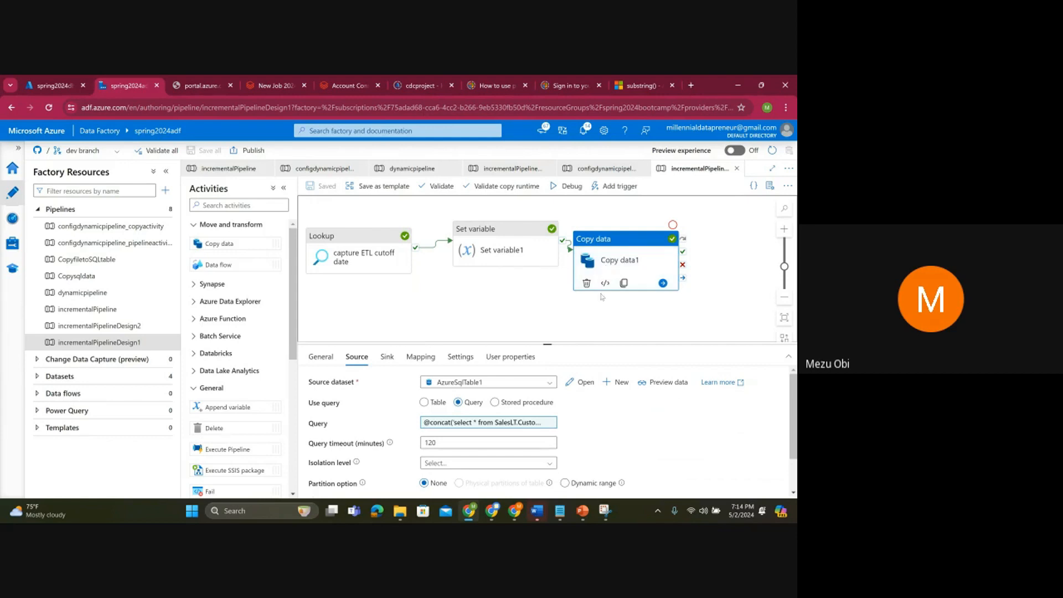
pyautogui.click(518, 423)
pyautogui.click(512, 422)
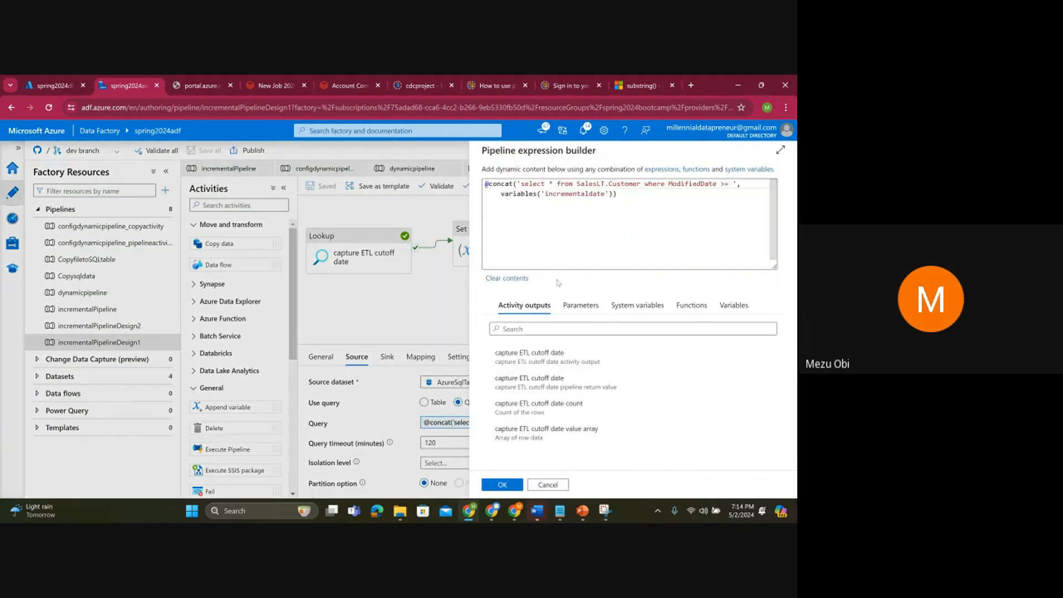
pyautogui.moveTo(612, 194); pyautogui.dragTo(516, 183)
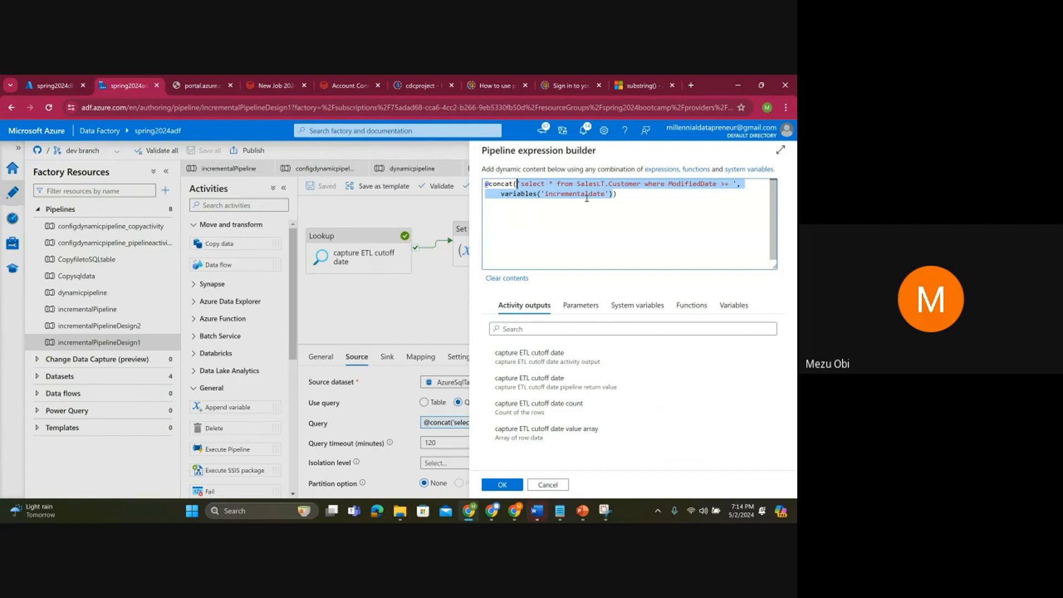
pyautogui.click(732, 183)
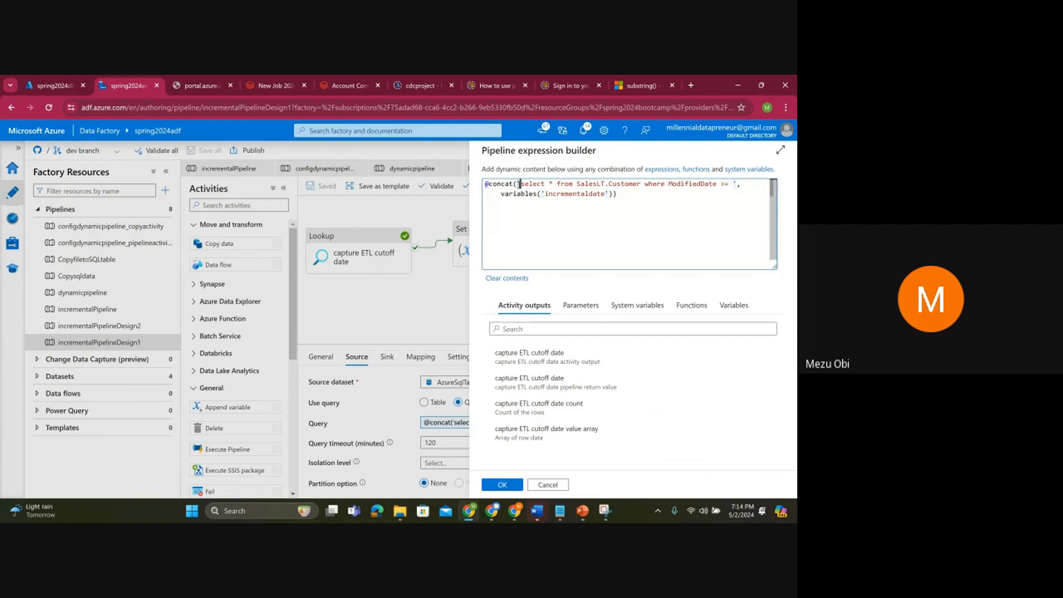
pyautogui.click(733, 184)
pyautogui.write("'")
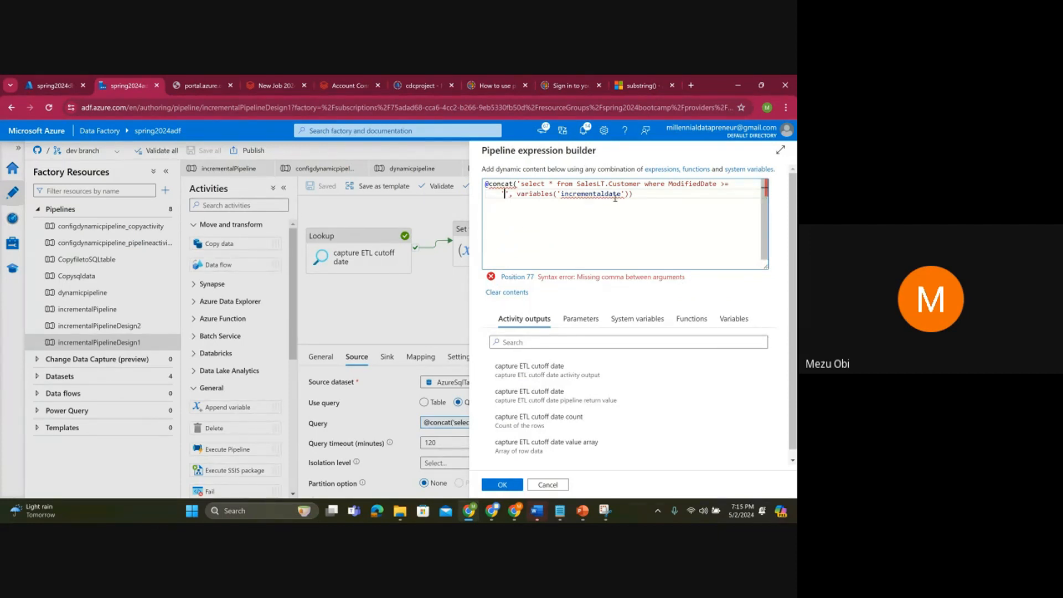
pyautogui.click(511, 193)
pyautogui.write("',")
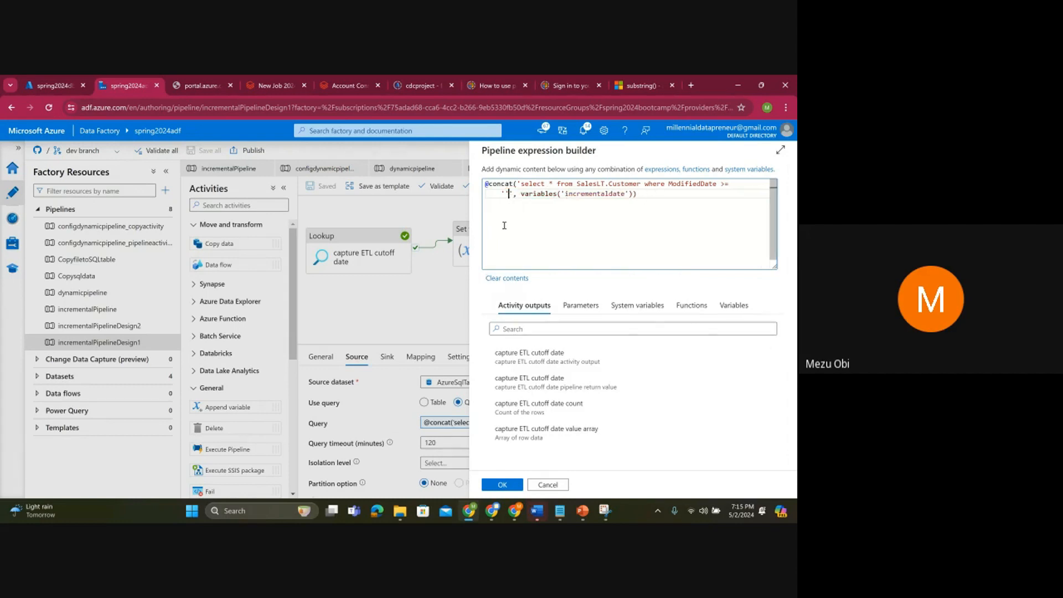
# Step: Add '''' as a final concat argument after variables('incrementaldate') to supply the closing quote around the date
pyautogui.click(509, 194)
pyautogui.moveTo(507, 185); pyautogui.dragTo(506, 195)
pyautogui.click(509, 193)
pyautogui.click(632, 194)
pyautogui.write(",''")
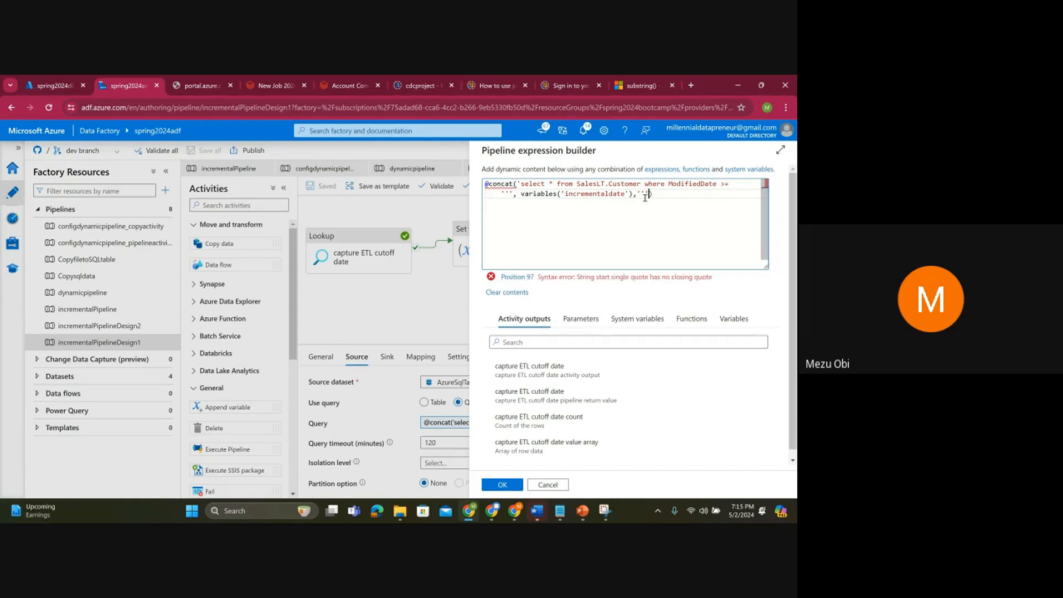
pyautogui.write("'")
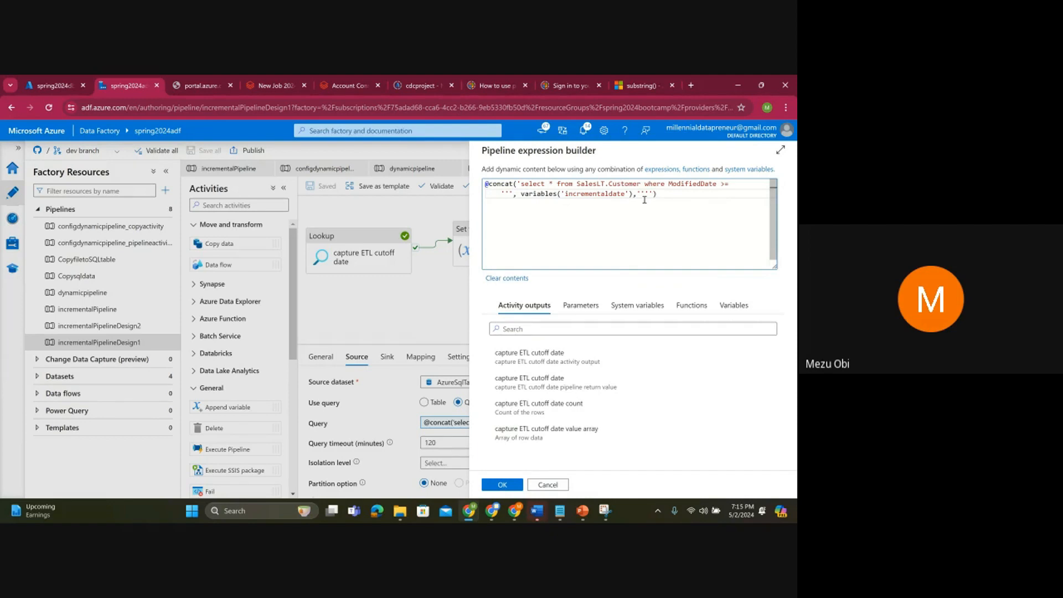
# Step: Compare the closing quote argument in the concat expression with the quotes around the date in the query editor's second statement
pyautogui.doubleClick(648, 193)
pyautogui.moveTo(654, 194); pyautogui.dragTo(637, 194)
pyautogui.click(642, 193)
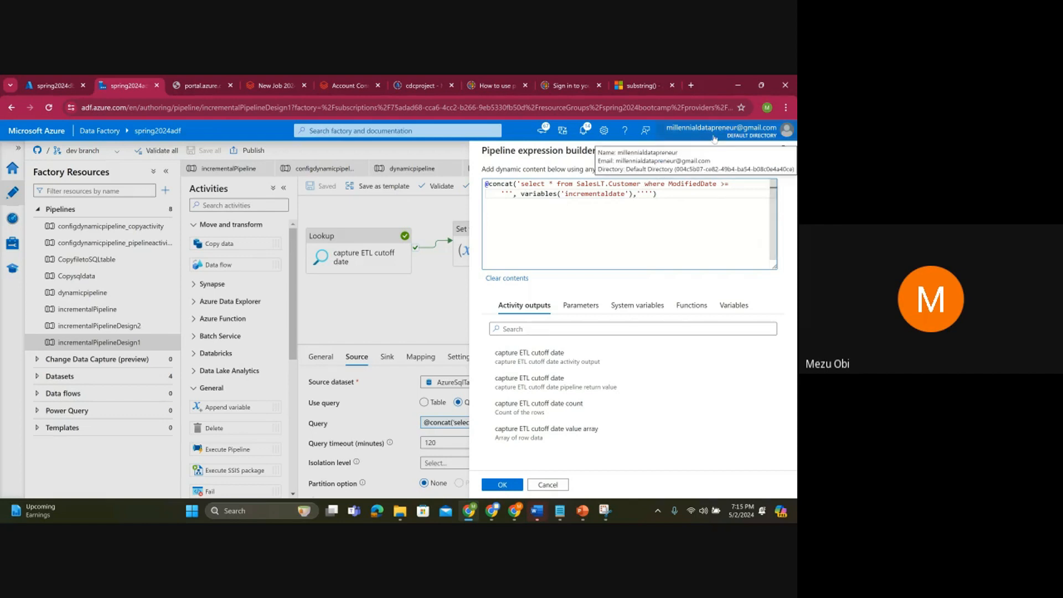
pyautogui.click(55, 84)
pyautogui.click(548, 292)
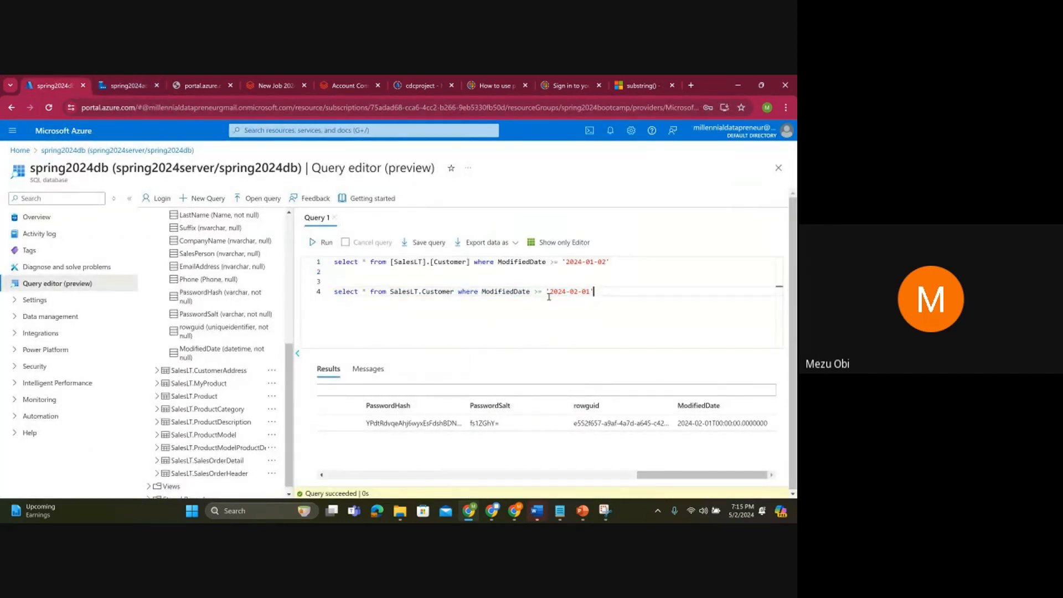
pyautogui.click(591, 292)
# Step: Back in Data Factory, review the escaped opening quote, variables('incrementaldate') and the final '''' argument in the Copy data1 query expression
pyautogui.click(123, 87)
pyautogui.click(509, 193)
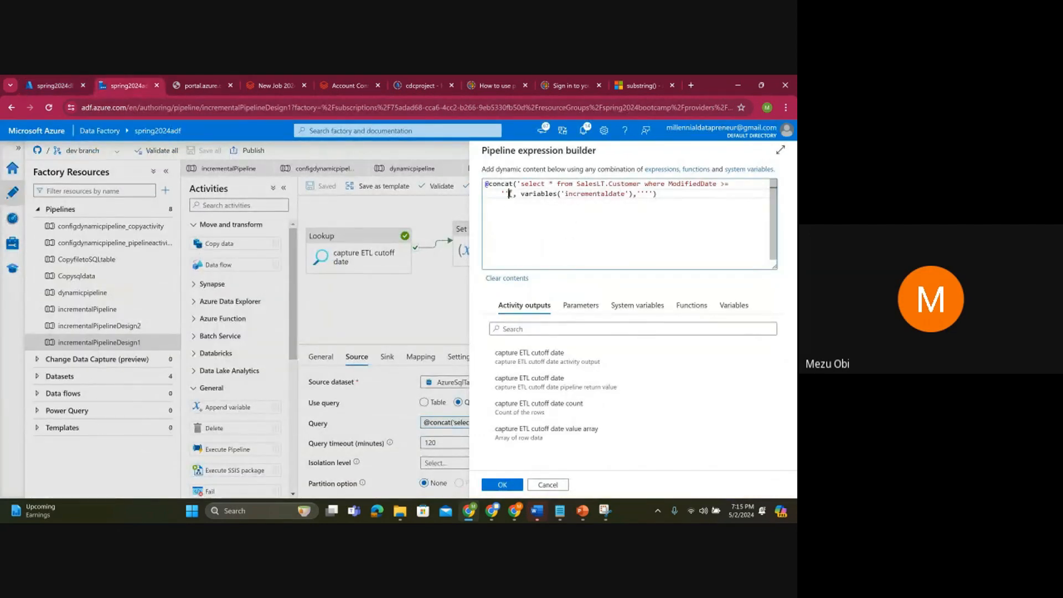
pyautogui.moveTo(509, 194); pyautogui.dragTo(505, 194)
pyautogui.click(505, 194)
pyautogui.moveTo(509, 194); pyautogui.dragTo(505, 194)
pyautogui.click(647, 195)
pyautogui.moveTo(633, 194); pyautogui.dragTo(521, 193)
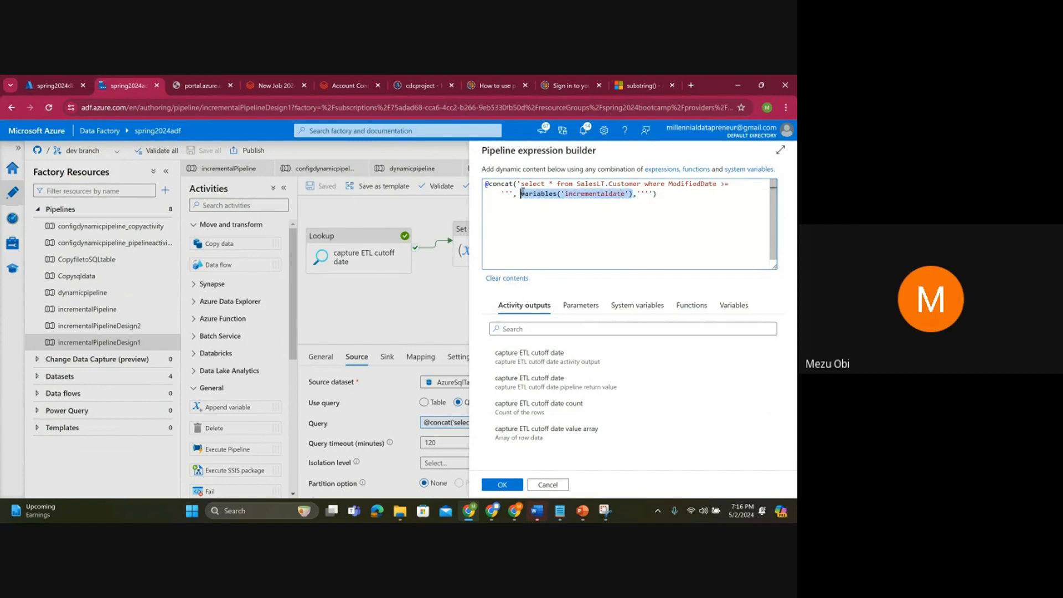
pyautogui.click(646, 194)
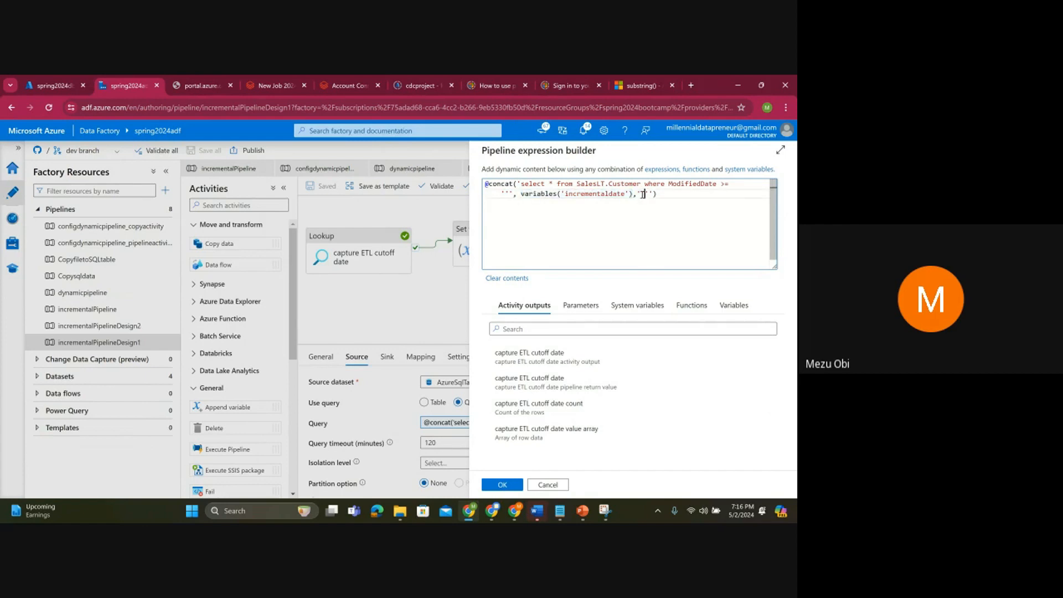
pyautogui.moveTo(638, 194); pyautogui.dragTo(654, 193)
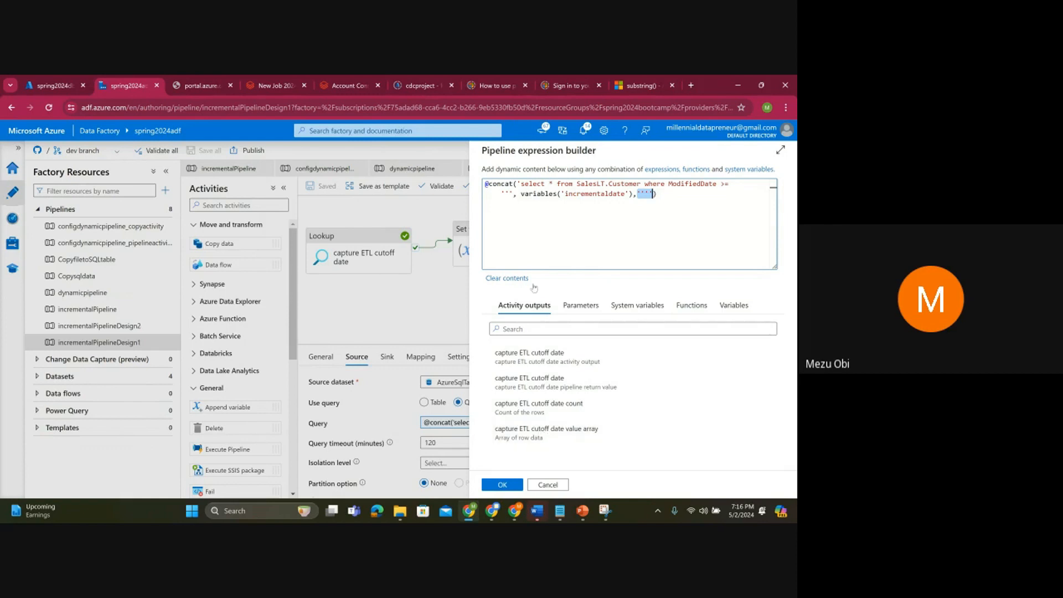
pyautogui.click(646, 194)
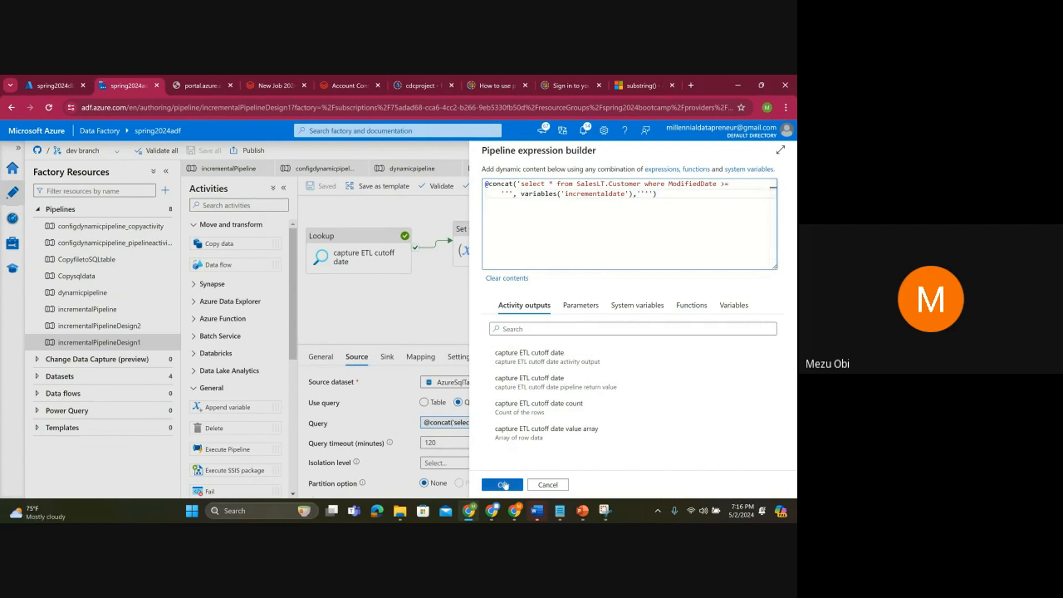
# Step: Apply the Copy data1 query expression, start a debug run of the pipeline and refresh its activity status
pyautogui.click(503, 485)
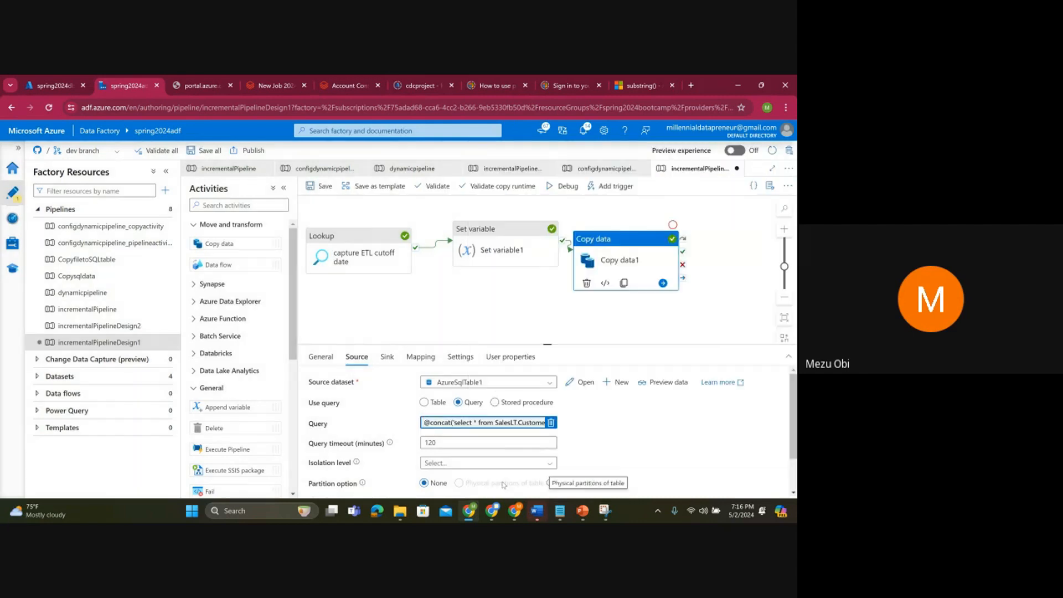
pyautogui.click(557, 188)
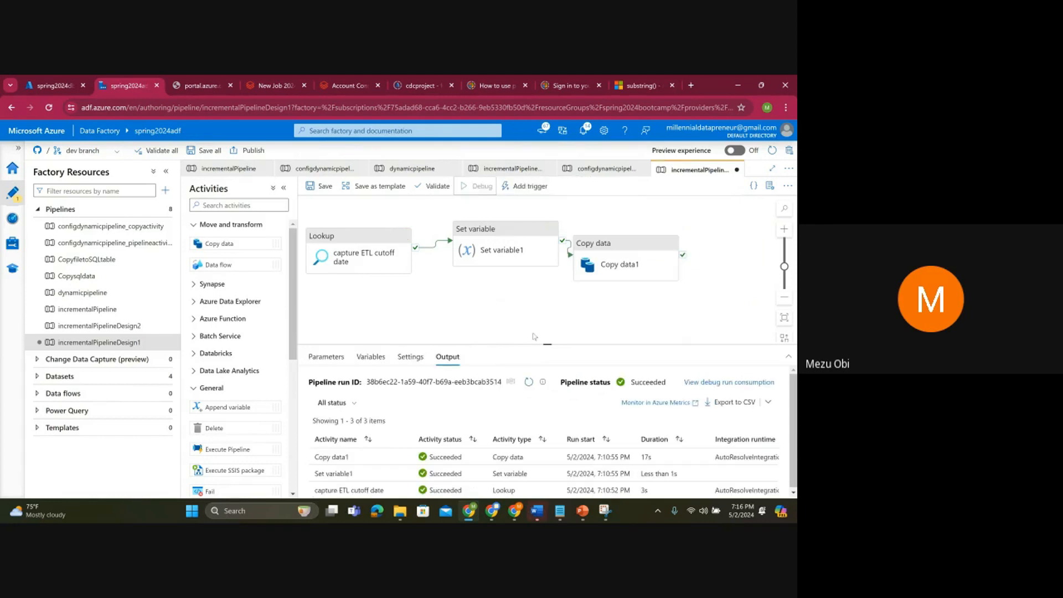
pyautogui.click(528, 382)
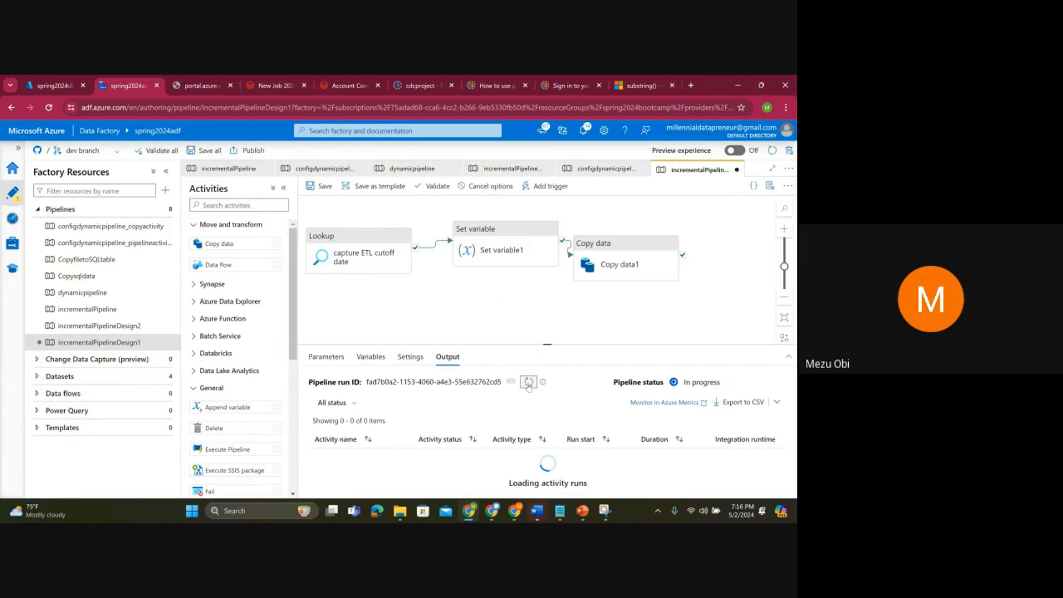
pyautogui.click(529, 382)
pyautogui.click(529, 382)
pyautogui.click(529, 382)
pyautogui.click(528, 382)
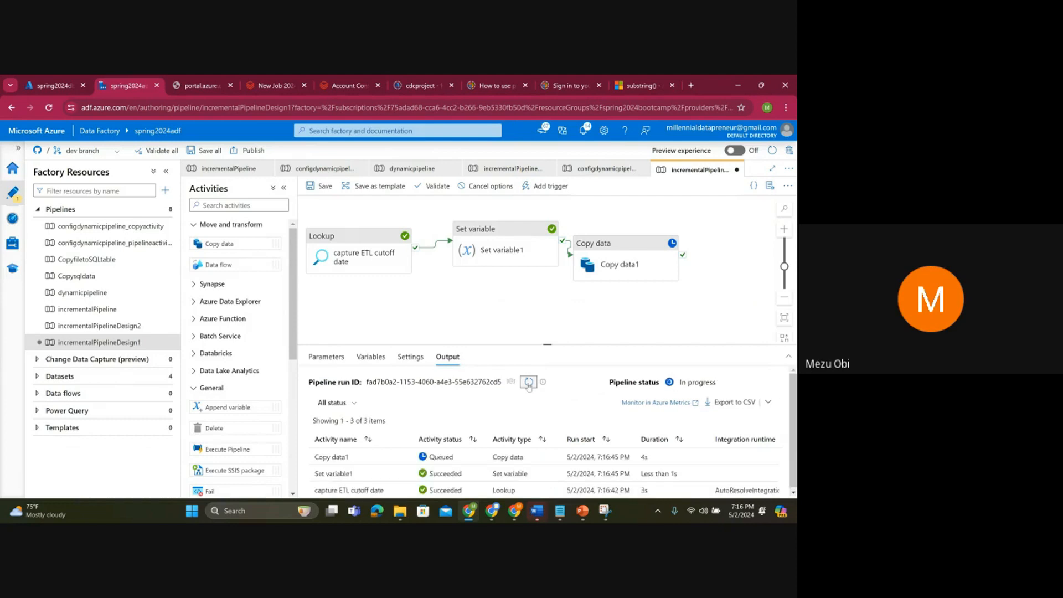
pyautogui.click(529, 382)
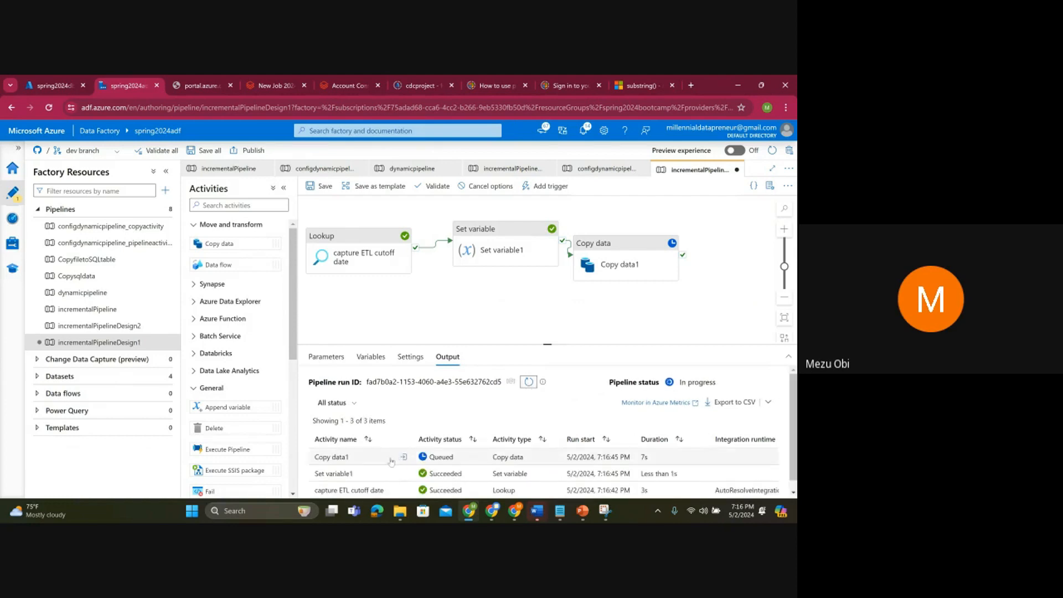
# Step: Inspect the Copy data1 run input to check the quoted date in sqlReaderQuery, and close the input details
pyautogui.click(403, 458)
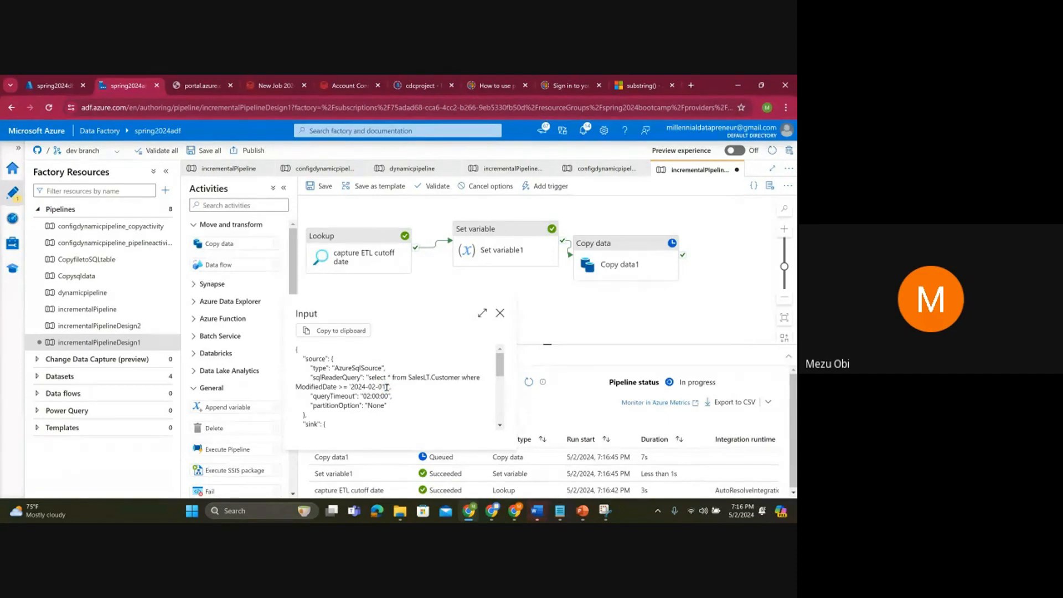
pyautogui.moveTo(346, 387); pyautogui.dragTo(386, 386)
pyautogui.click(351, 387)
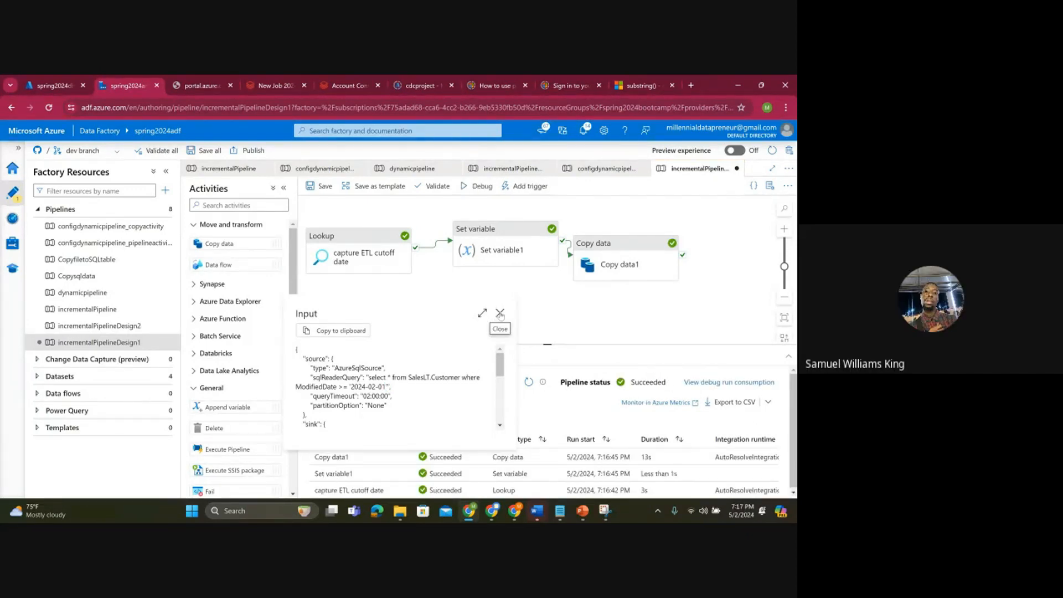
pyautogui.click(500, 313)
# Step: Review the Copy data1 source query expression once more and leave it without changes
pyautogui.click(614, 269)
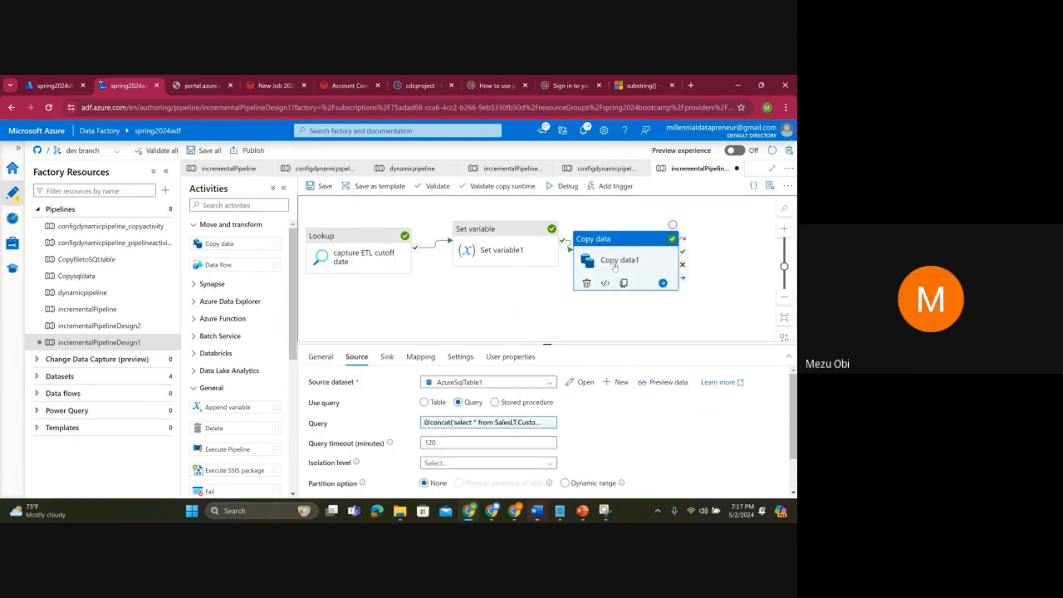
pyautogui.click(490, 425)
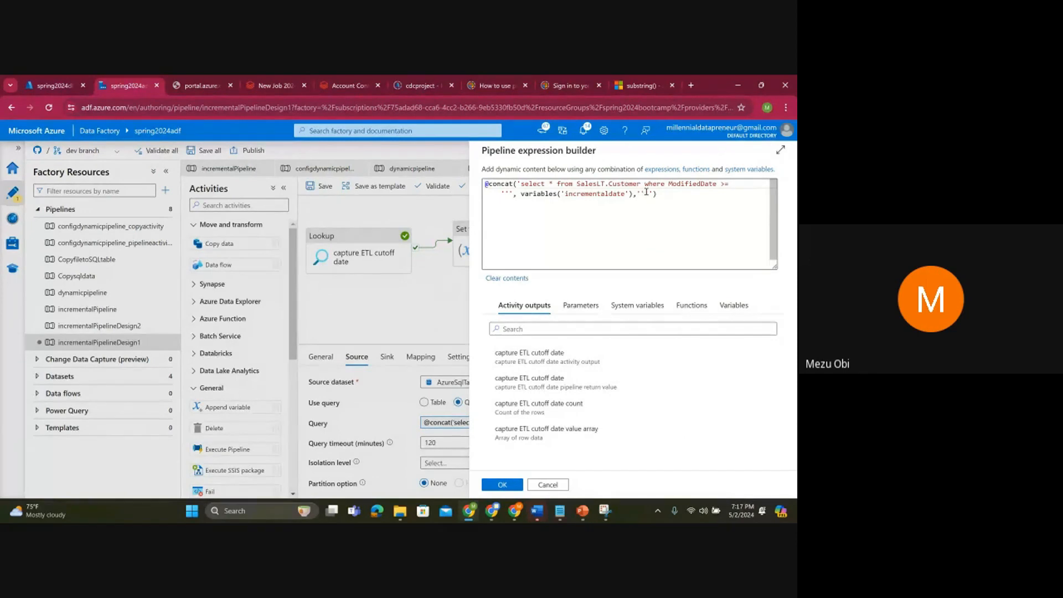
pyautogui.click(543, 486)
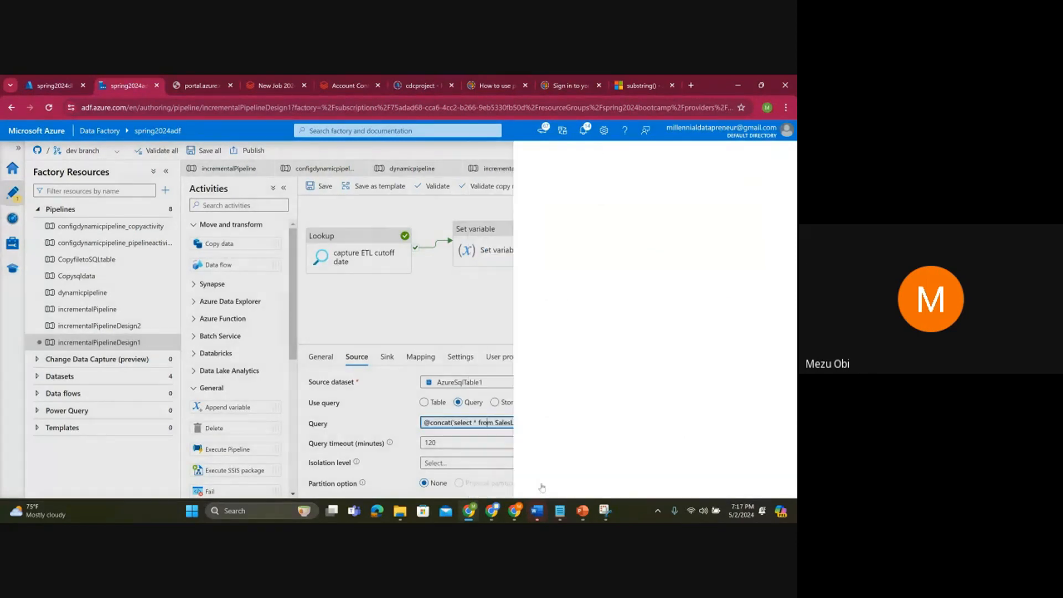
pyautogui.click(614, 334)
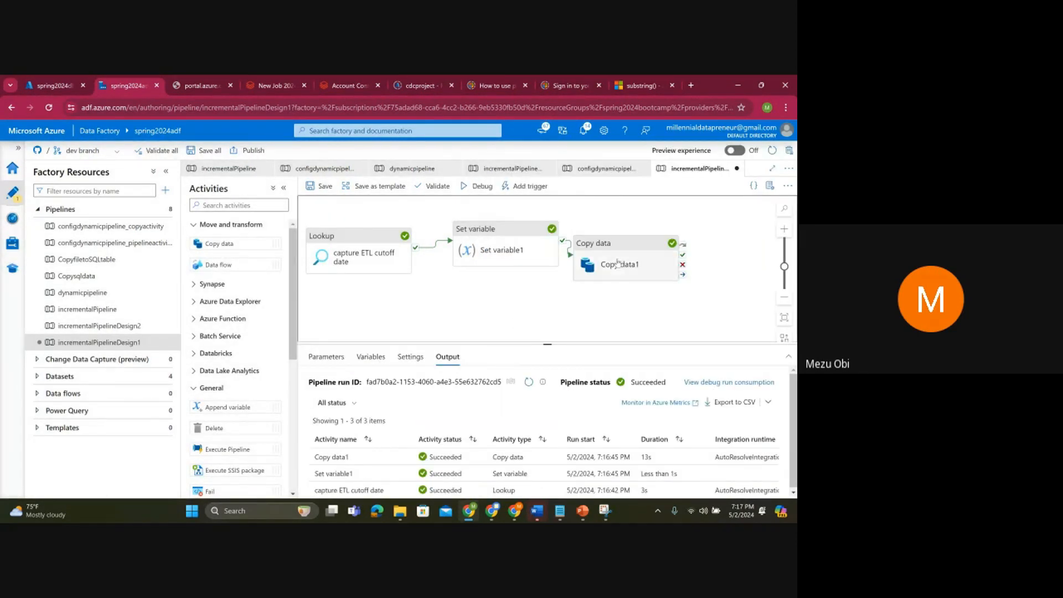
# Step: Check the rows read and written in the Copy data1 run details, and close the details
pyautogui.click(403, 457)
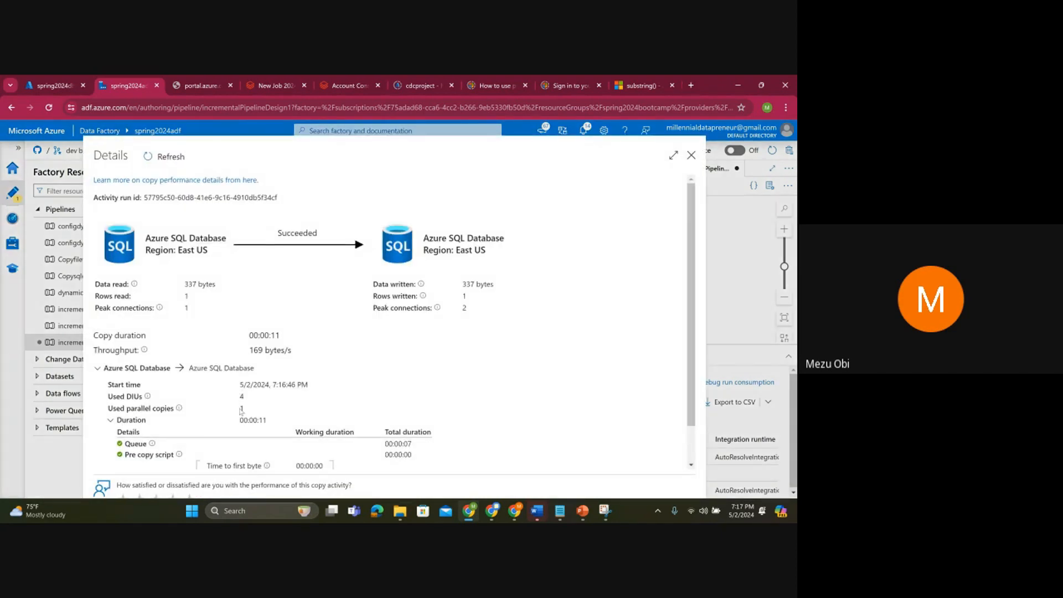
pyautogui.tripleClick(186, 307)
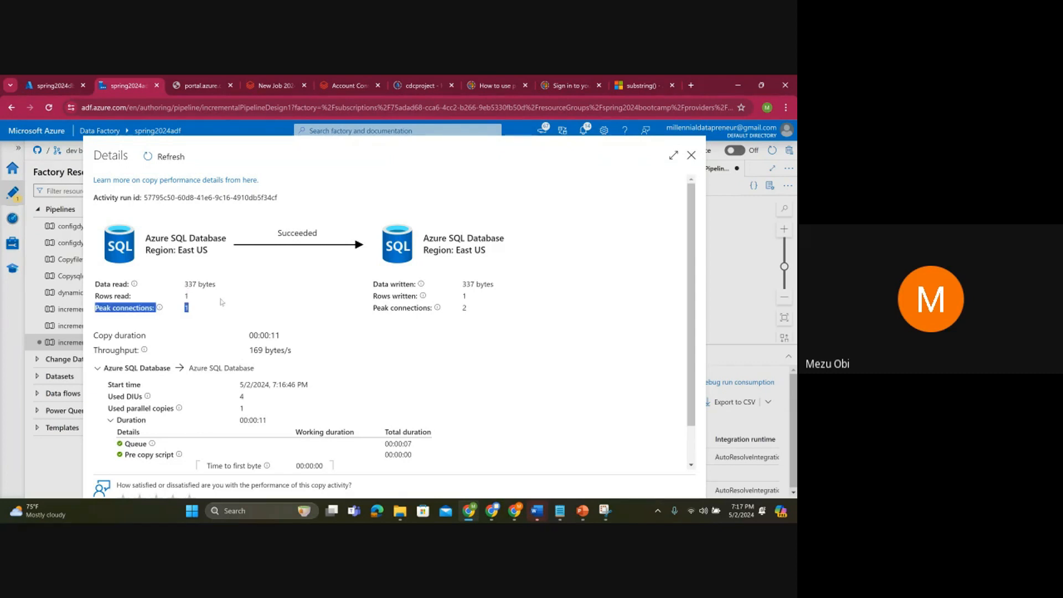
pyautogui.click(691, 156)
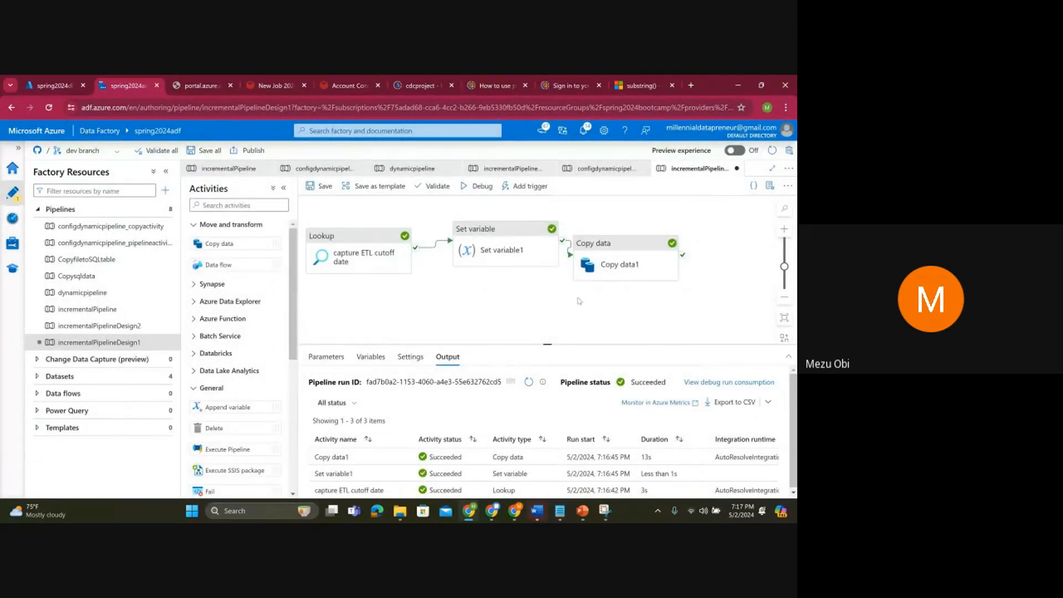
# Step: Add a Script activity to the pipeline and connect it to the success output of Copy data1
pyautogui.click(616, 262)
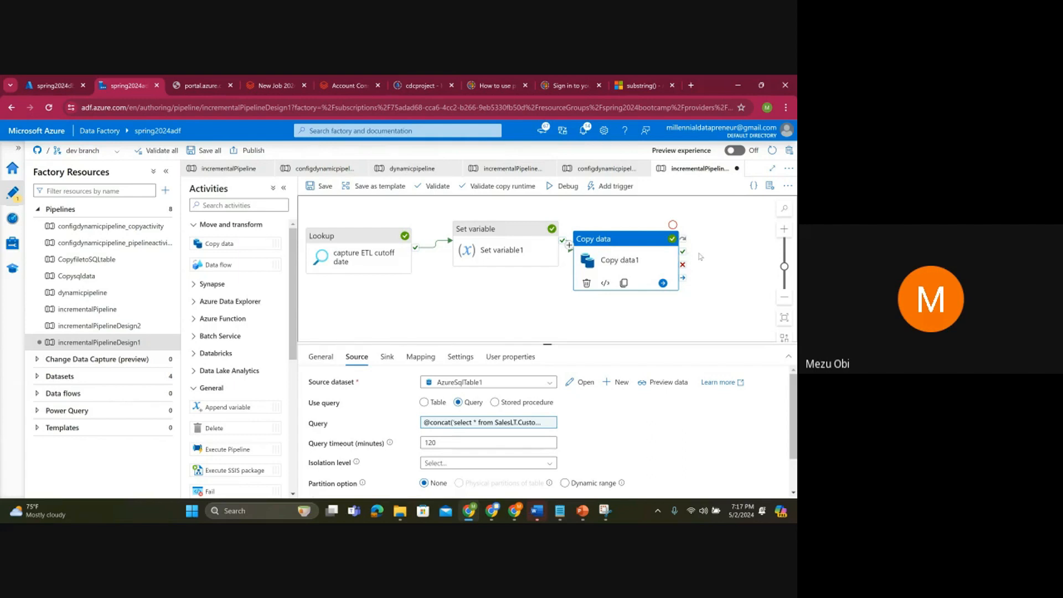
pyautogui.scroll(-1, 219, 410)
pyautogui.scroll(-3, 220, 410)
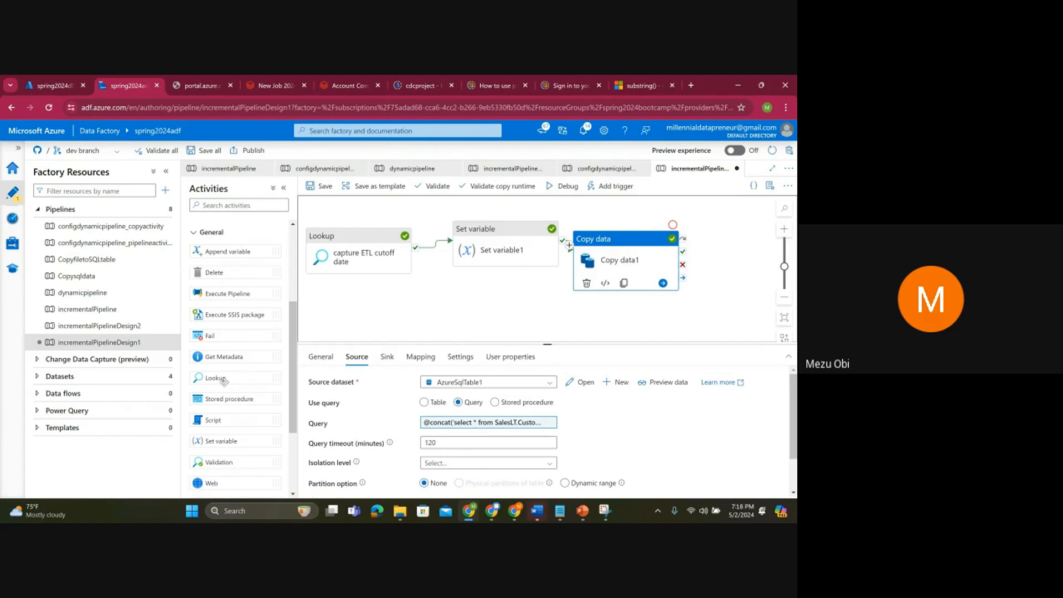
pyautogui.scroll(-3, 227, 387)
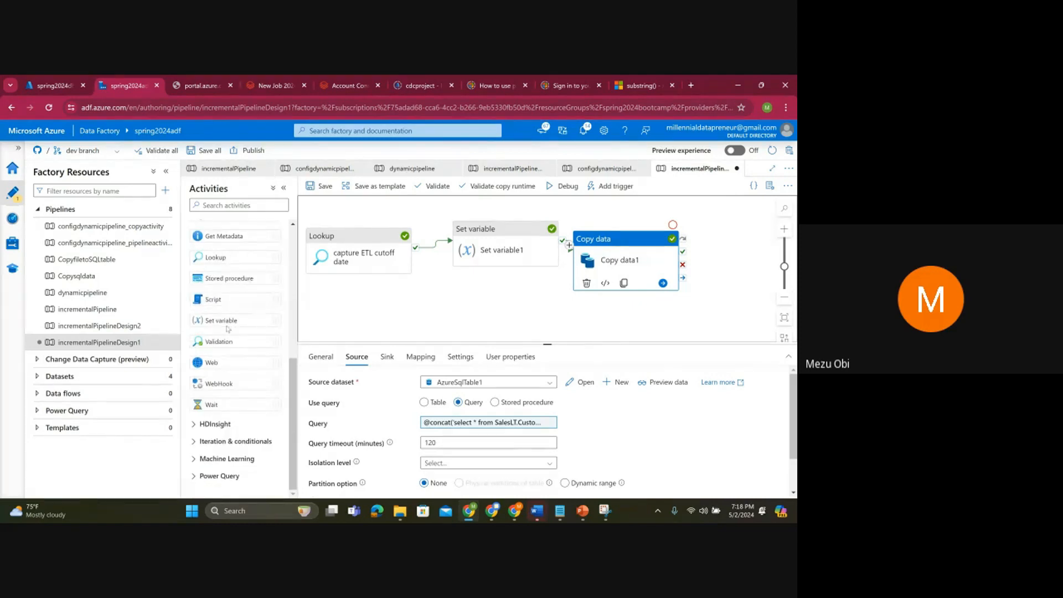
pyautogui.scroll(3, 230, 354)
pyautogui.scroll(-3, 230, 405)
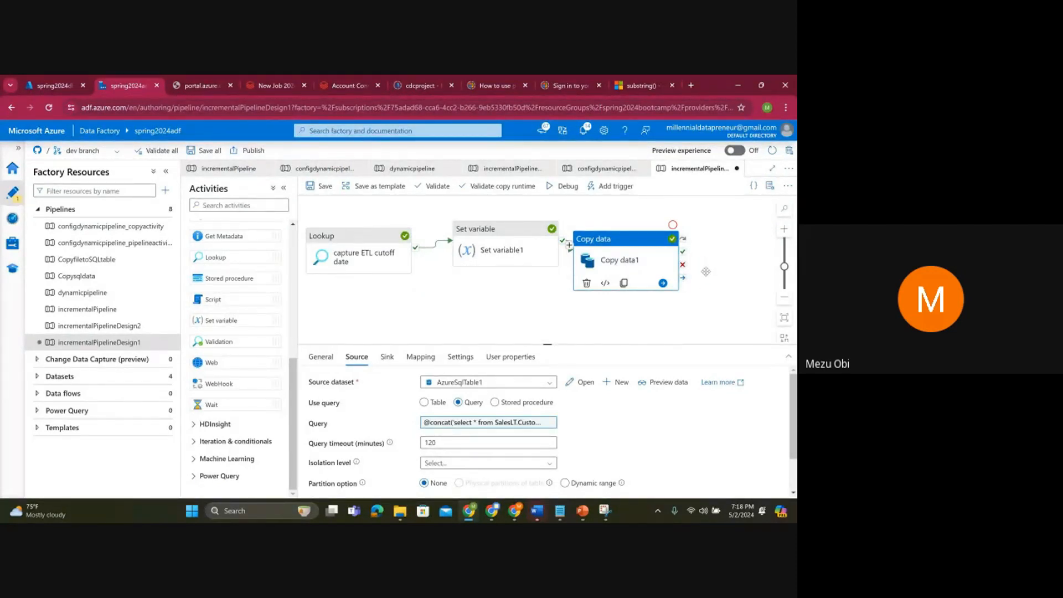
pyautogui.moveTo(547, 326); pyautogui.dragTo(677, 322)
pyautogui.moveTo(674, 247); pyautogui.dragTo(730, 286)
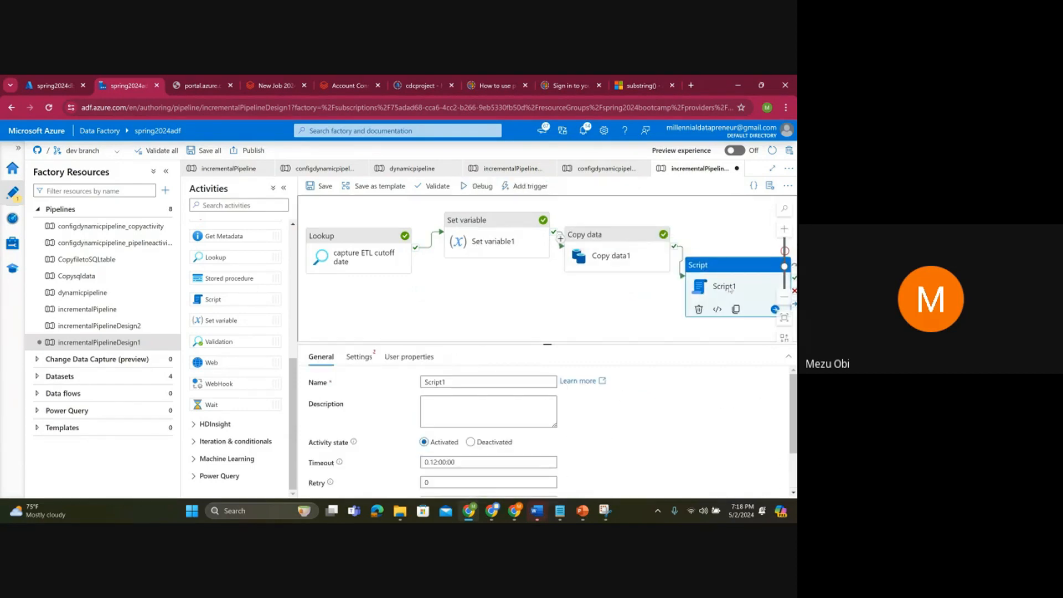
# Step: Set the Script1 activity's linked service to AzureSqlDatabase1 and open its query script for editing
pyautogui.click(359, 357)
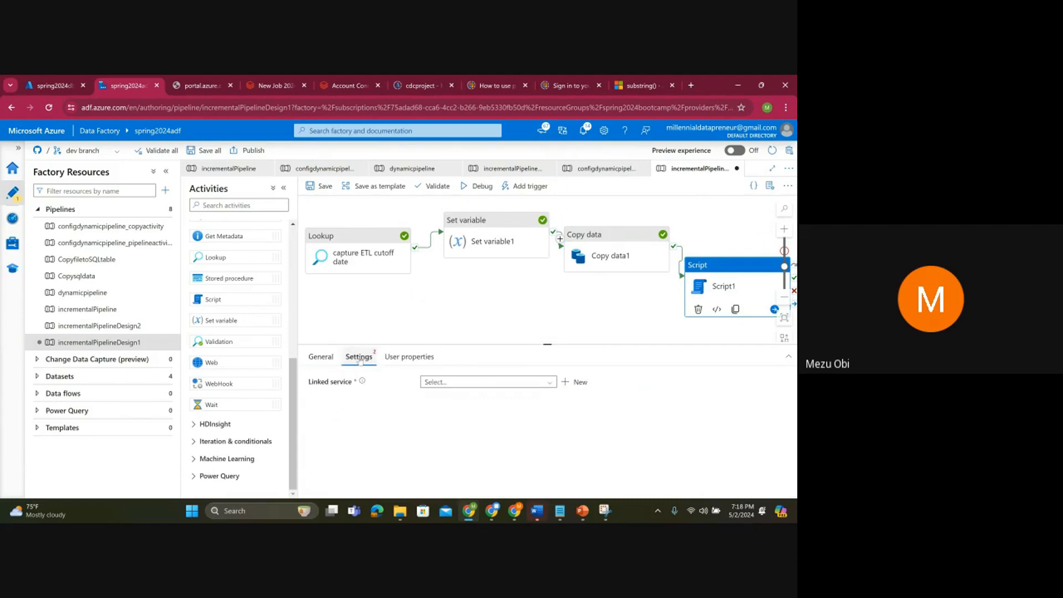
pyautogui.click(452, 383)
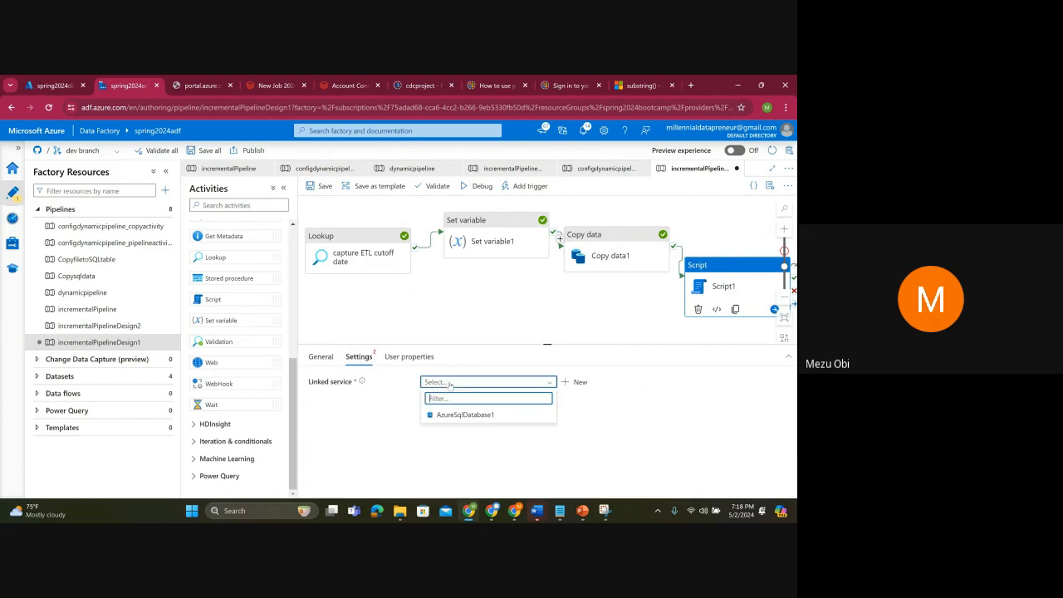
pyautogui.click(453, 415)
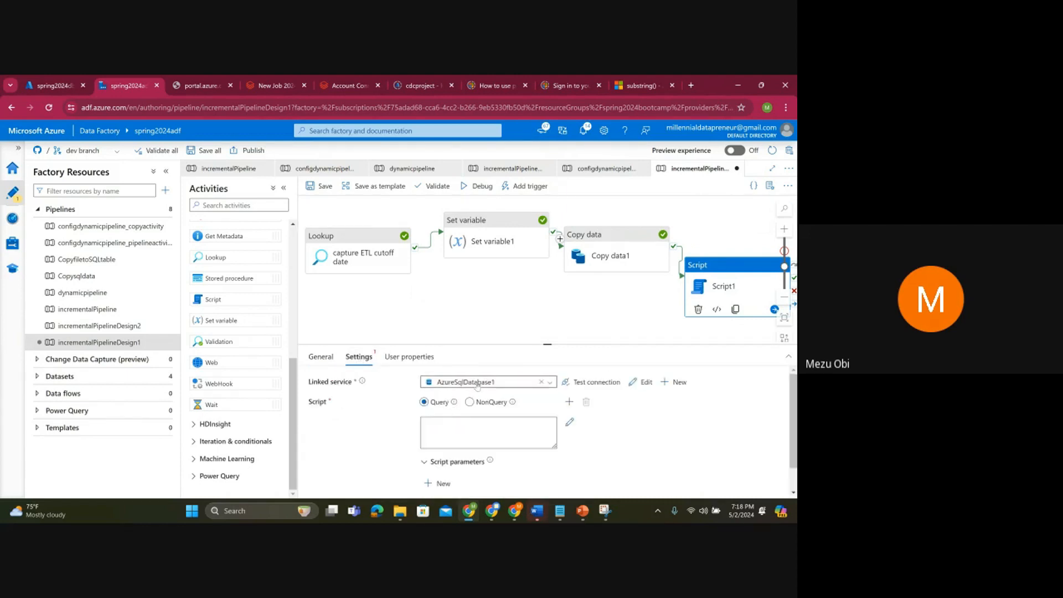
pyautogui.click(446, 433)
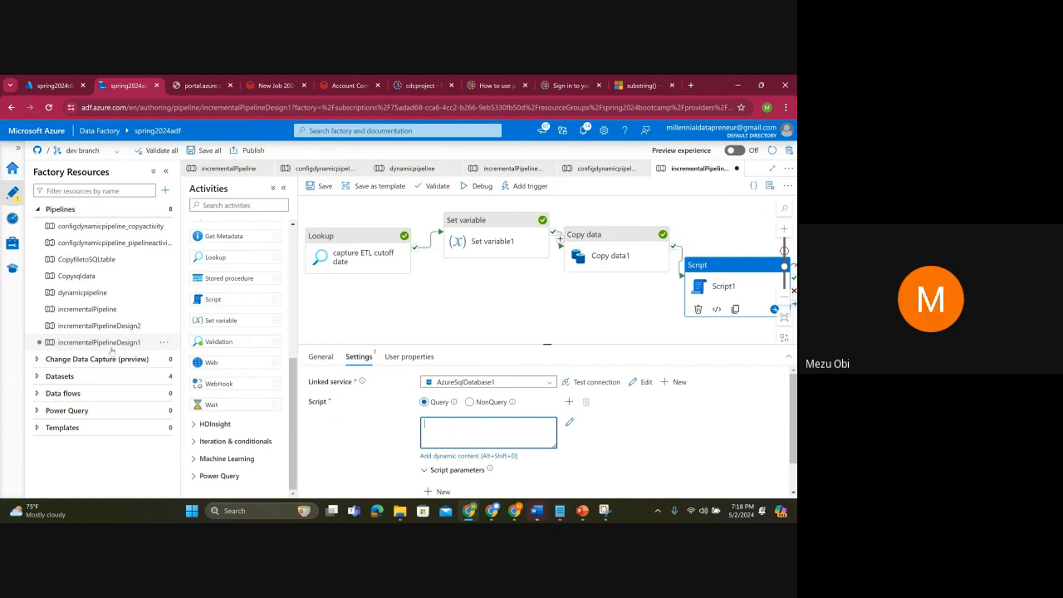
# Step: Copy the full MERGE script from the Load from Stage to Target activity in incrementalPipeline
pyautogui.click(96, 312)
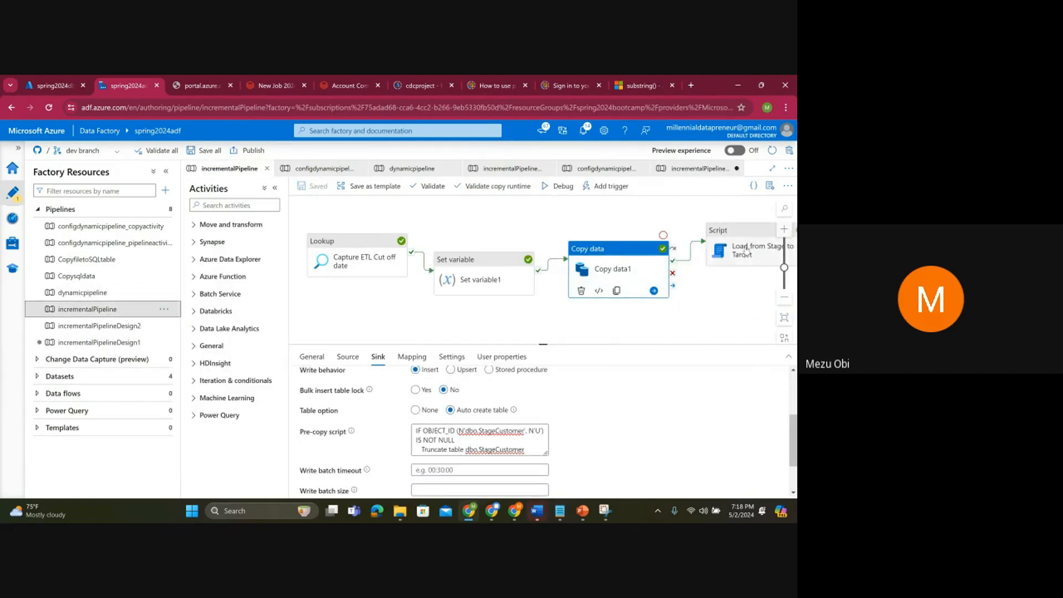
pyautogui.click(724, 262)
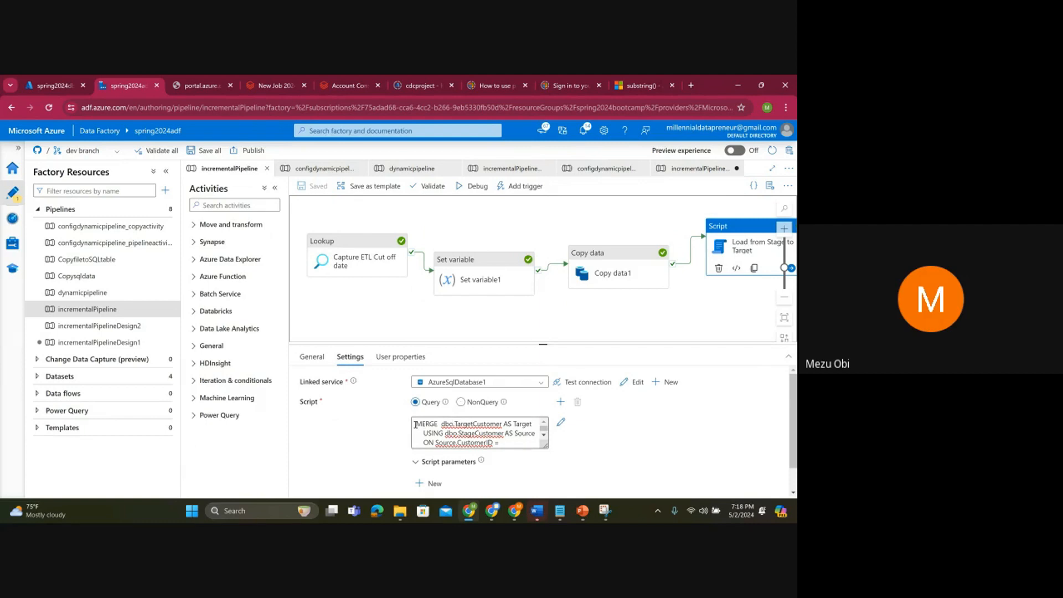
pyautogui.moveTo(415, 424); pyautogui.dragTo(506, 462)
pyautogui.rightClick(453, 442)
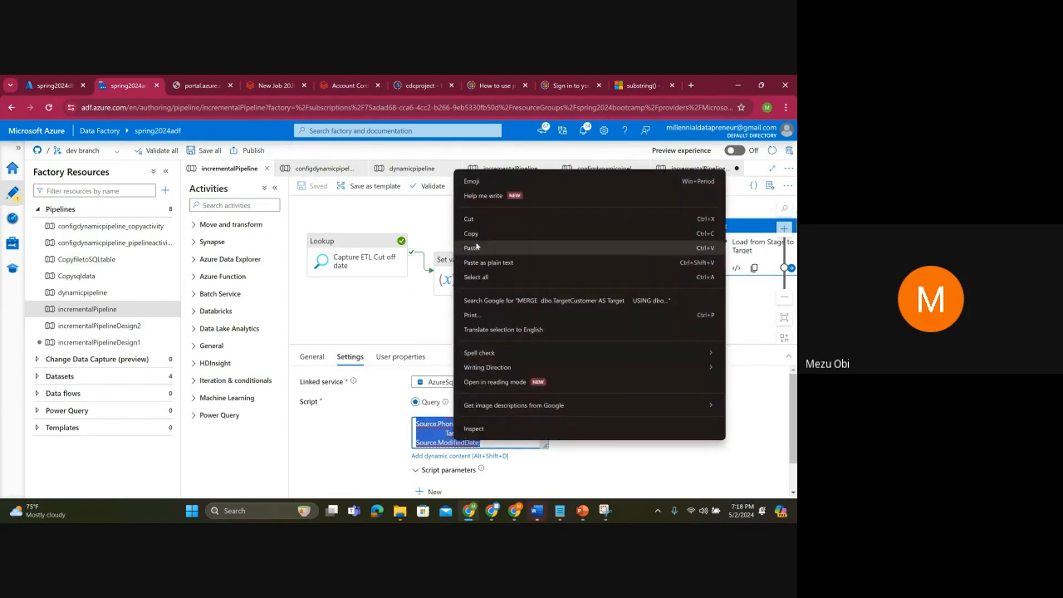
pyautogui.click(540, 240)
# Step: Paste the copied MERGE script into the Script1 query in incrementalPipelineDesign1 and enlarge the script box
pyautogui.click(97, 343)
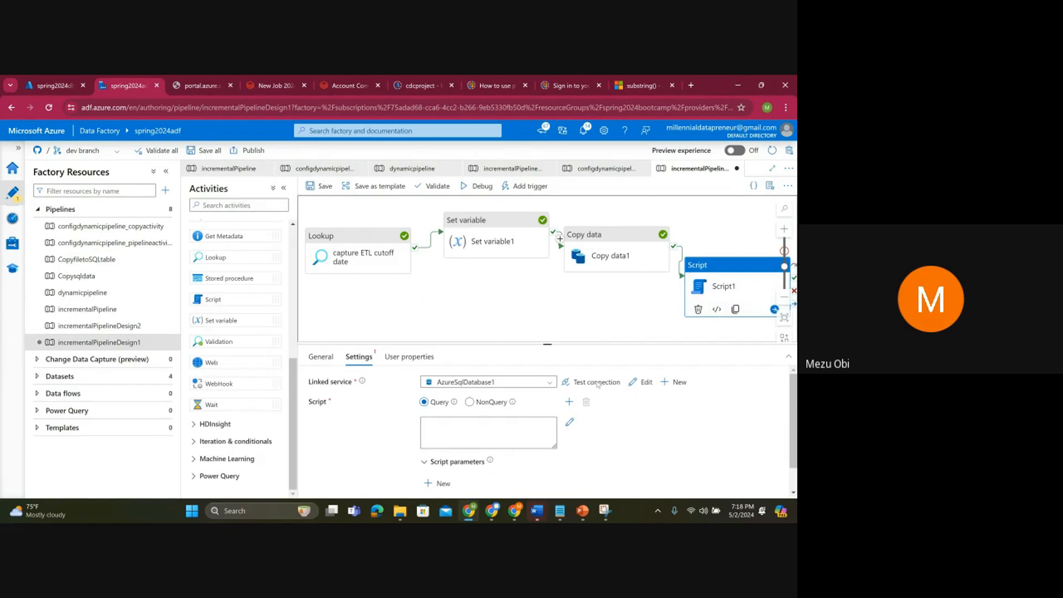
pyautogui.click(447, 431)
pyautogui.rightClick(447, 431)
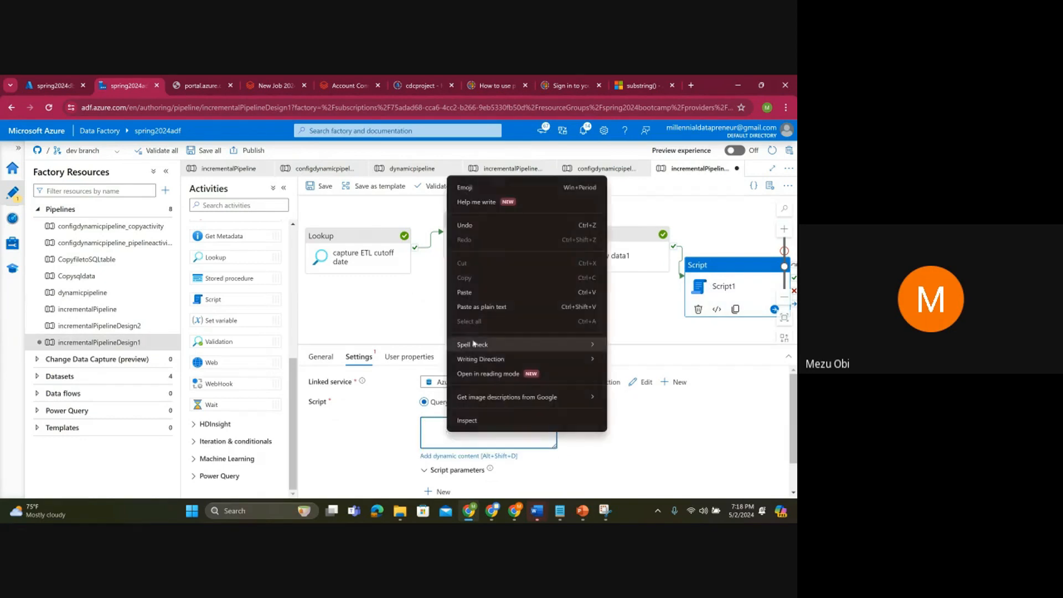
pyautogui.click(472, 294)
pyautogui.scroll(5, 463, 446)
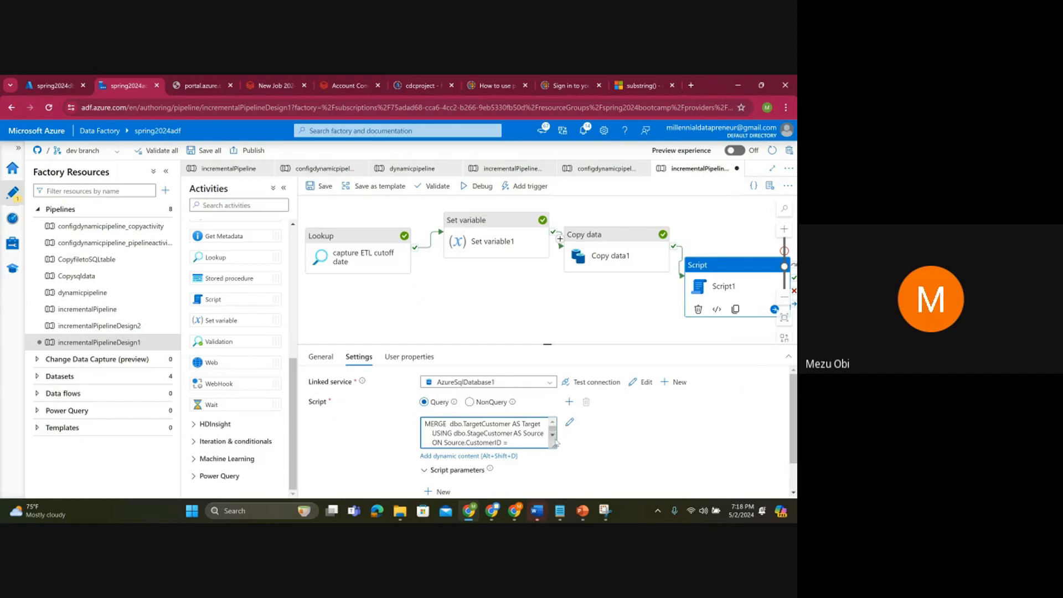
pyautogui.moveTo(554, 447); pyautogui.dragTo(600, 493)
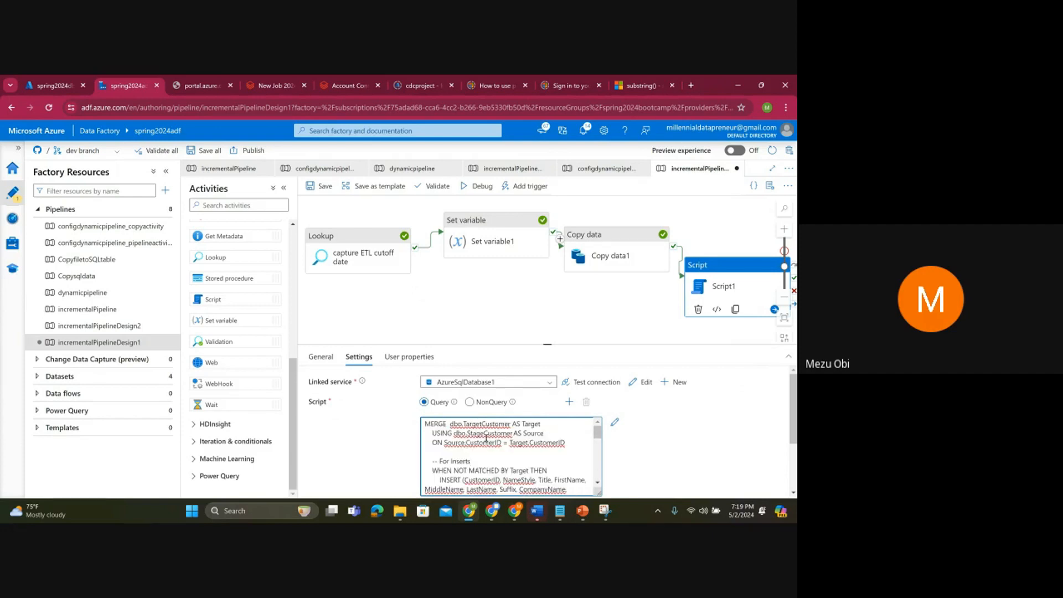
# Step: Review the target table, source table and CustomerID match condition at the start of Script1's MERGE statement
pyautogui.moveTo(479, 425); pyautogui.dragTo(501, 433)
pyautogui.scroll(-2, 477, 450)
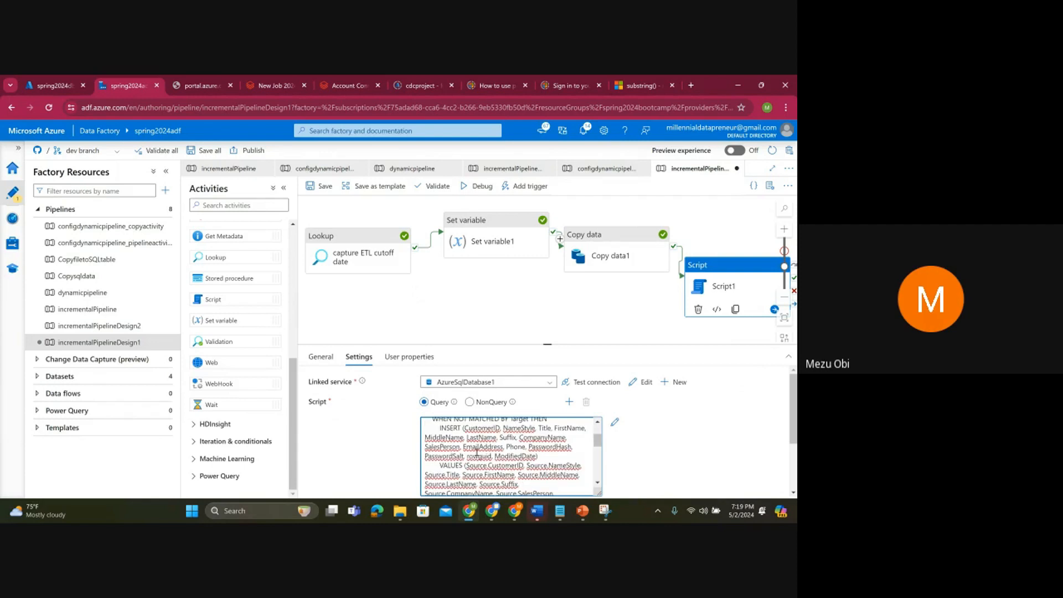
pyautogui.scroll(3, 476, 450)
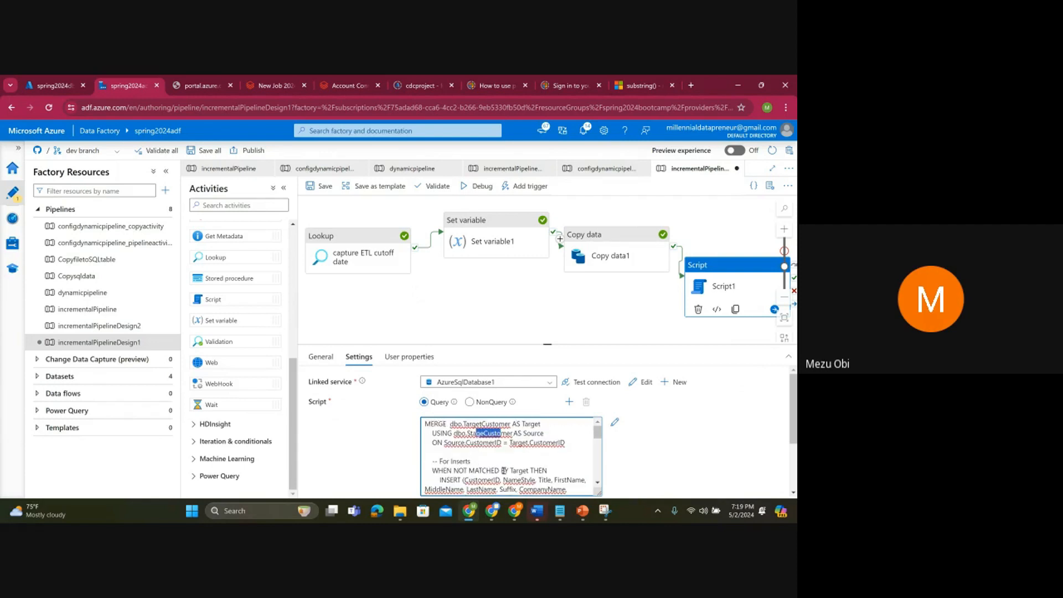
pyautogui.scroll(-2, 537, 472)
pyautogui.scroll(2, 537, 472)
pyautogui.click(565, 441)
pyautogui.moveTo(565, 441); pyautogui.dragTo(448, 442)
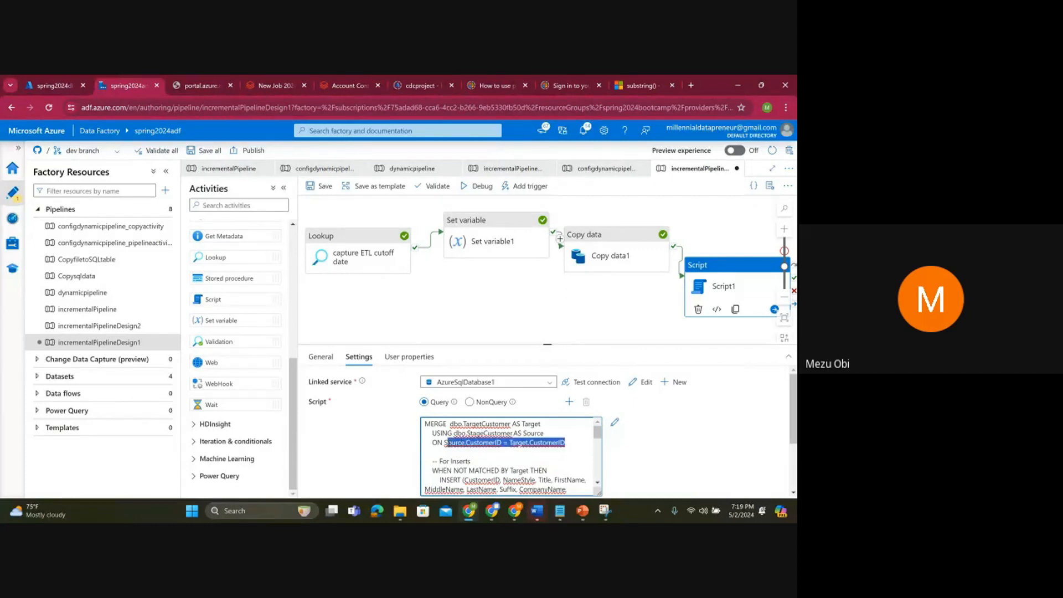
# Step: Examine the insert columns and values and the update assignments in the rest of Script1's MERGE statement
pyautogui.scroll(-2, 450, 451)
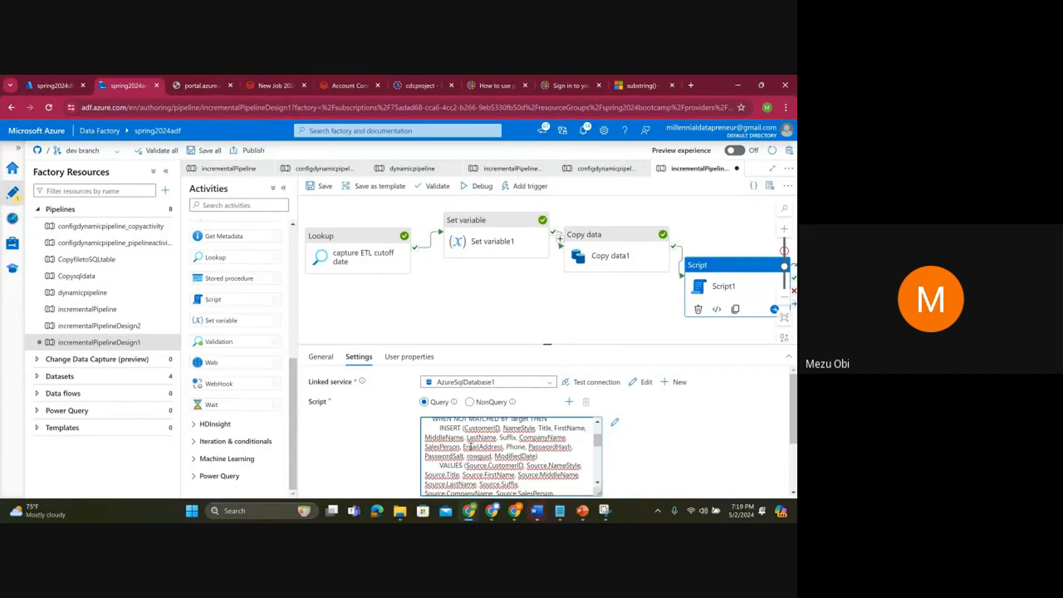
pyautogui.moveTo(471, 428); pyautogui.dragTo(505, 474)
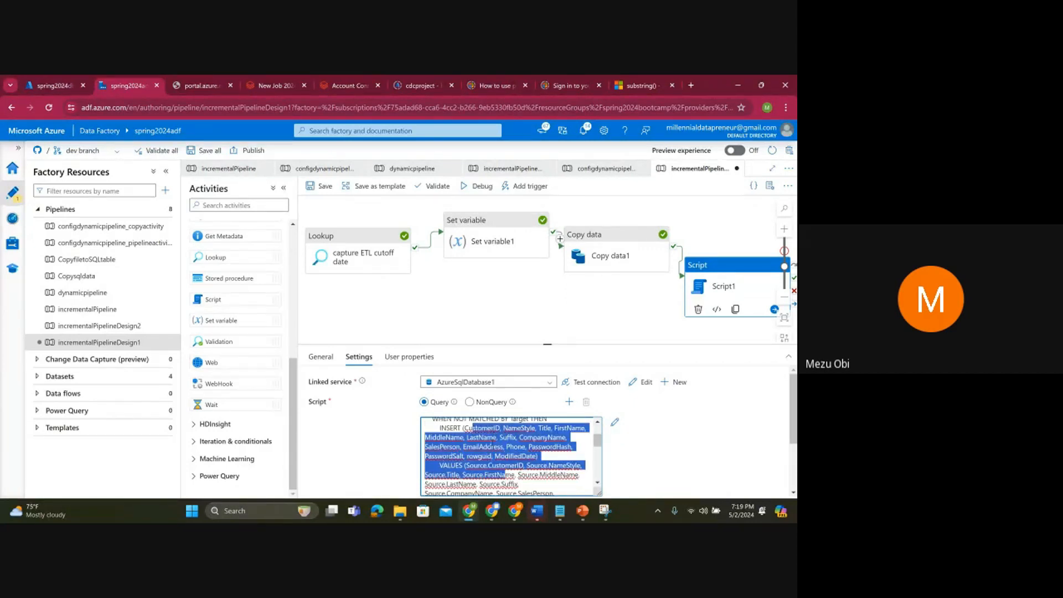
pyautogui.click(498, 453)
pyautogui.scroll(-3, 499, 454)
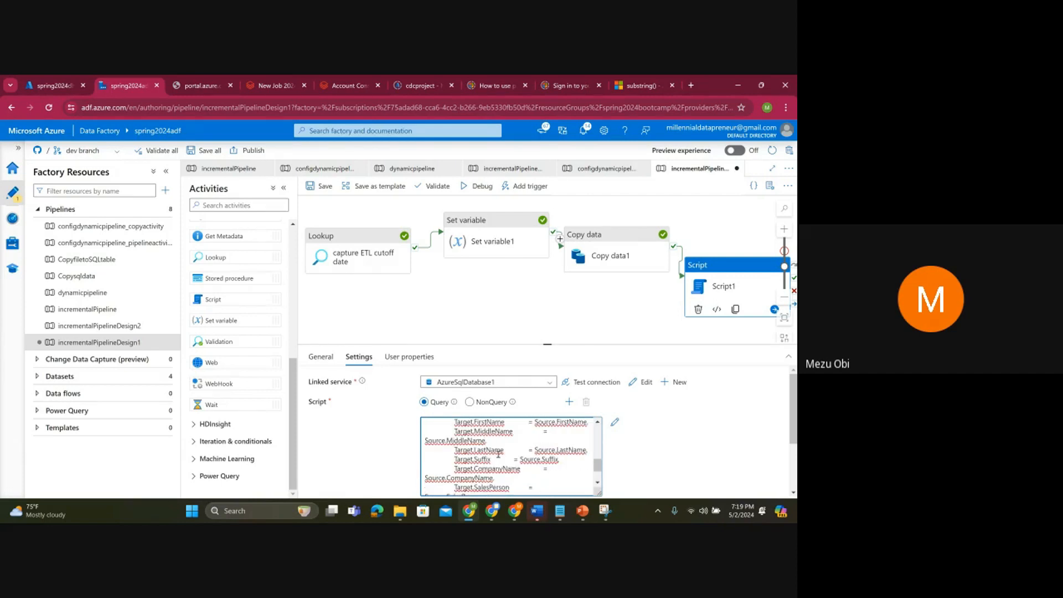
pyautogui.scroll(2, 498, 454)
pyautogui.scroll(-2, 498, 454)
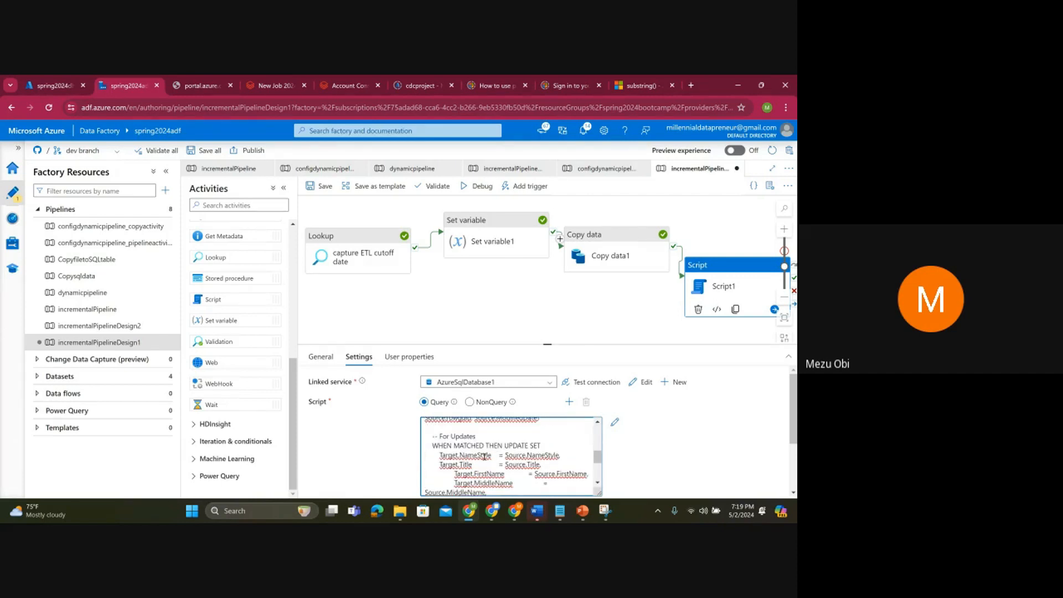
pyautogui.scroll(-4, 485, 456)
pyautogui.scroll(-3, 489, 461)
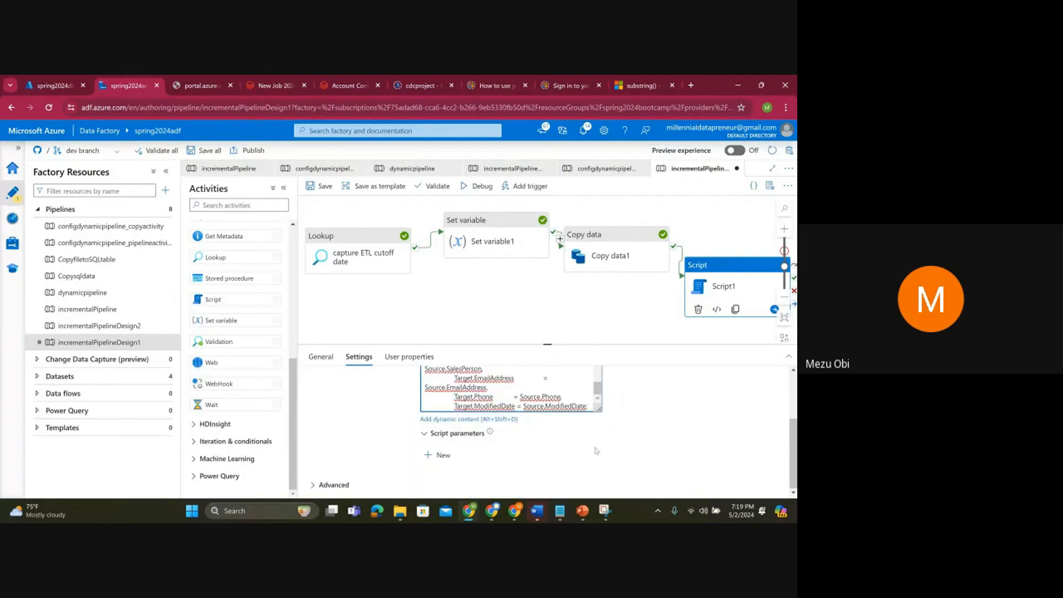
pyautogui.scroll(3, 546, 413)
pyautogui.scroll(8, 574, 441)
pyautogui.scroll(-3, 574, 442)
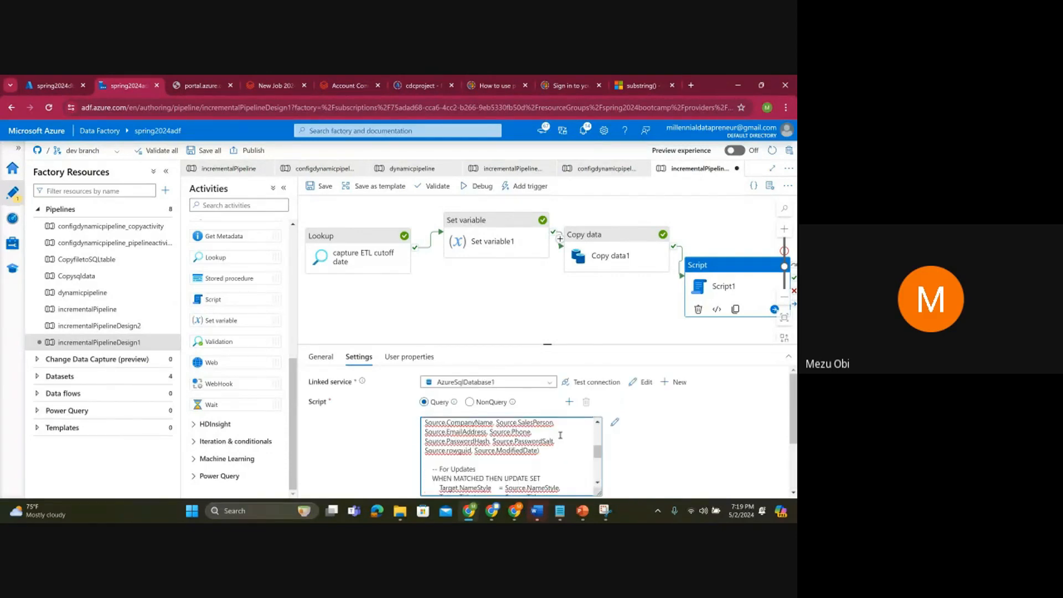
# Step: Save incrementalPipelineDesign1 to the dev branch with the default comment and start a debug run to monitor its activities
pyautogui.click(466, 296)
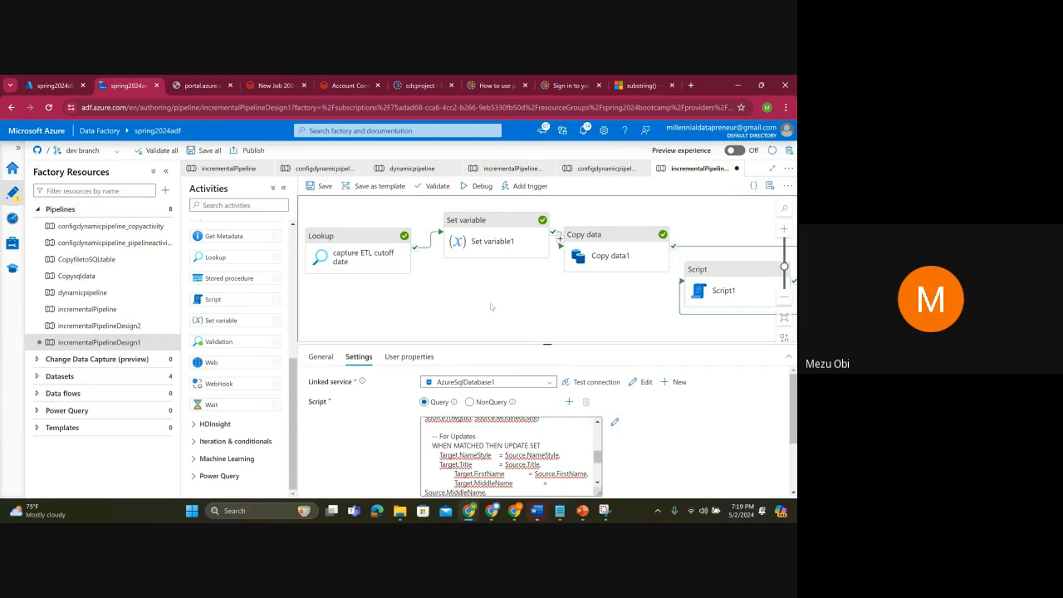
pyautogui.click(324, 186)
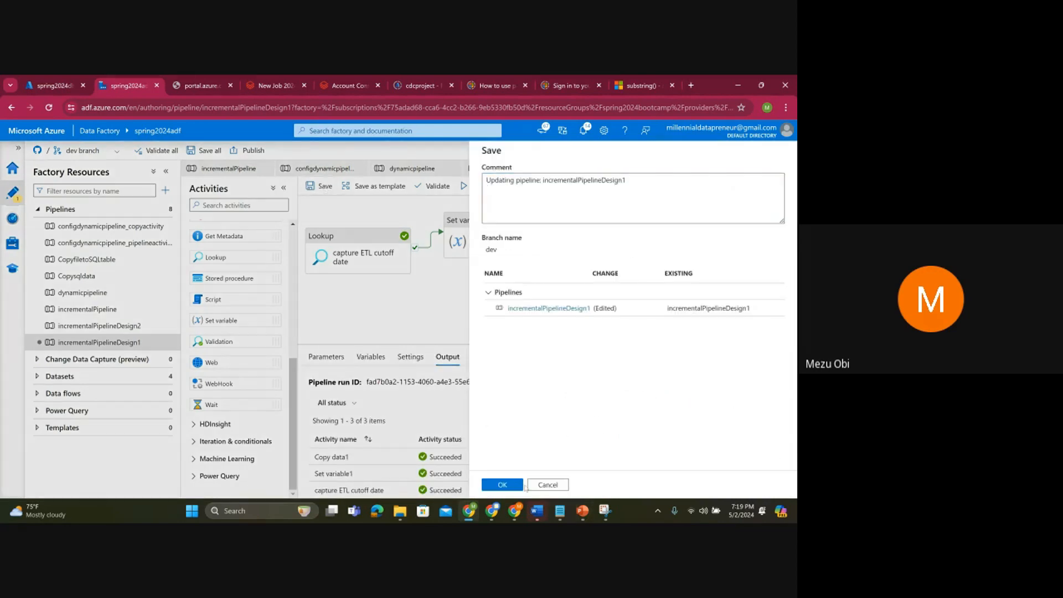
pyautogui.click(502, 485)
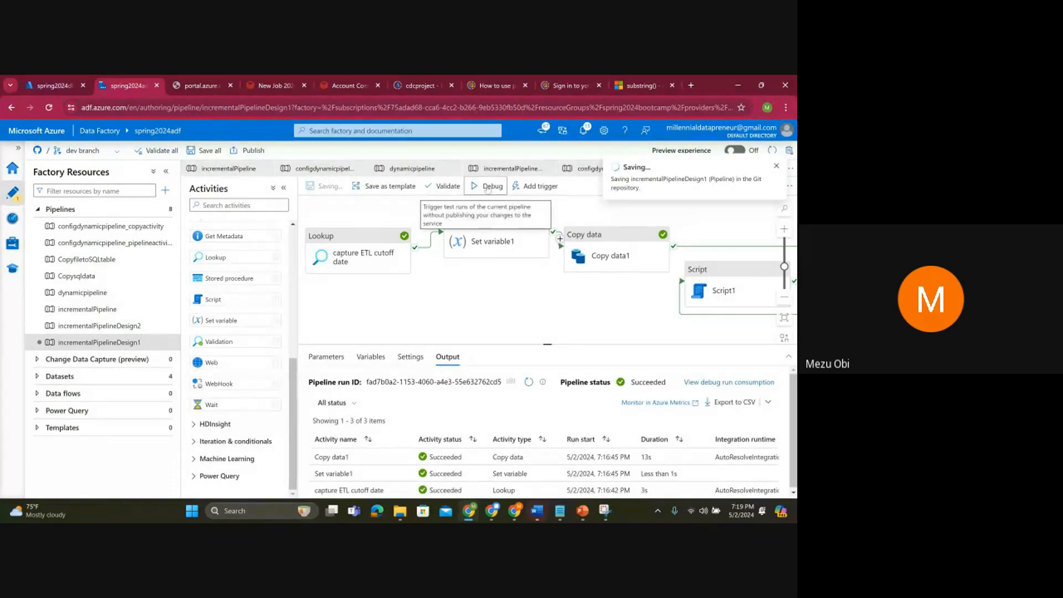
pyautogui.click(487, 188)
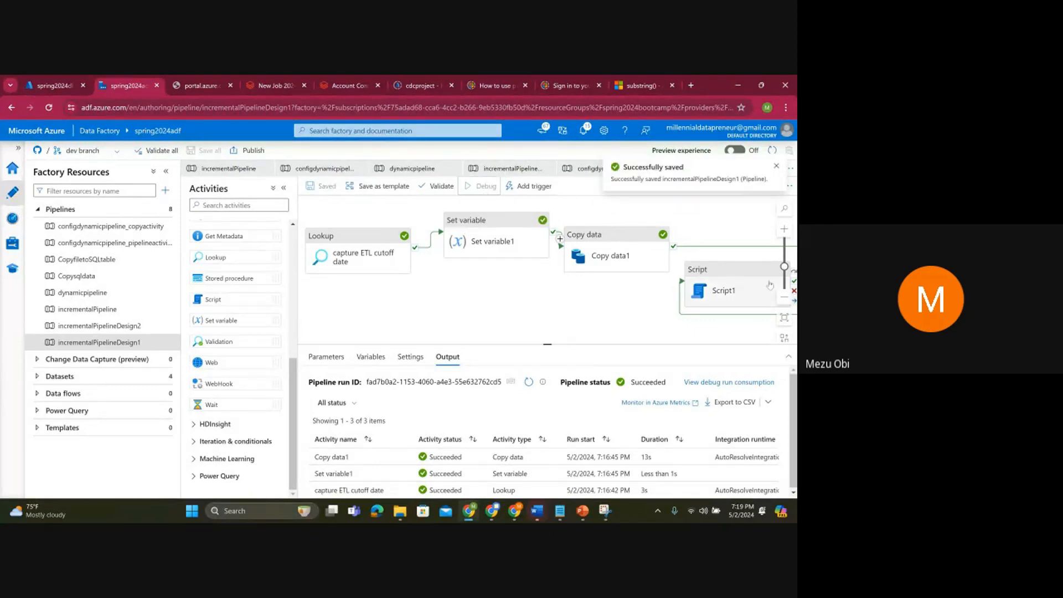
pyautogui.click(727, 275)
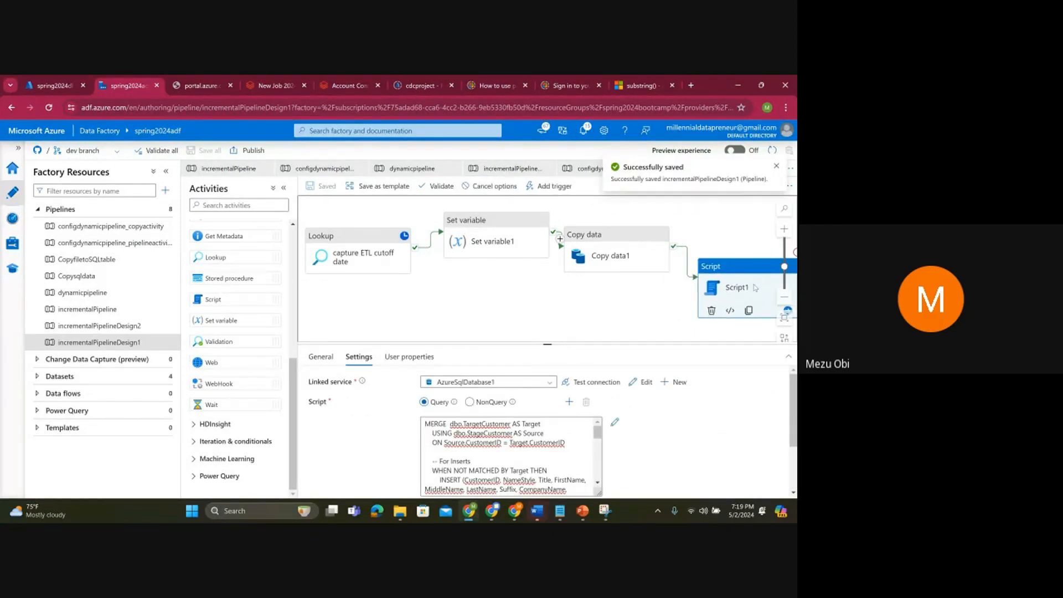
pyautogui.click(776, 166)
pyautogui.click(713, 233)
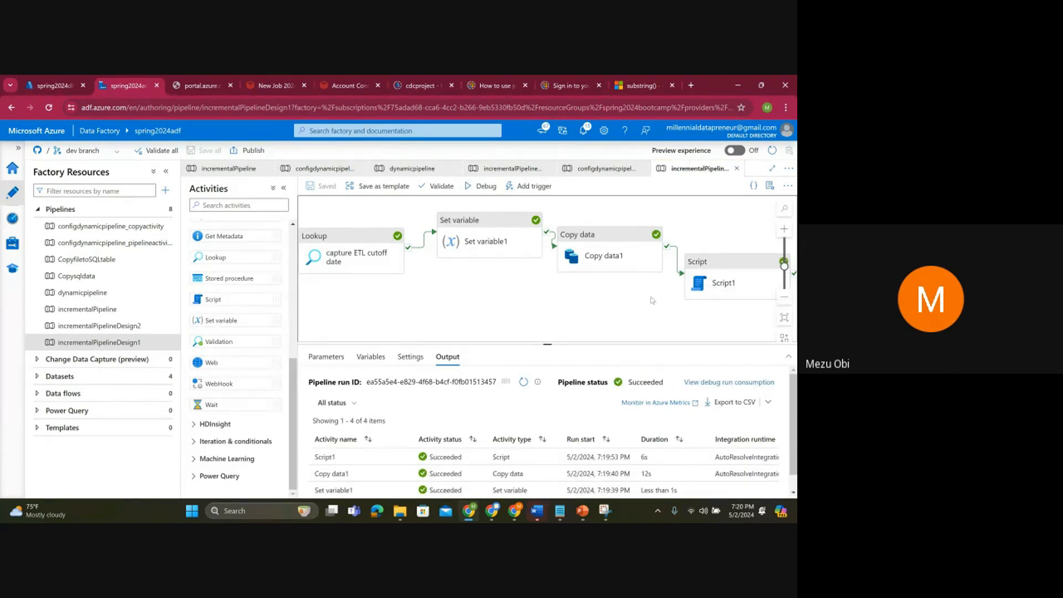
# Step: Review the capture ETL cutoff date Lookup's query, including its maximum ModifiedDate expression and source table
pyautogui.click(363, 264)
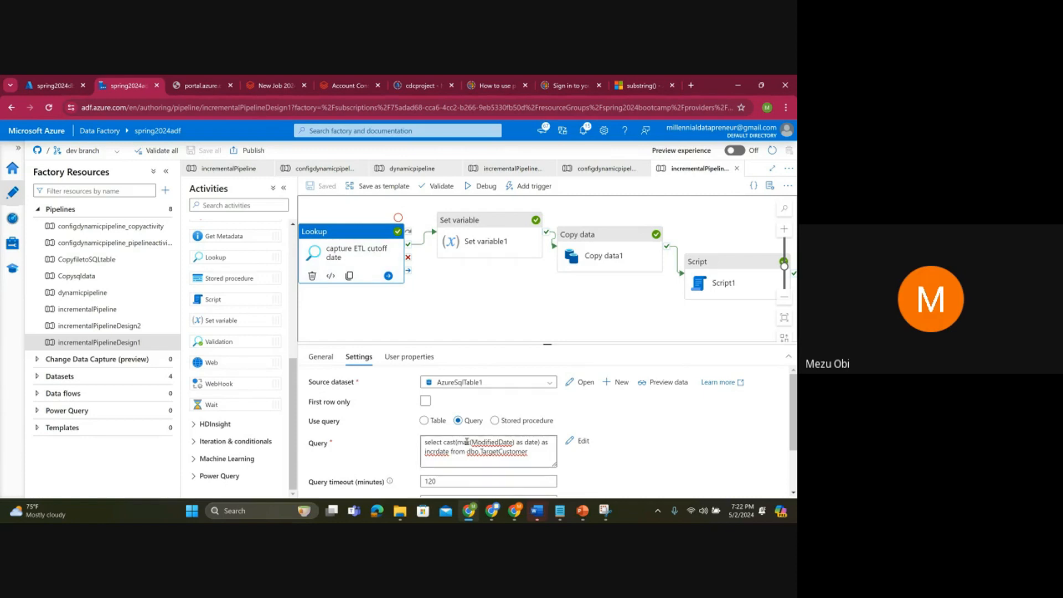
pyautogui.moveTo(467, 442); pyautogui.dragTo(516, 445)
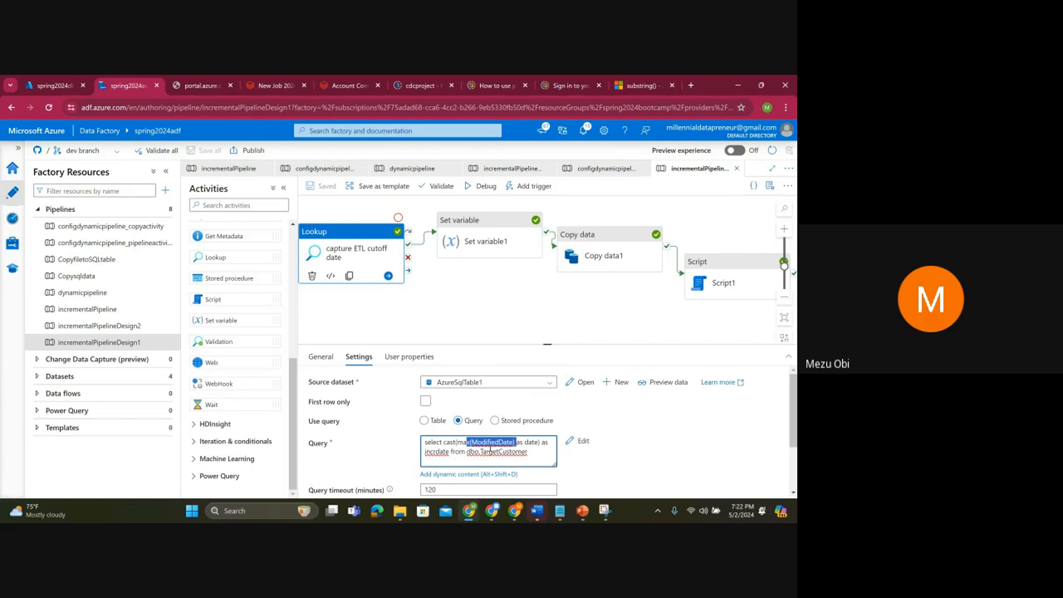
pyautogui.click(478, 443)
pyautogui.moveTo(456, 442); pyautogui.dragTo(531, 452)
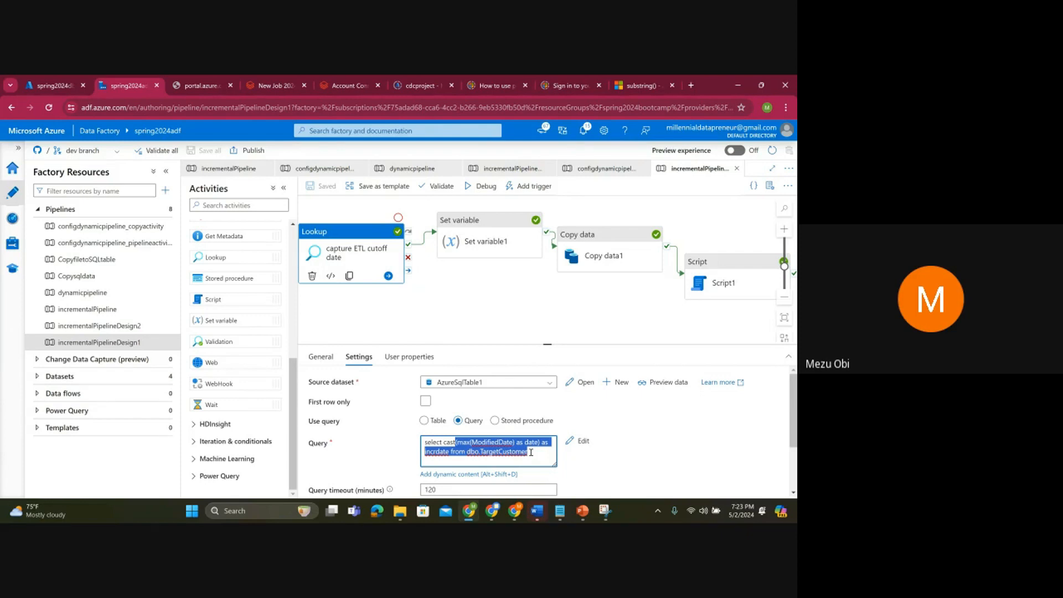
pyautogui.click(531, 452)
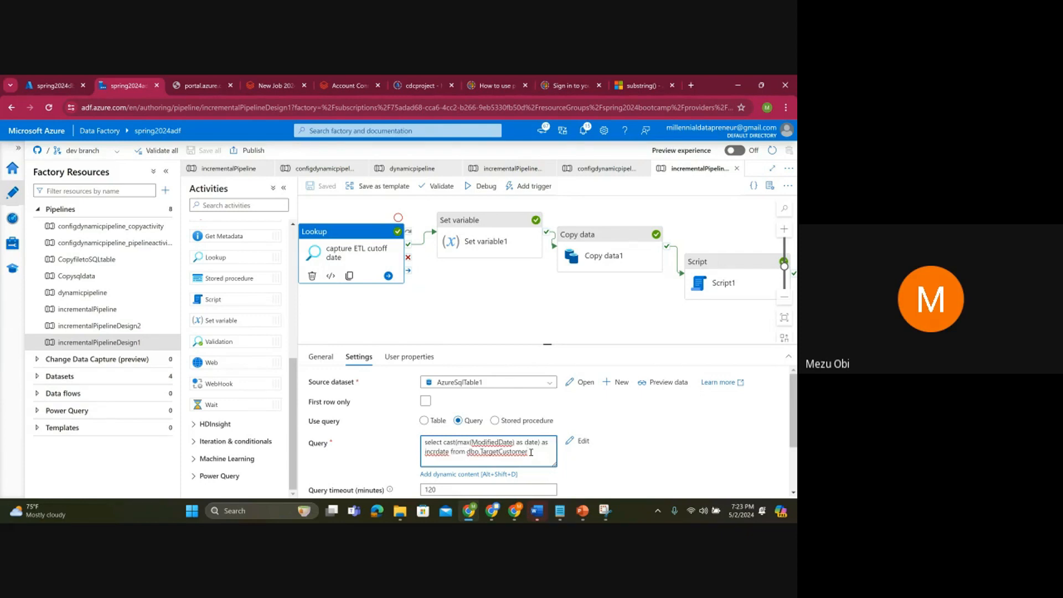